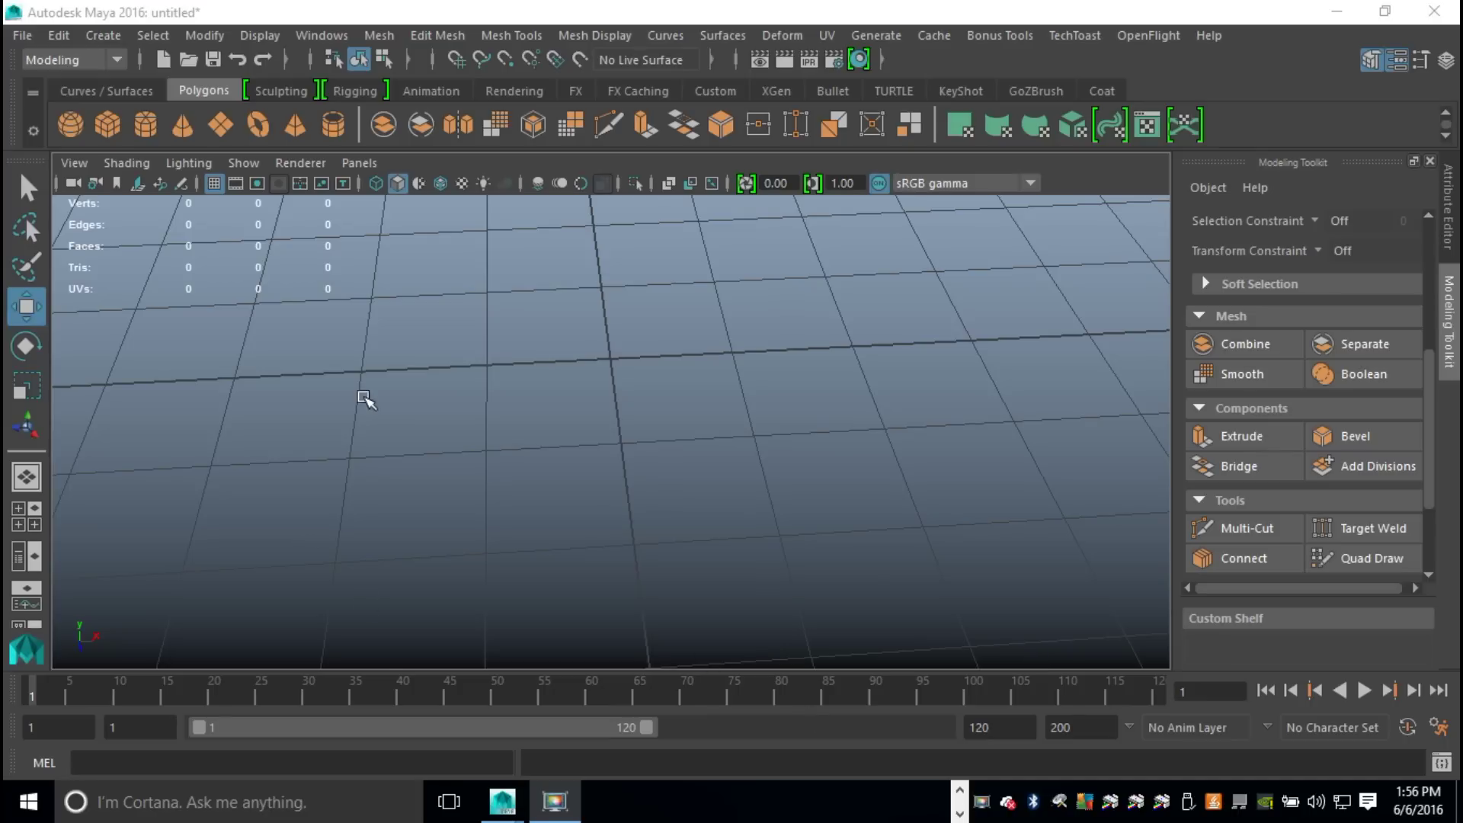
# Step: Create a polygon cylinder and set its Subdivisions Axis to 8
pyautogui.scroll(-1, 364, 398)
pyautogui.click(145, 130)
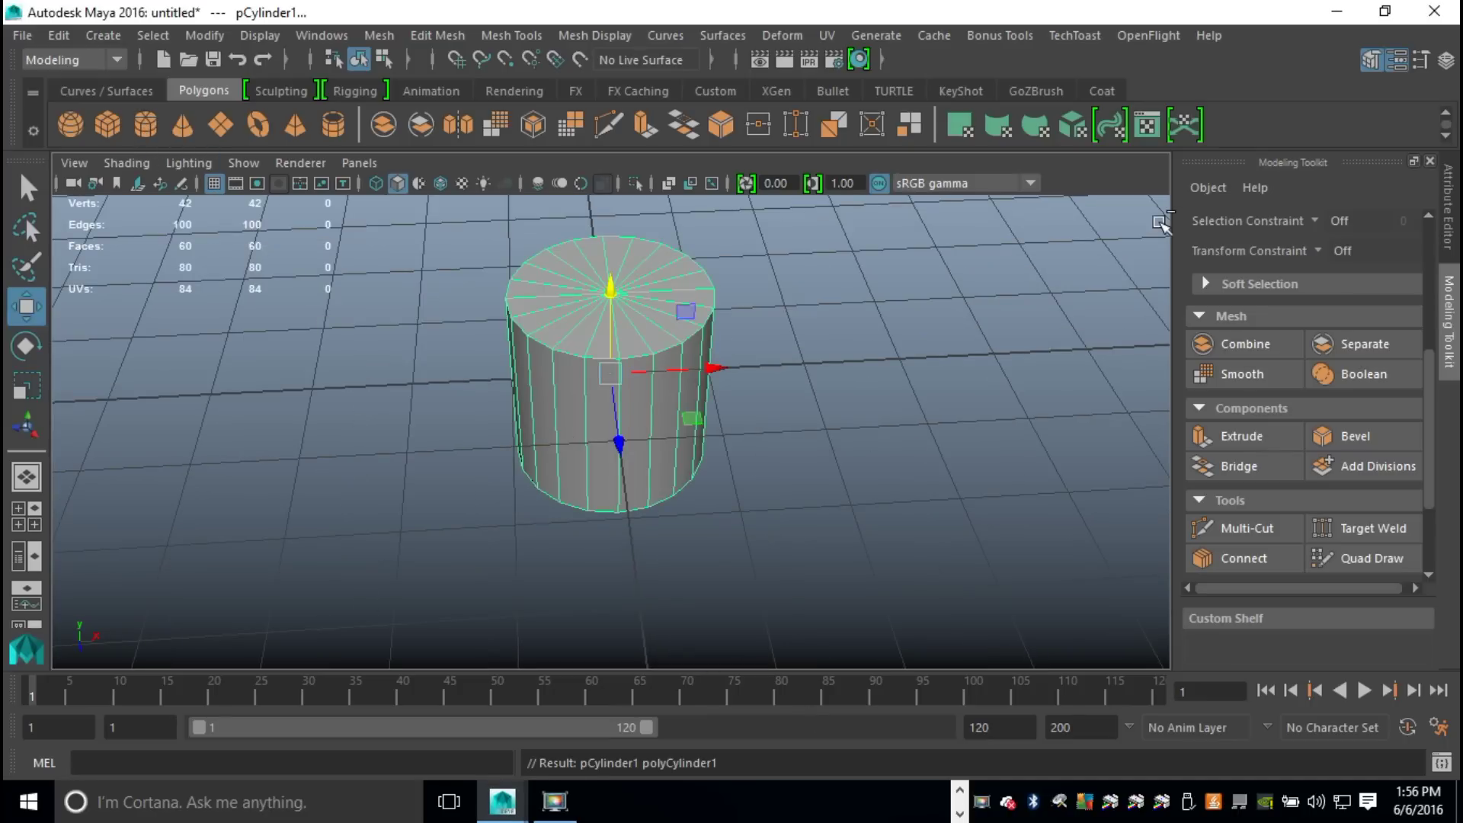
pyautogui.hotkey('ctrl', 'a')
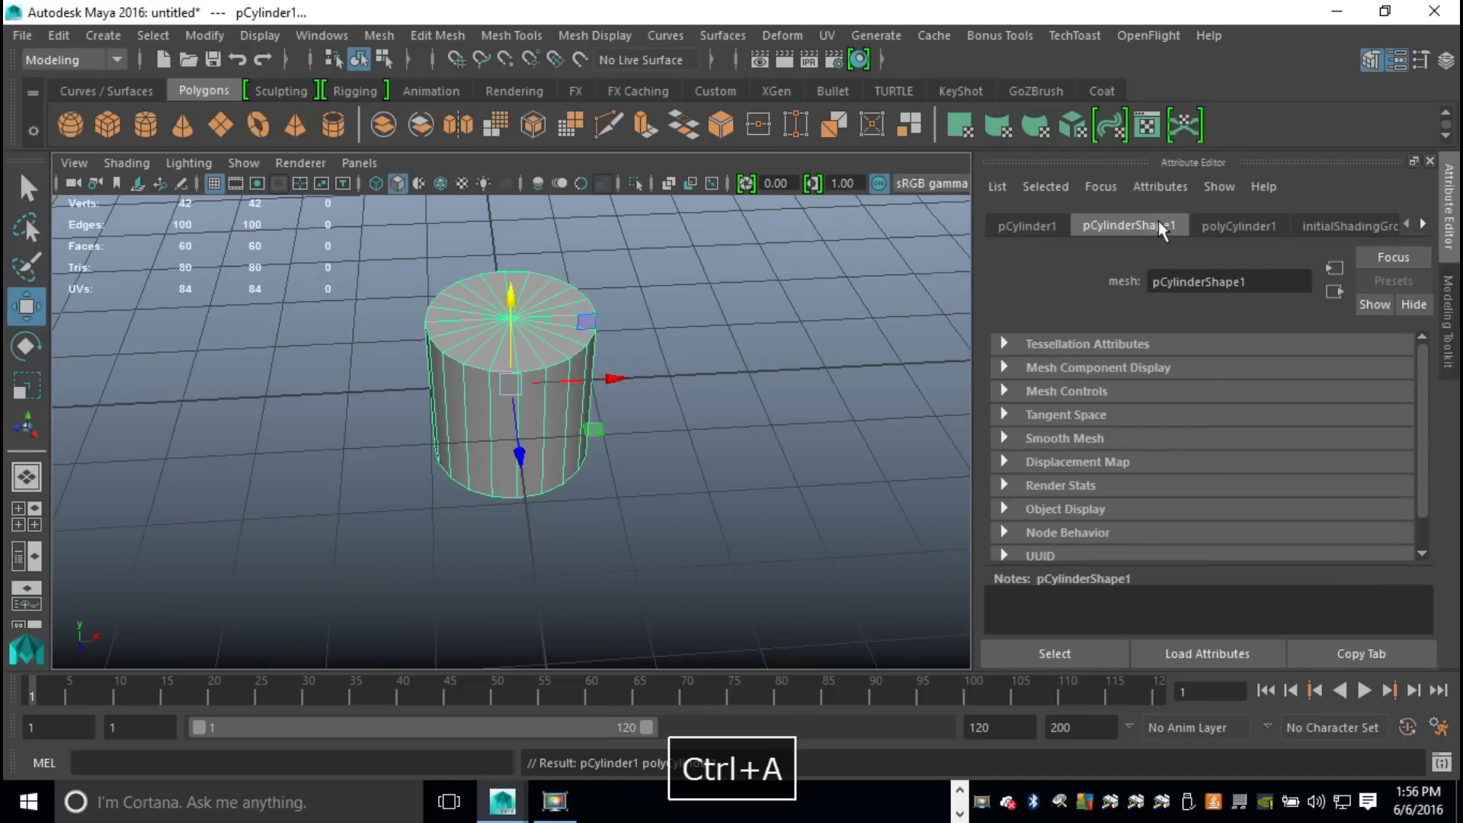
pyautogui.click(1227, 226)
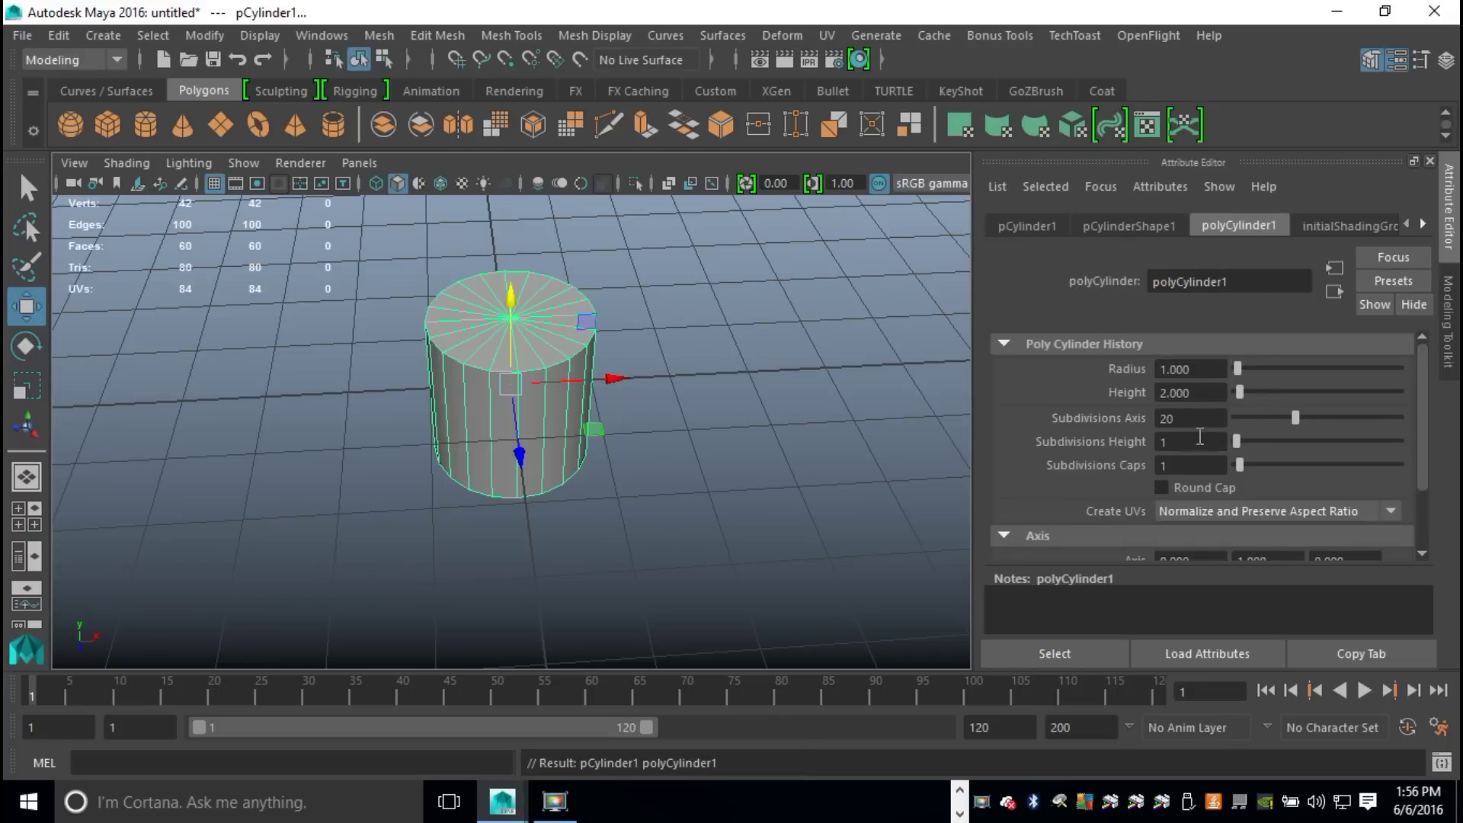
pyautogui.write('8')
pyautogui.press('Return')
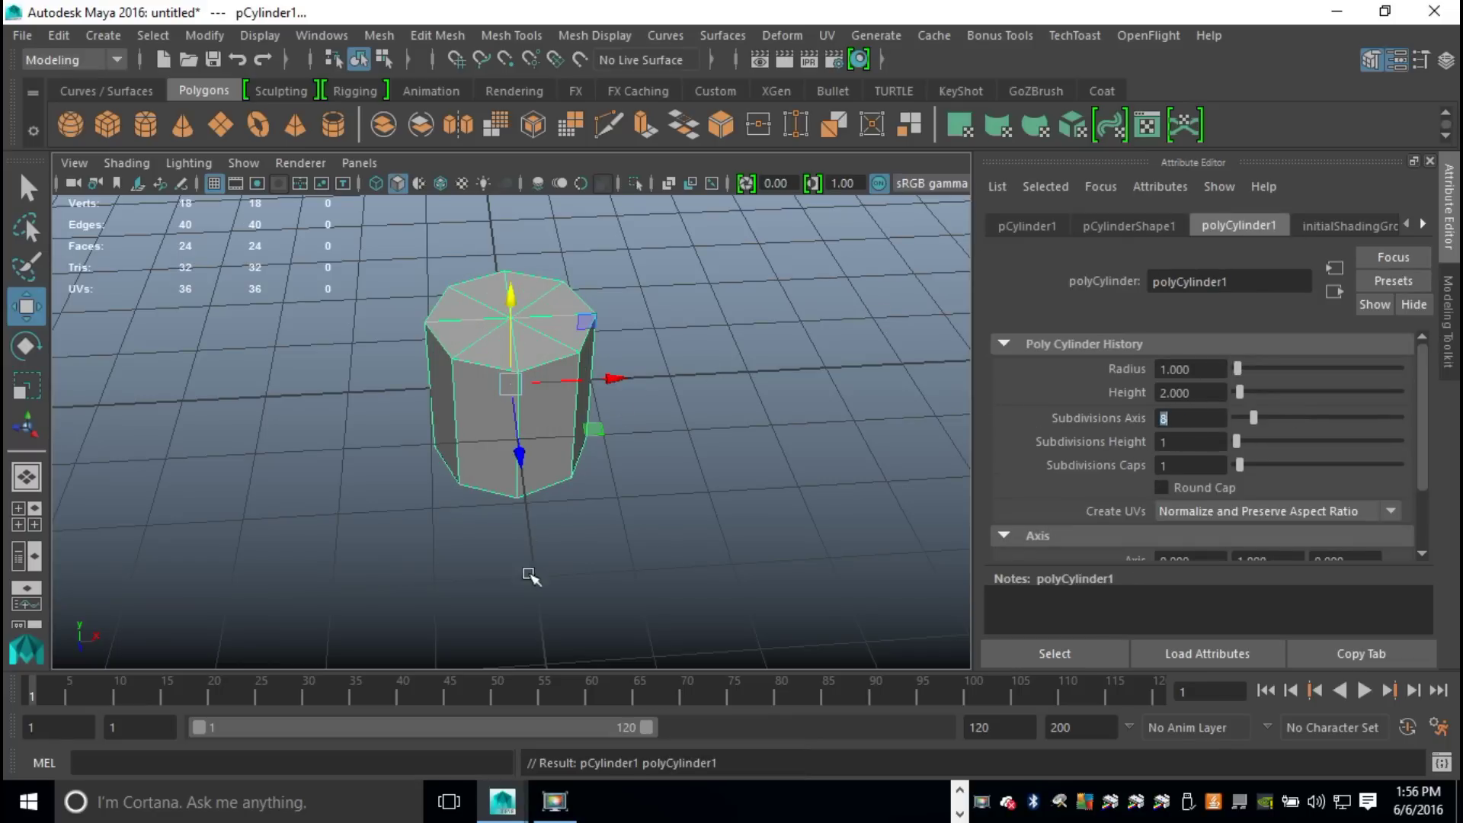
# Step: Delete the cylinder's side and bottom faces, keeping only the octagonal top cap
pyautogui.keyDown('alt'); pyautogui.moveTo(520, 556); pyautogui.dragTo(548, 473); pyautogui.keyUp('alt')
pyautogui.moveTo(530, 205); pyautogui.dragTo(506, 269, button='right')
pyautogui.moveTo(259, 464); pyautogui.dragTo(806, 637)
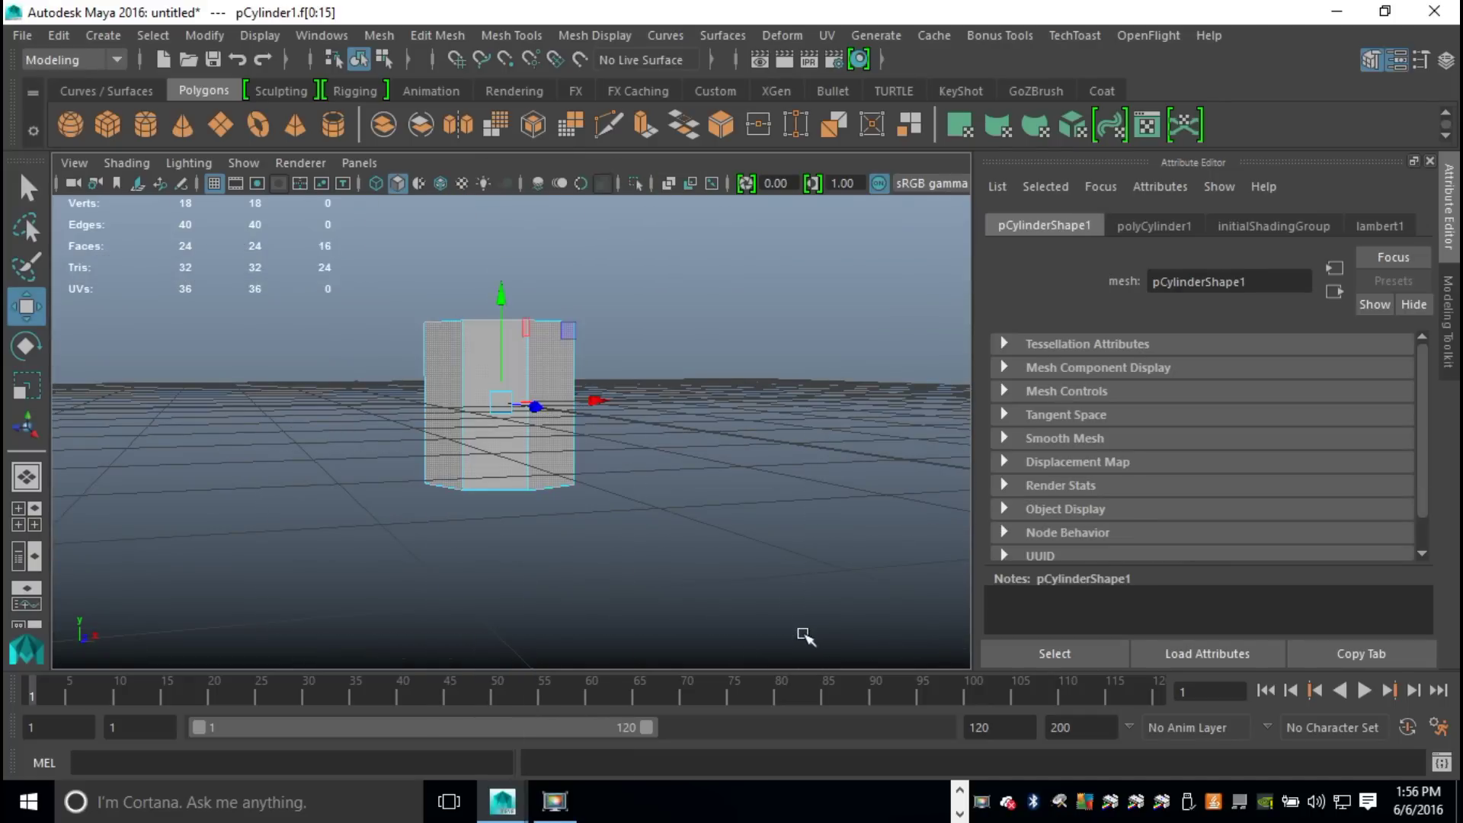
pyautogui.keyDown('alt'); pyautogui.moveTo(797, 480); pyautogui.dragTo(782, 309); pyautogui.keyUp('alt')
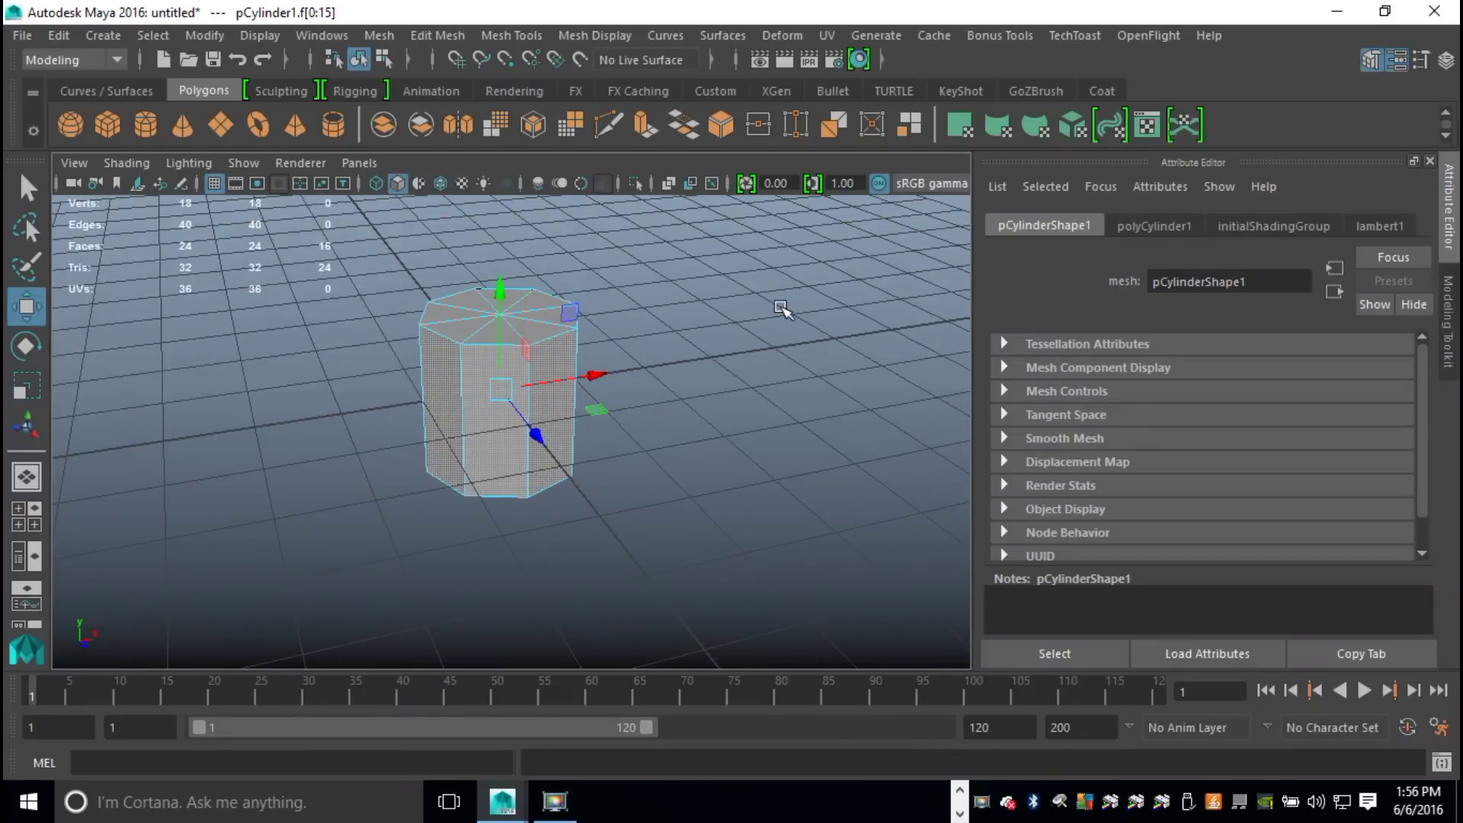
pyautogui.press('Delete')
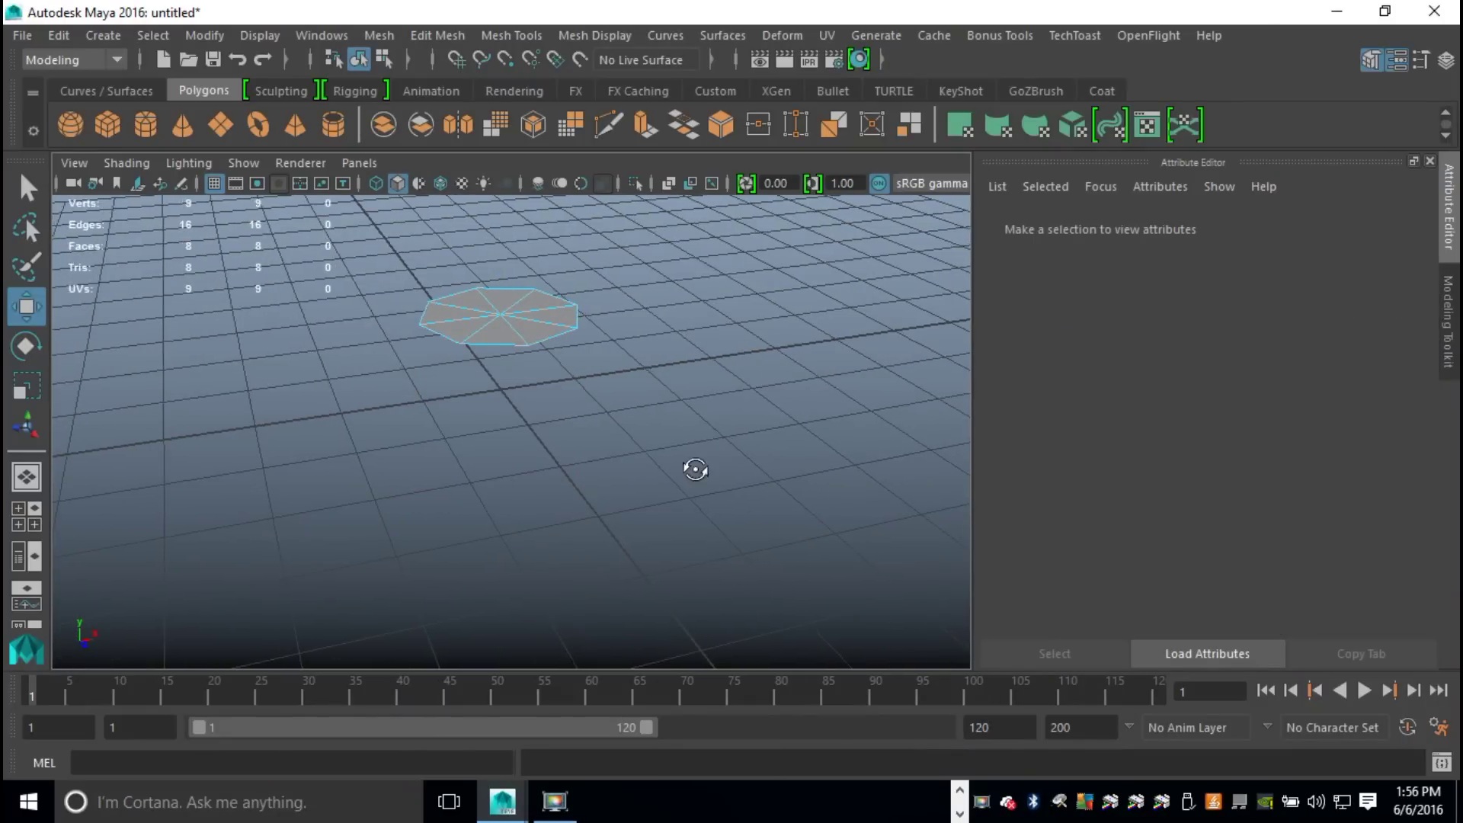
# Step: Select all the octagon's vertices and move them slightly down in Y
pyautogui.keyDown('alt'); pyautogui.moveTo(693, 467); pyautogui.dragTo(670, 533); pyautogui.keyUp('alt')
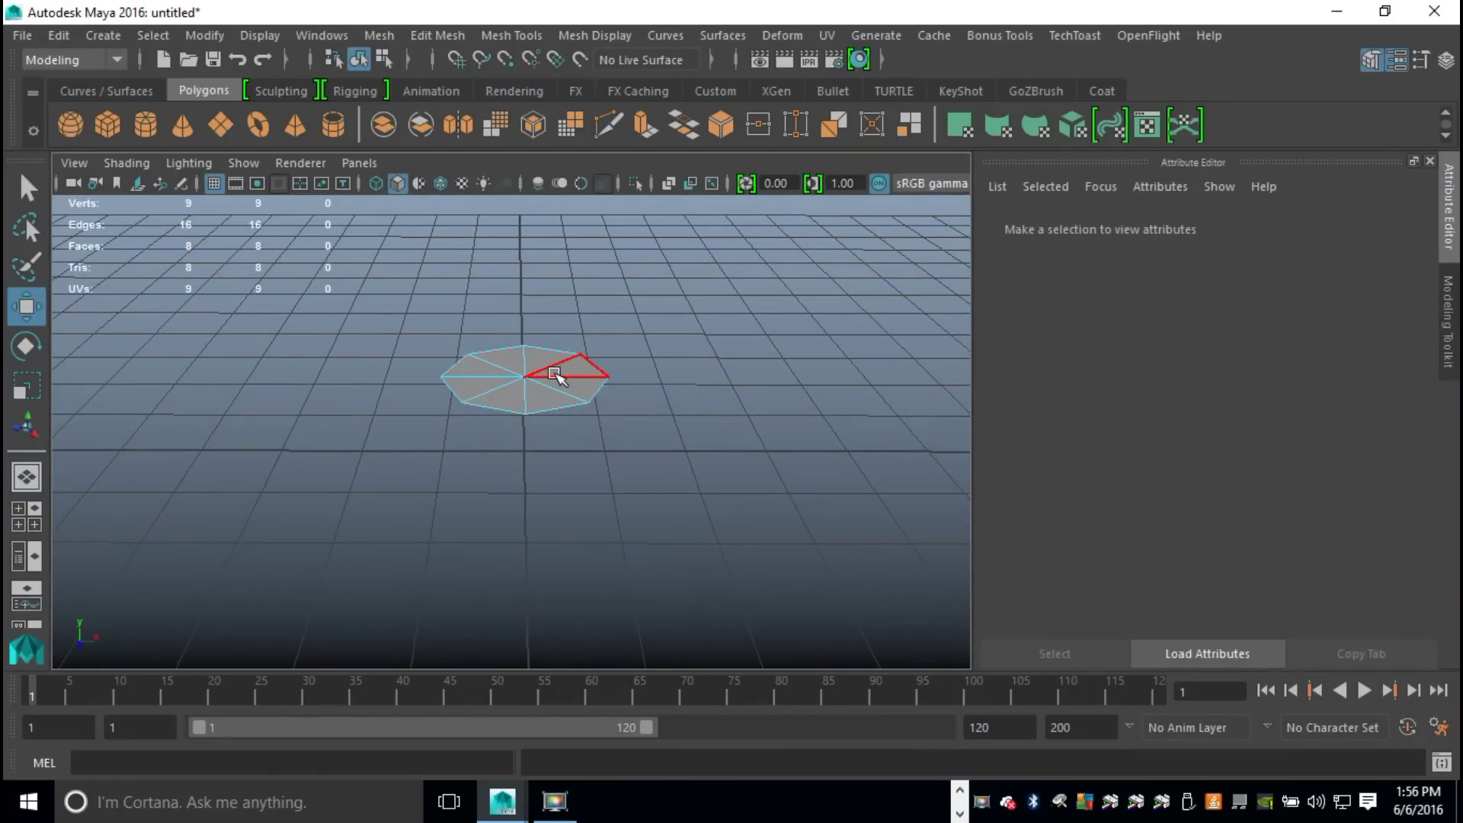
pyautogui.moveTo(560, 373); pyautogui.dragTo(458, 206, button='right')
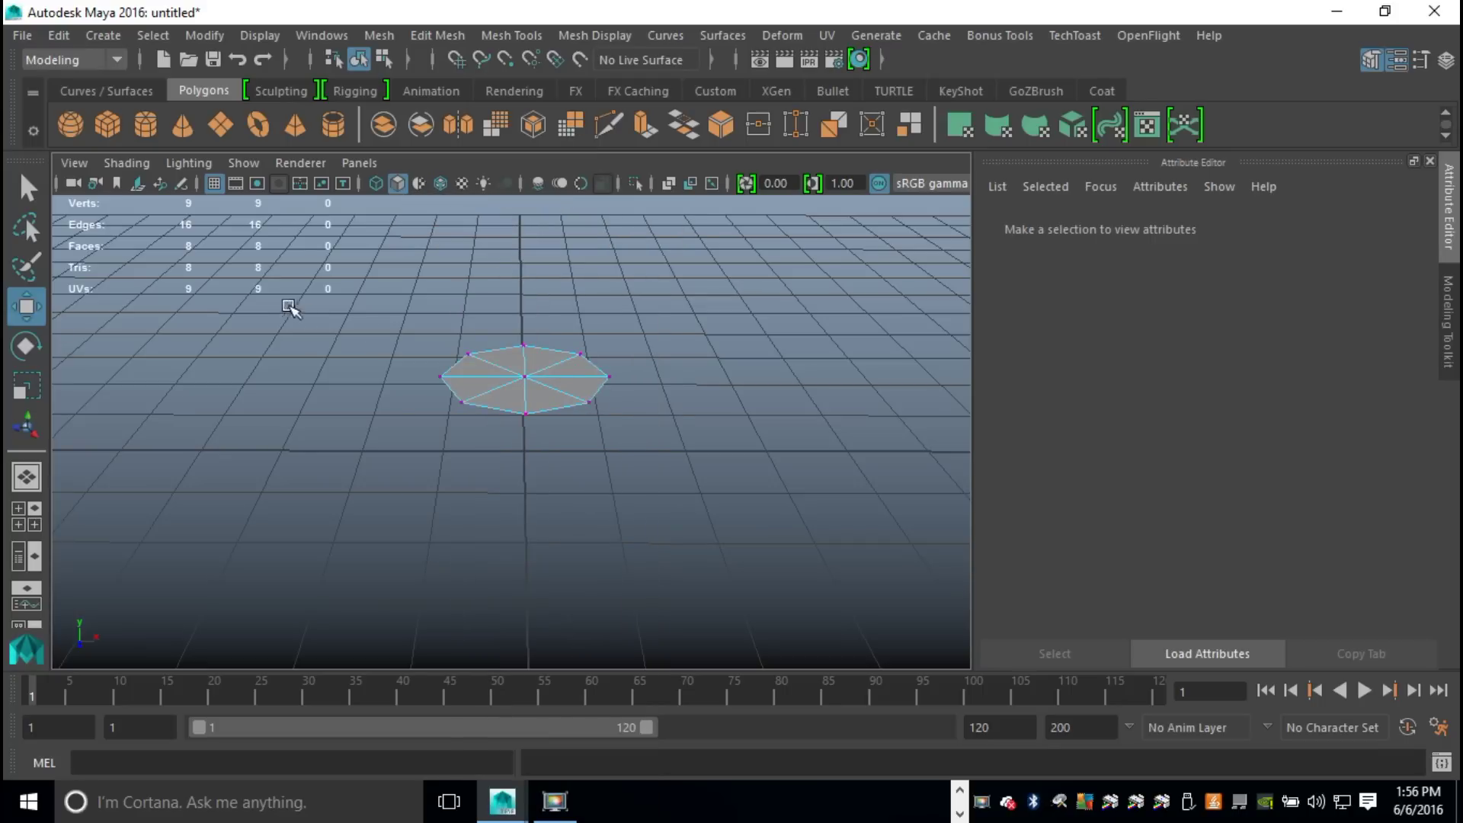
pyautogui.moveTo(290, 308); pyautogui.dragTo(779, 543)
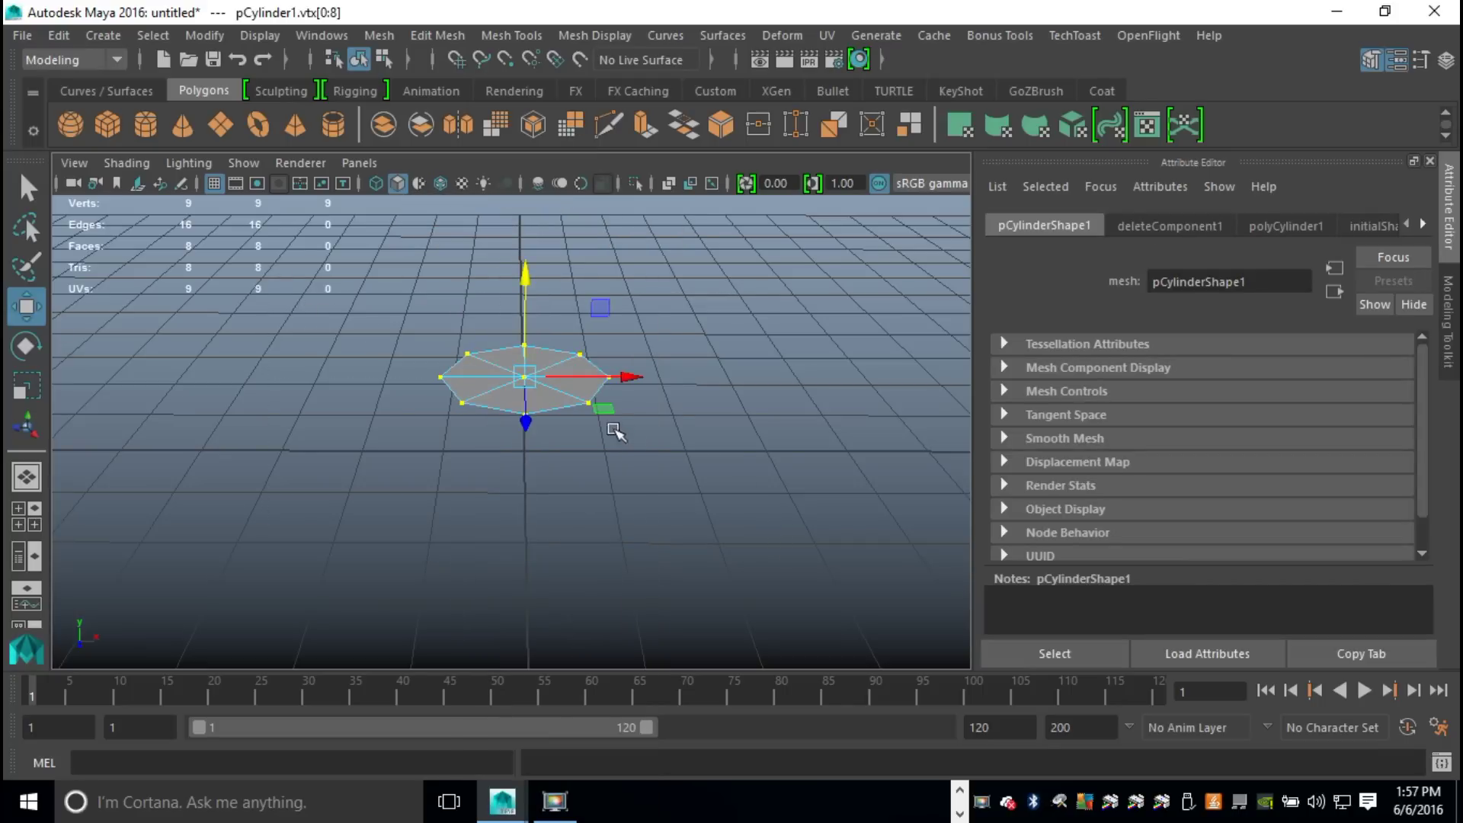
pyautogui.moveTo(526, 281); pyautogui.dragTo(524, 460)
# Step: Select the octagon's outer border edge loop in edge mode
pyautogui.keyDown('alt'); pyautogui.moveTo(394, 546); pyautogui.dragTo(340, 601); pyautogui.keyUp('alt')
pyautogui.scroll(3, 363, 599)
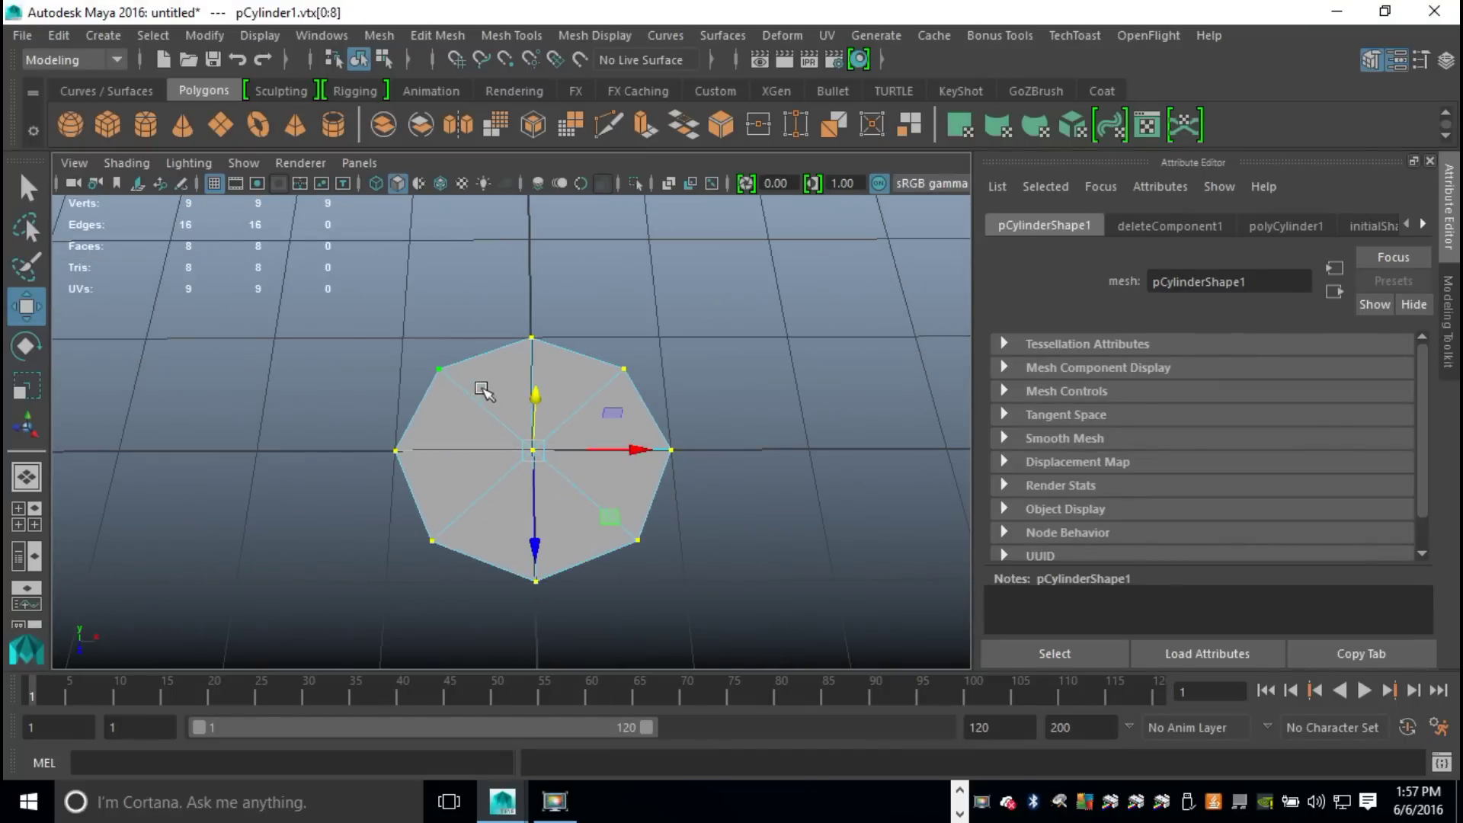
pyautogui.moveTo(470, 352); pyautogui.dragTo(466, 145, button='right')
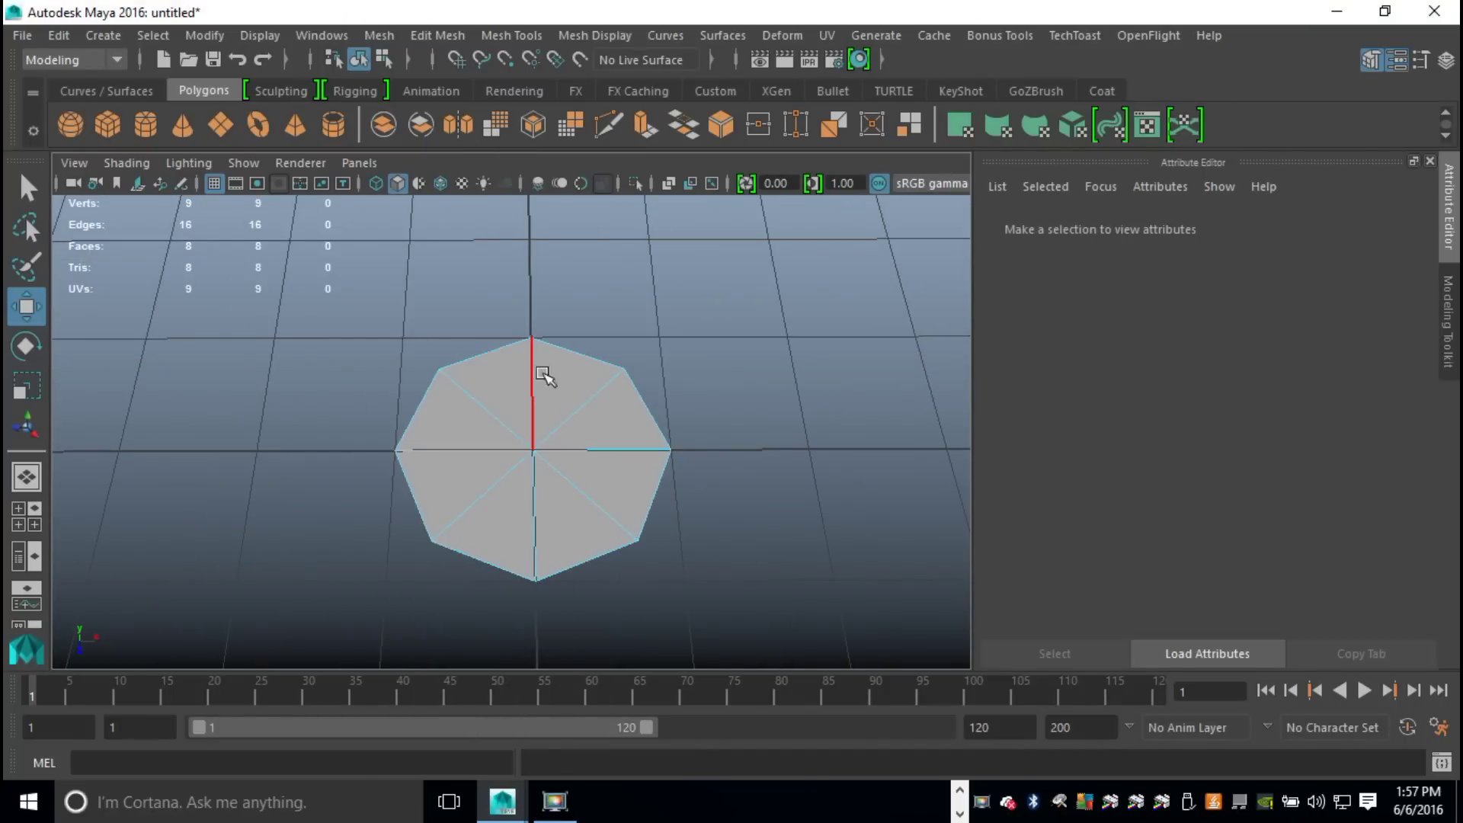
pyautogui.doubleClick(485, 356)
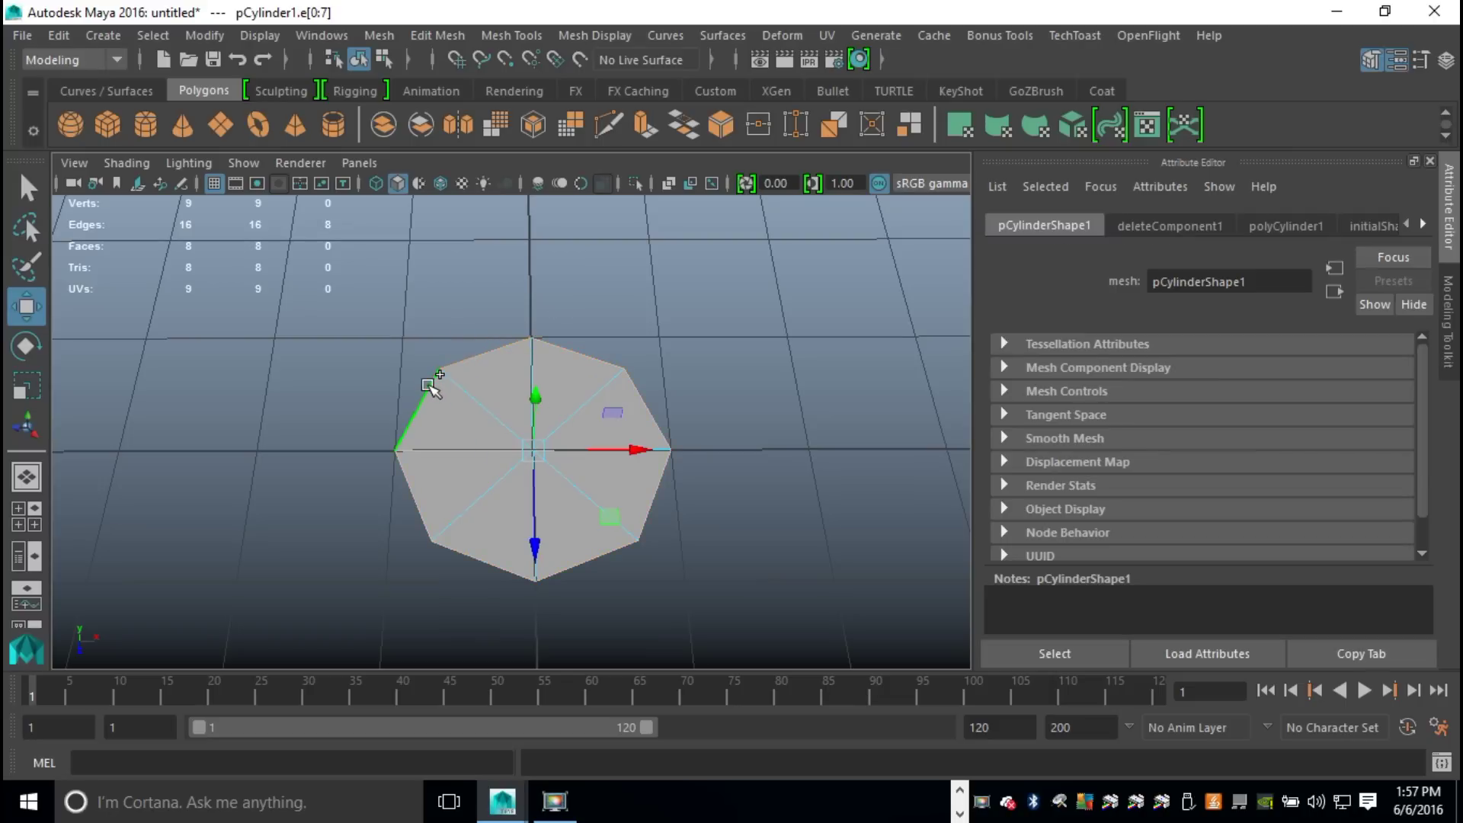
pyautogui.click(423, 35)
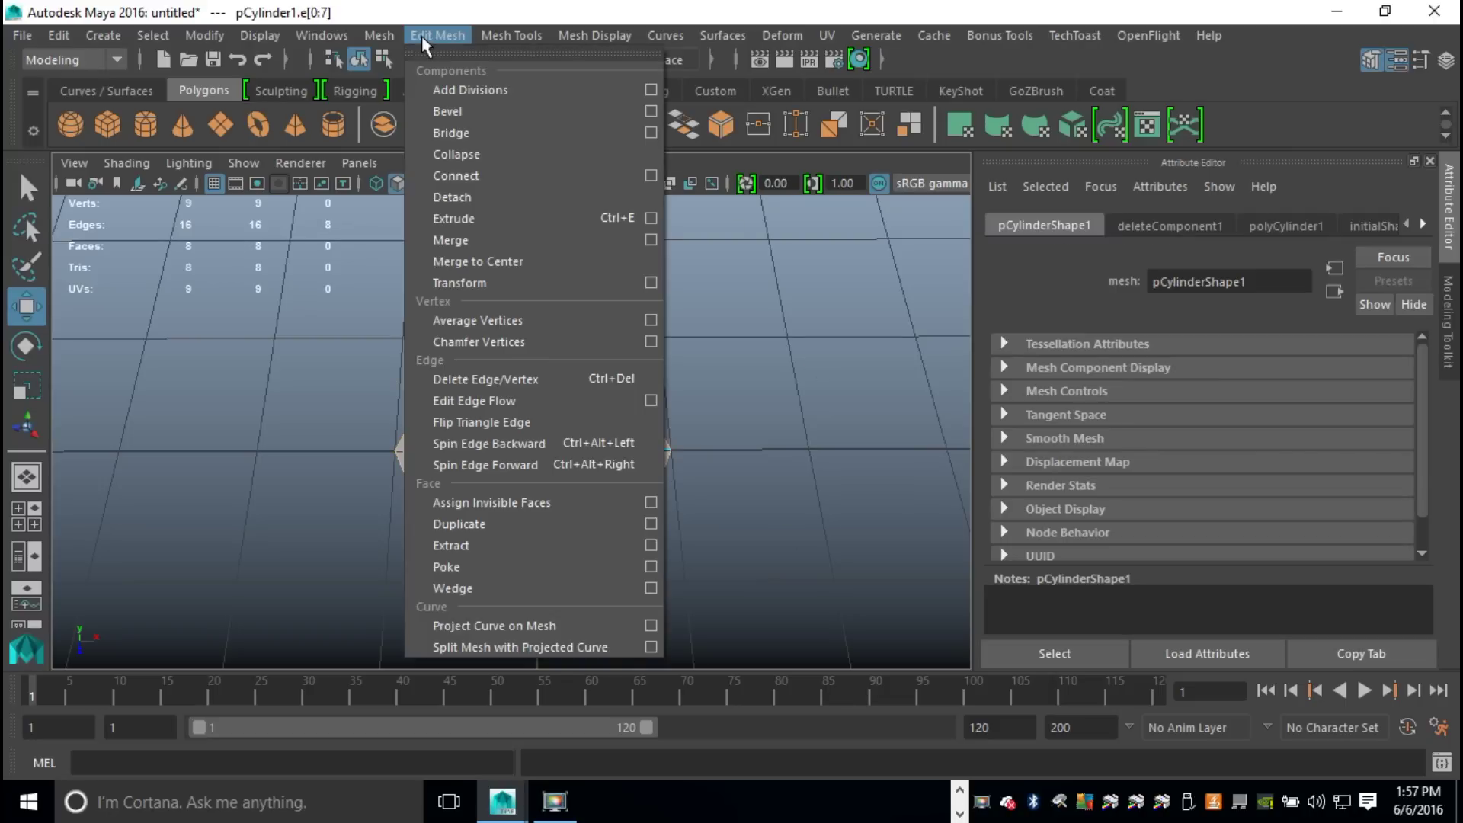
# Step: Extrude the border edges, scale them outward into a ring, and frame the top view
pyautogui.click(468, 218)
pyautogui.press('r')
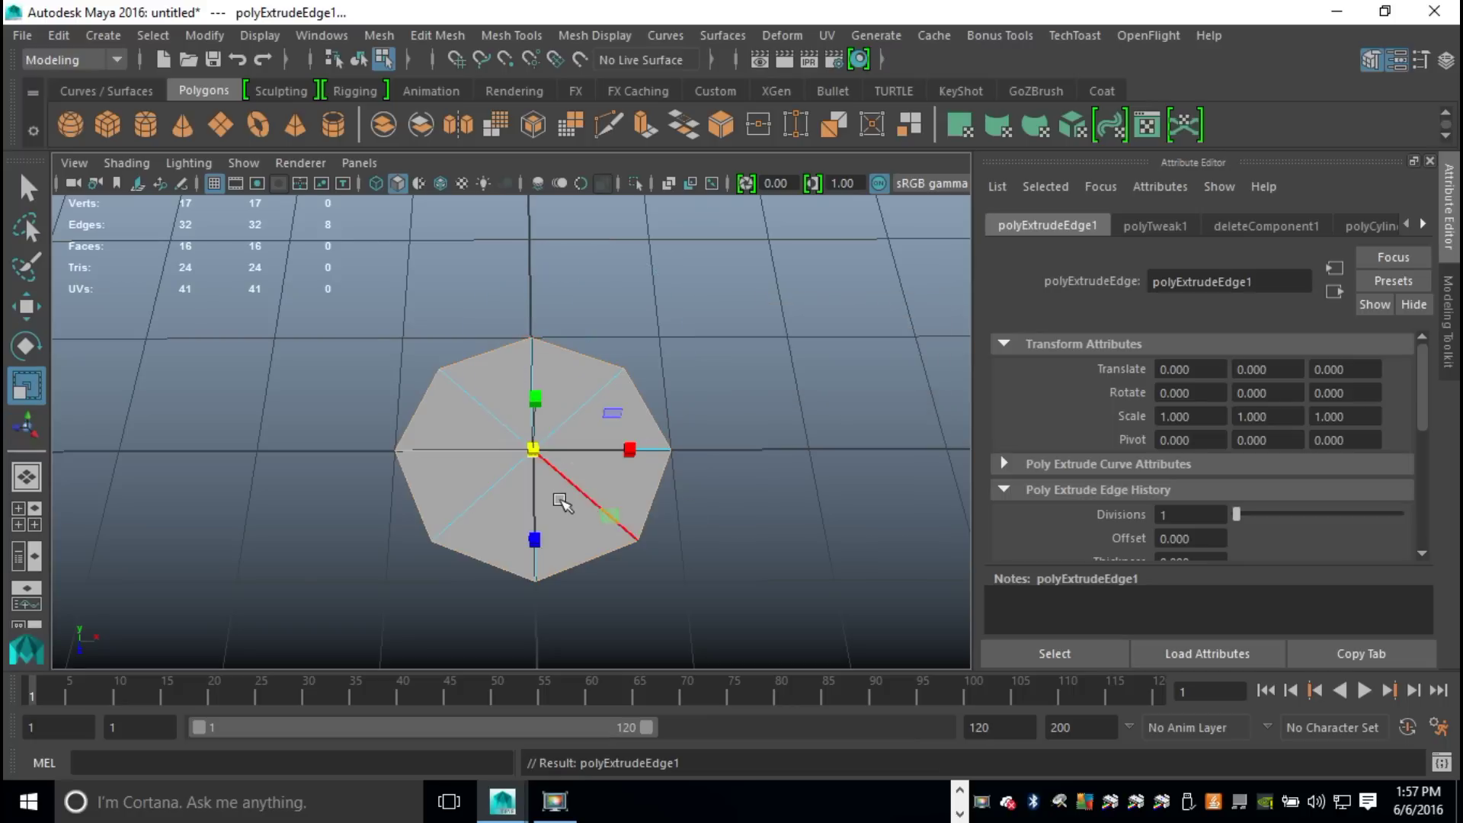
pyautogui.moveTo(542, 463); pyautogui.dragTo(686, 480)
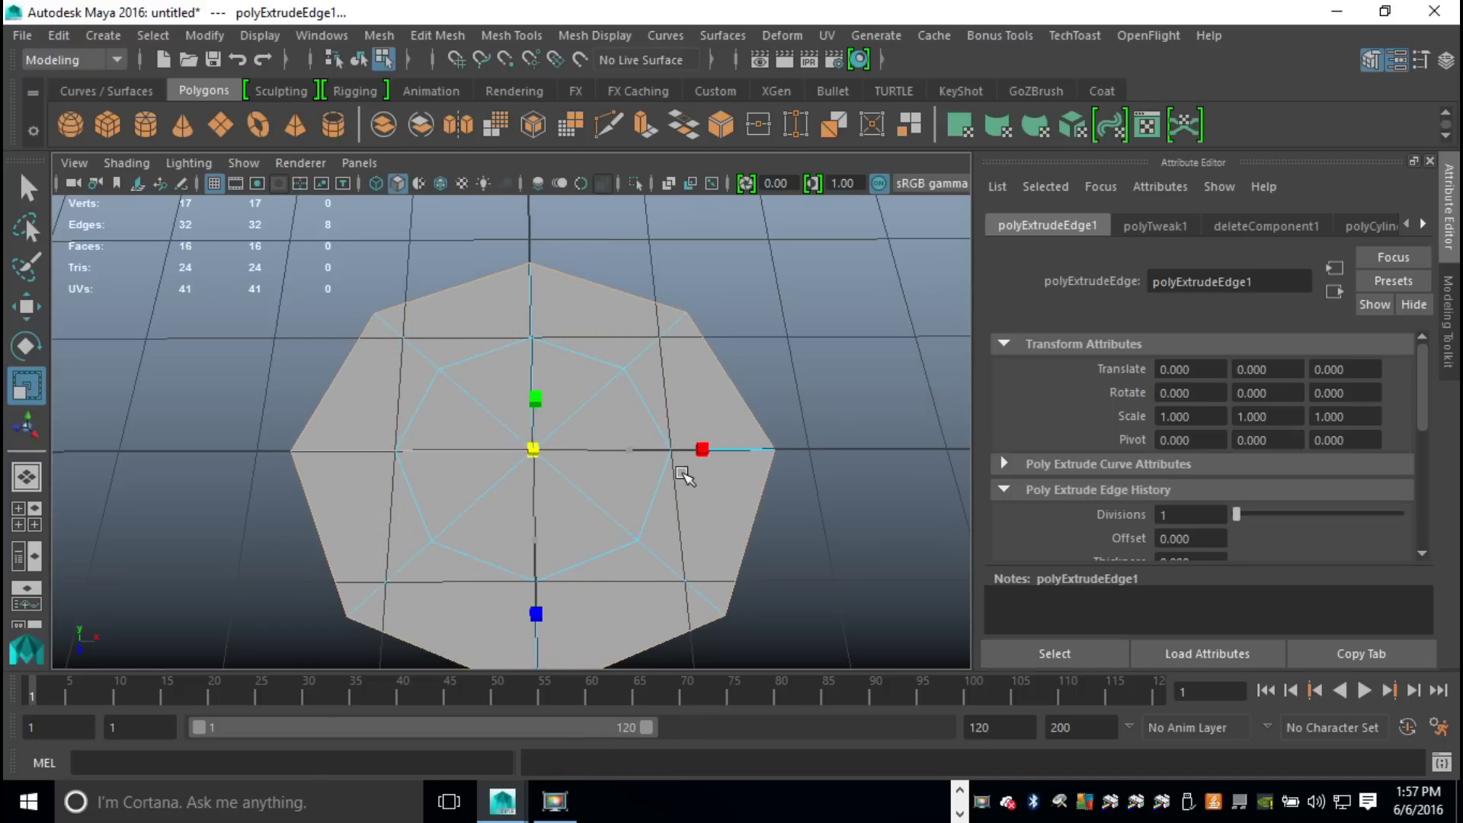
pyautogui.click(23, 517)
pyautogui.press('space')
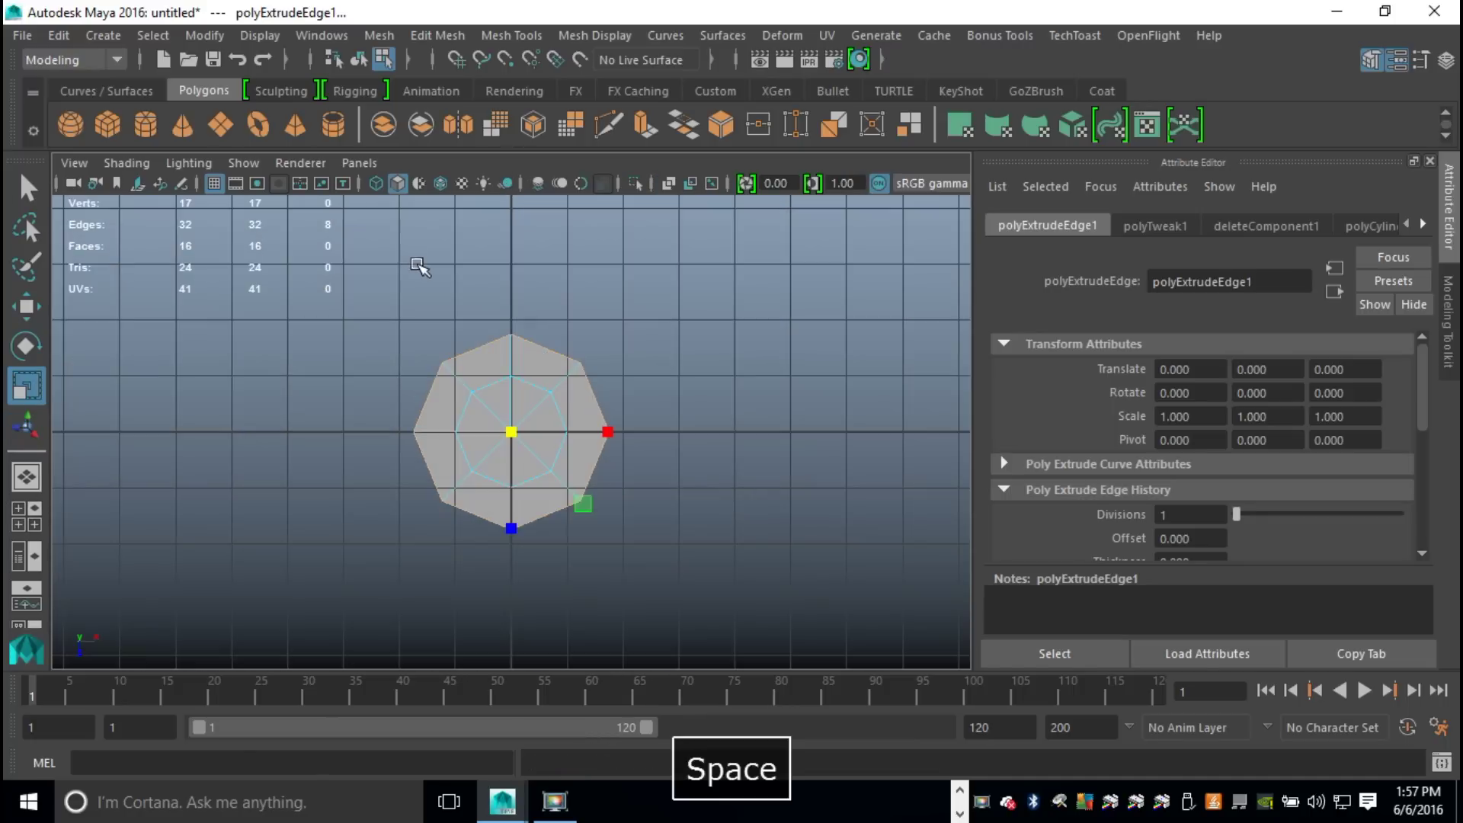
pyautogui.keyDown('alt'); pyautogui.moveTo(445, 319); pyautogui.dragTo(598, 376, button='right'); pyautogui.keyUp('alt')
pyautogui.keyDown('alt'); pyautogui.moveTo(598, 376); pyautogui.dragTo(676, 481, button='middle'); pyautogui.keyUp('alt')
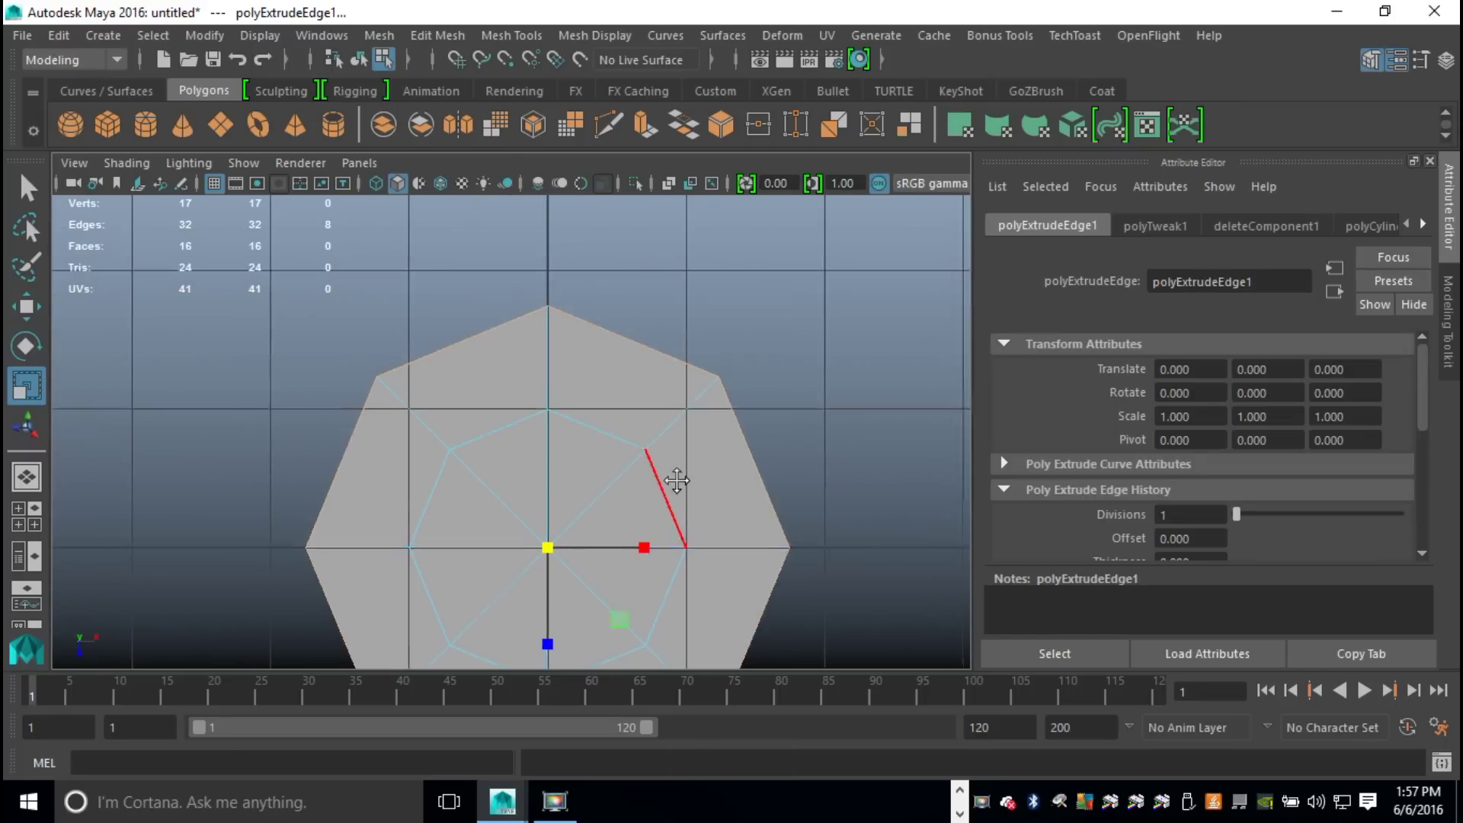
# Step: With grid snapping on, snap the top and upper-right outer vertices to the square outline
pyautogui.rightClick(555, 333)
pyautogui.moveTo(555, 333); pyautogui.dragTo(564, 305, button='right')
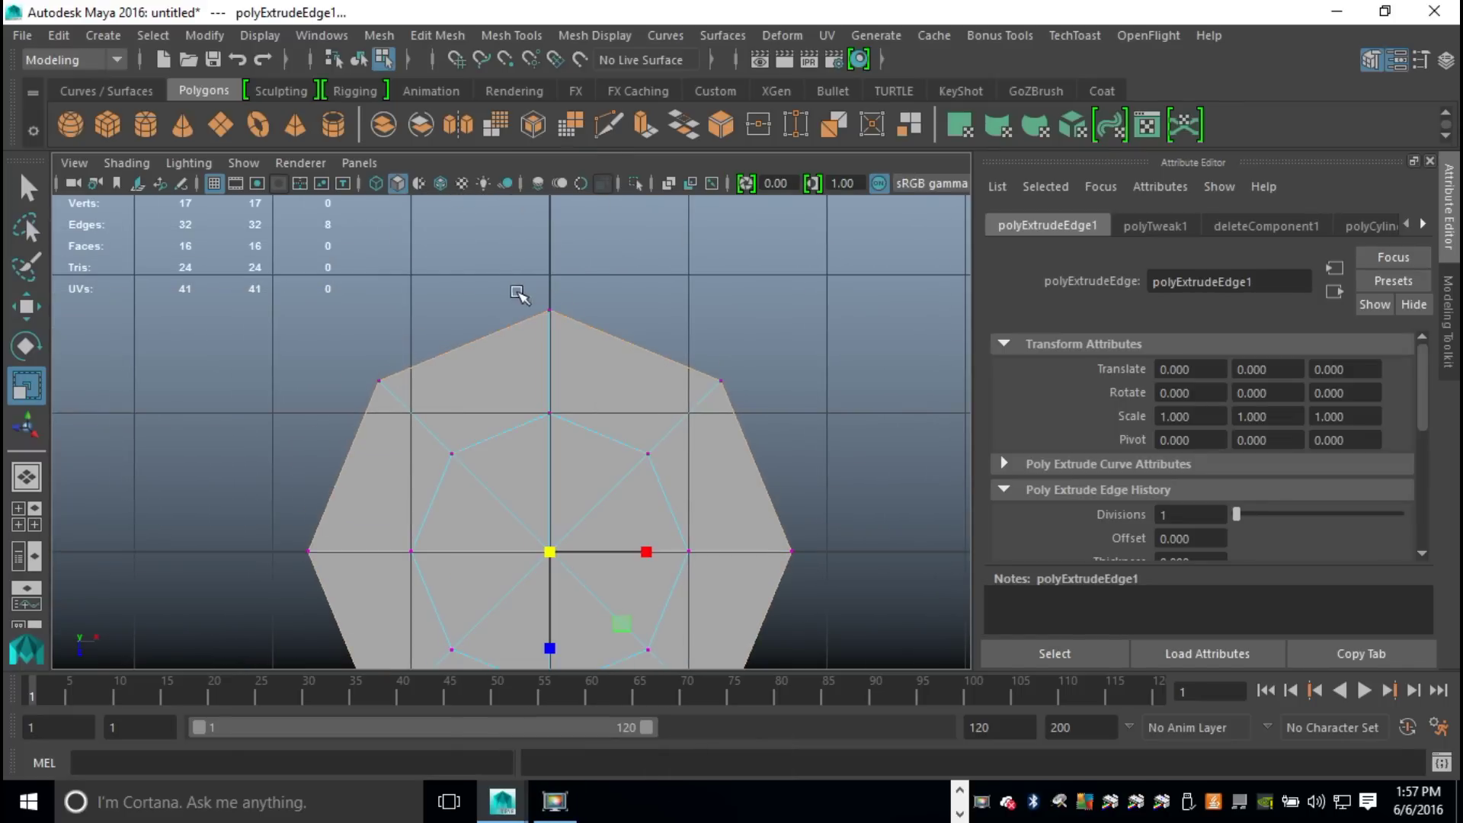
pyautogui.click(548, 309)
pyautogui.press('w')
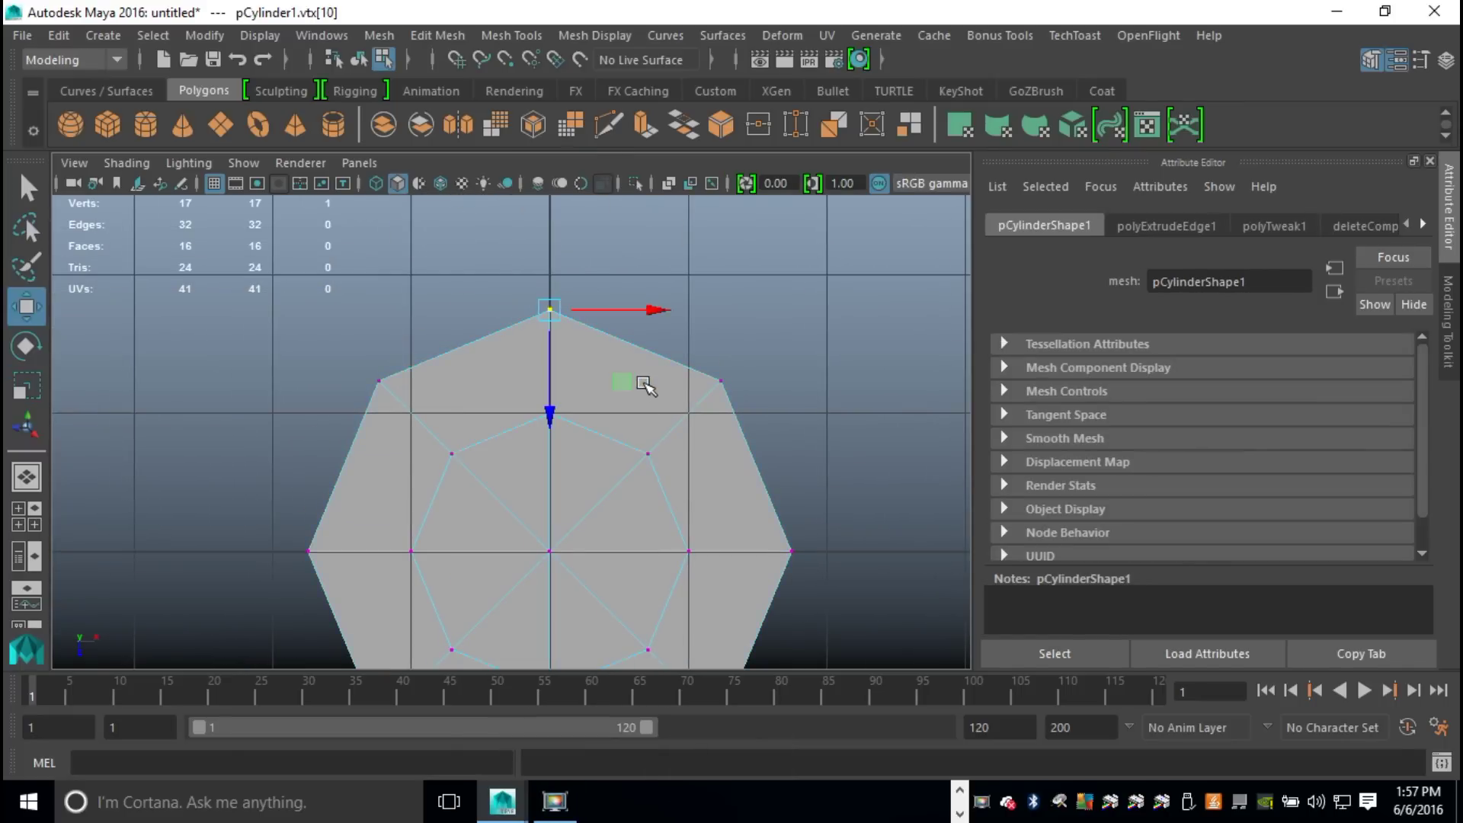
pyautogui.press('x')
pyautogui.moveTo(550, 416); pyautogui.dragTo(572, 317)
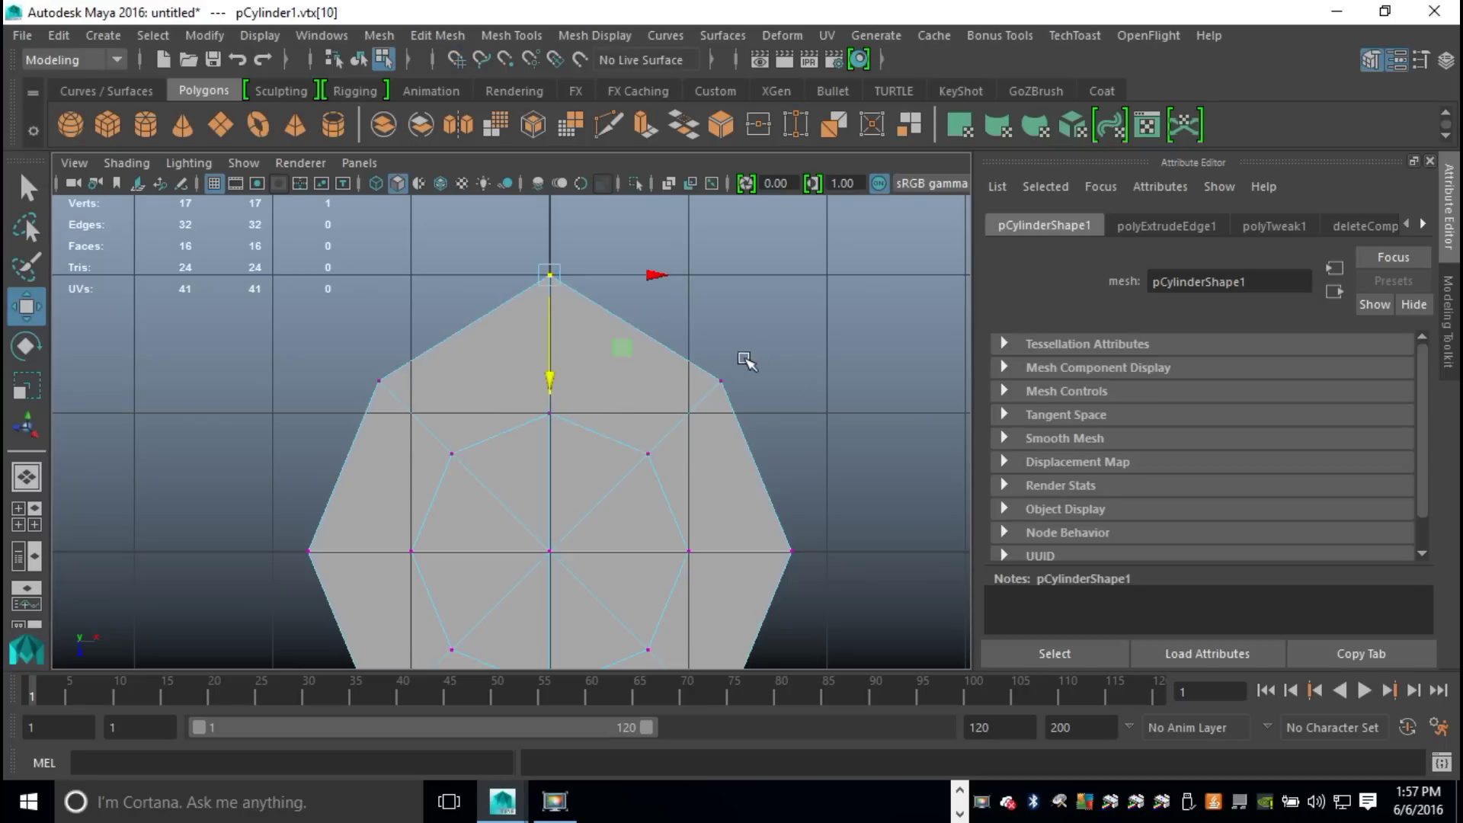
pyautogui.moveTo(710, 361); pyautogui.dragTo(794, 288)
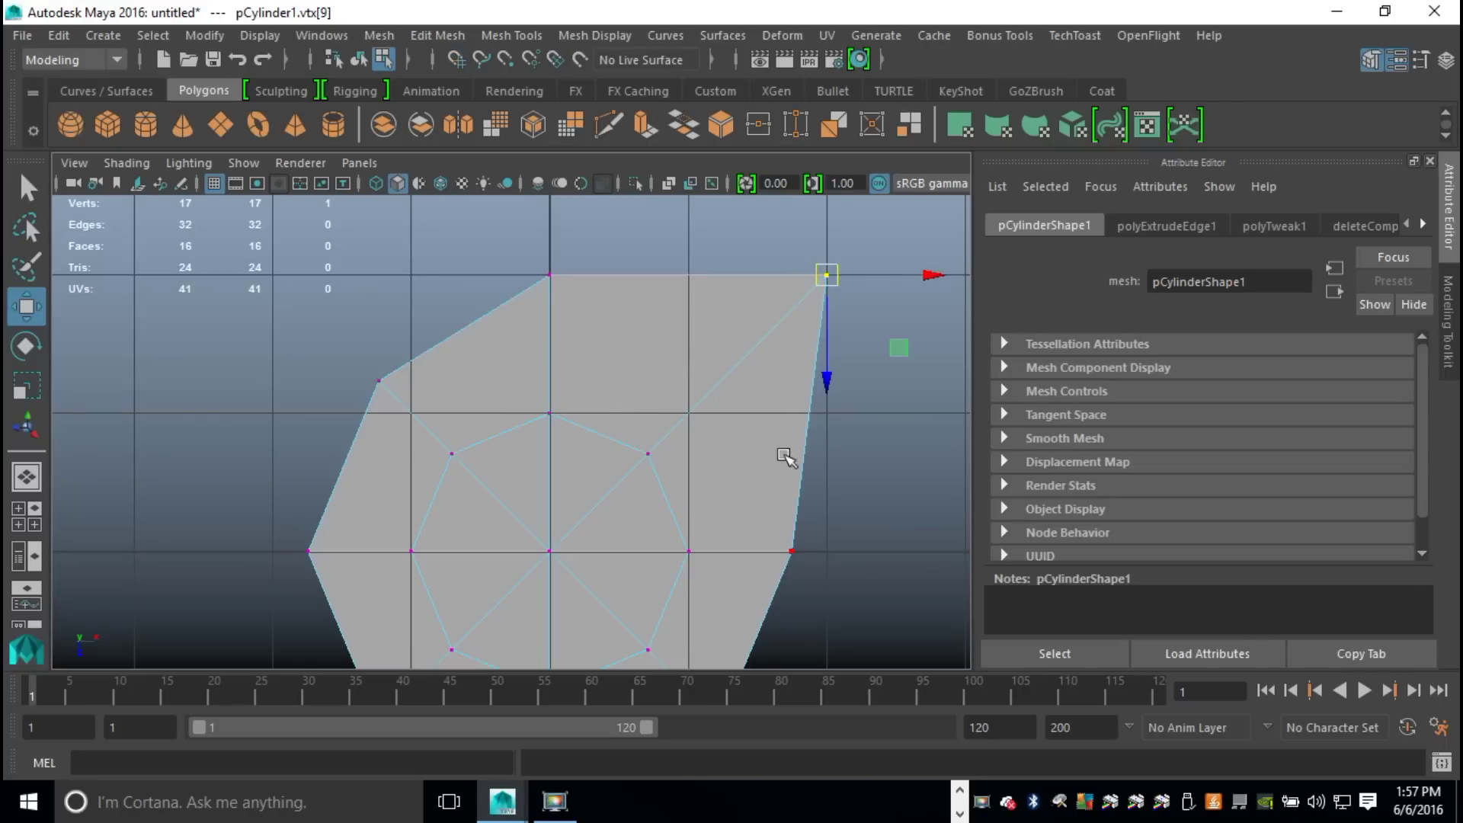
# Step: Snap the right, bottom, left and remaining corner vertices onto the square outline
pyautogui.keyDown('alt'); pyautogui.moveTo(795, 488); pyautogui.dragTo(686, 346, button='middle'); pyautogui.keyUp('alt')
pyautogui.click(668, 400)
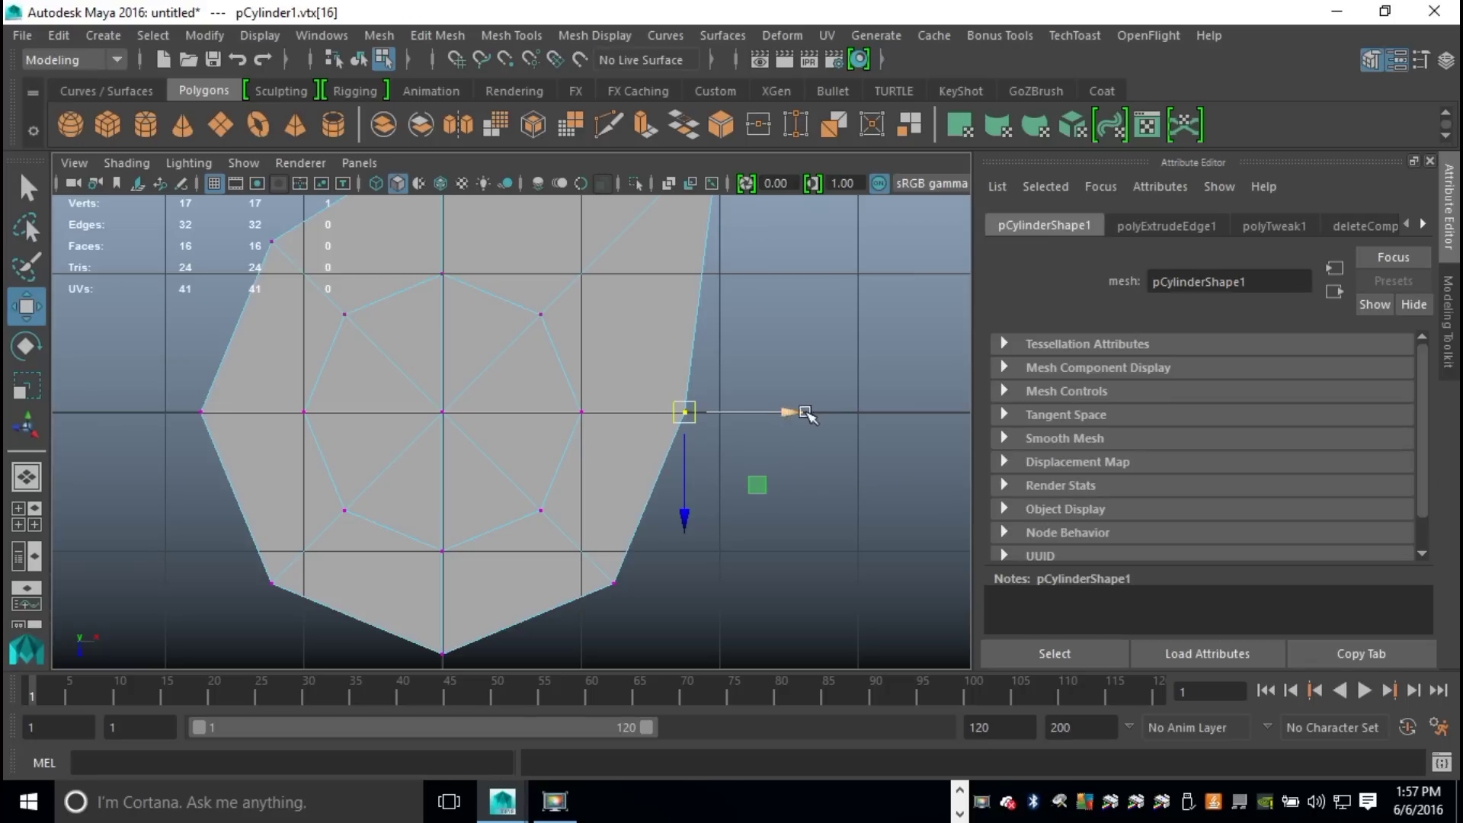
pyautogui.press('x')
pyautogui.moveTo(784, 410); pyautogui.dragTo(751, 418)
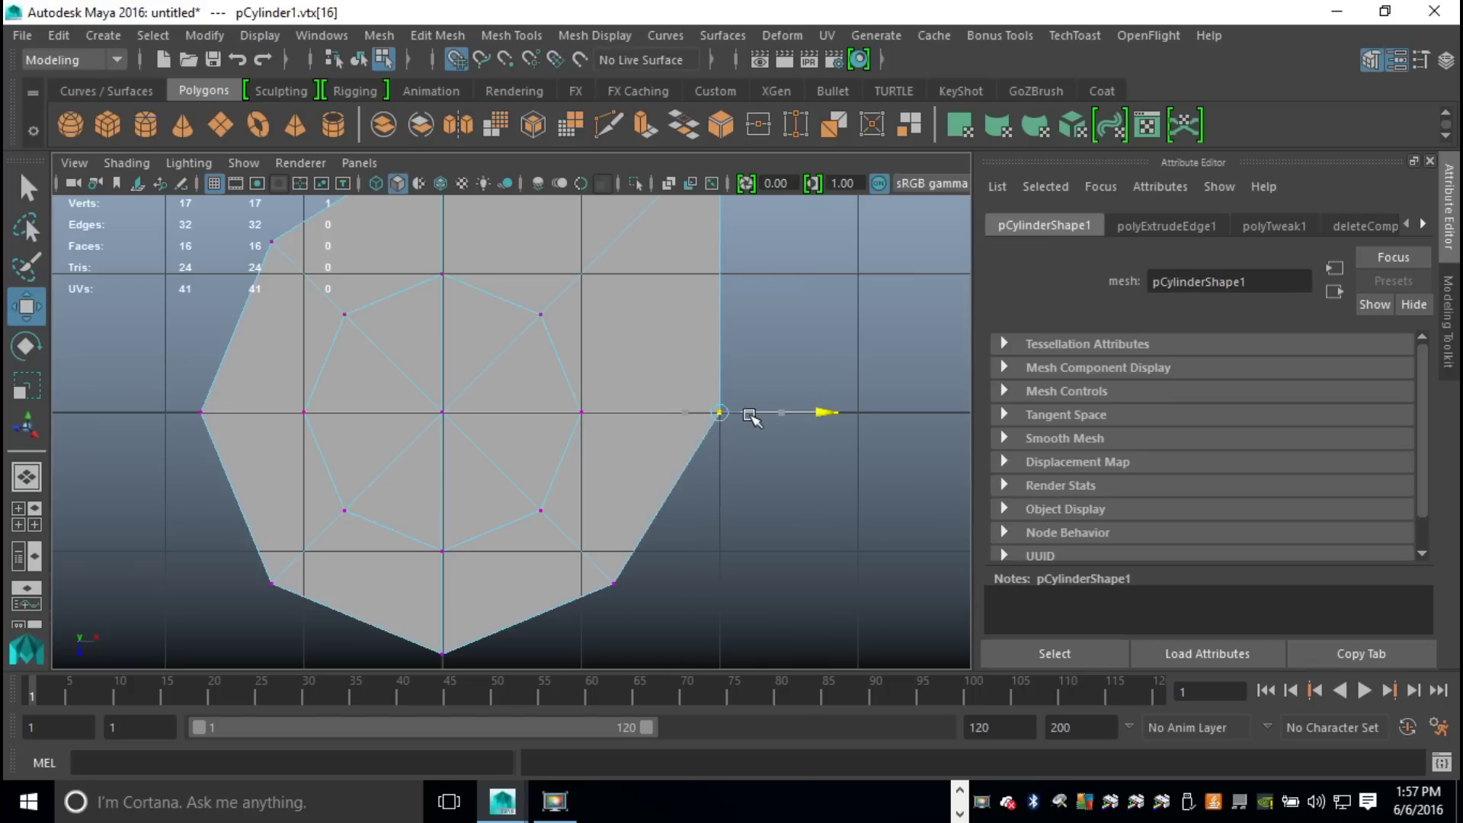
pyautogui.scroll(-5, 757, 425)
pyautogui.scroll(3, 663, 496)
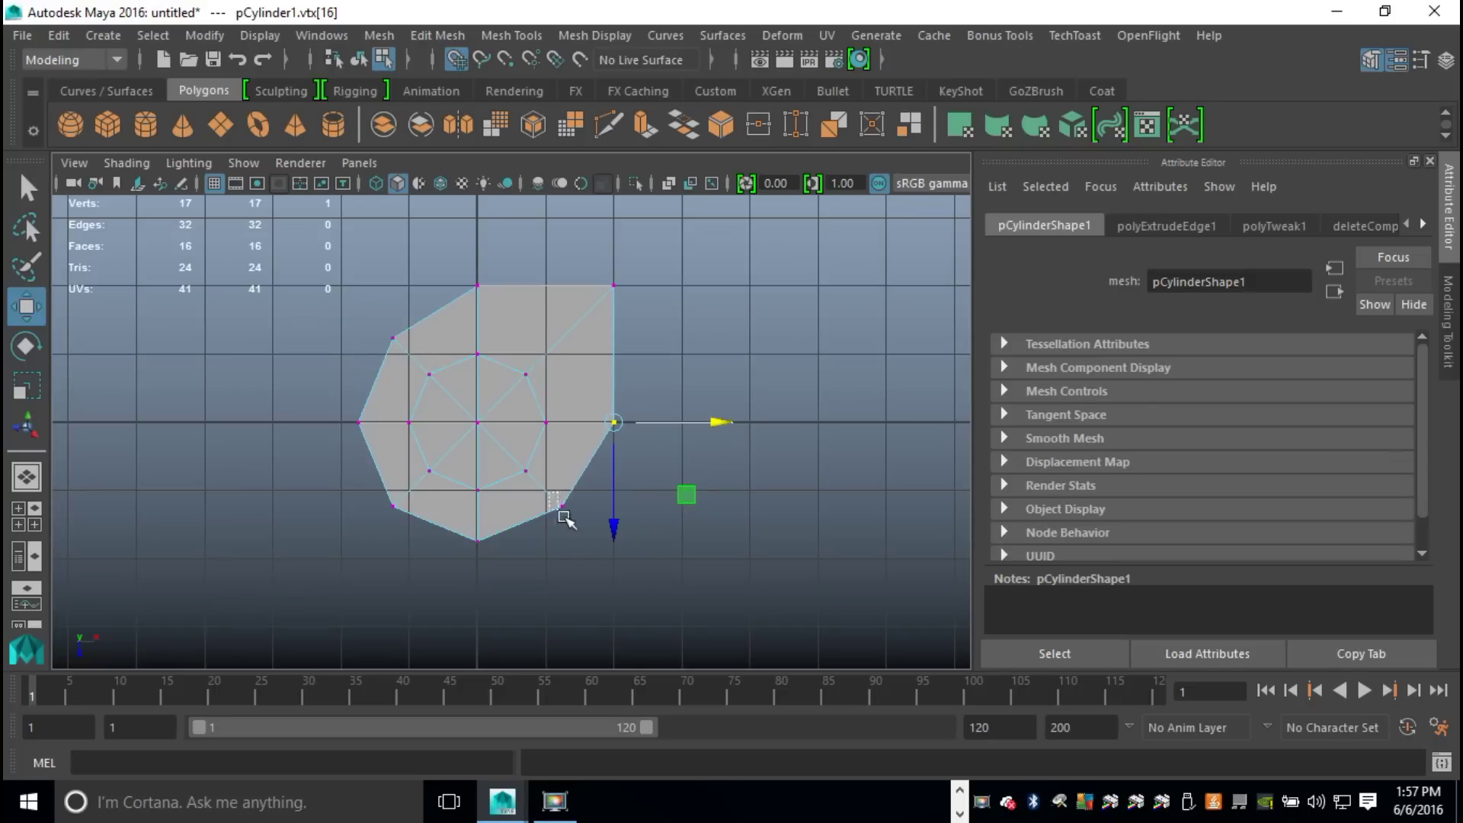
pyautogui.moveTo(564, 518); pyautogui.dragTo(595, 533)
pyautogui.moveTo(446, 521); pyautogui.dragTo(480, 581)
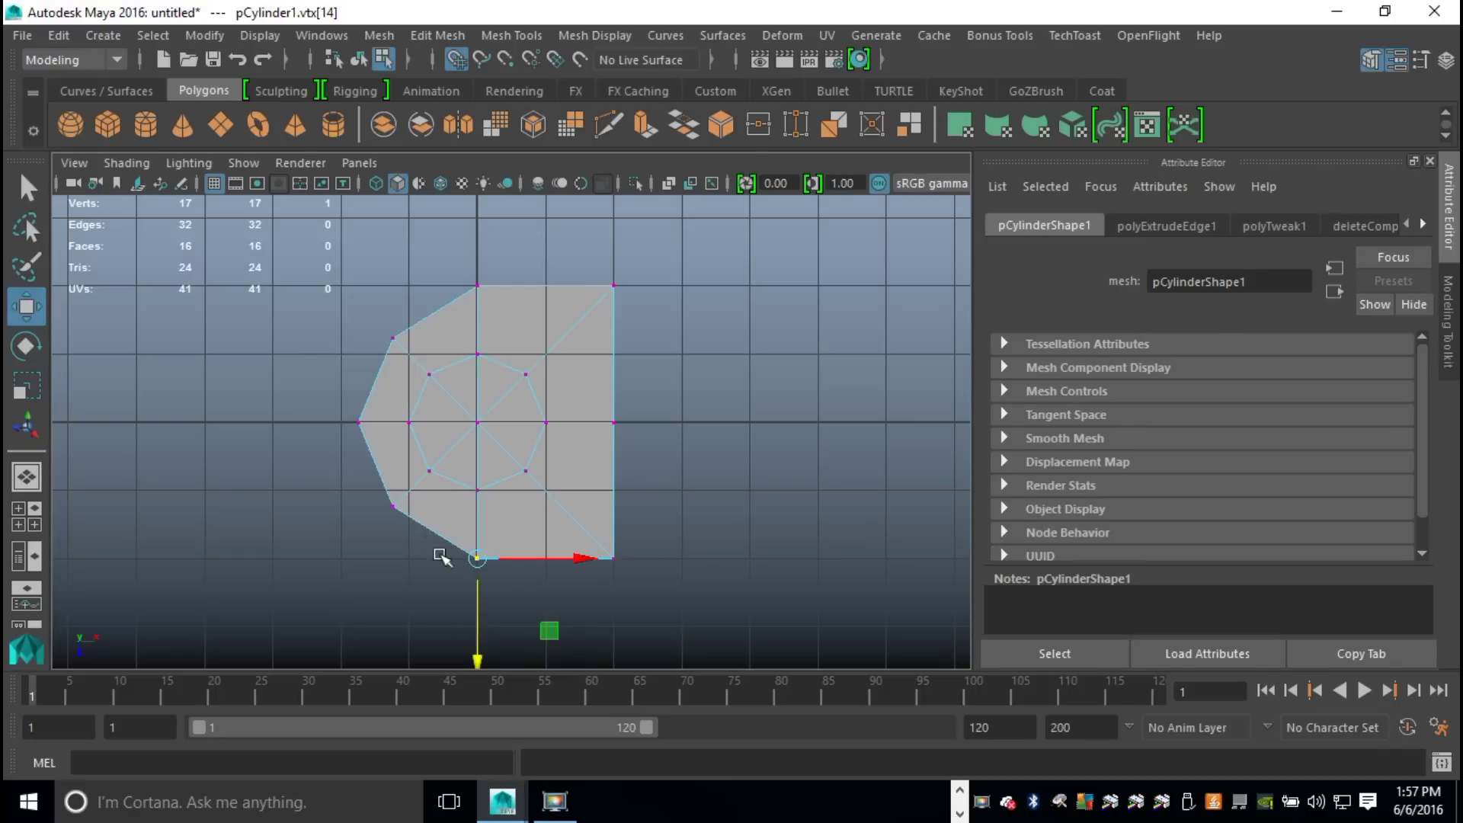
pyautogui.moveTo(378, 494); pyautogui.dragTo(360, 526)
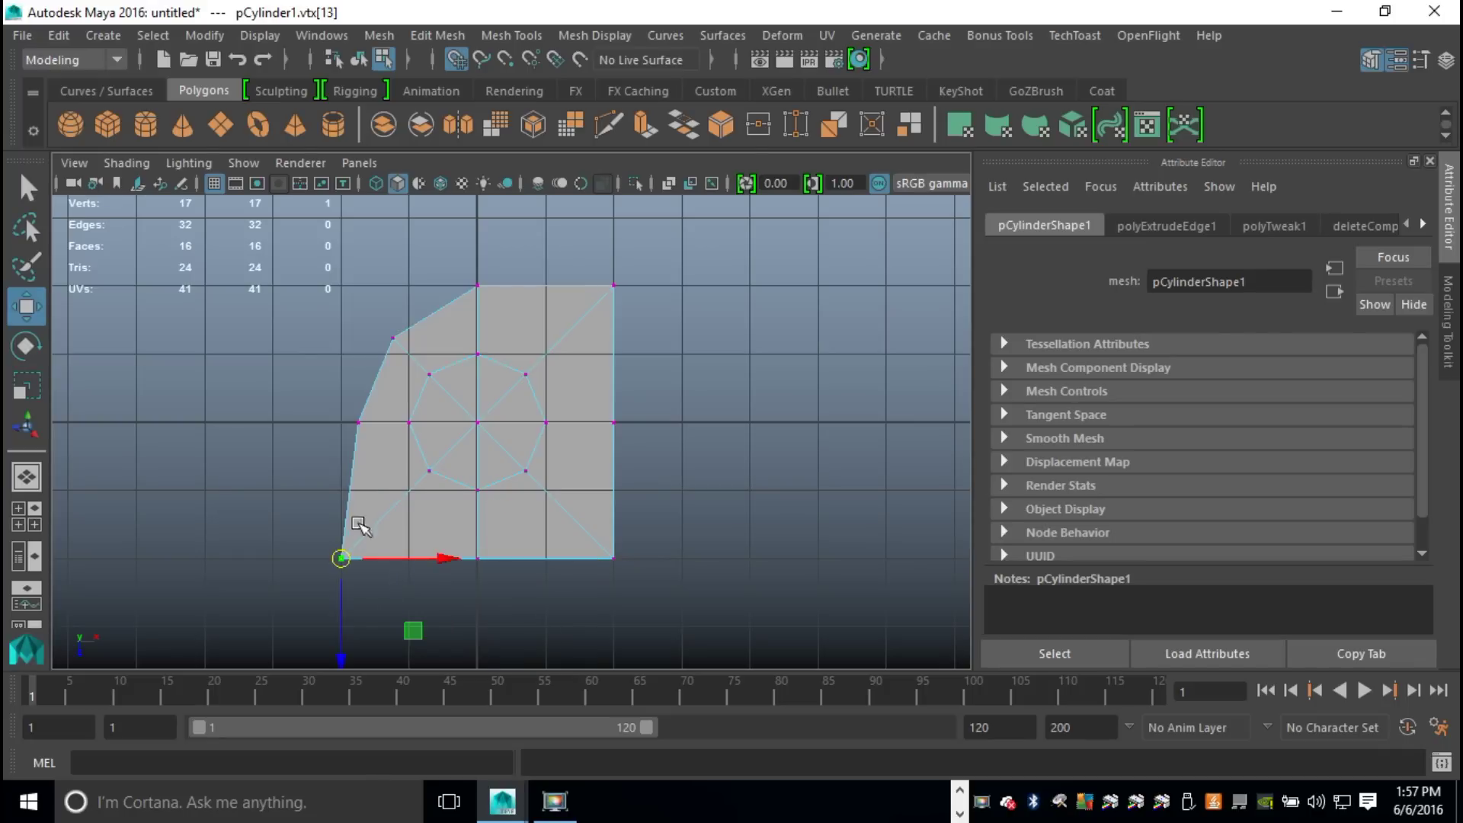
pyautogui.moveTo(344, 407)
pyautogui.mouseDown()
pyautogui.moveTo(368, 435)
pyautogui.moveTo(343, 423)
pyautogui.mouseUp()
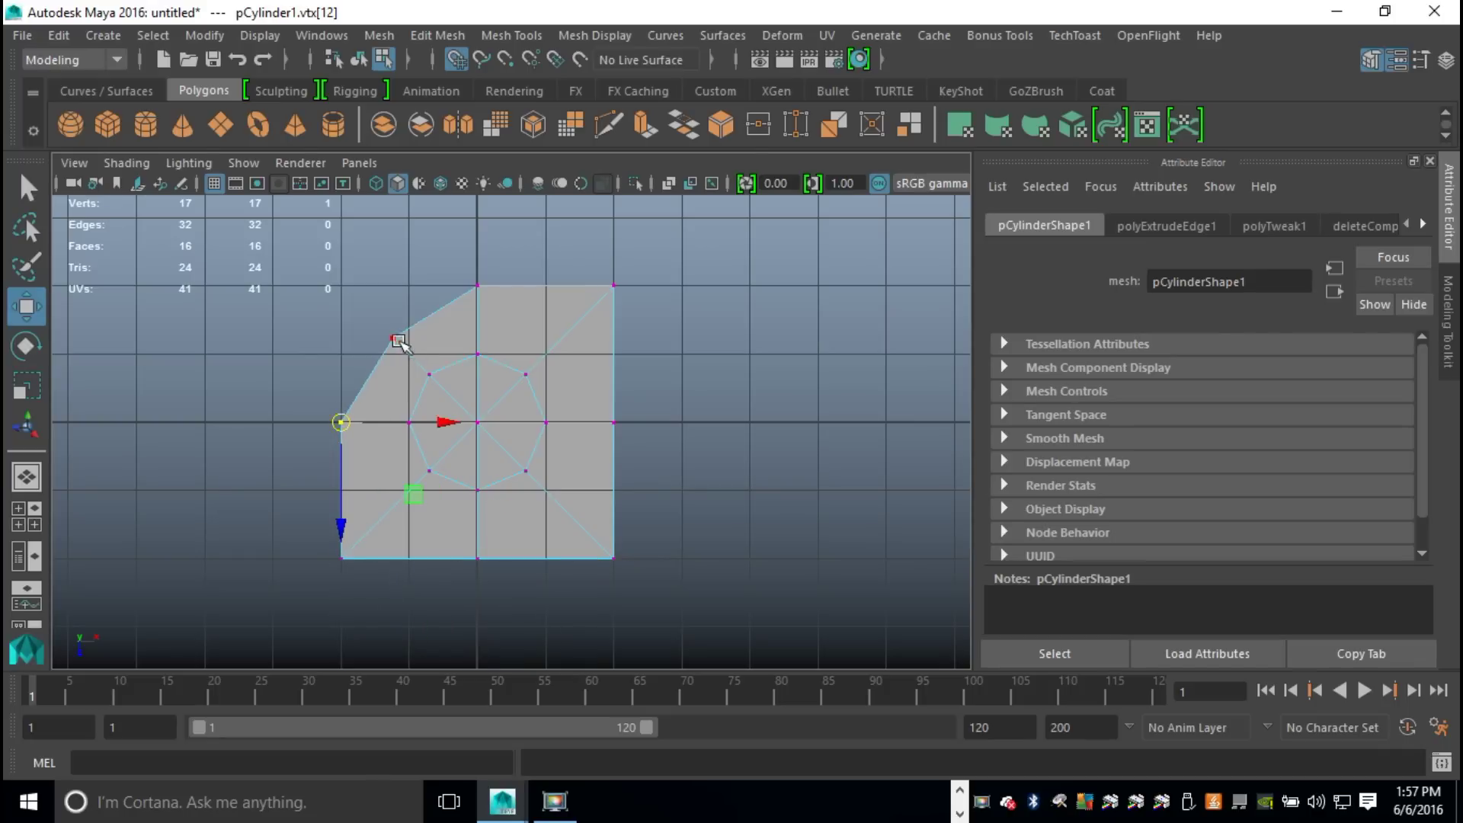
pyautogui.moveTo(377, 323); pyautogui.dragTo(343, 288)
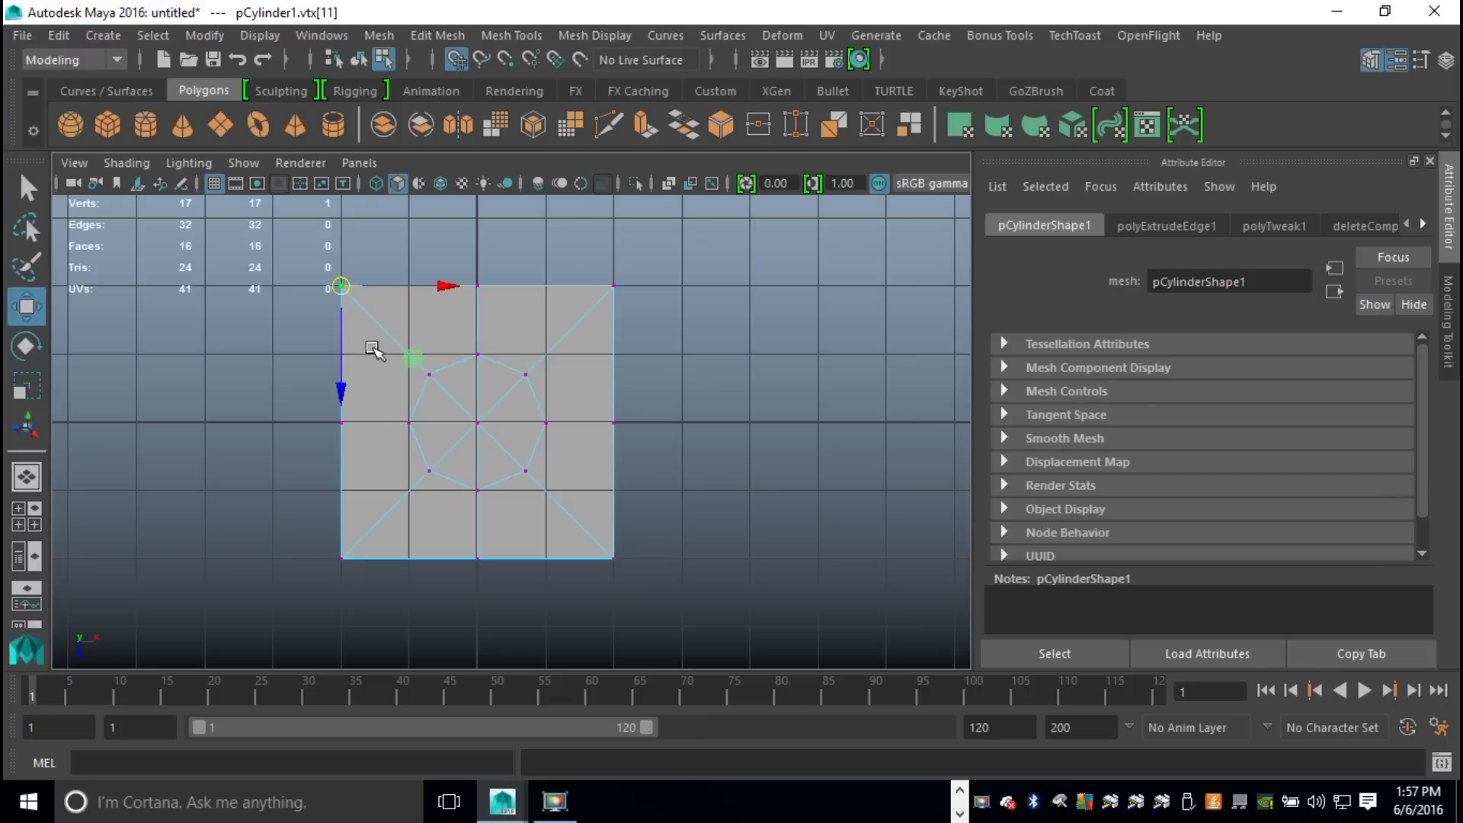
# Step: Maximise the perspective view and display the mesh as wireframe
pyautogui.click(26, 516)
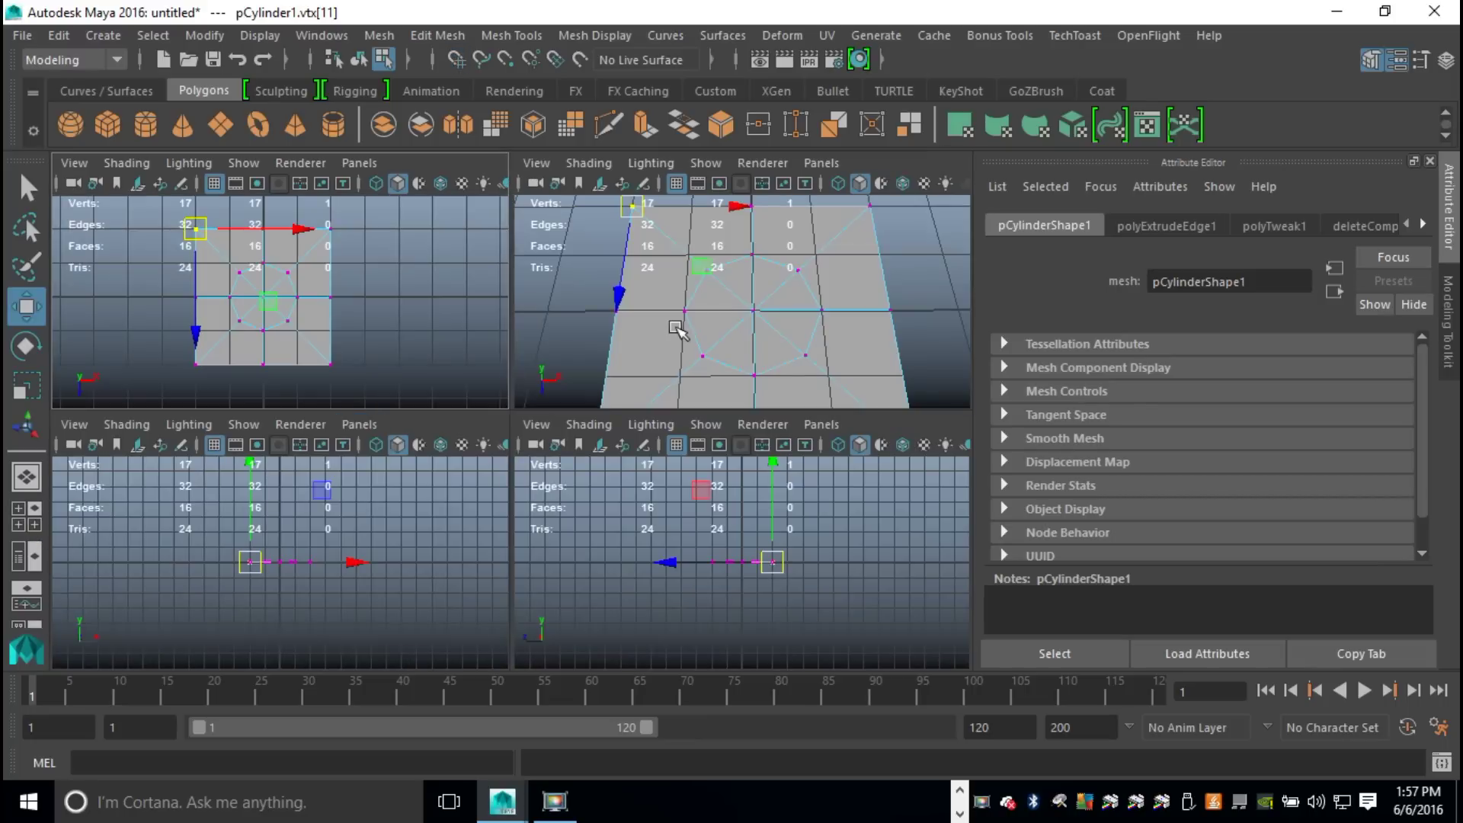
pyautogui.press('space')
pyautogui.scroll(-4, 676, 350)
pyautogui.moveTo(597, 408)
pyautogui.keyDown('alt'); pyautogui.mouseDown()
pyautogui.moveTo(614, 288)
pyautogui.moveTo(526, 285)
pyautogui.moveTo(572, 409)
pyautogui.moveTo(598, 421)
pyautogui.mouseUp(); pyautogui.keyUp('alt')
pyautogui.scroll(5, 630, 528)
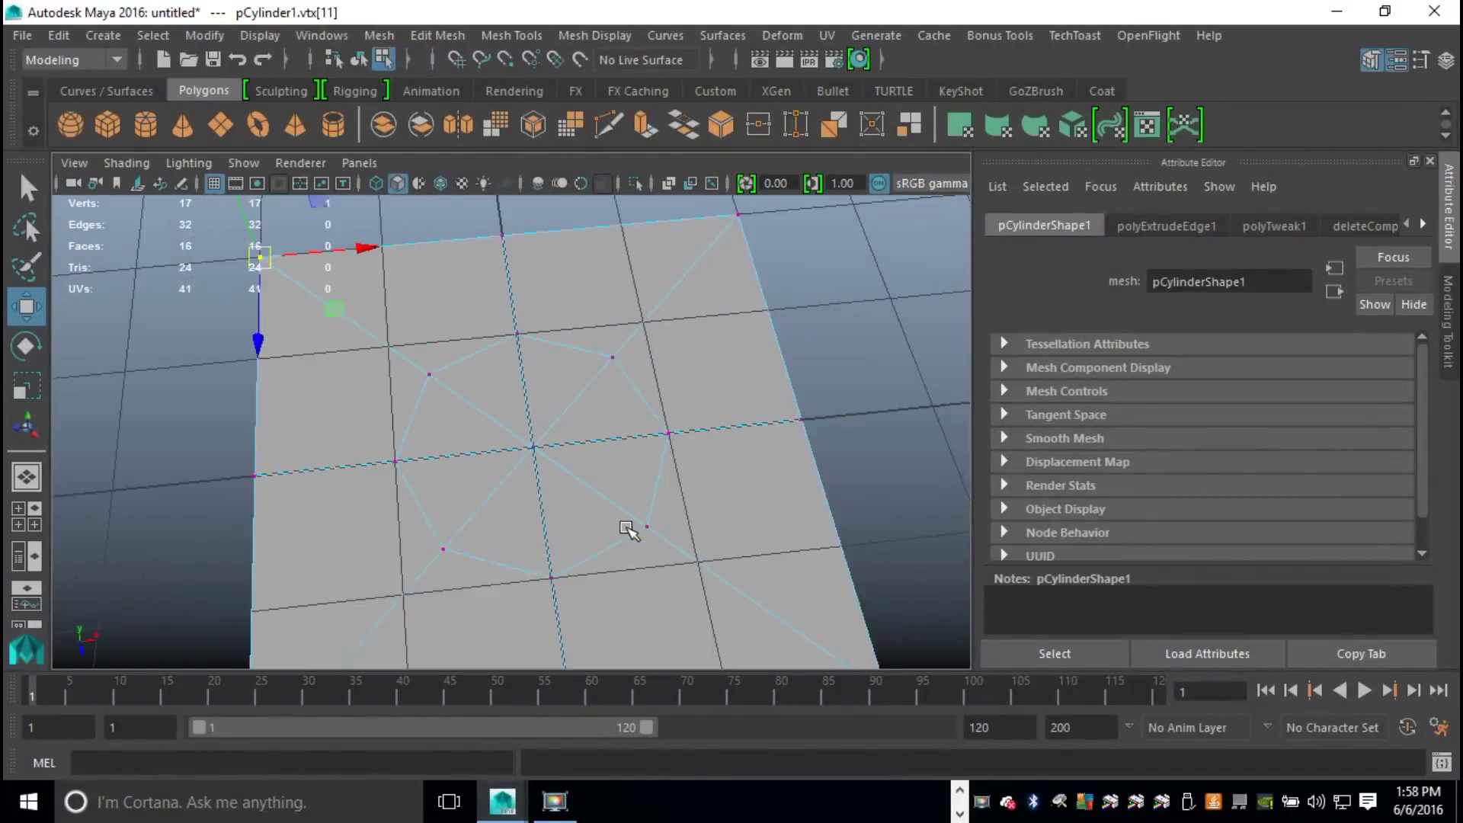
pyautogui.keyDown('alt'); pyautogui.moveTo(631, 529); pyautogui.dragTo(703, 505); pyautogui.keyUp('alt')
pyautogui.press('4')
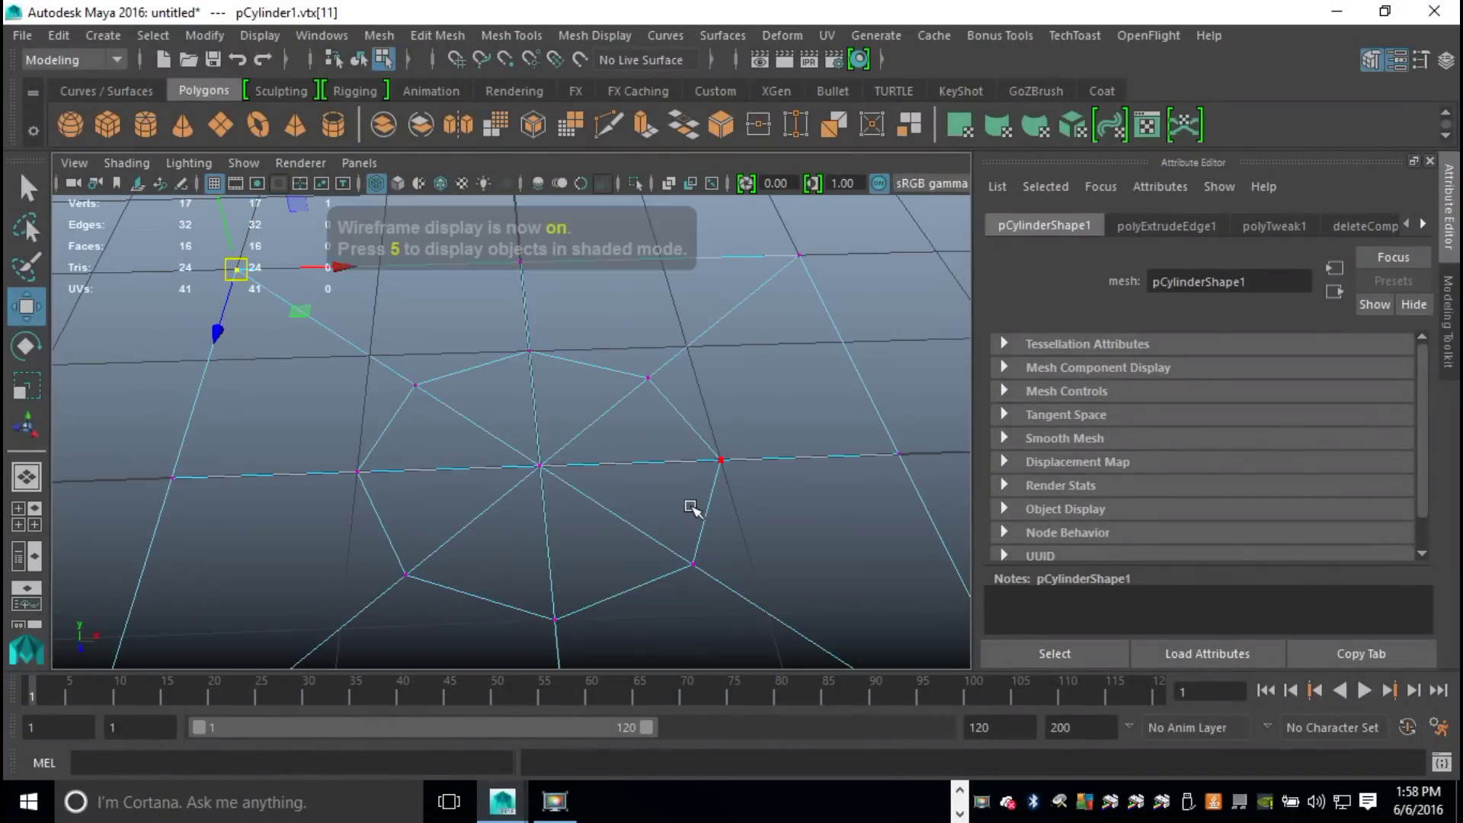
# Step: Lower the centre vertex along Y so the mesh dips in the middle
pyautogui.scroll(-3, 683, 510)
pyautogui.scroll(3, 719, 484)
pyautogui.keyDown('alt'); pyautogui.moveTo(660, 386); pyautogui.dragTo(566, 446); pyautogui.keyUp('alt')
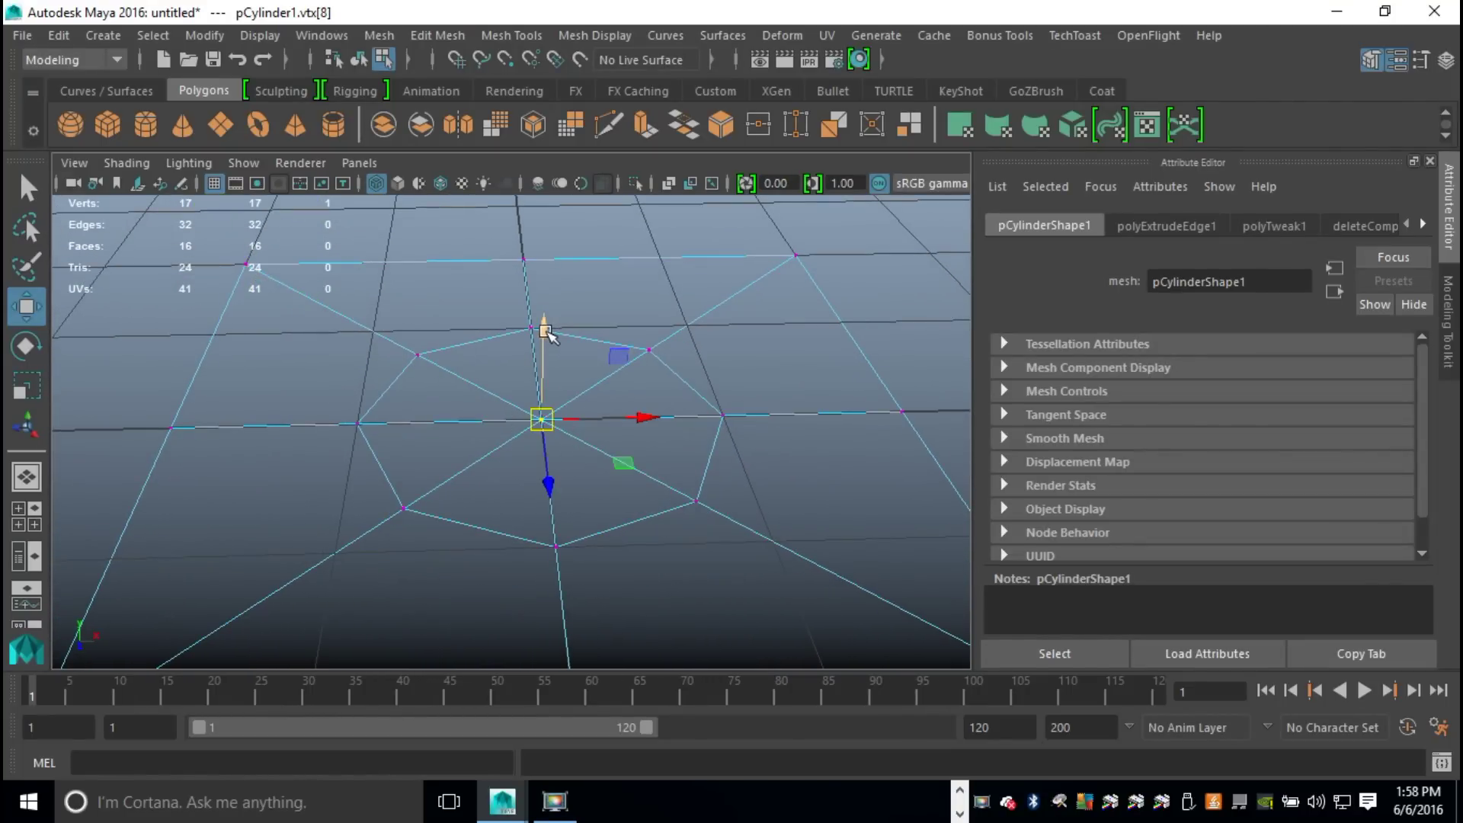
pyautogui.moveTo(546, 330); pyautogui.dragTo(549, 421)
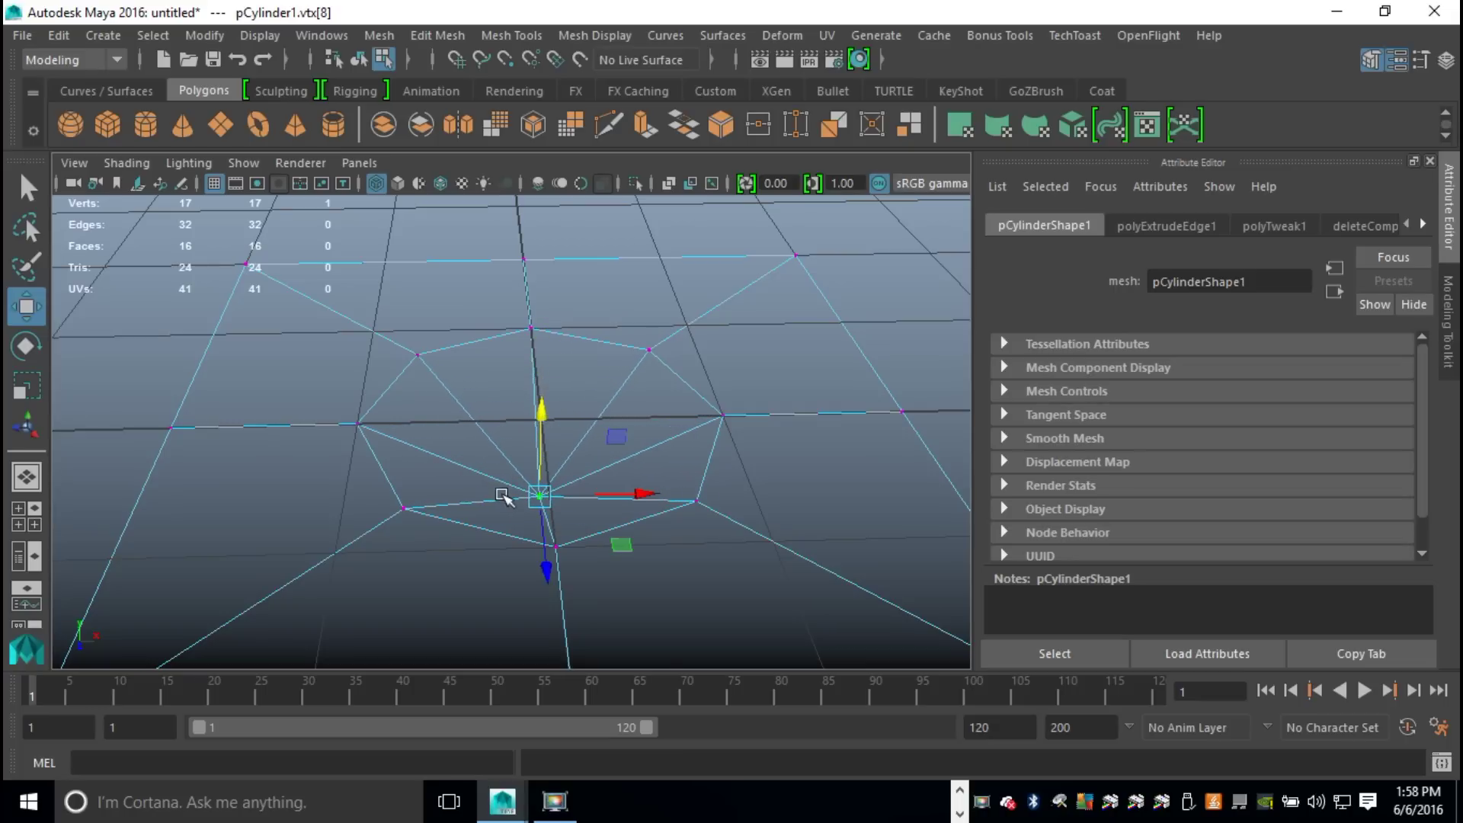
pyautogui.keyDown('alt'); pyautogui.moveTo(503, 495); pyautogui.dragTo(542, 312); pyautogui.keyUp('alt')
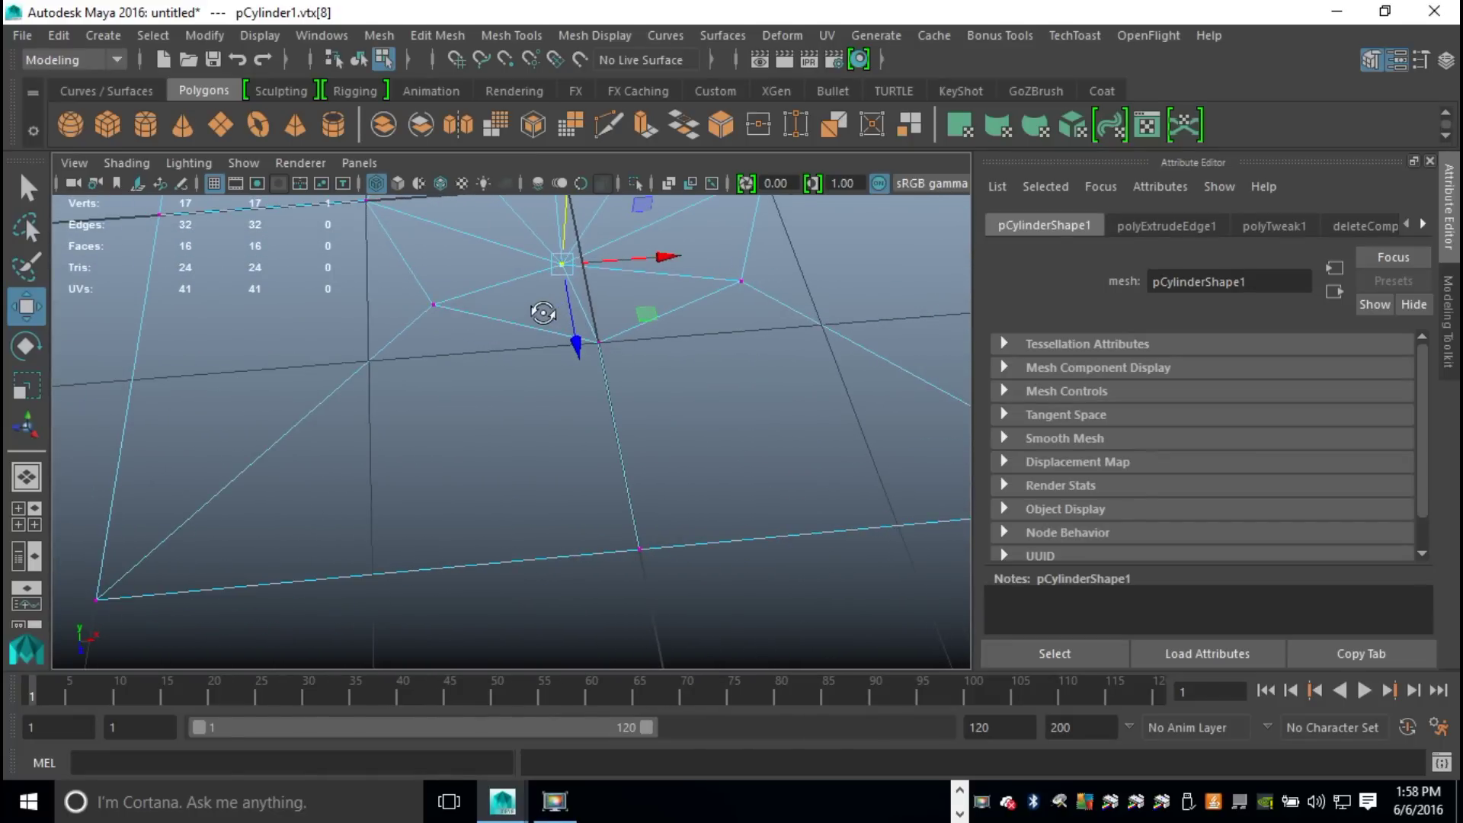
pyautogui.moveTo(490, 289); pyautogui.dragTo(485, 148, button='right')
# Step: Select the eight edges radiating from the centre vertex
pyautogui.click(490, 290)
pyautogui.keyDown('shift'); pyautogui.click(409, 327); pyautogui.keyUp('shift')
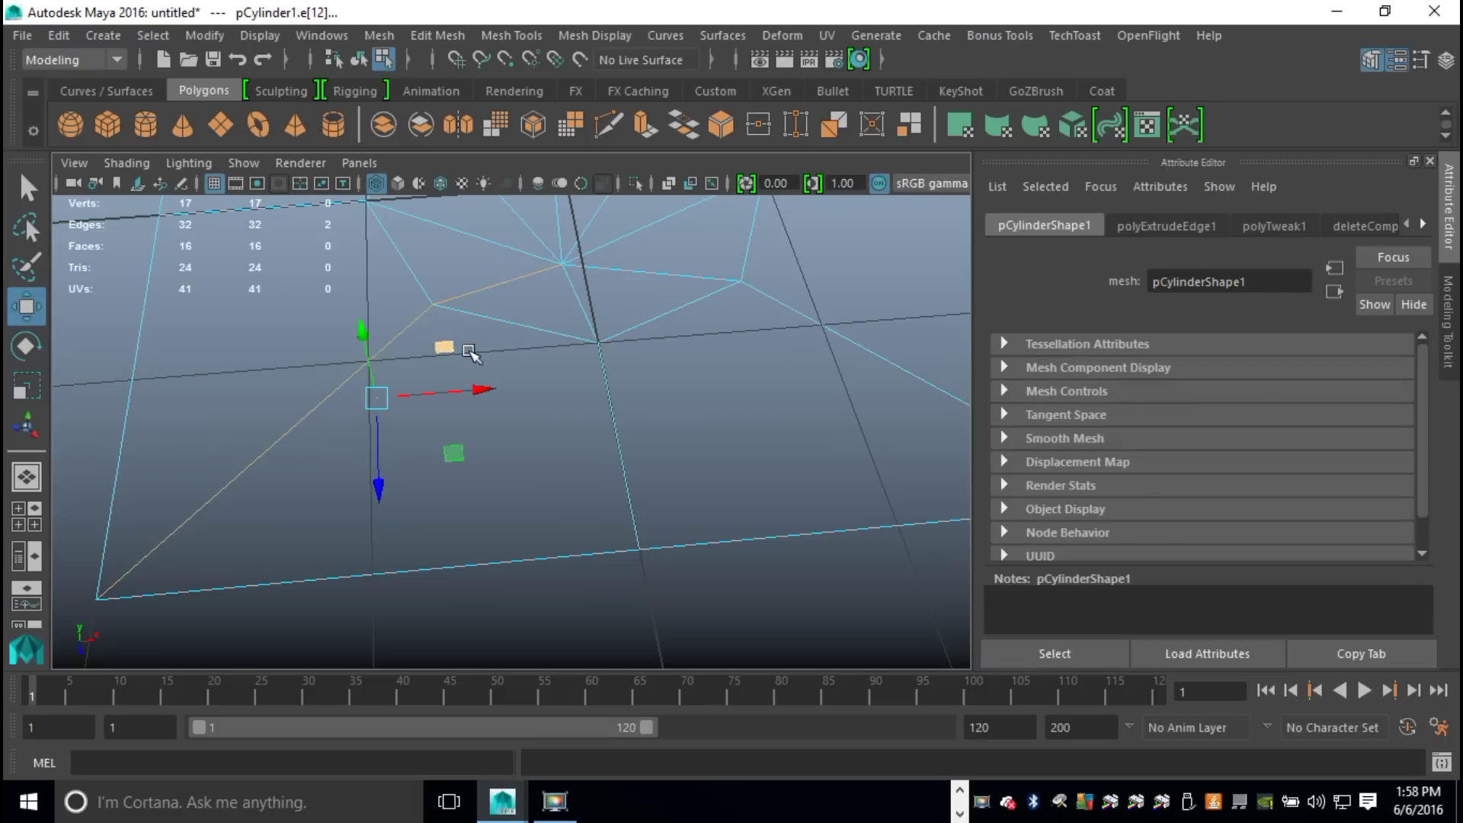
pyautogui.keyDown('shift'); pyautogui.click(681, 290); pyautogui.keyUp('shift')
pyautogui.keyDown('shift'); pyautogui.click(793, 317); pyautogui.keyUp('shift')
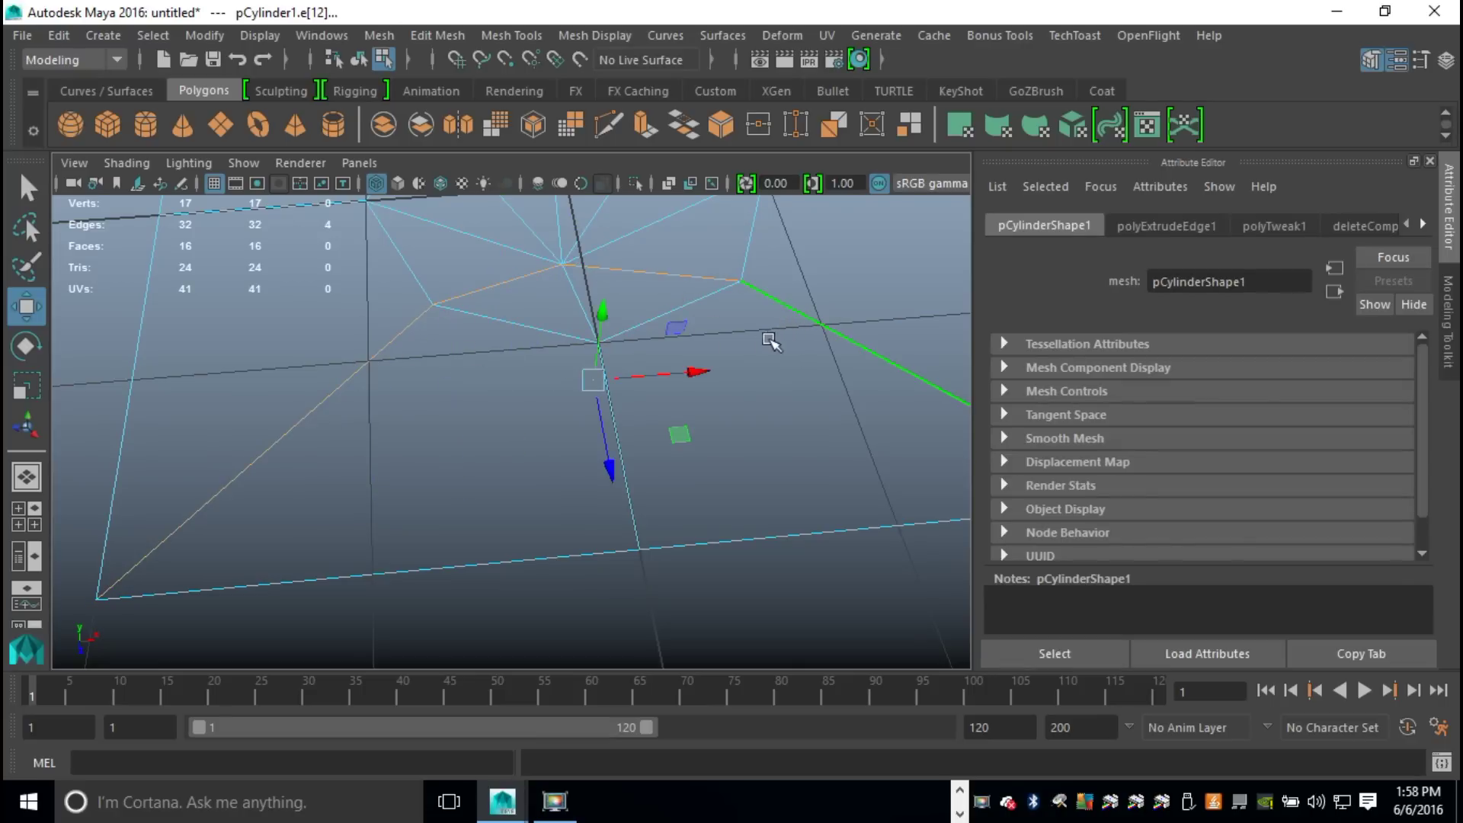
pyautogui.keyDown('alt'); pyautogui.moveTo(775, 339); pyautogui.dragTo(679, 627); pyautogui.keyUp('alt')
pyautogui.keyDown('shift'); pyautogui.click(568, 425); pyautogui.keyUp('shift')
pyautogui.keyDown('shift'); pyautogui.click(656, 304); pyautogui.keyUp('shift')
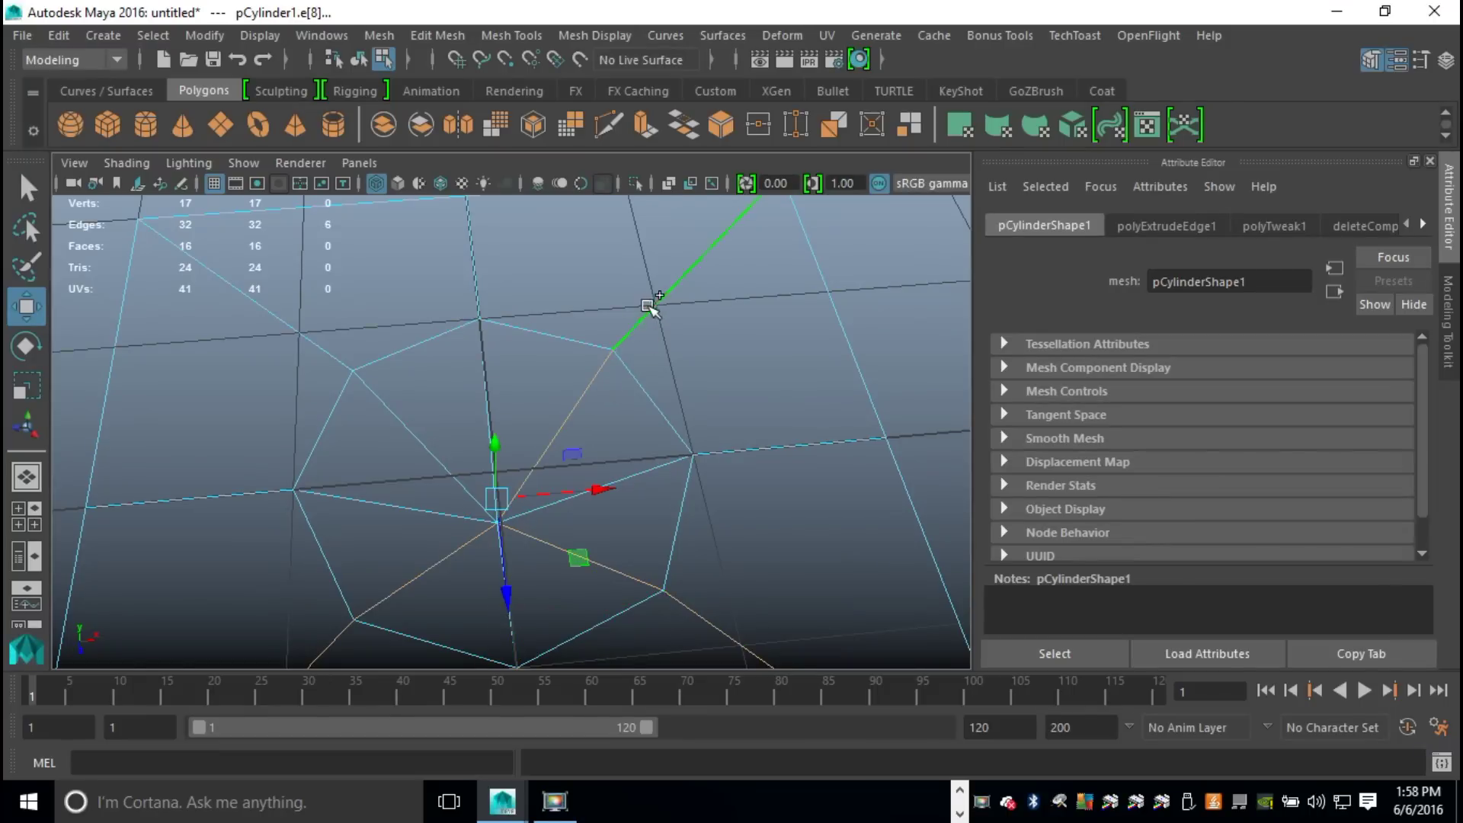
pyautogui.keyDown('shift'); pyautogui.click(379, 382); pyautogui.keyUp('shift')
pyautogui.keyDown('shift'); pyautogui.click(315, 341); pyautogui.keyUp('shift')
# Step: Bevel the selected edges with a Fraction of 0.1
pyautogui.click(441, 35)
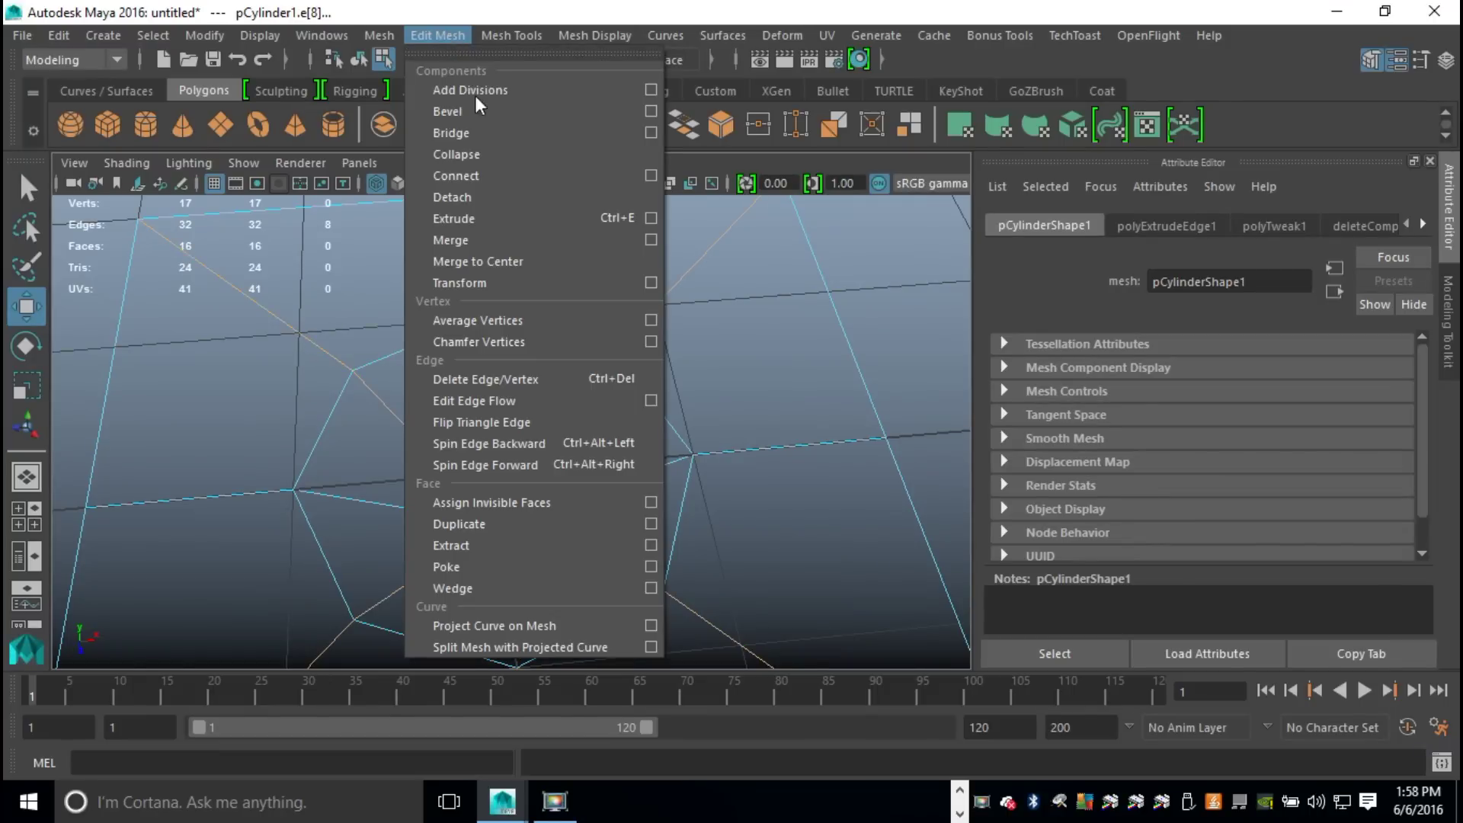
pyautogui.click(457, 111)
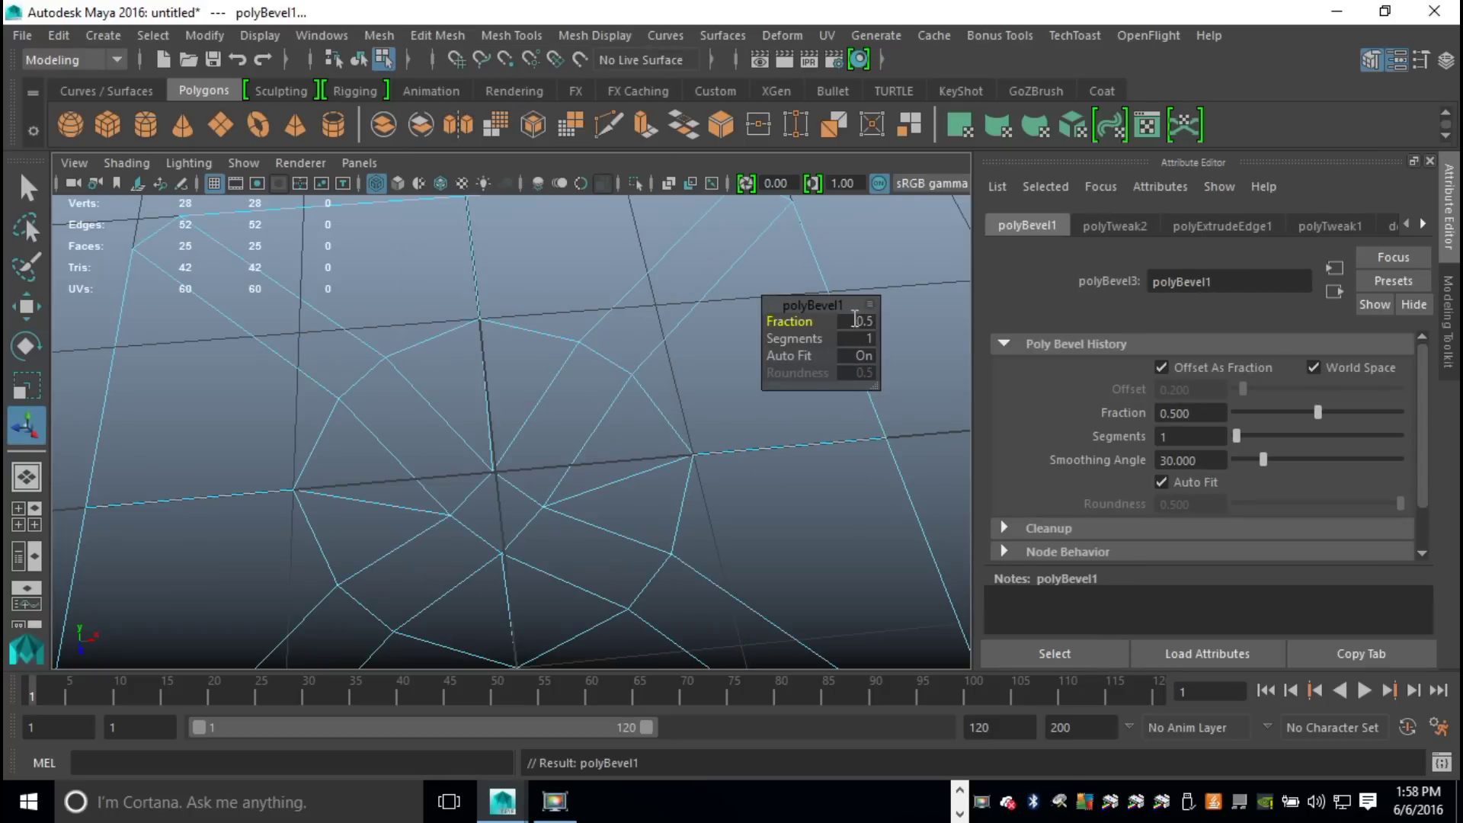
pyautogui.click(855, 320)
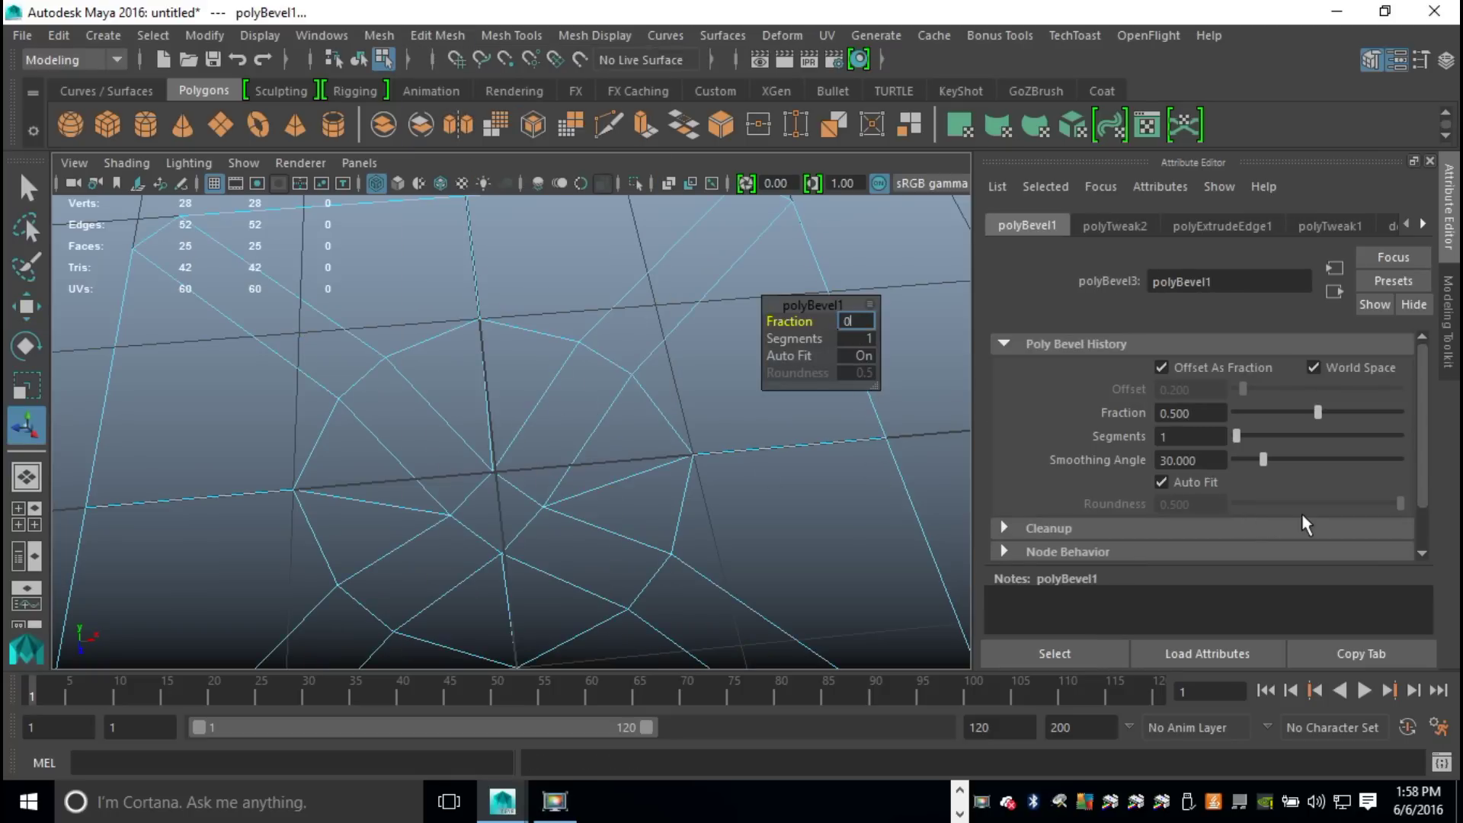
pyautogui.press('Return')
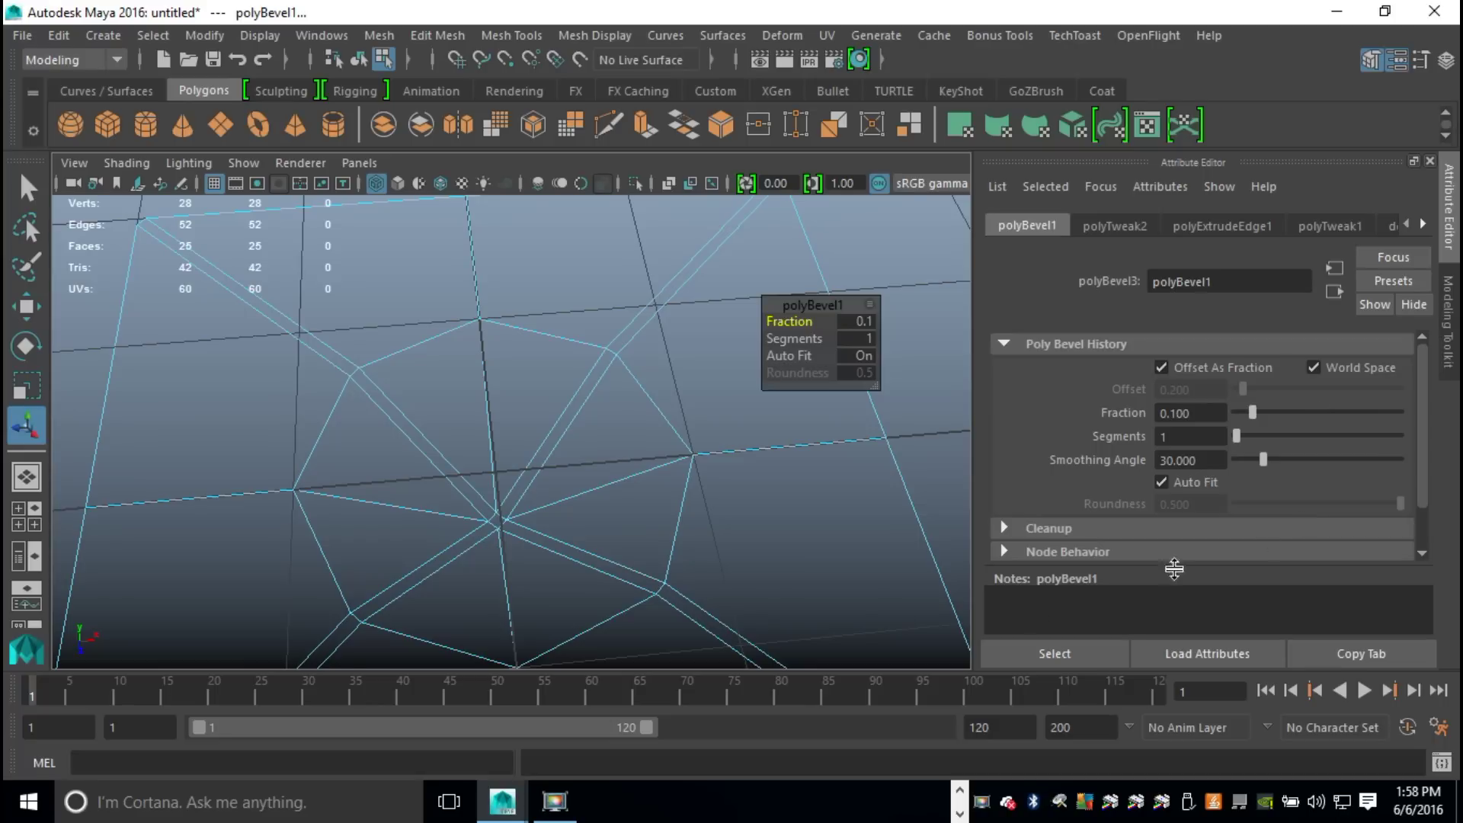
pyautogui.scroll(-3, 657, 336)
pyautogui.keyDown('alt'); pyautogui.moveTo(654, 405); pyautogui.dragTo(706, 419); pyautogui.keyUp('alt')
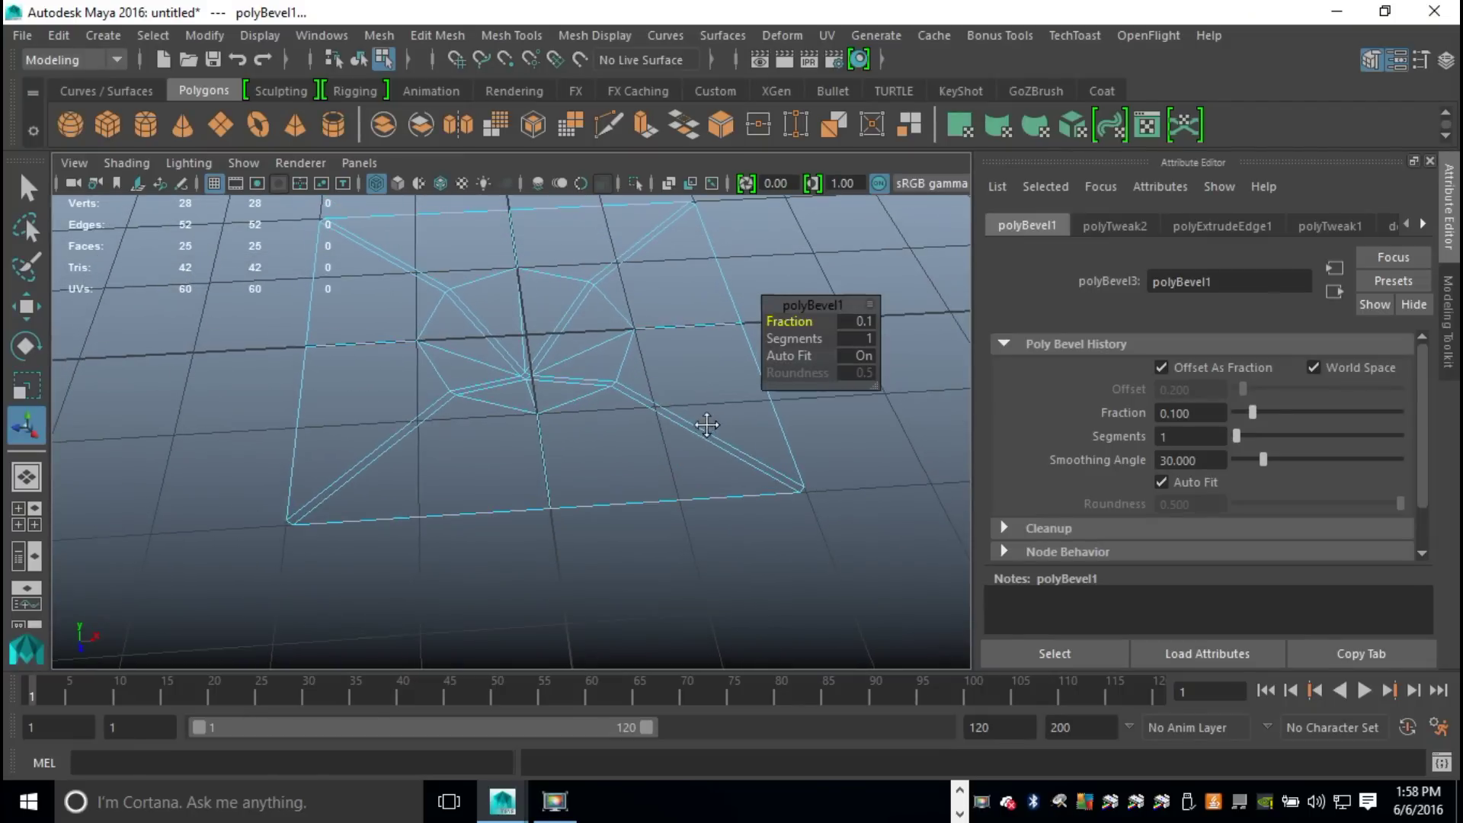
pyautogui.moveTo(385, 450); pyautogui.dragTo(386, 261, button='right')
# Step: Select the eight bevelled strip faces around the centre
pyautogui.scroll(2, 461, 431)
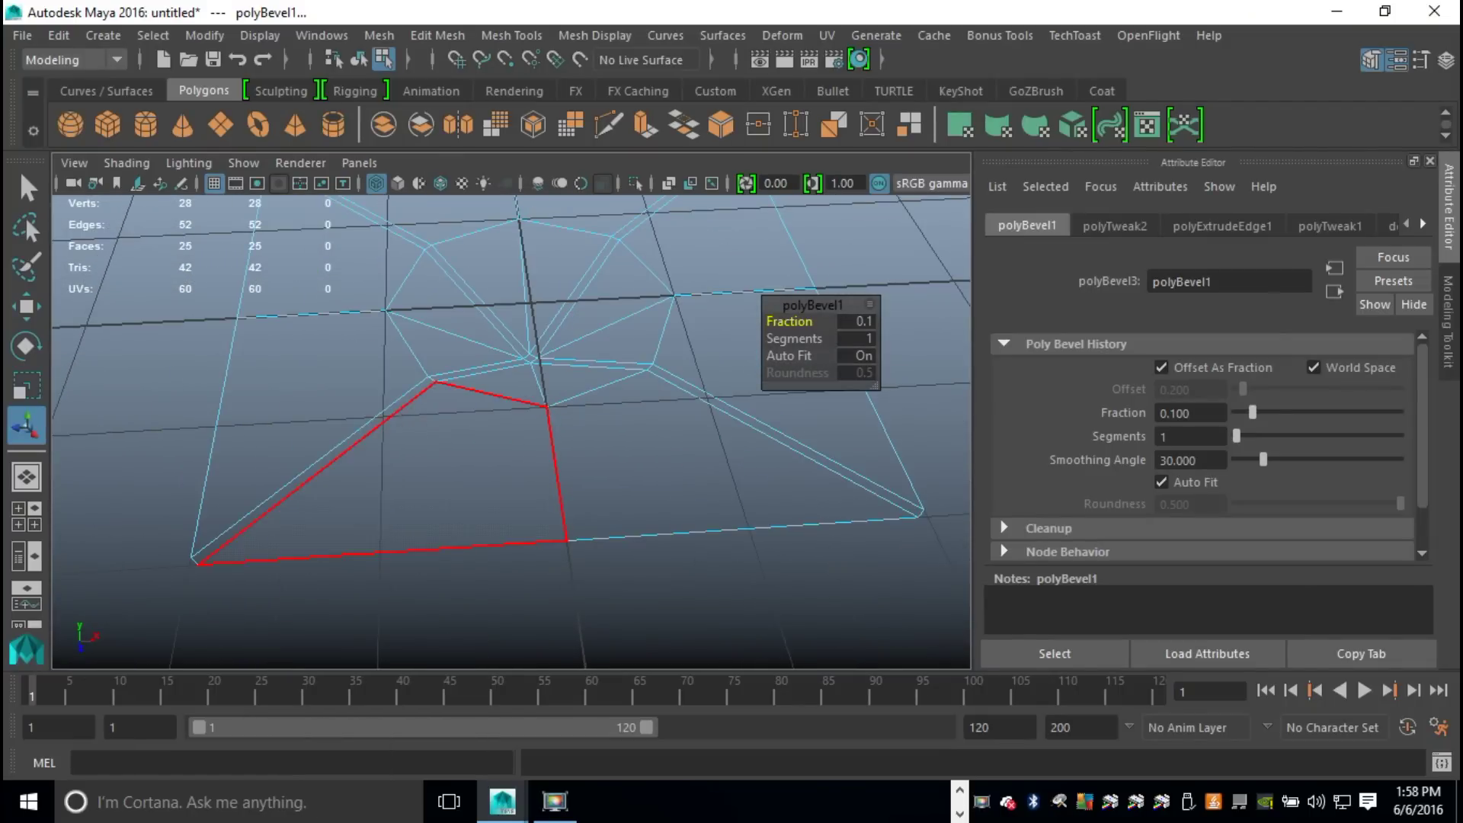
pyautogui.click(385, 418)
pyautogui.keyDown('shift'); pyautogui.click(490, 366); pyautogui.keyUp('shift')
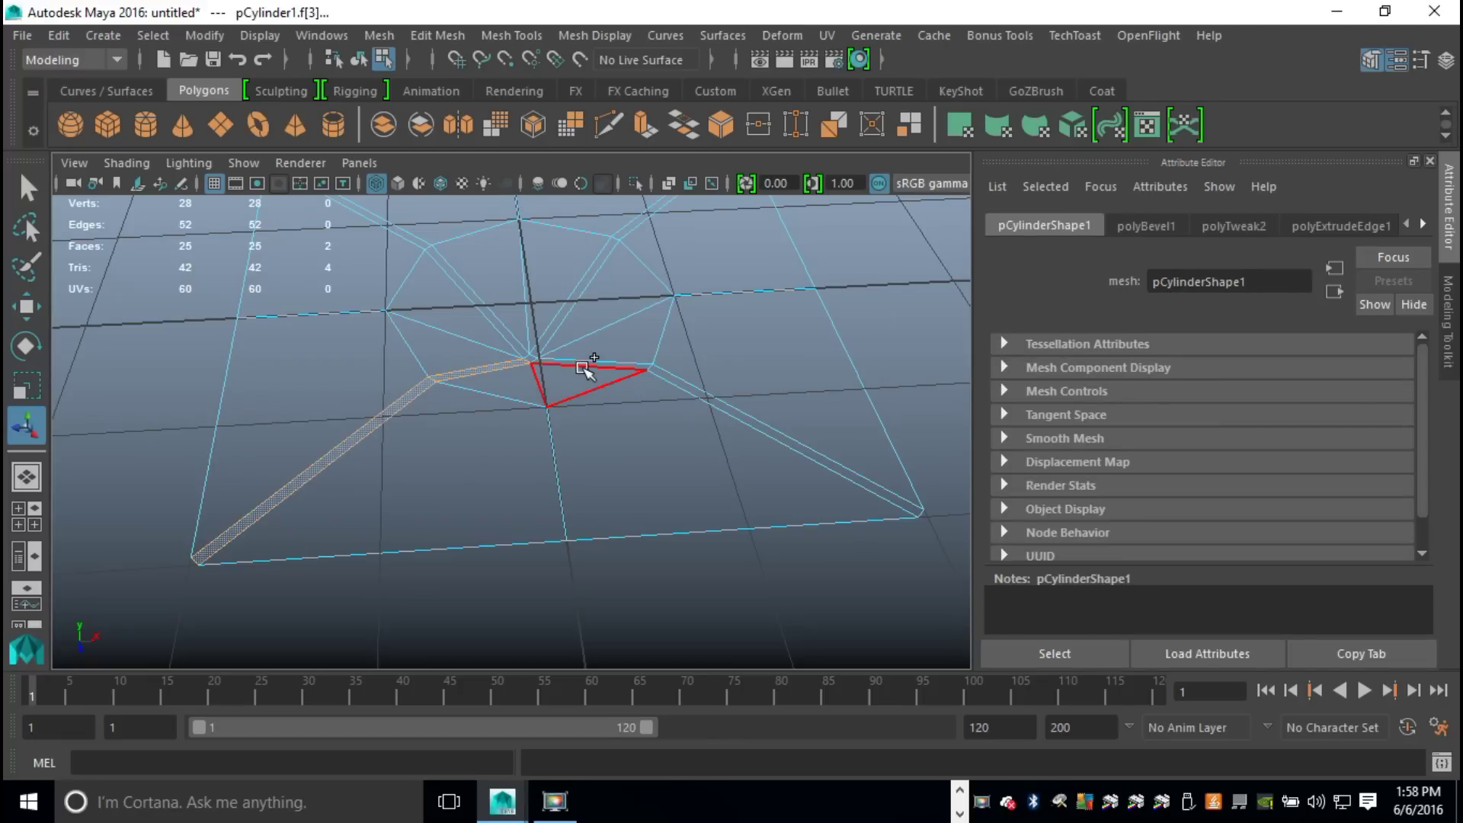
pyautogui.keyDown('shift'); pyautogui.click(602, 365); pyautogui.keyUp('shift')
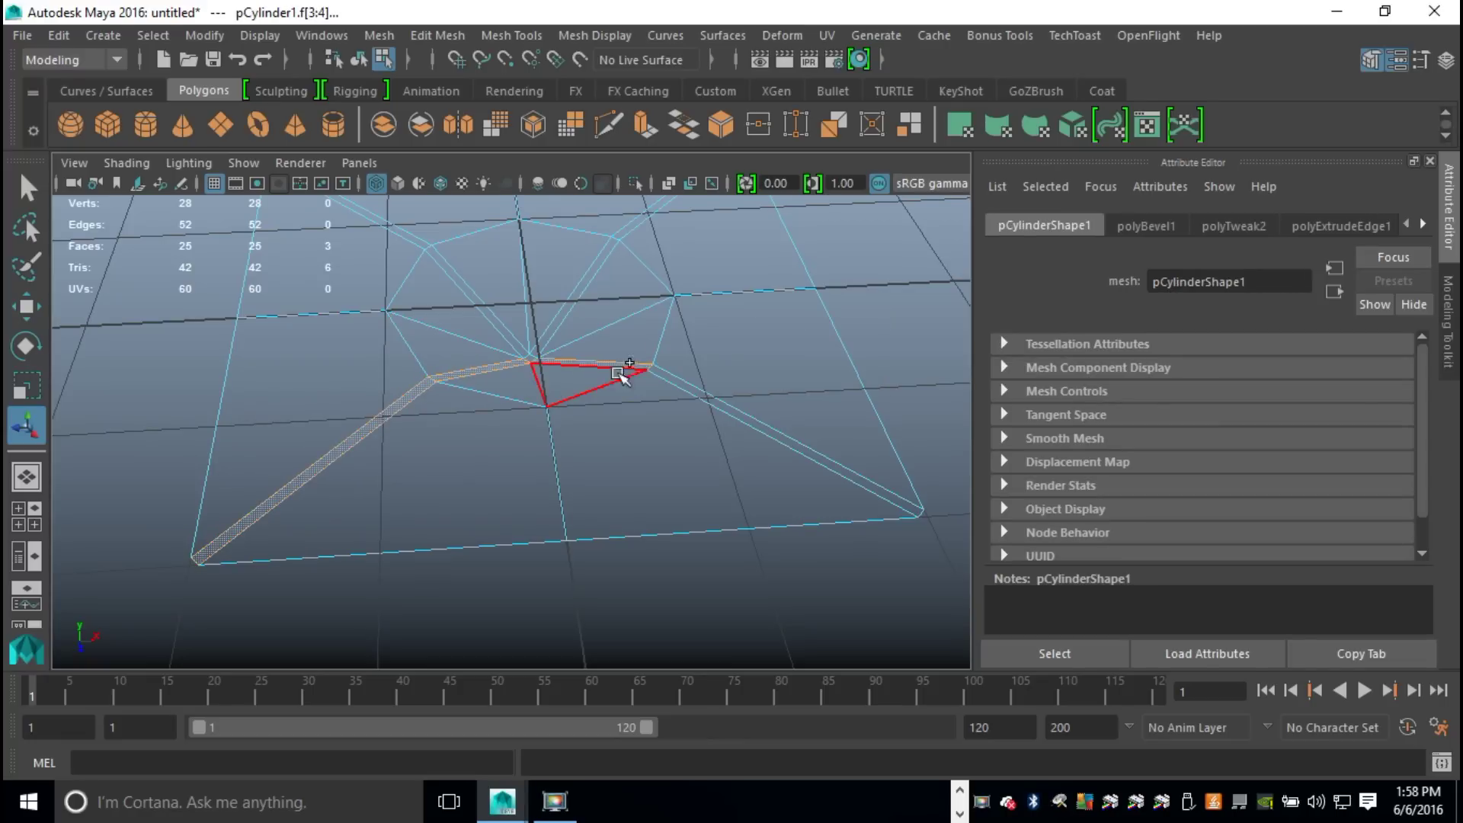
pyautogui.keyDown('shift'); pyautogui.click(695, 387); pyautogui.keyUp('shift')
pyautogui.keyDown('alt'); pyautogui.moveTo(811, 379); pyautogui.dragTo(592, 480); pyautogui.keyUp('alt')
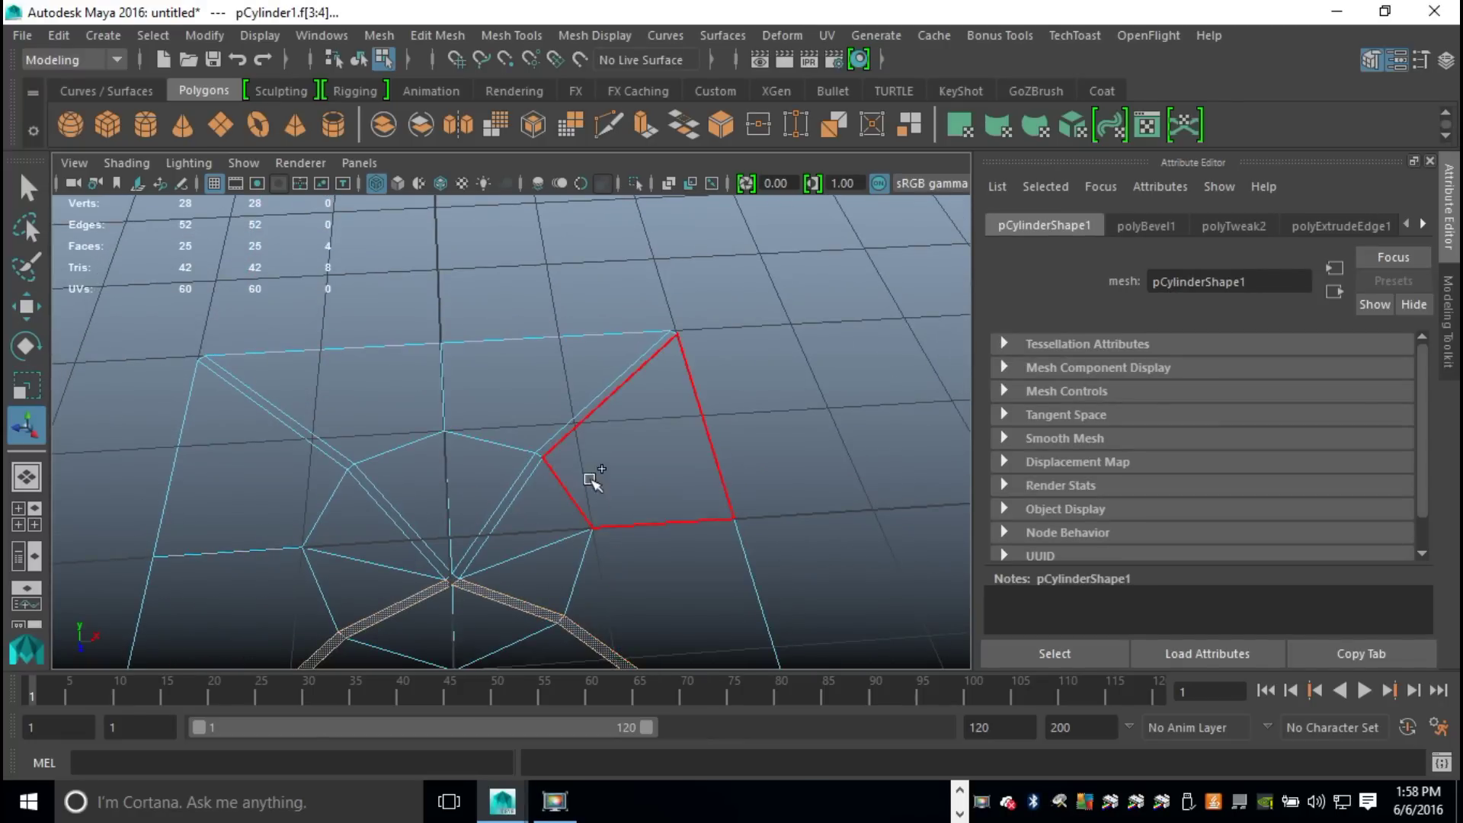
pyautogui.keyDown('shift'); pyautogui.click(581, 421); pyautogui.keyUp('shift')
pyautogui.keyDown('shift'); pyautogui.click(520, 488); pyautogui.keyUp('shift')
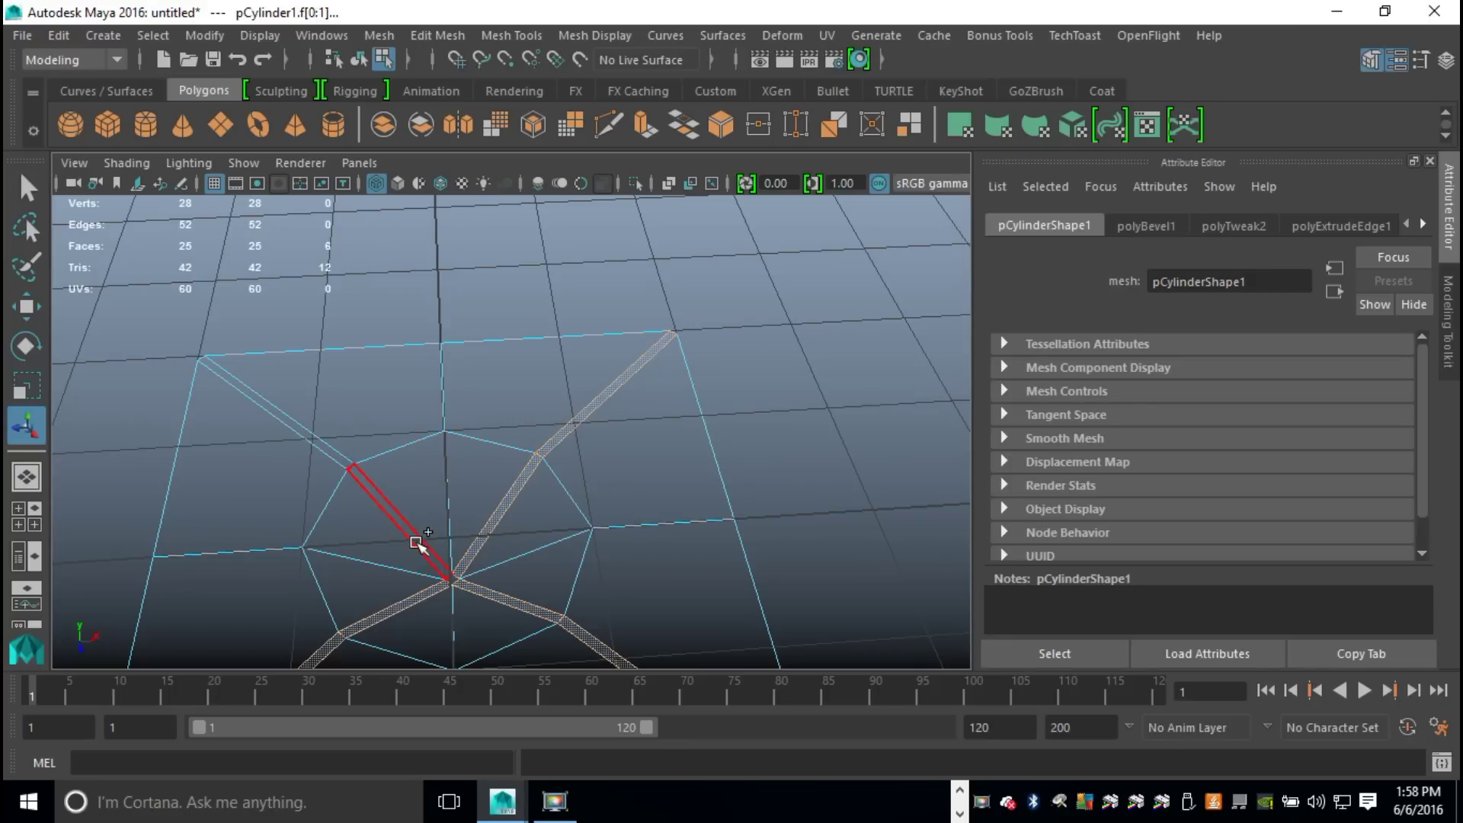
pyautogui.keyDown('shift'); pyautogui.click(418, 543); pyautogui.keyUp('shift')
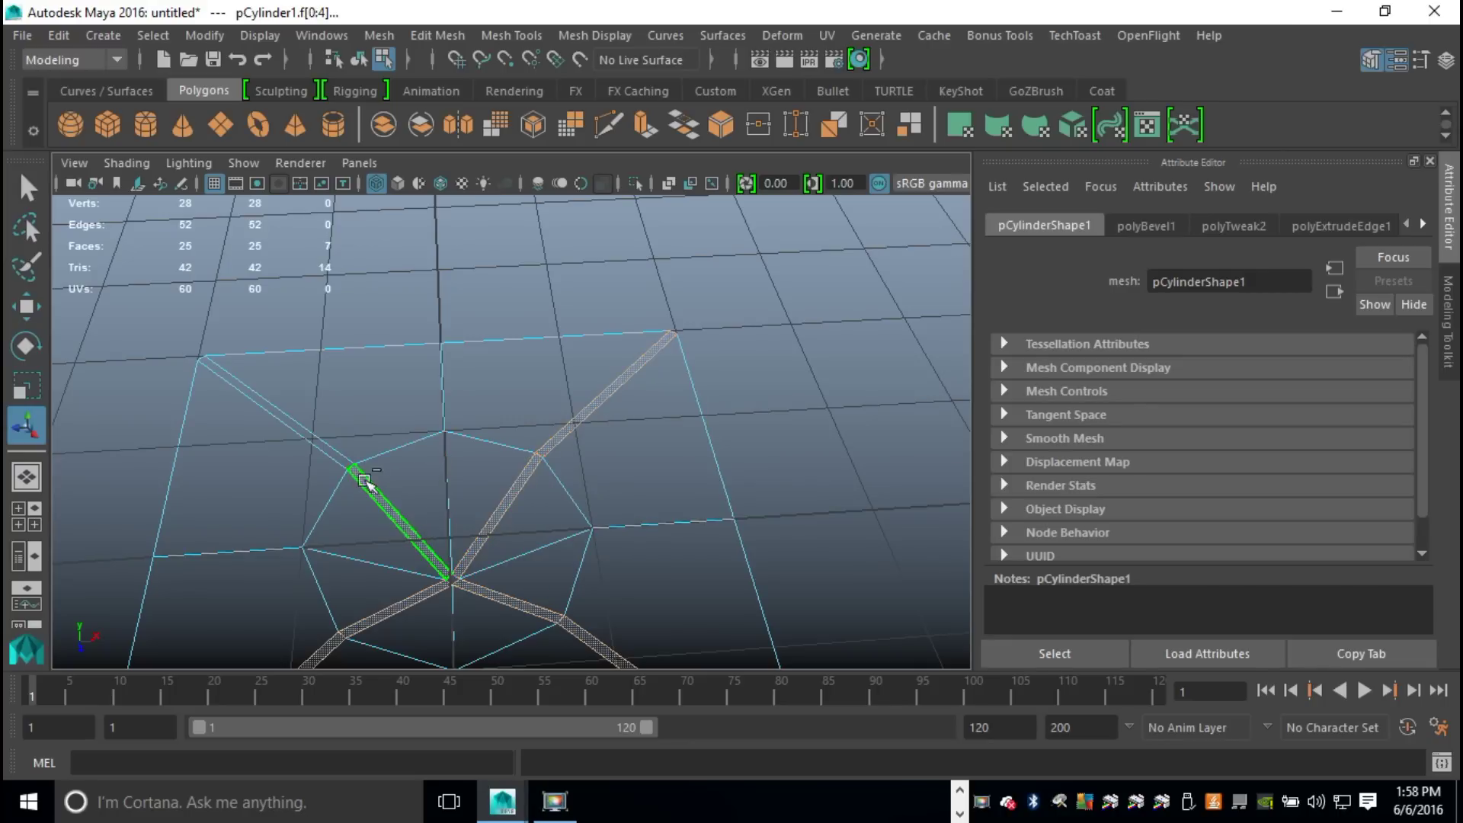
pyautogui.keyDown('shift'); pyautogui.click(332, 453); pyautogui.keyUp('shift')
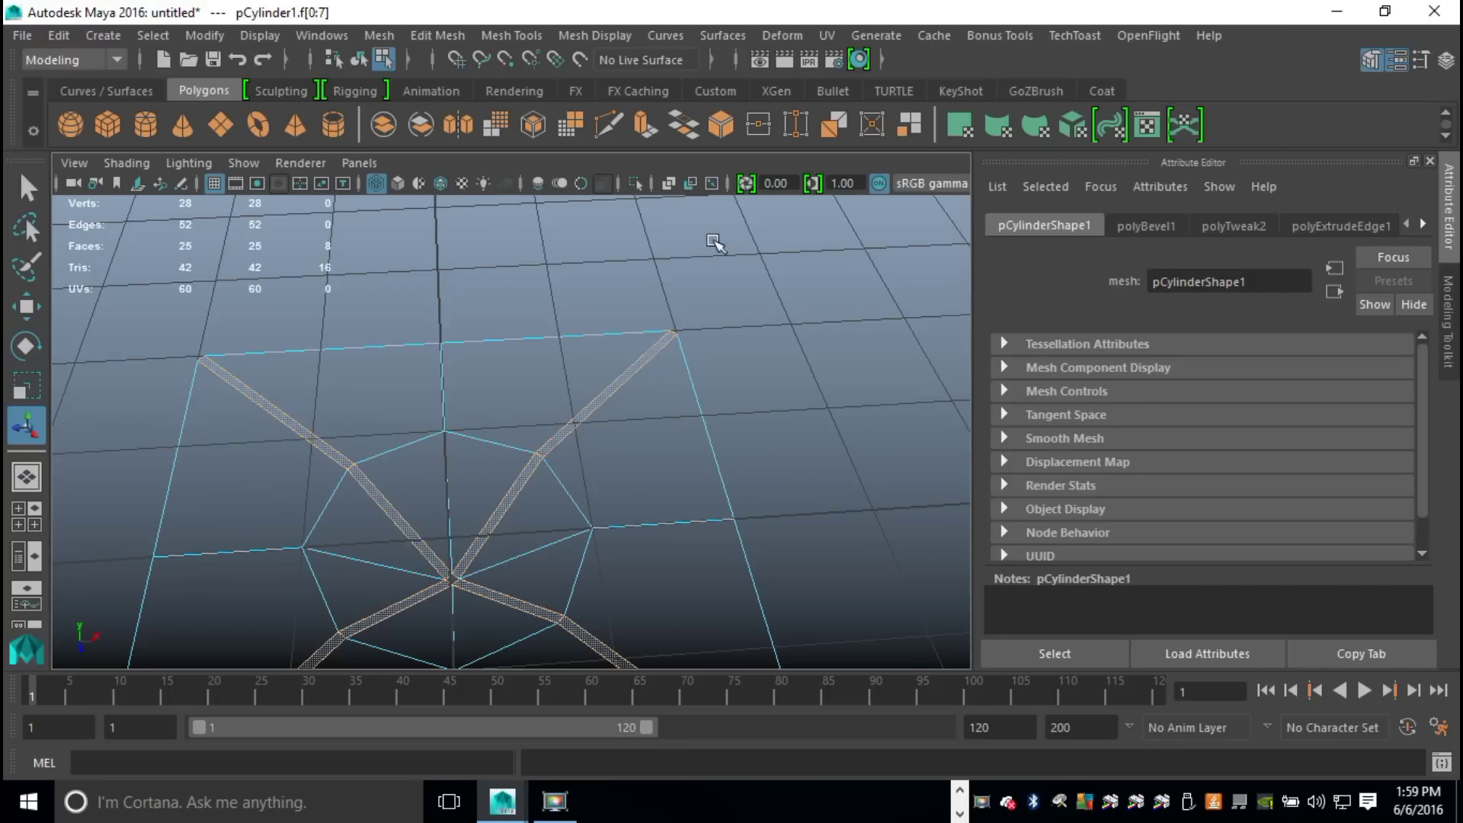
# Step: Extrude the strip faces and move them slightly down to form recessed seams
pyautogui.click(432, 34)
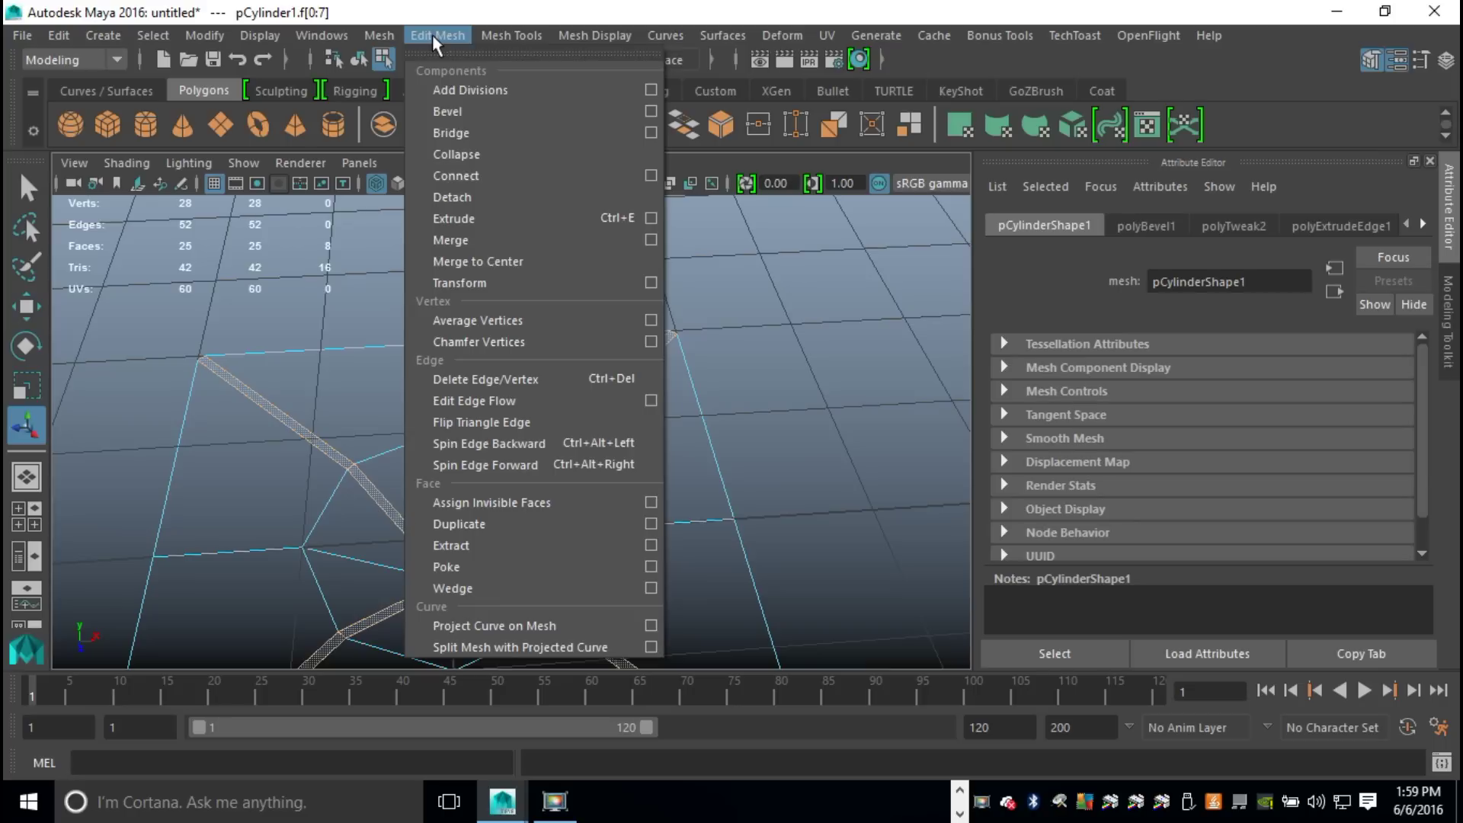
pyautogui.click(504, 217)
pyautogui.press('w')
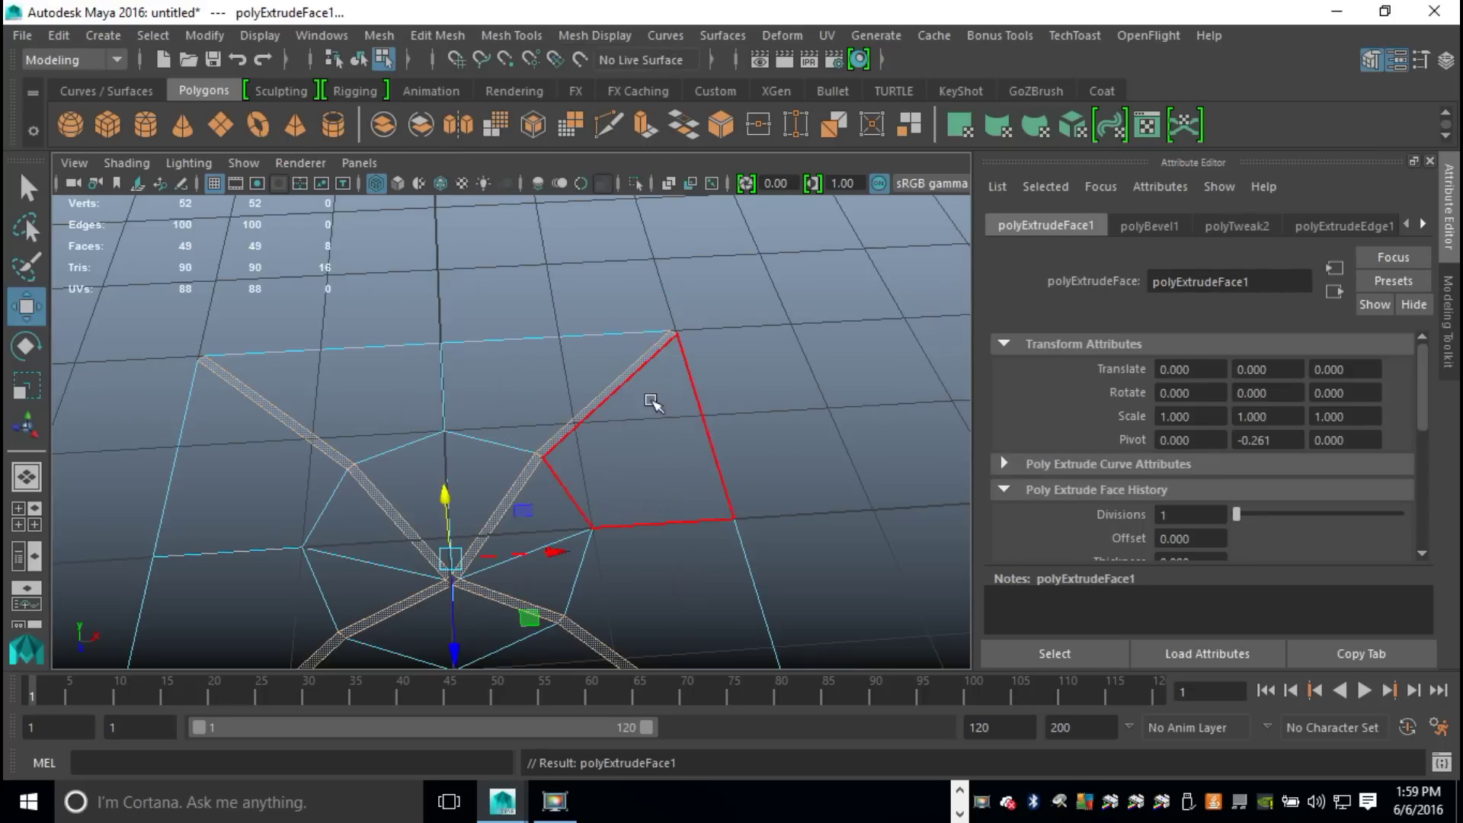
pyautogui.moveTo(445, 496); pyautogui.dragTo(454, 356)
pyautogui.press('q')
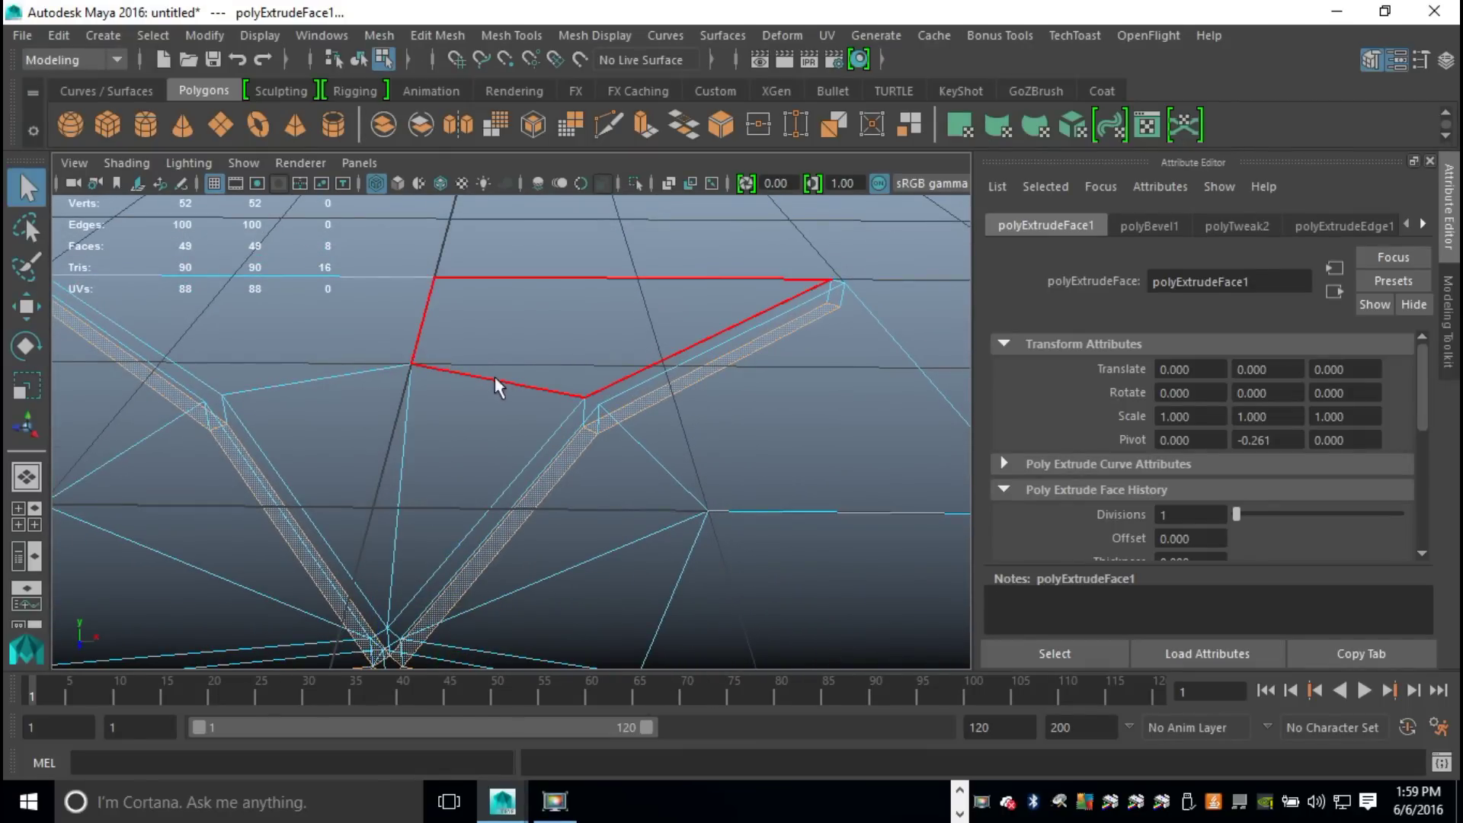
pyautogui.press('a')
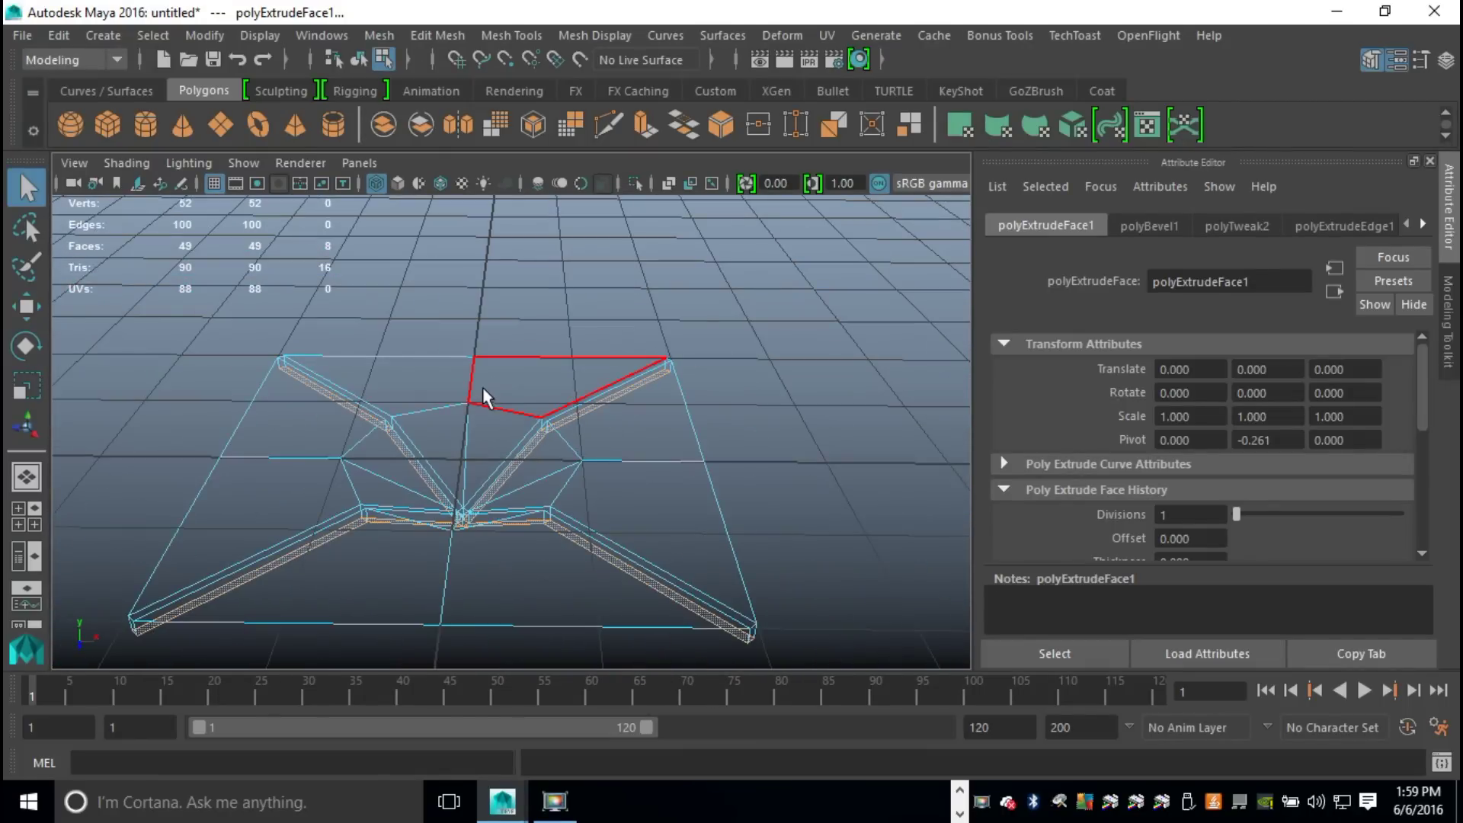
pyautogui.click(34, 514)
# Step: In the maximised wireframe top view, slide a strip-corner vertex left onto the outline
pyautogui.press('space')
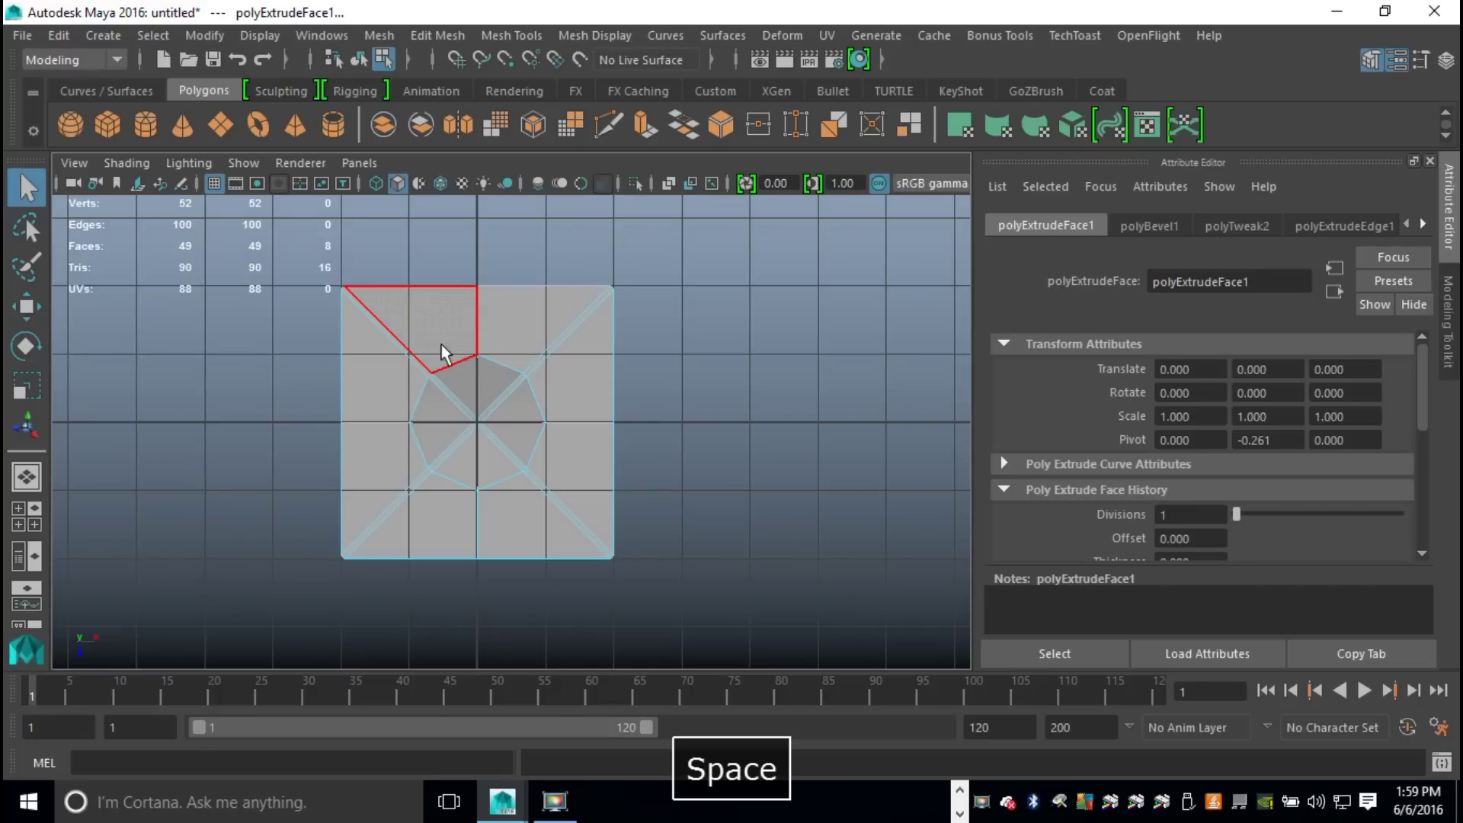
pyautogui.keyDown('alt'); pyautogui.moveTo(441, 345); pyautogui.dragTo(483, 560, button='middle'); pyautogui.keyUp('alt')
pyautogui.scroll(5, 610, 529)
pyautogui.press('4')
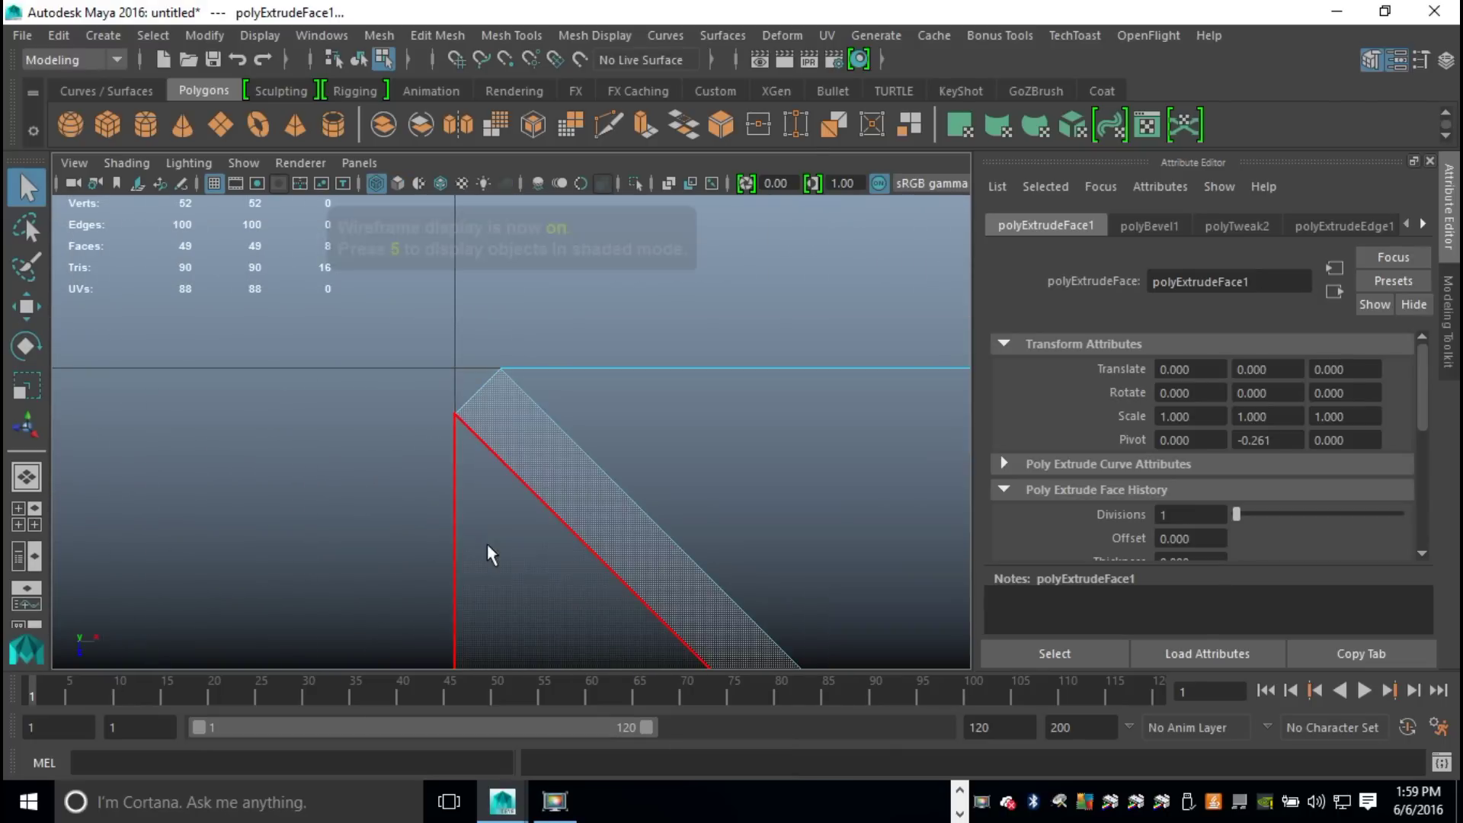
pyautogui.scroll(2, 486, 536)
pyautogui.moveTo(496, 352); pyautogui.dragTo(393, 206, button='right')
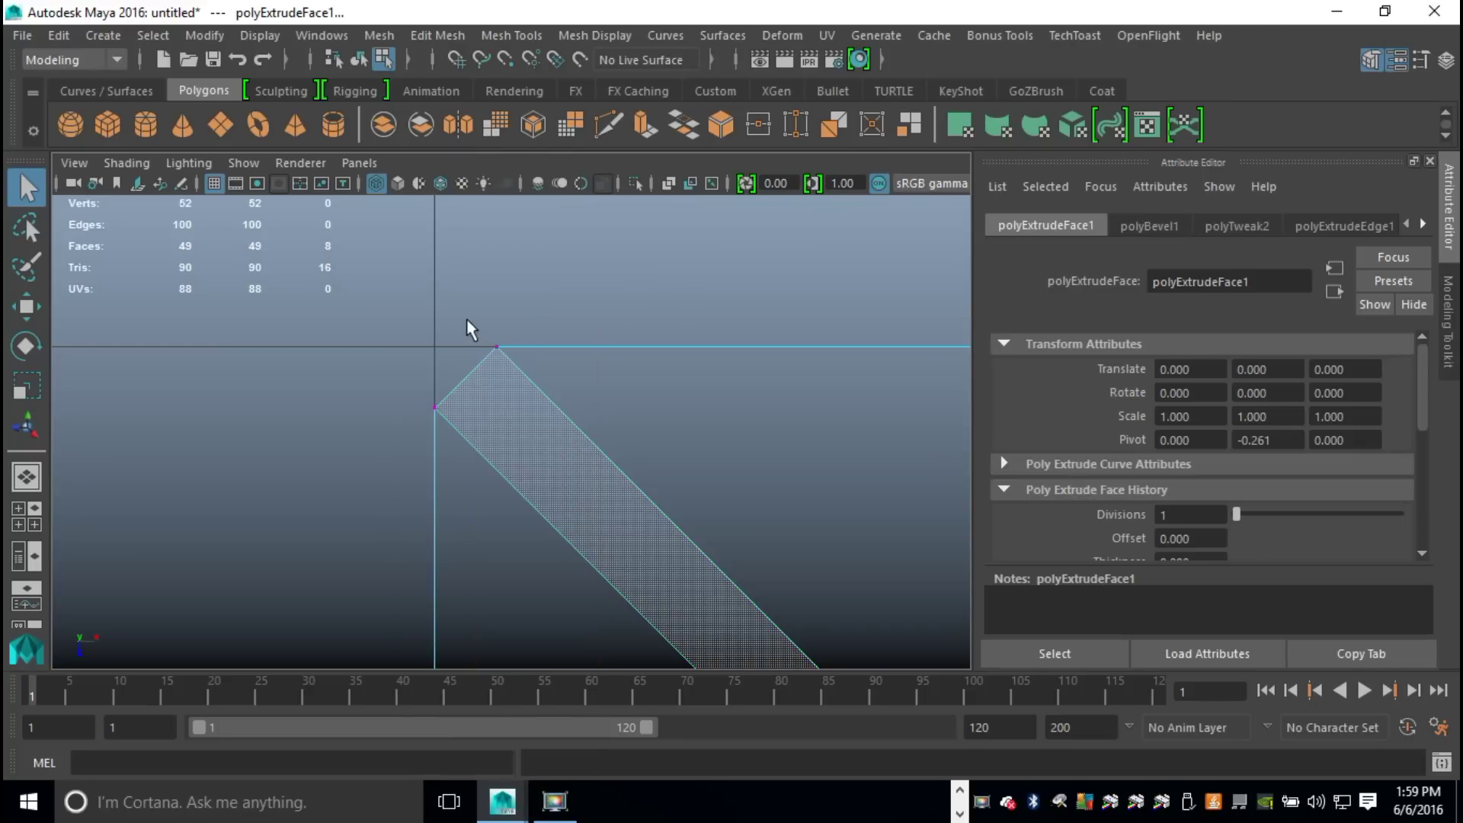
pyautogui.moveTo(466, 321); pyautogui.dragTo(540, 374)
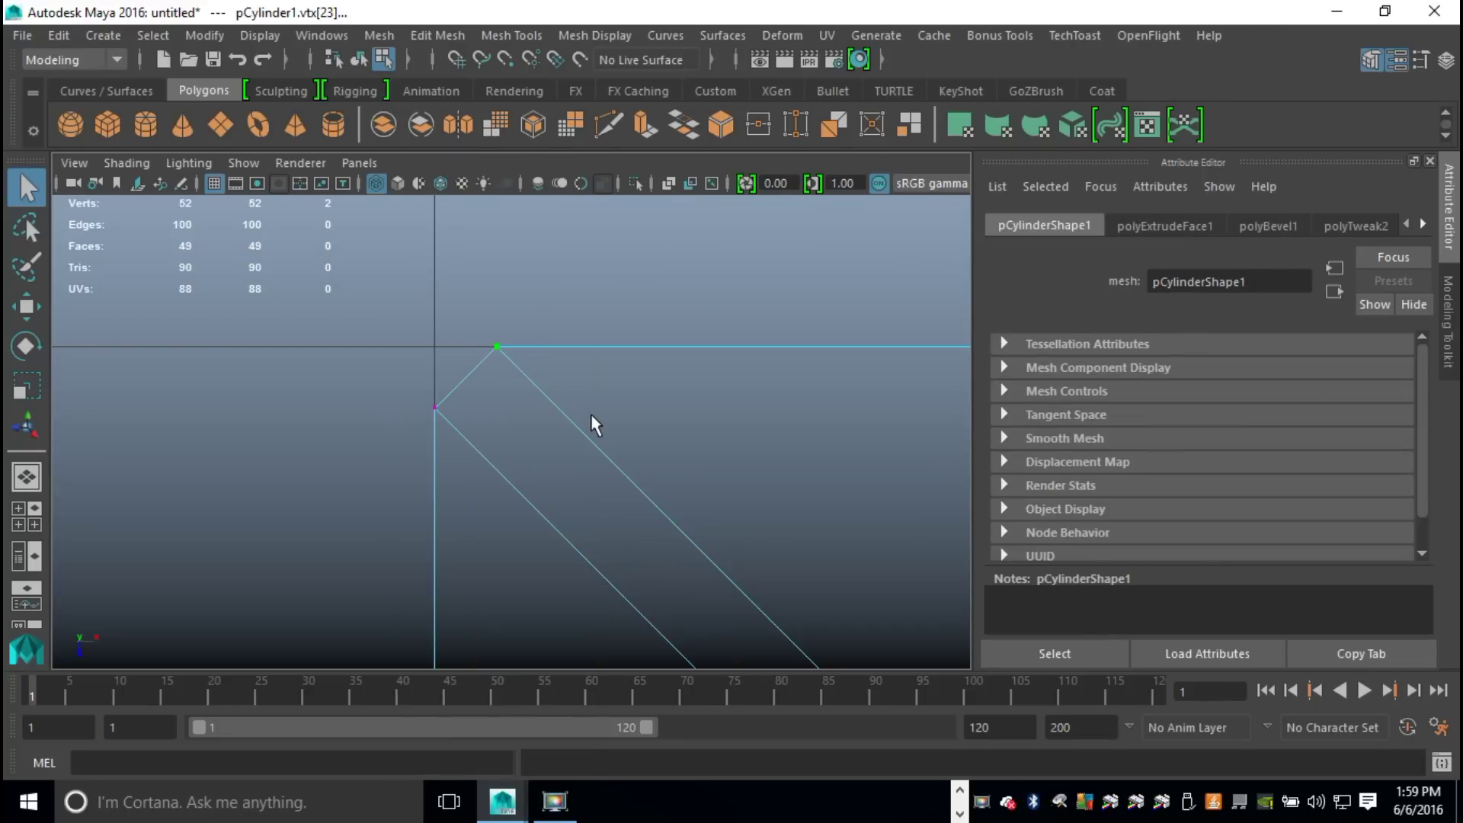
pyautogui.press('w')
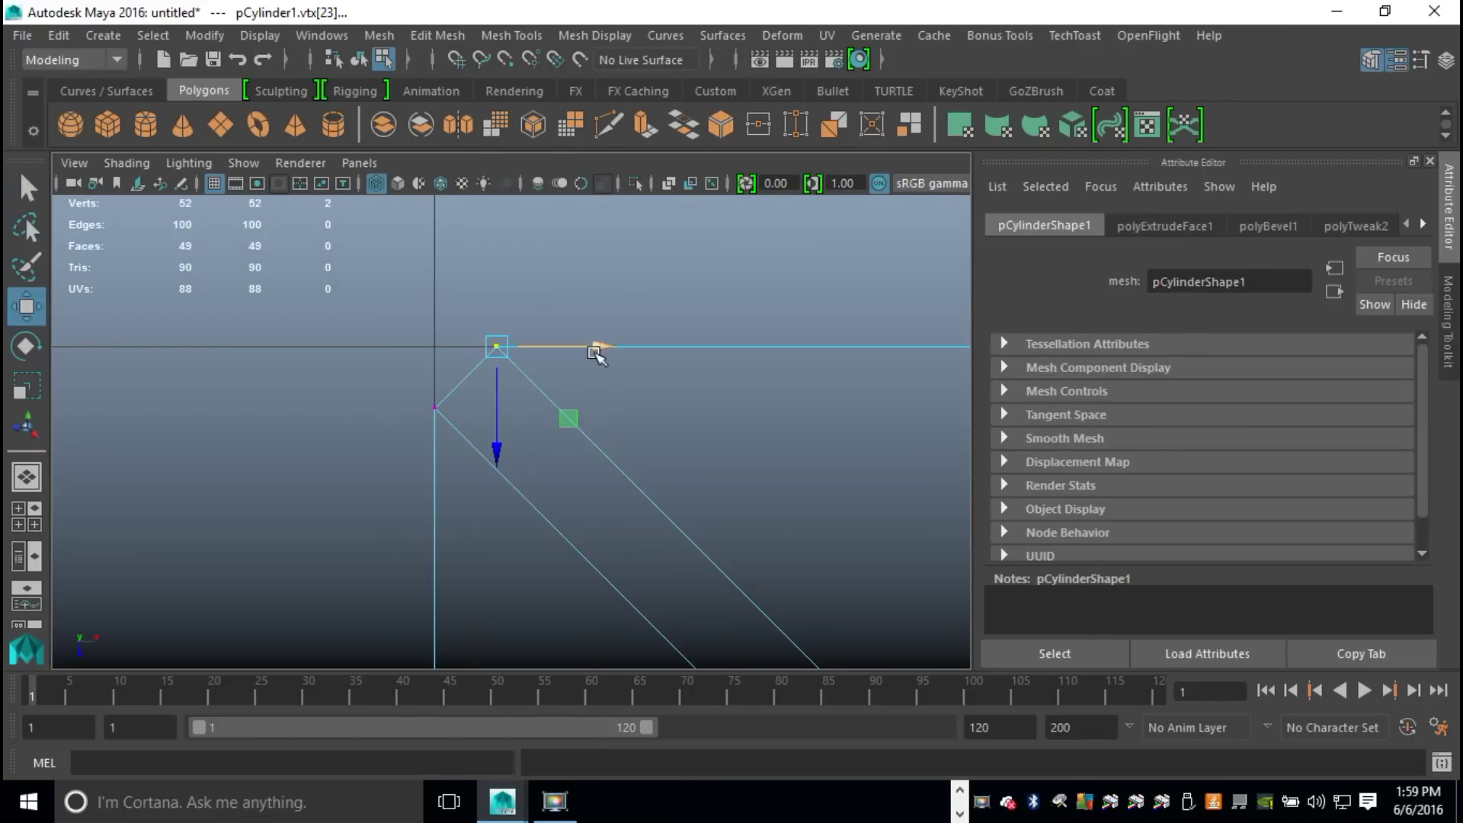
pyautogui.moveTo(496, 349); pyautogui.dragTo(436, 347)
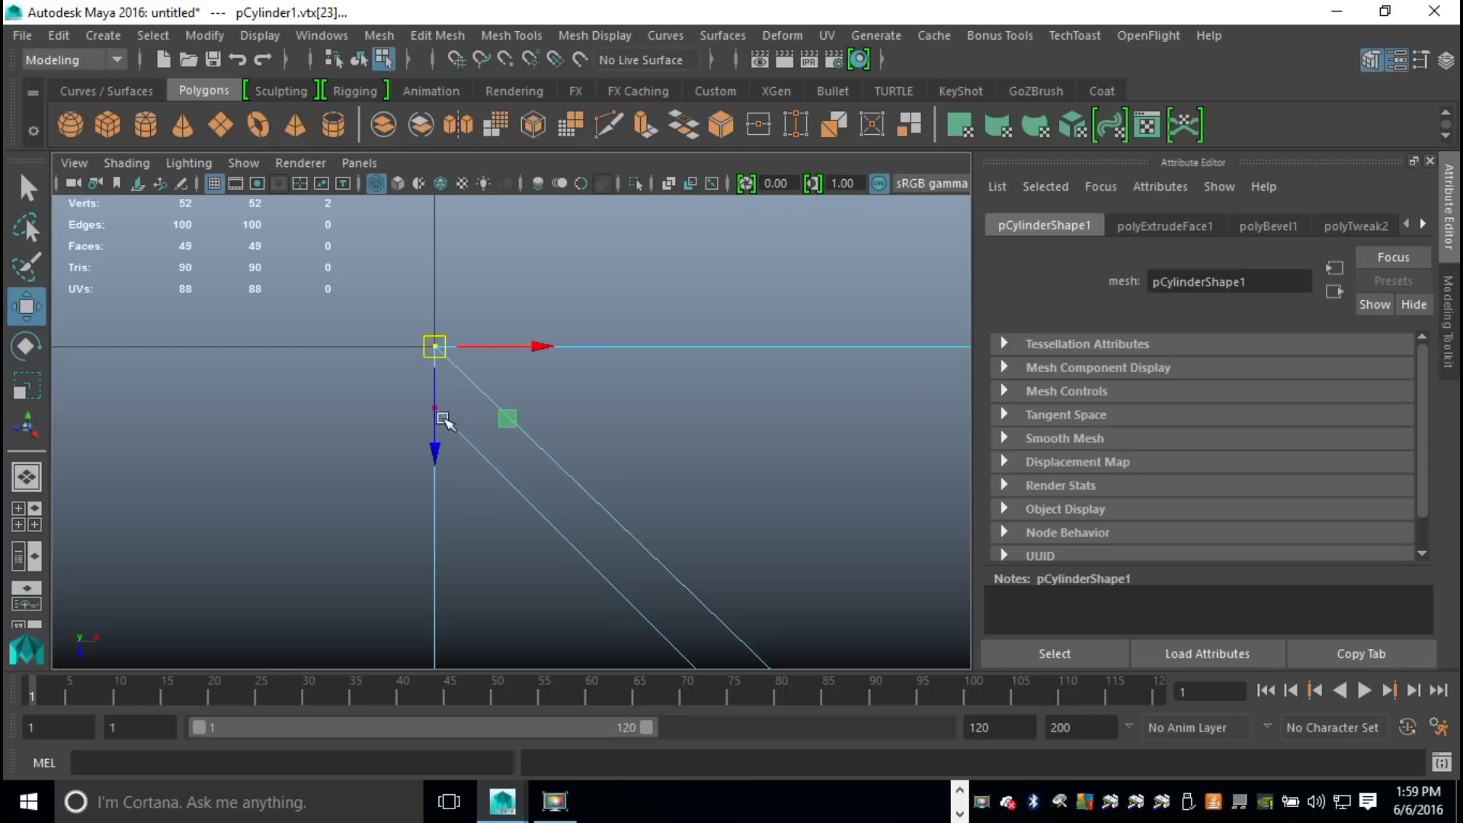
pyautogui.moveTo(416, 398); pyautogui.dragTo(437, 368)
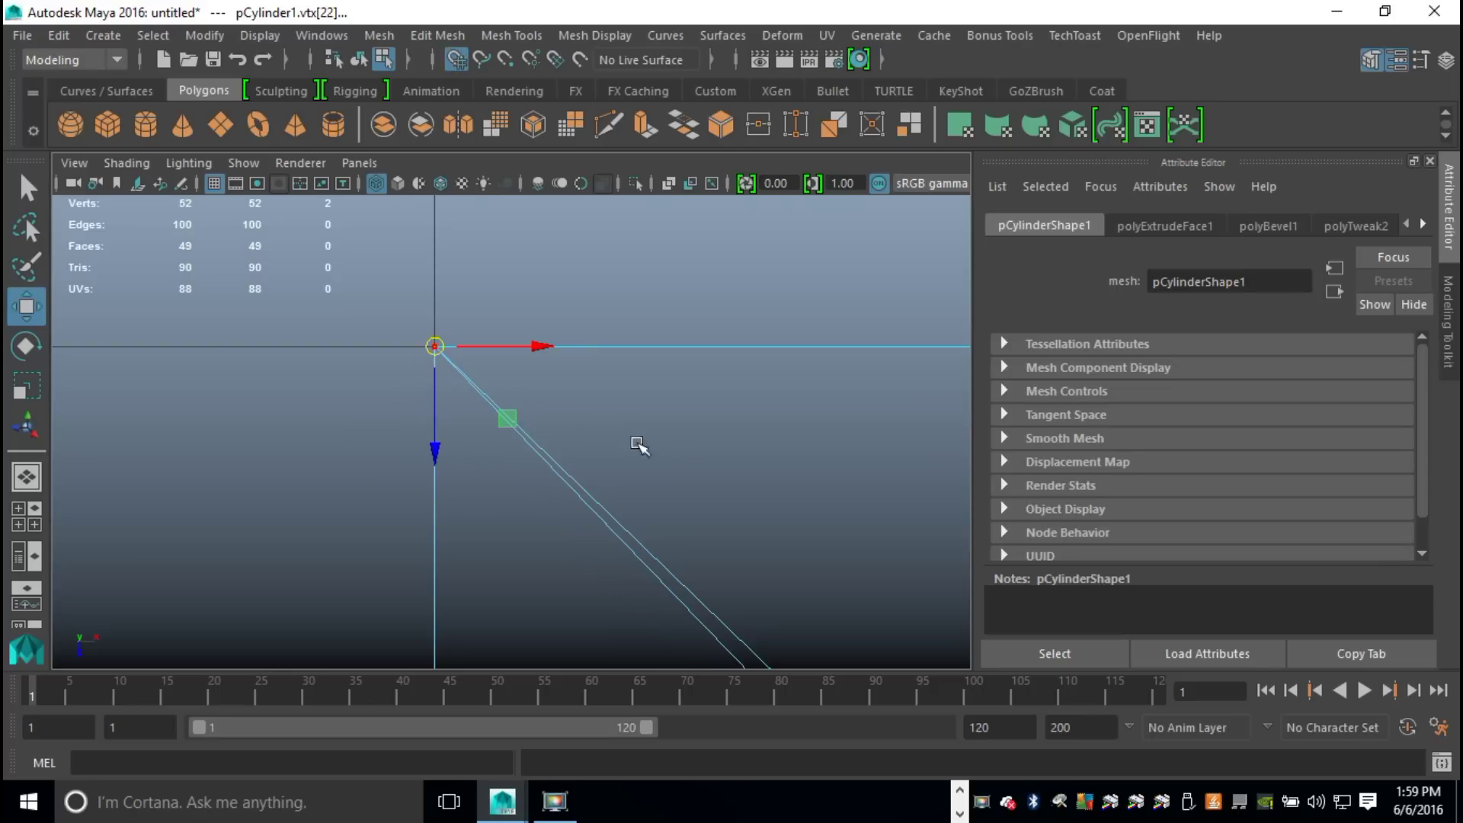
pyautogui.keyDown('alt'); pyautogui.moveTo(688, 424); pyautogui.dragTo(648, 480, button='middle'); pyautogui.keyUp('alt')
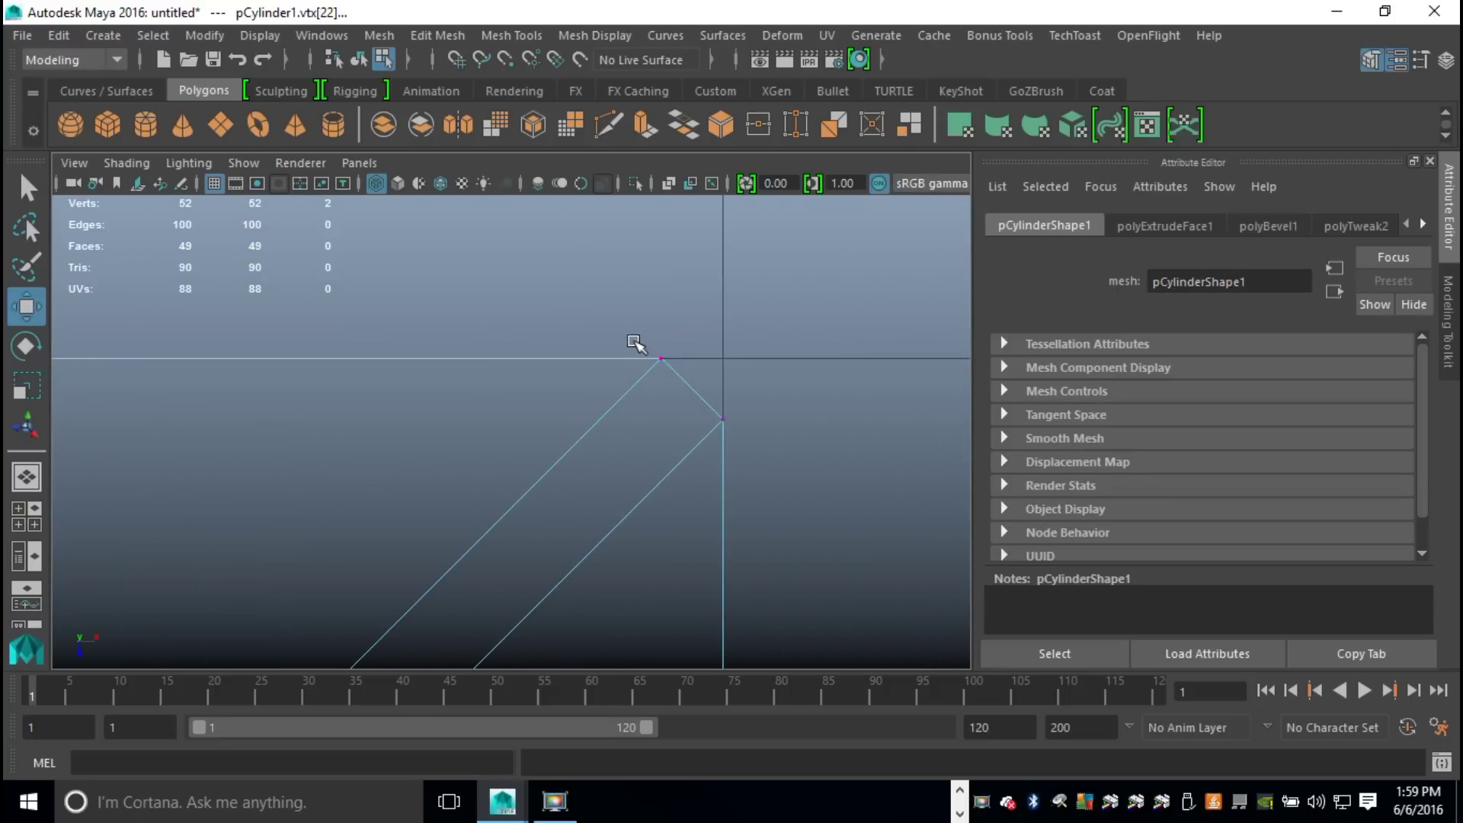
# Step: Move a stray bevel vertex onto its upper neighbour and snap another onto the outer edge
pyautogui.moveTo(633, 342); pyautogui.dragTo(716, 360)
pyautogui.click(721, 418)
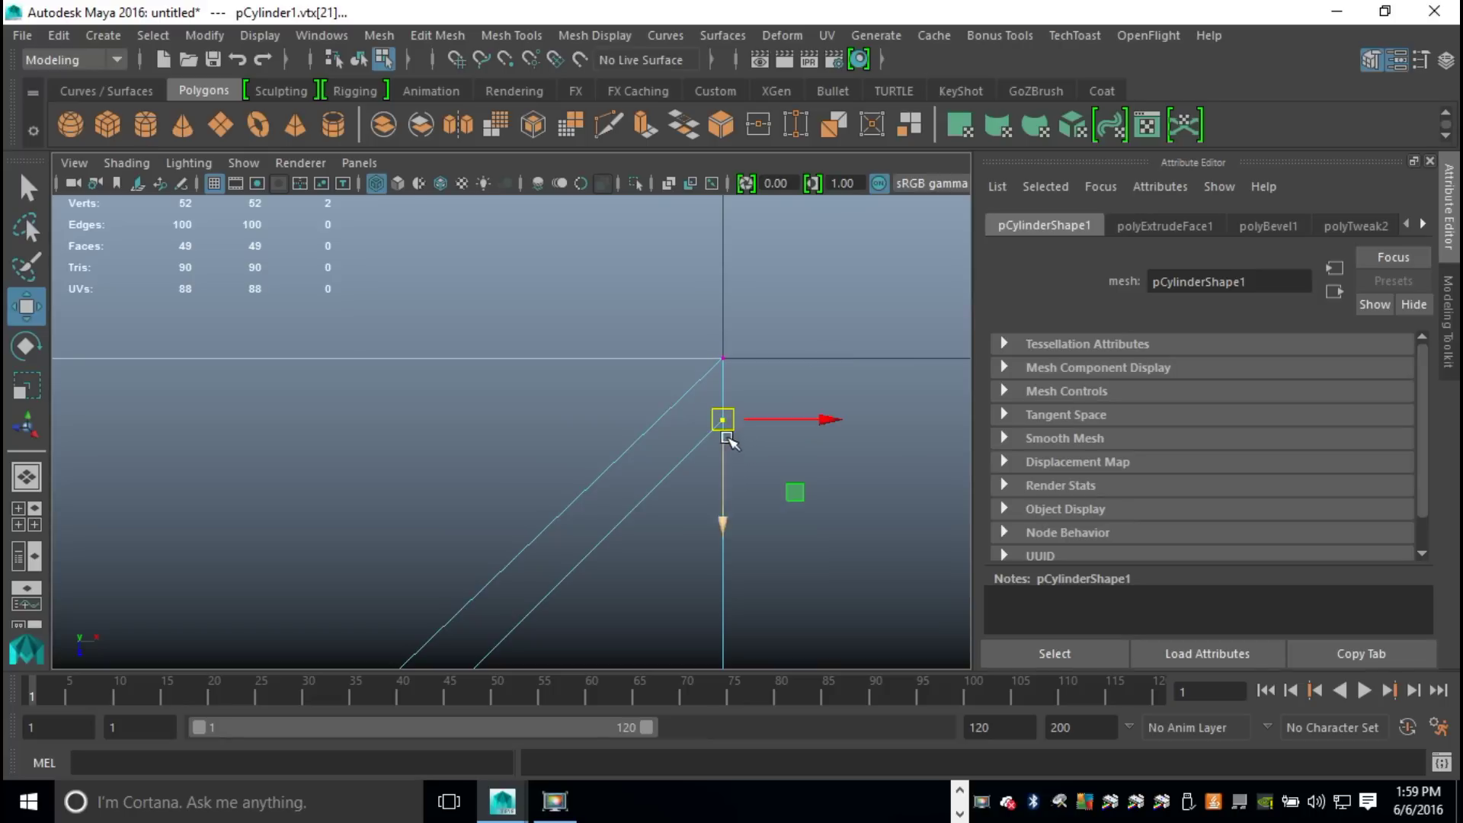
pyautogui.moveTo(729, 433); pyautogui.dragTo(732, 399)
pyautogui.press('f')
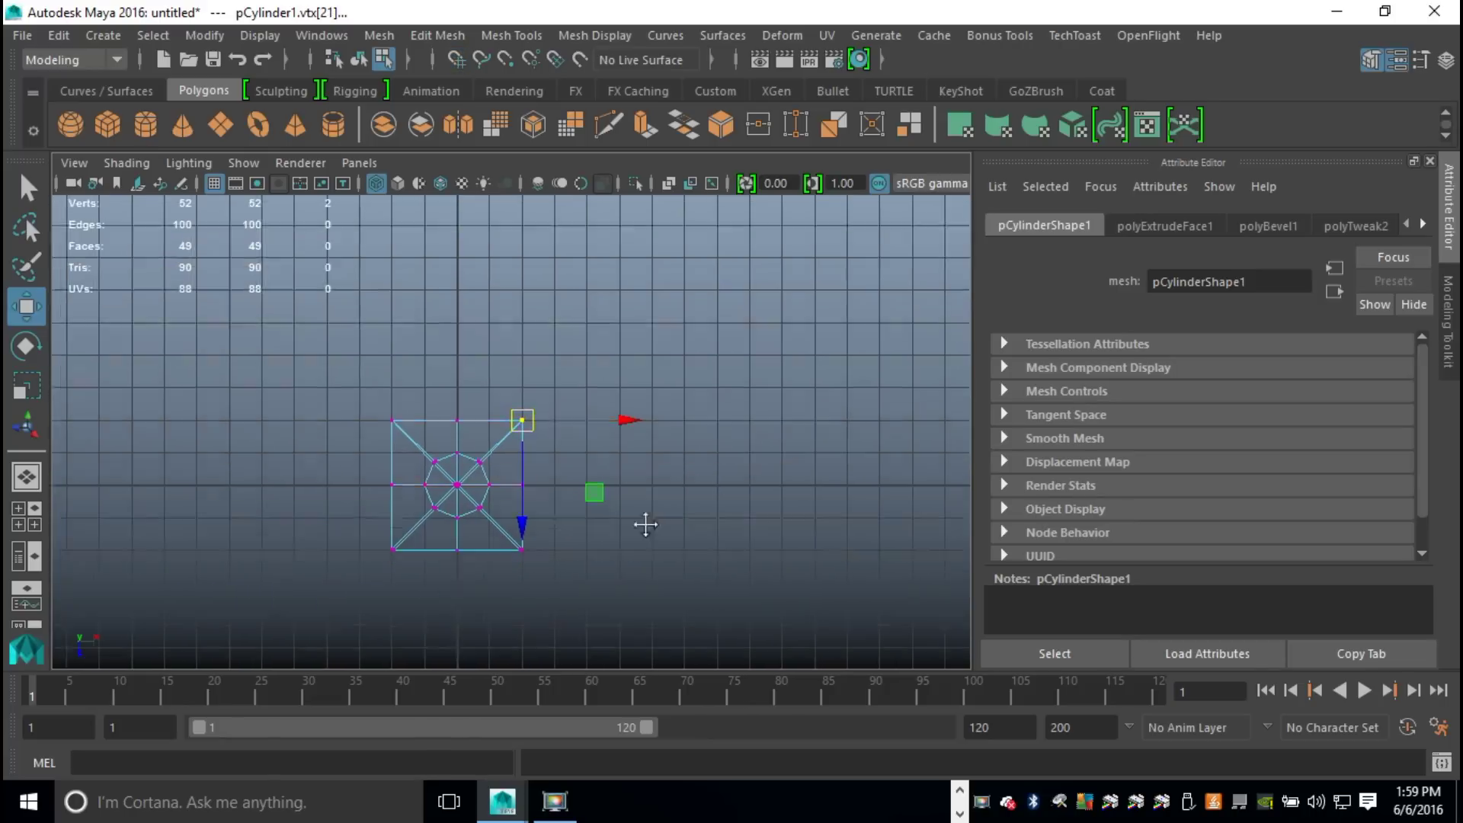
pyautogui.keyDown('alt'); pyautogui.moveTo(644, 523); pyautogui.dragTo(567, 551, button='middle'); pyautogui.keyUp('alt')
pyautogui.scroll(5, 683, 385)
pyautogui.keyDown('alt'); pyautogui.moveTo(566, 551); pyautogui.dragTo(648, 510, button='right'); pyautogui.keyUp('alt')
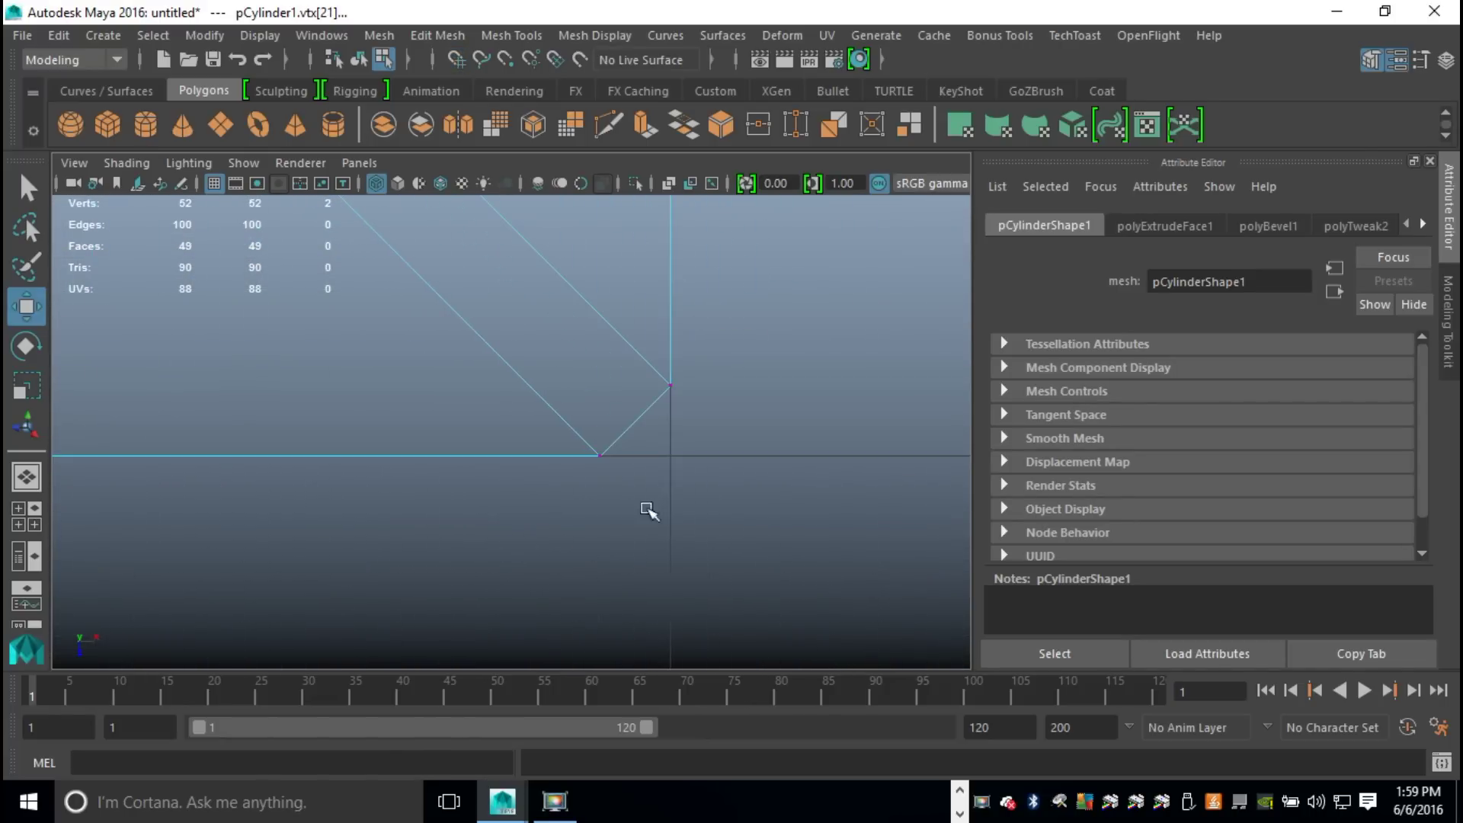
pyautogui.moveTo(659, 380); pyautogui.dragTo(671, 454)
pyautogui.moveTo(571, 444); pyautogui.dragTo(621, 484)
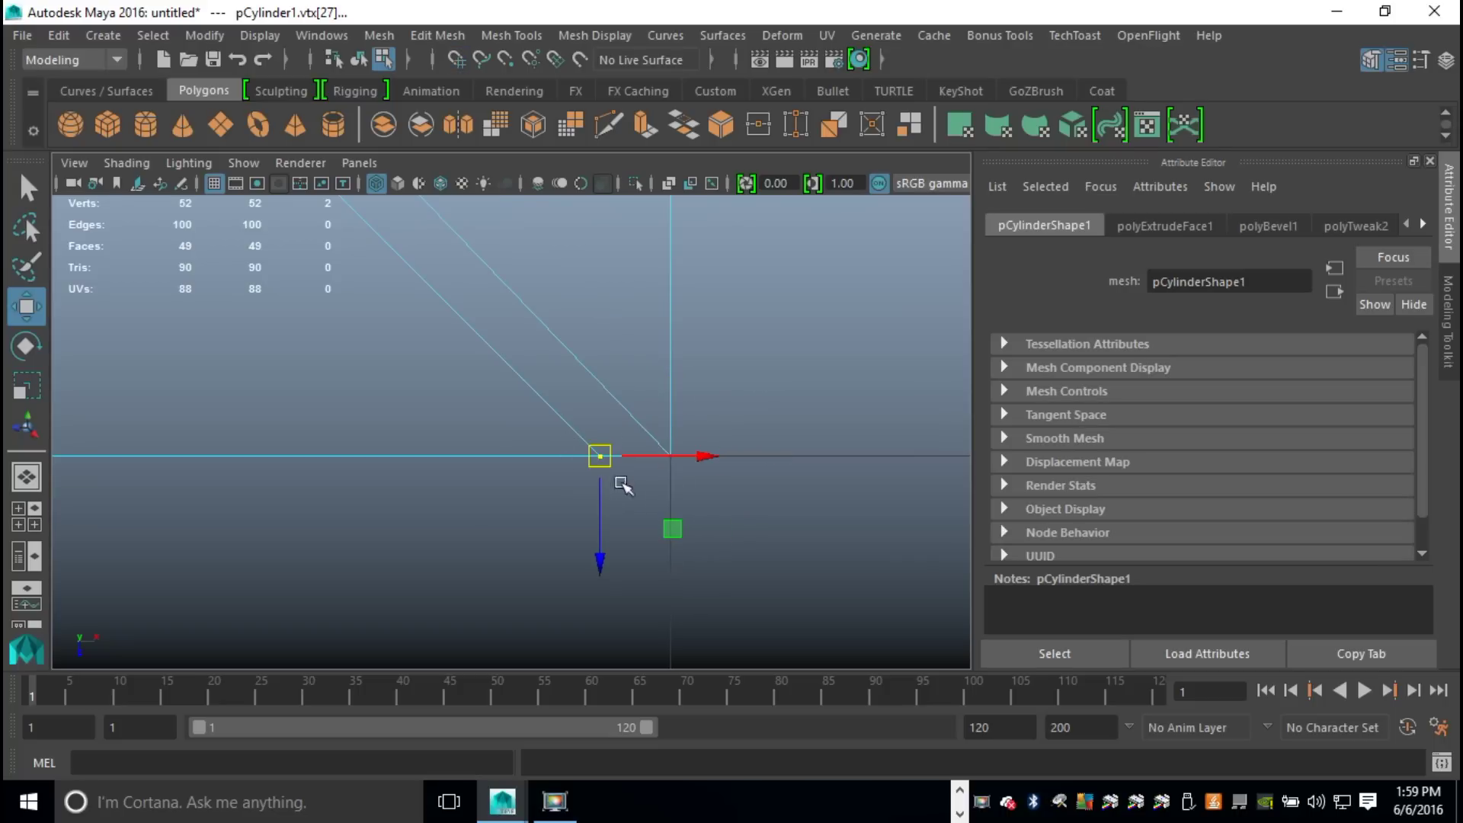
pyautogui.moveTo(622, 485); pyautogui.dragTo(640, 467, button='middle')
# Step: Fix the lower-left bevelled corner, undoing bad moves and sliding the vertex onto the corner
pyautogui.keyDown('alt'); pyautogui.moveTo(168, 523); pyautogui.dragTo(618, 446, button='middle'); pyautogui.keyUp('alt')
pyautogui.keyDown('alt'); pyautogui.moveTo(617, 446); pyautogui.dragTo(467, 483); pyautogui.keyUp('alt')
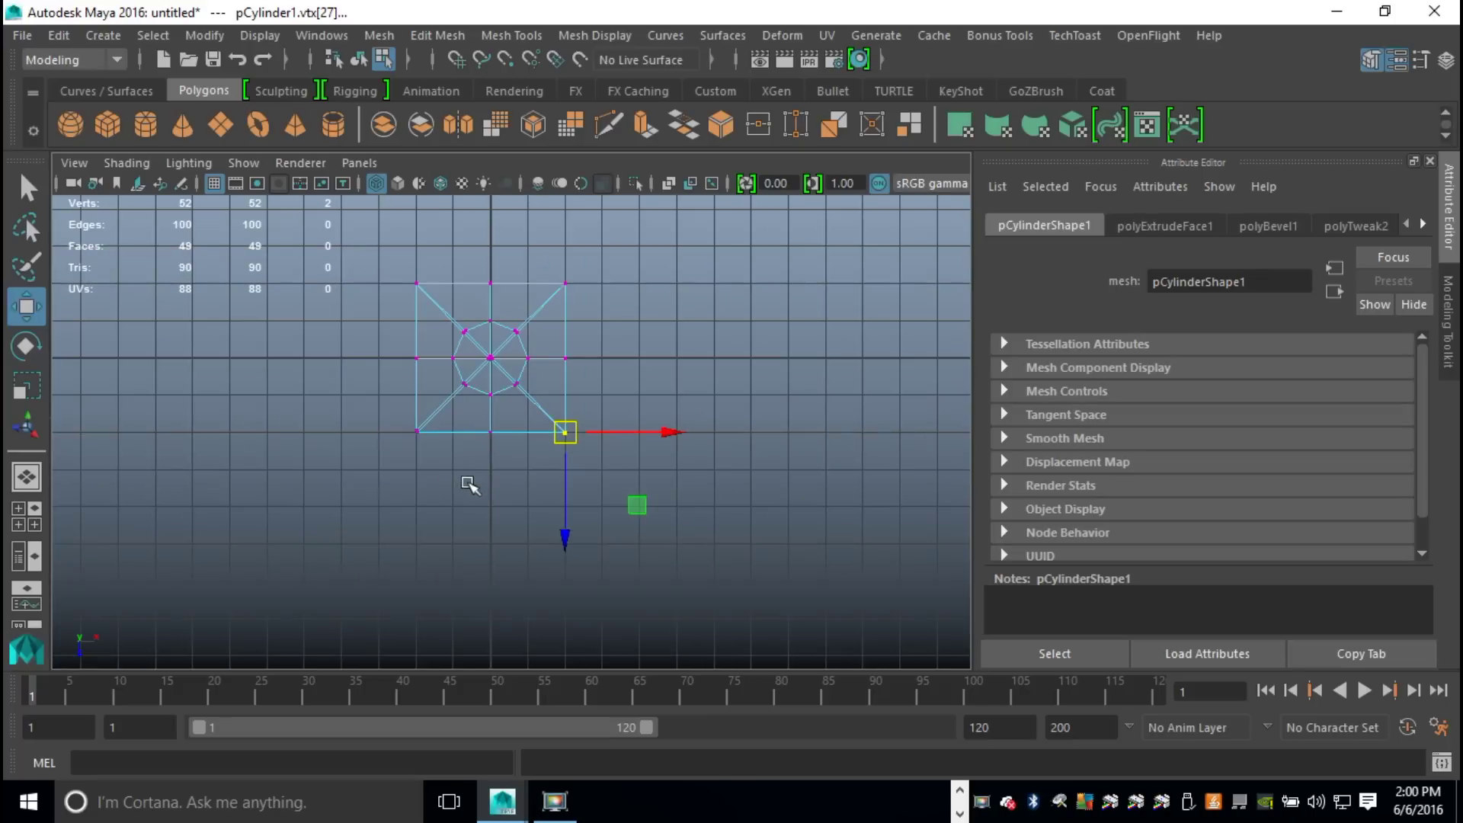
pyautogui.keyDown('alt'); pyautogui.moveTo(468, 483); pyautogui.dragTo(546, 467, button='middle'); pyautogui.keyUp('alt')
pyautogui.scroll(2, 565, 478)
pyautogui.scroll(5, 565, 478)
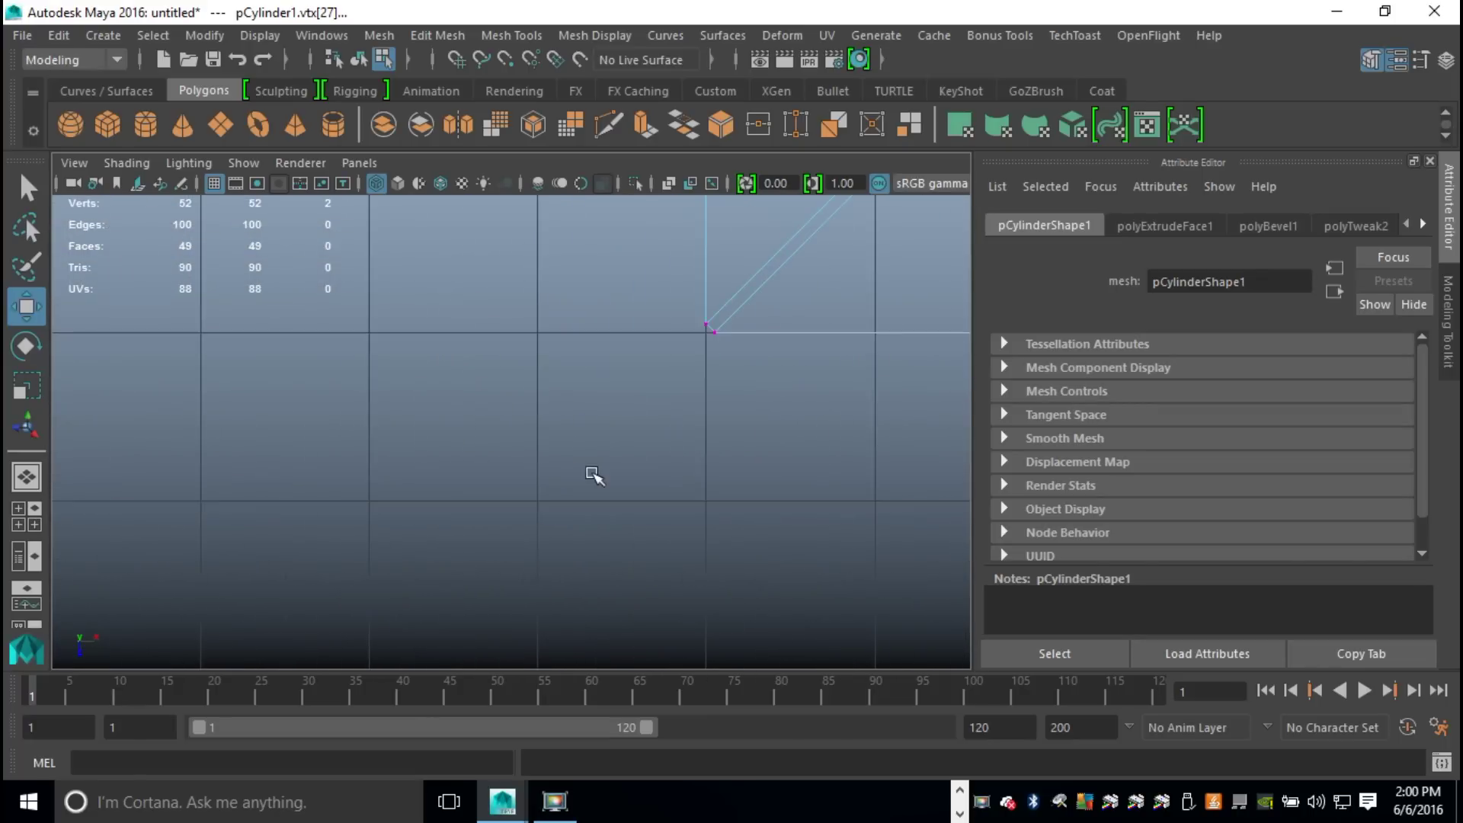
pyautogui.keyDown('alt'); pyautogui.moveTo(761, 421); pyautogui.dragTo(496, 582, button='middle'); pyautogui.keyUp('alt')
pyautogui.scroll(3, 621, 564)
pyautogui.keyDown('alt'); pyautogui.moveTo(626, 561); pyautogui.dragTo(419, 438, button='middle'); pyautogui.keyUp('alt')
pyautogui.moveTo(451, 429); pyautogui.dragTo(438, 451)
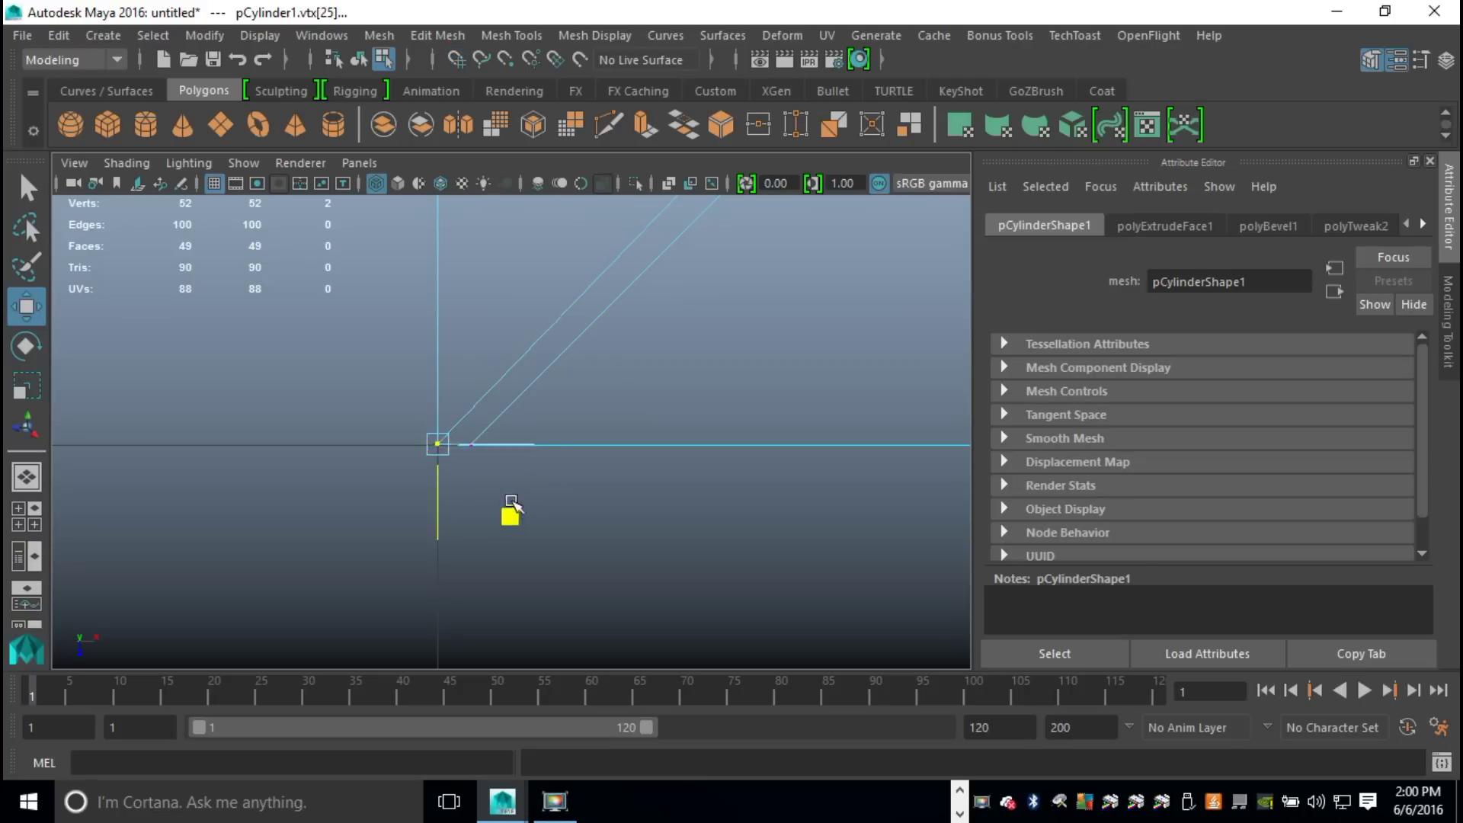
pyautogui.moveTo(511, 505); pyautogui.dragTo(513, 467)
pyautogui.hotkey('ctrl', 'z')
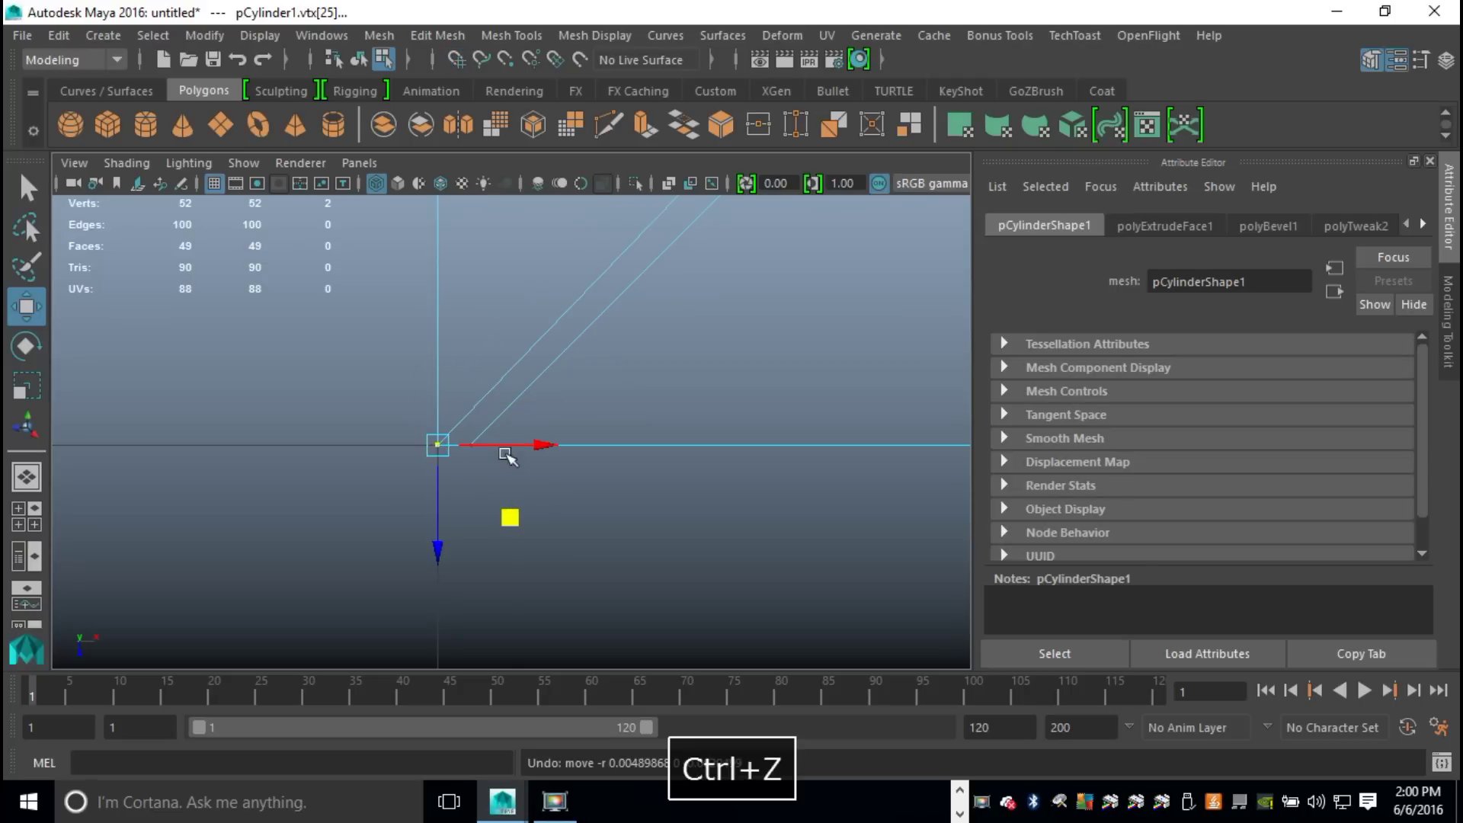
pyautogui.moveTo(510, 518); pyautogui.dragTo(517, 488)
pyautogui.hotkey('ctrl', 'z')
pyautogui.hotkey('ctrl', 'z')
pyautogui.moveTo(465, 426); pyautogui.dragTo(492, 482)
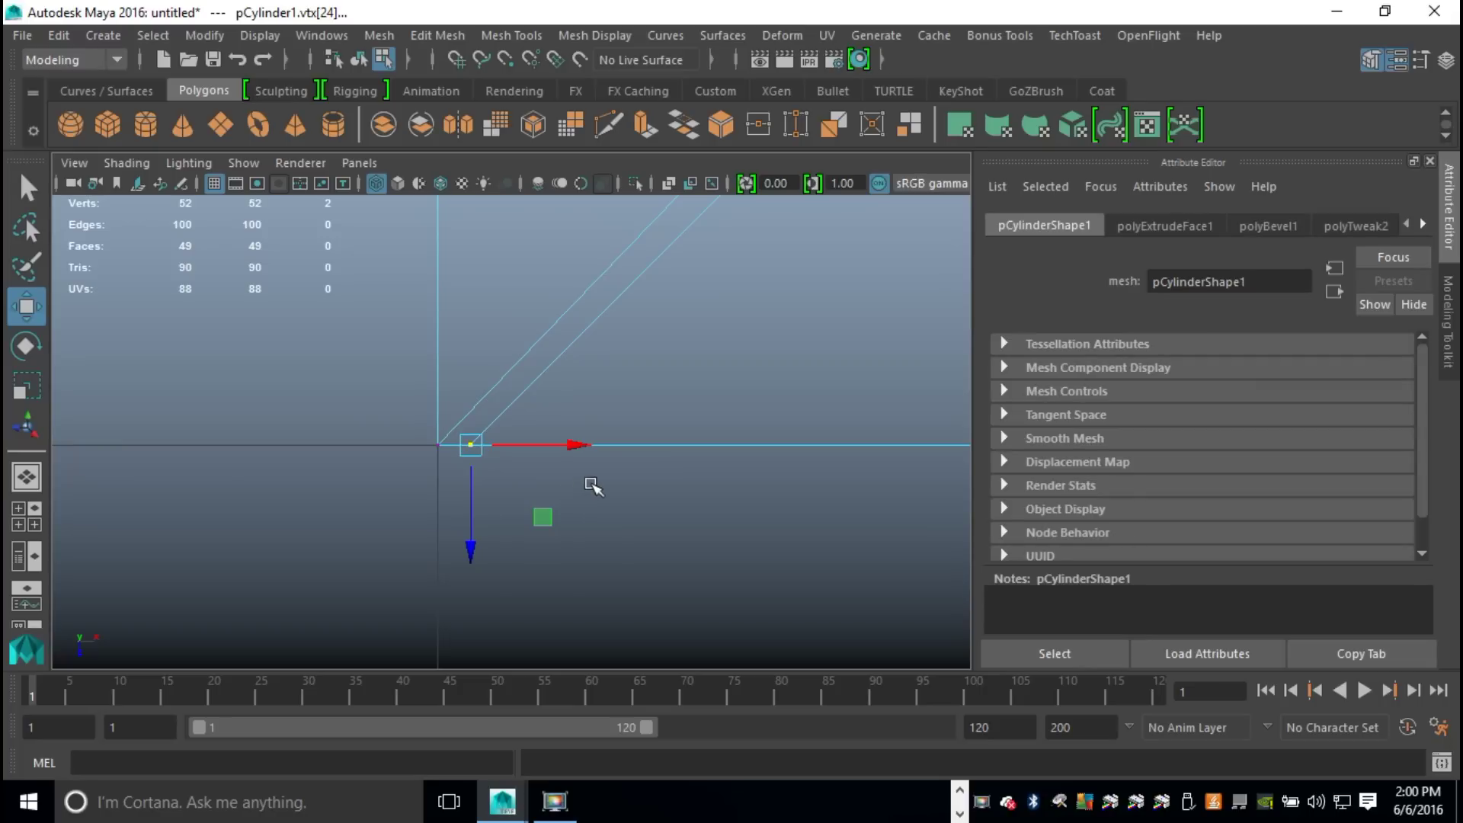
pyautogui.moveTo(573, 445); pyautogui.dragTo(539, 446)
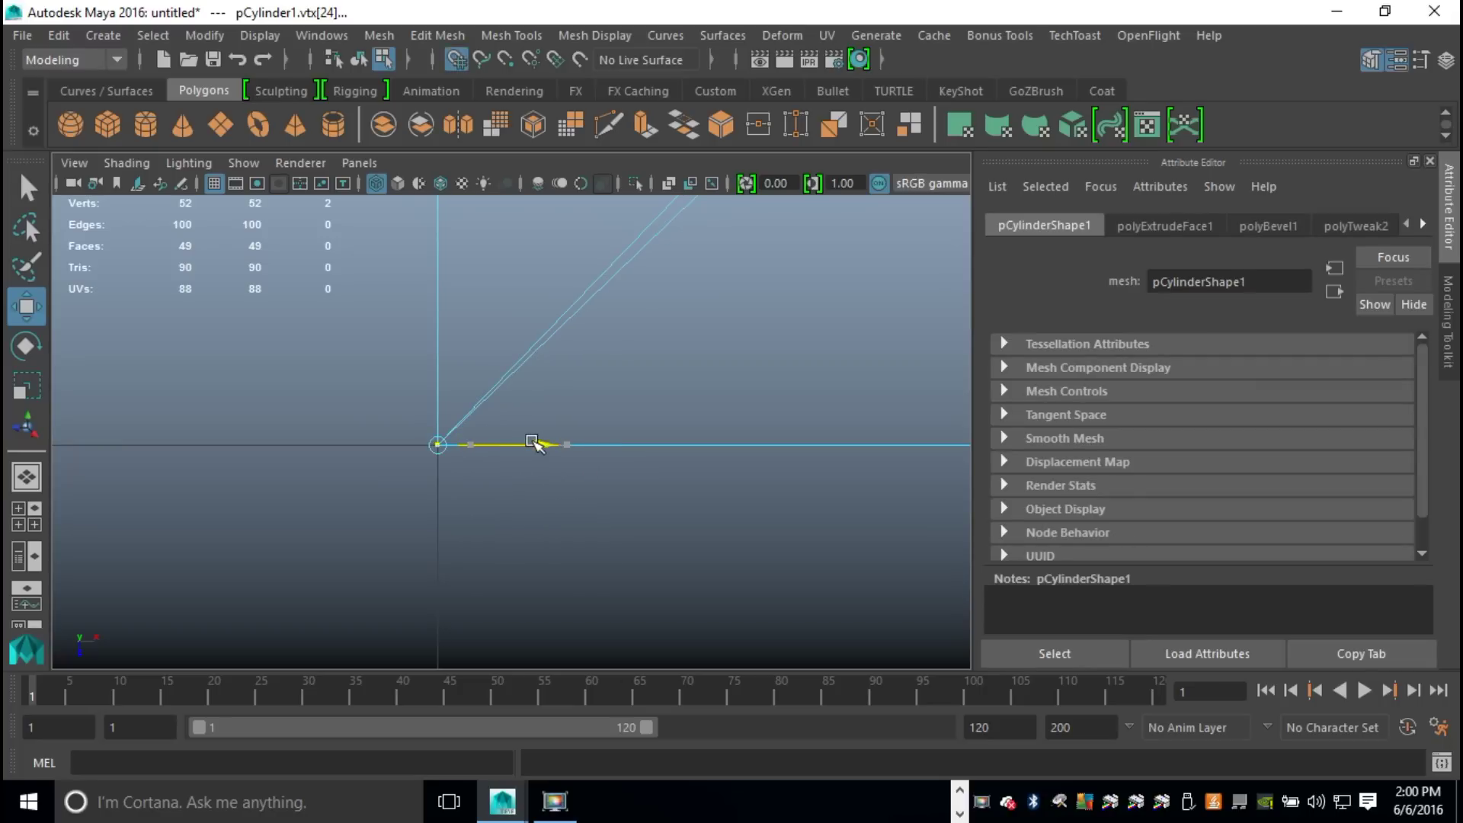
# Step: Maximise the perspective view to inspect the sunken spoke grooves
pyautogui.click(26, 516)
pyautogui.press('space')
pyautogui.scroll(3, 643, 450)
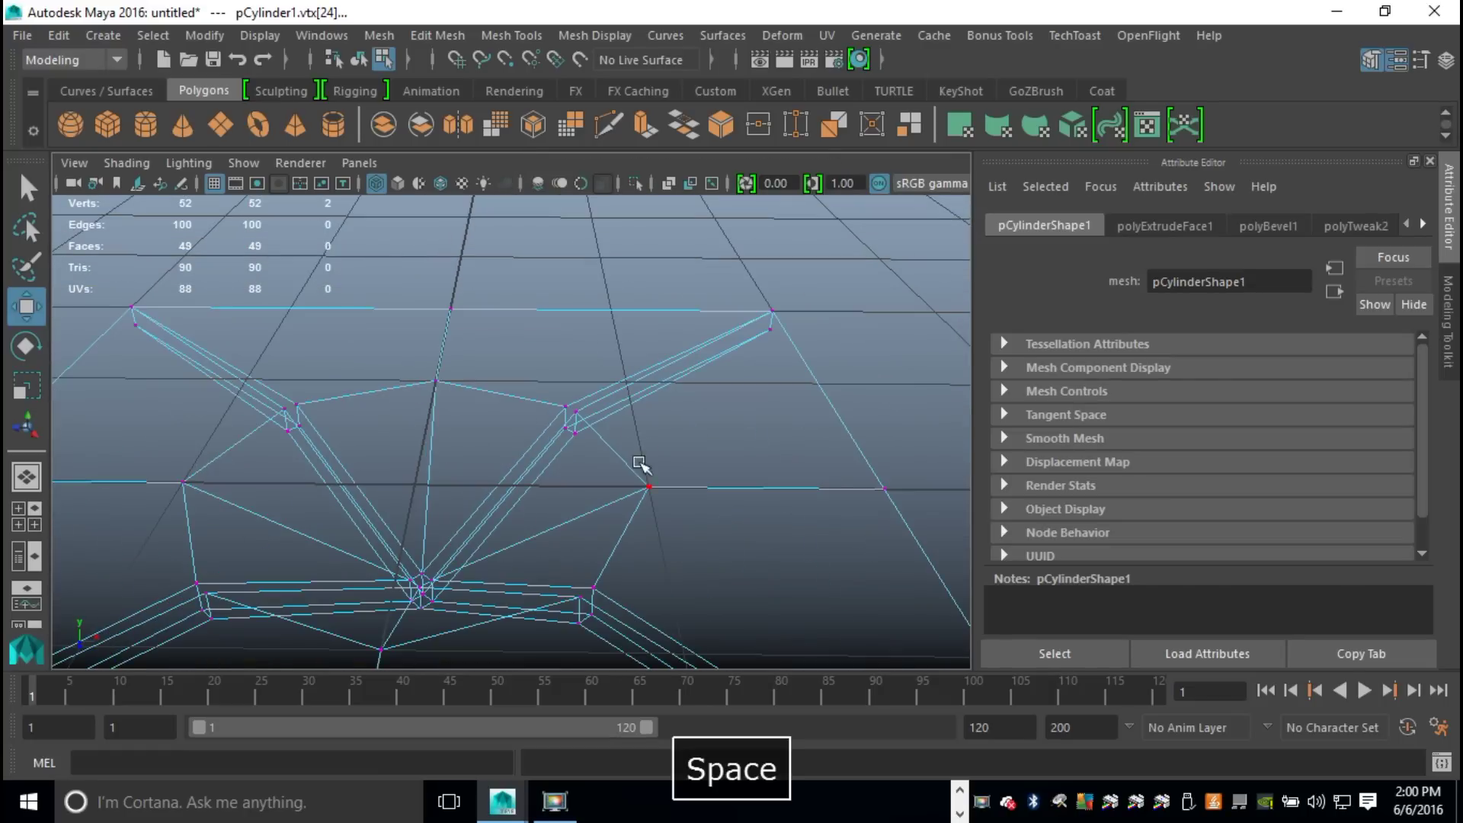
pyautogui.keyDown('alt'); pyautogui.moveTo(644, 459); pyautogui.dragTo(599, 512); pyautogui.keyUp('alt')
# Step: Switch the panel to shaded display and return to whole-object selection
pyautogui.press('5')
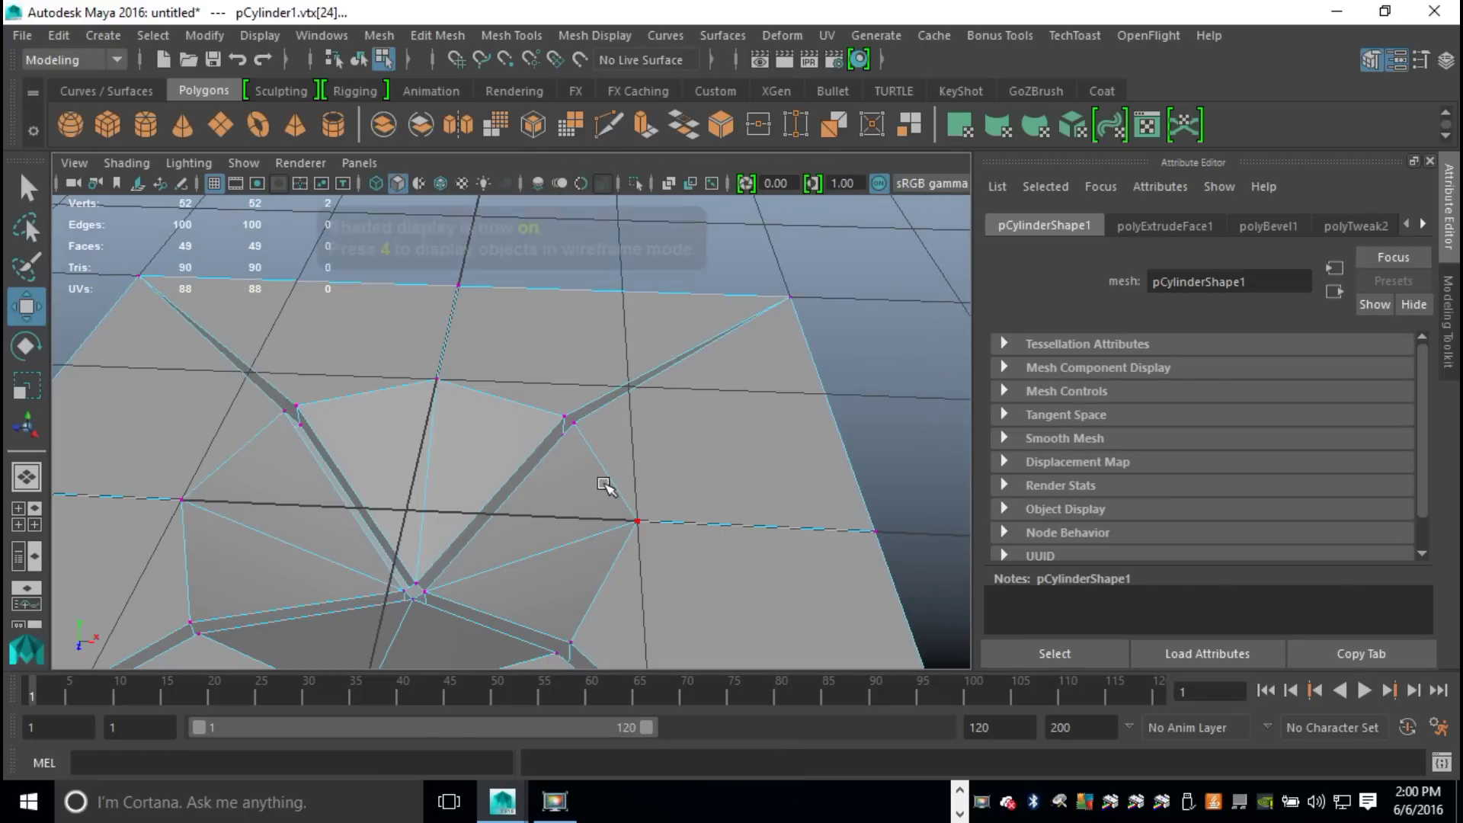
pyautogui.moveTo(591, 488)
pyautogui.keyDown('alt'); pyautogui.mouseDown()
pyautogui.moveTo(604, 506)
pyautogui.moveTo(611, 484)
pyautogui.mouseUp(); pyautogui.keyUp('alt')
pyautogui.moveTo(654, 205); pyautogui.dragTo(758, 175, button='right')
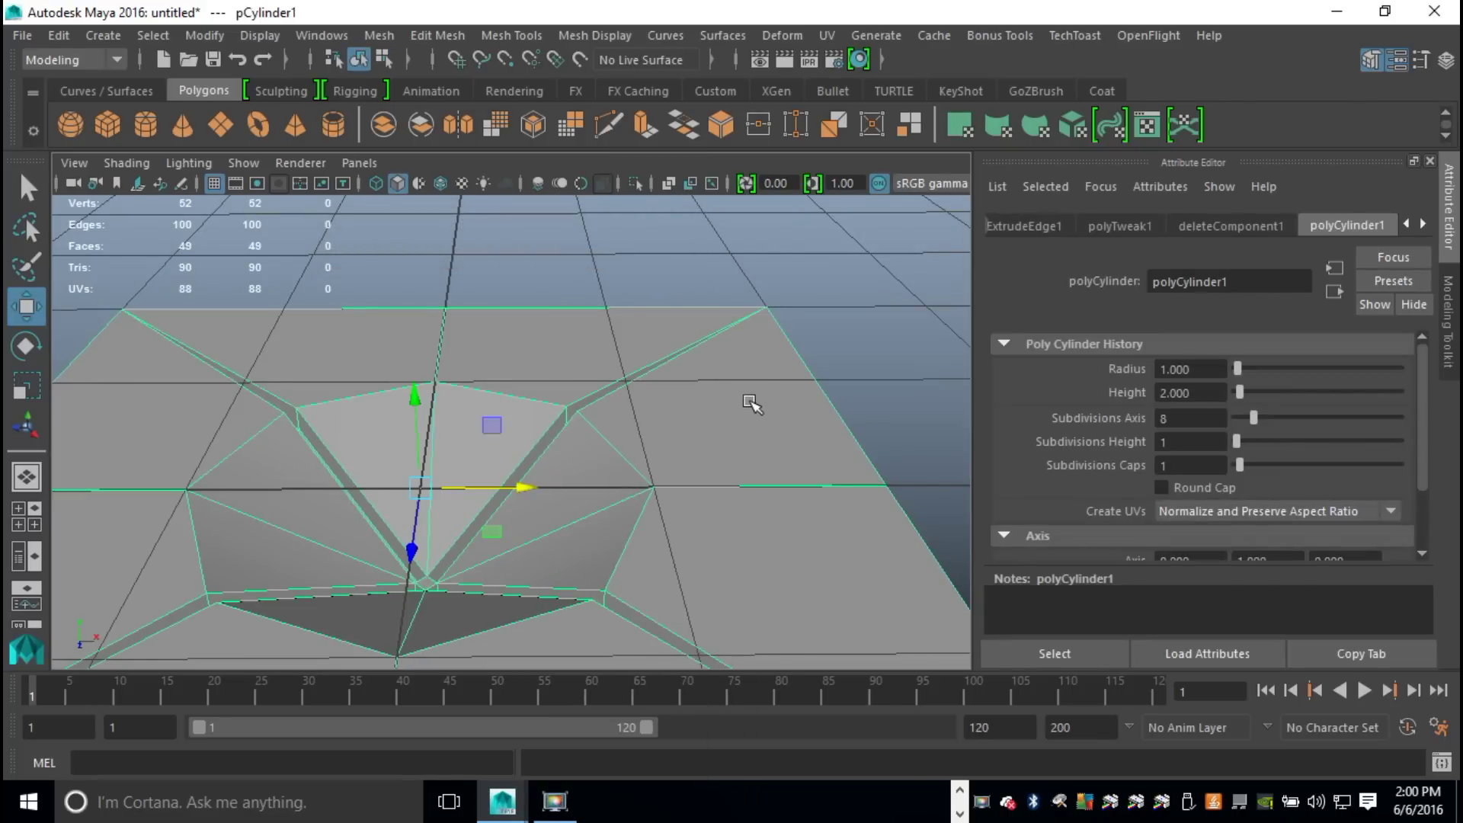
# Step: Preview the panel smoothed, orbit to inspect its diagonal creases, and reselect it
pyautogui.press('3')
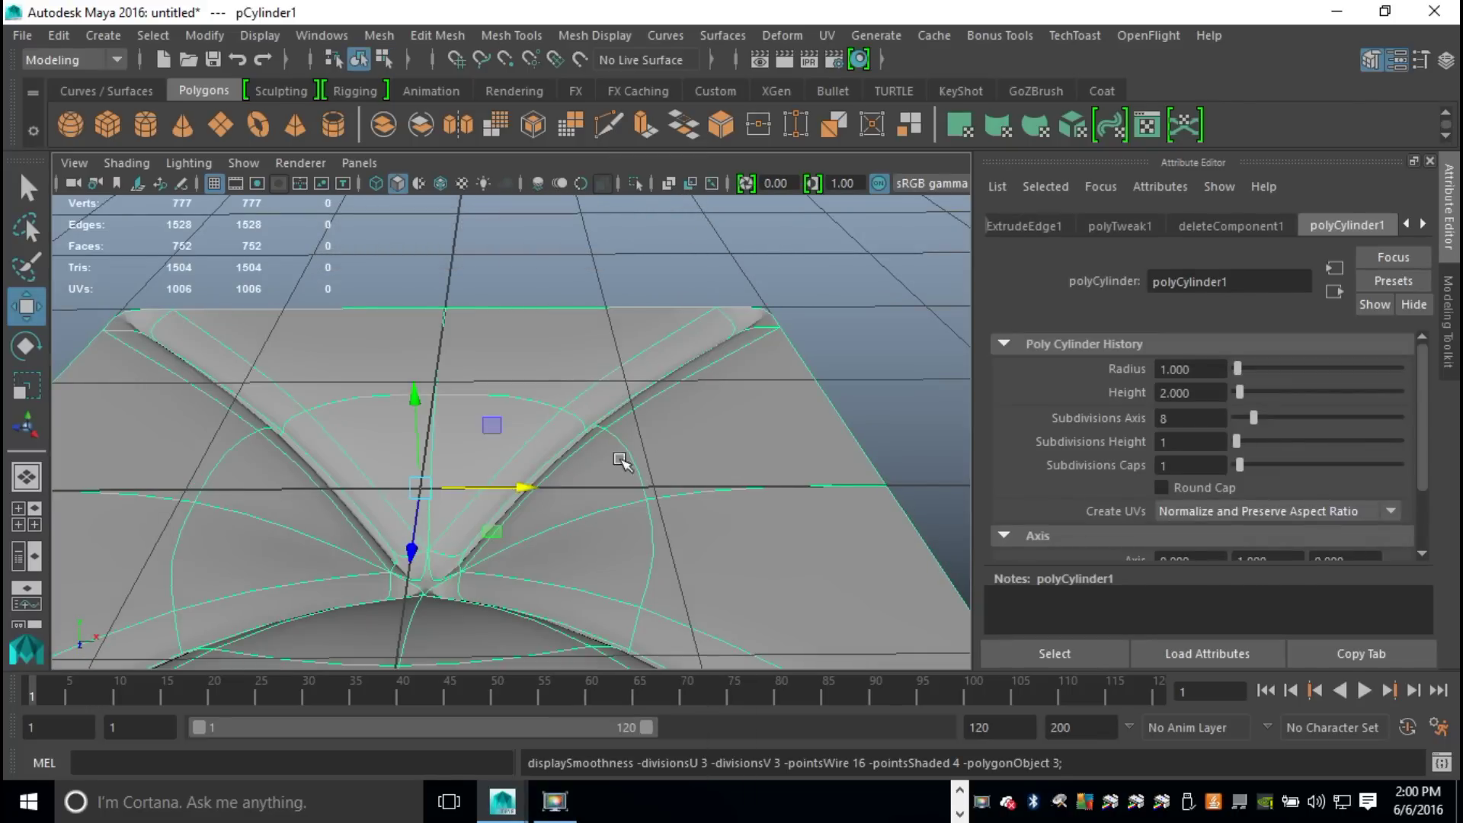
pyautogui.keyDown('alt'); pyautogui.moveTo(620, 460); pyautogui.dragTo(674, 455); pyautogui.keyUp('alt')
pyautogui.click(827, 304)
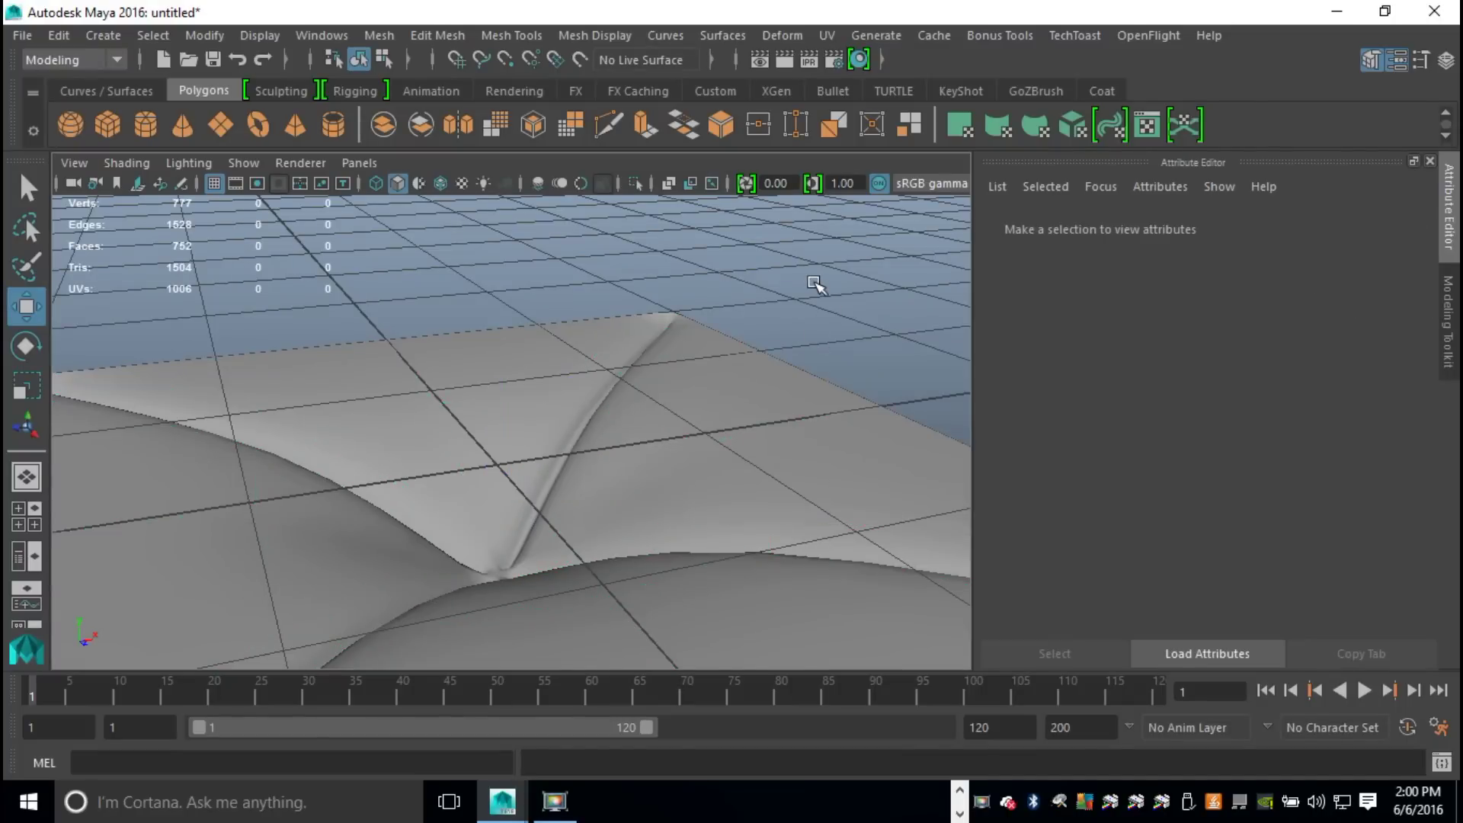
pyautogui.scroll(-5, 794, 327)
pyautogui.scroll(5, 771, 382)
pyautogui.keyDown('alt'); pyautogui.moveTo(621, 435); pyautogui.dragTo(558, 533); pyautogui.keyUp('alt')
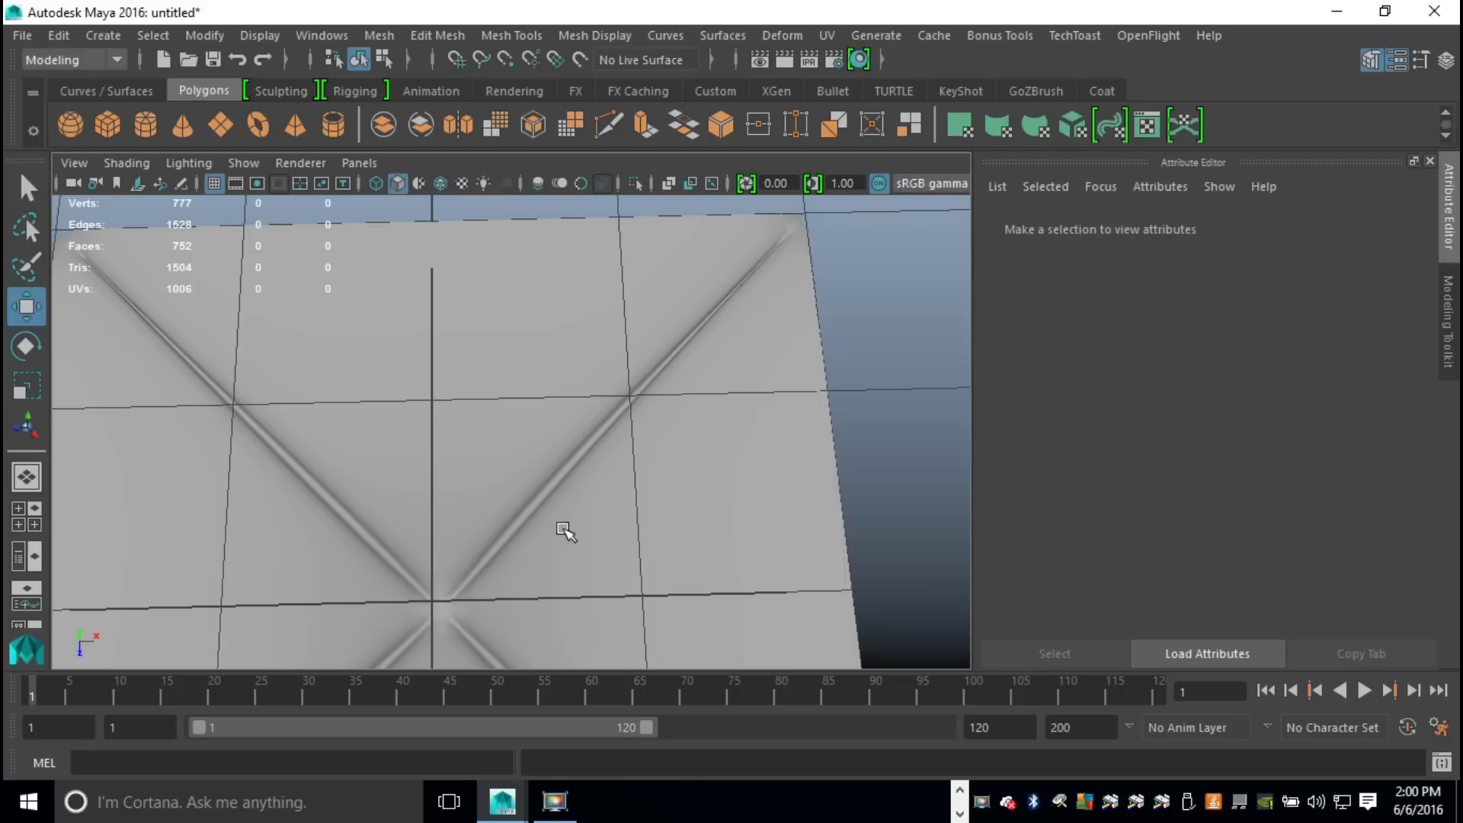
pyautogui.click(722, 483)
# Step: Turn off smooth preview and select the panel's loop of border edges
pyautogui.press('1')
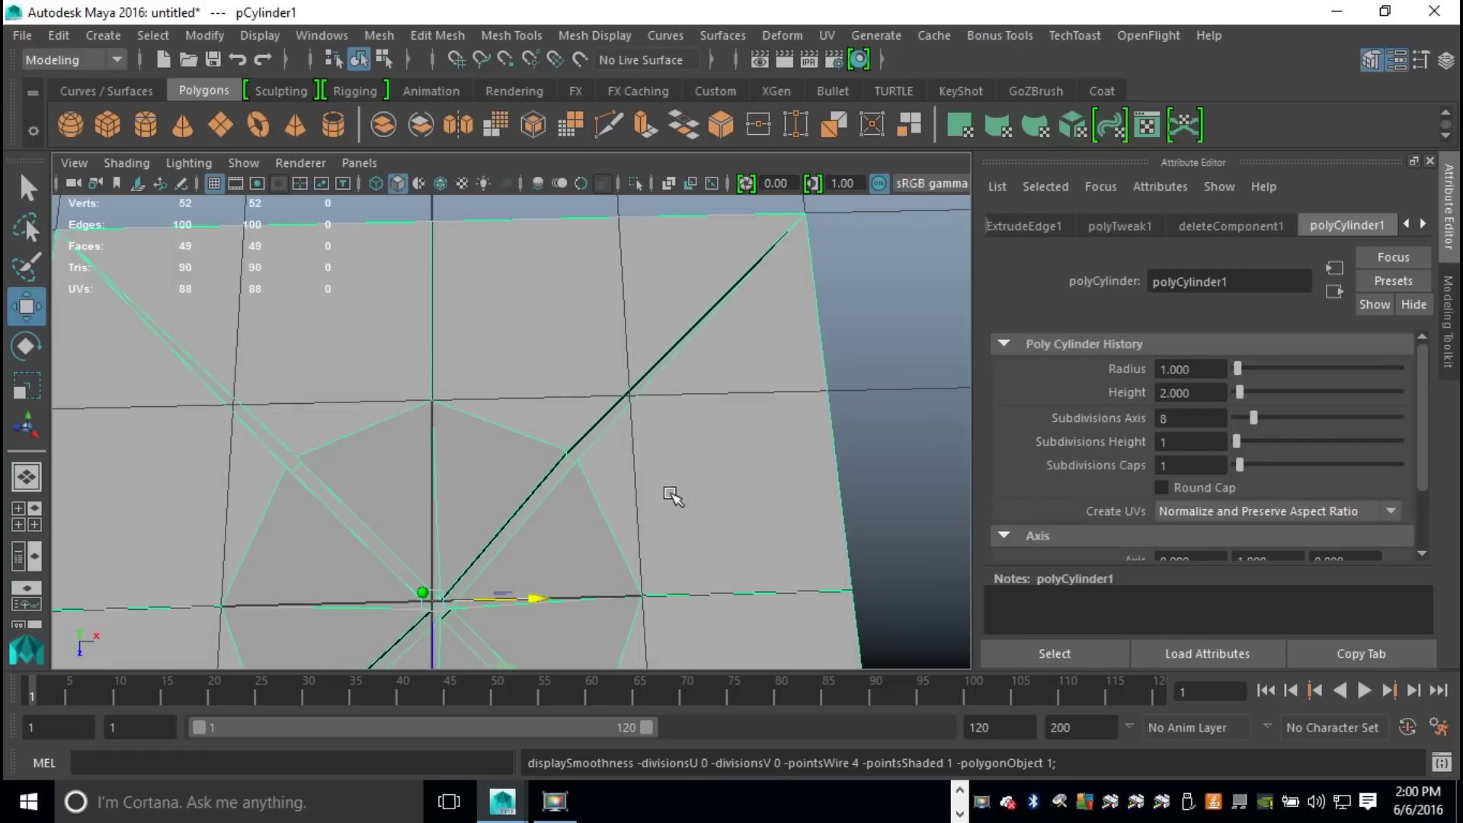
pyautogui.scroll(-3, 565, 418)
pyautogui.keyDown('alt'); pyautogui.moveTo(565, 417); pyautogui.dragTo(494, 326); pyautogui.keyUp('alt')
pyautogui.moveTo(421, 618); pyautogui.dragTo(420, 148, button='right')
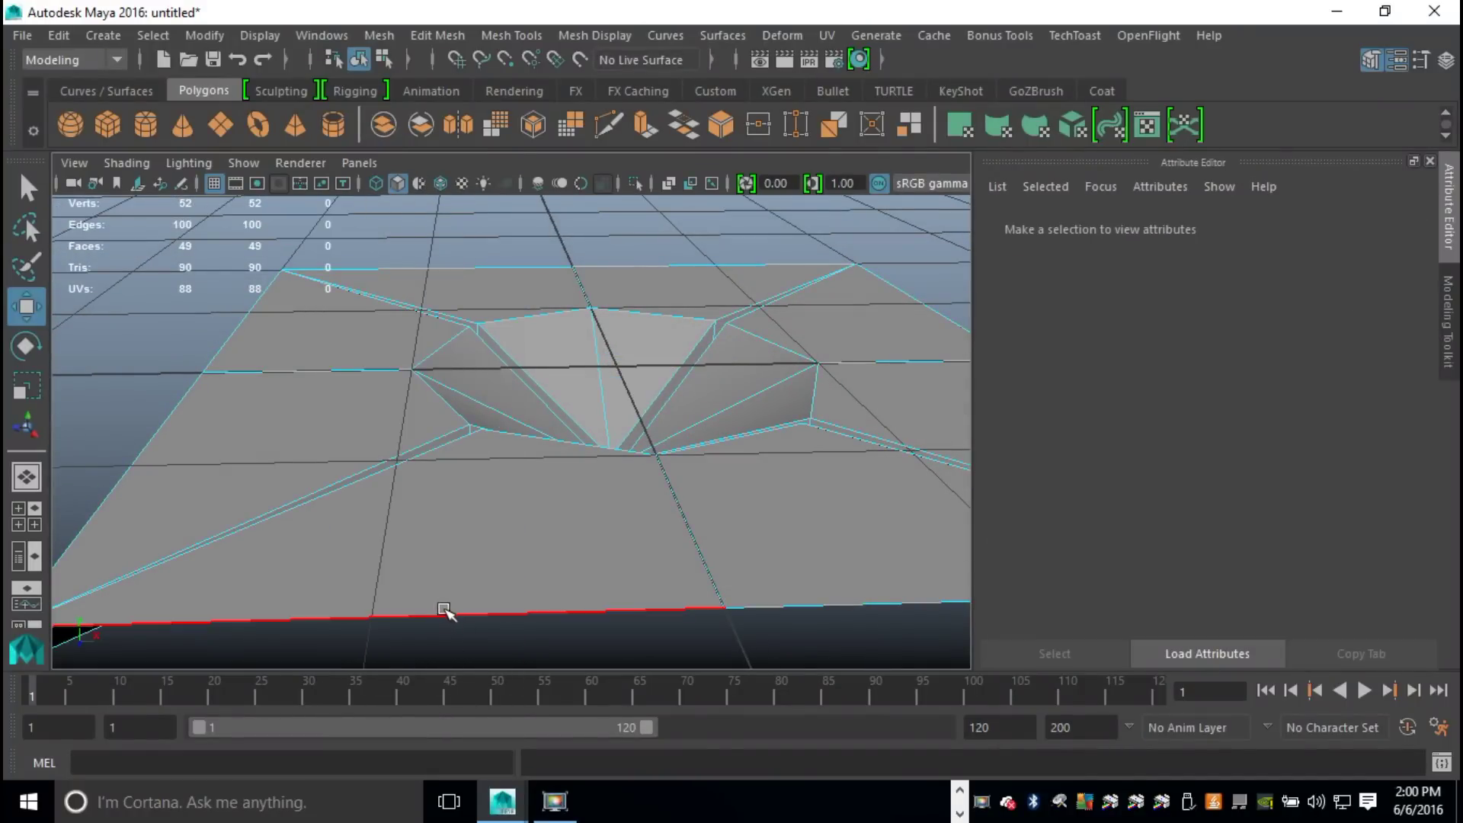
pyautogui.doubleClick(443, 610)
pyautogui.keyDown('alt'); pyautogui.moveTo(409, 621); pyautogui.dragTo(480, 602); pyautogui.keyUp('alt')
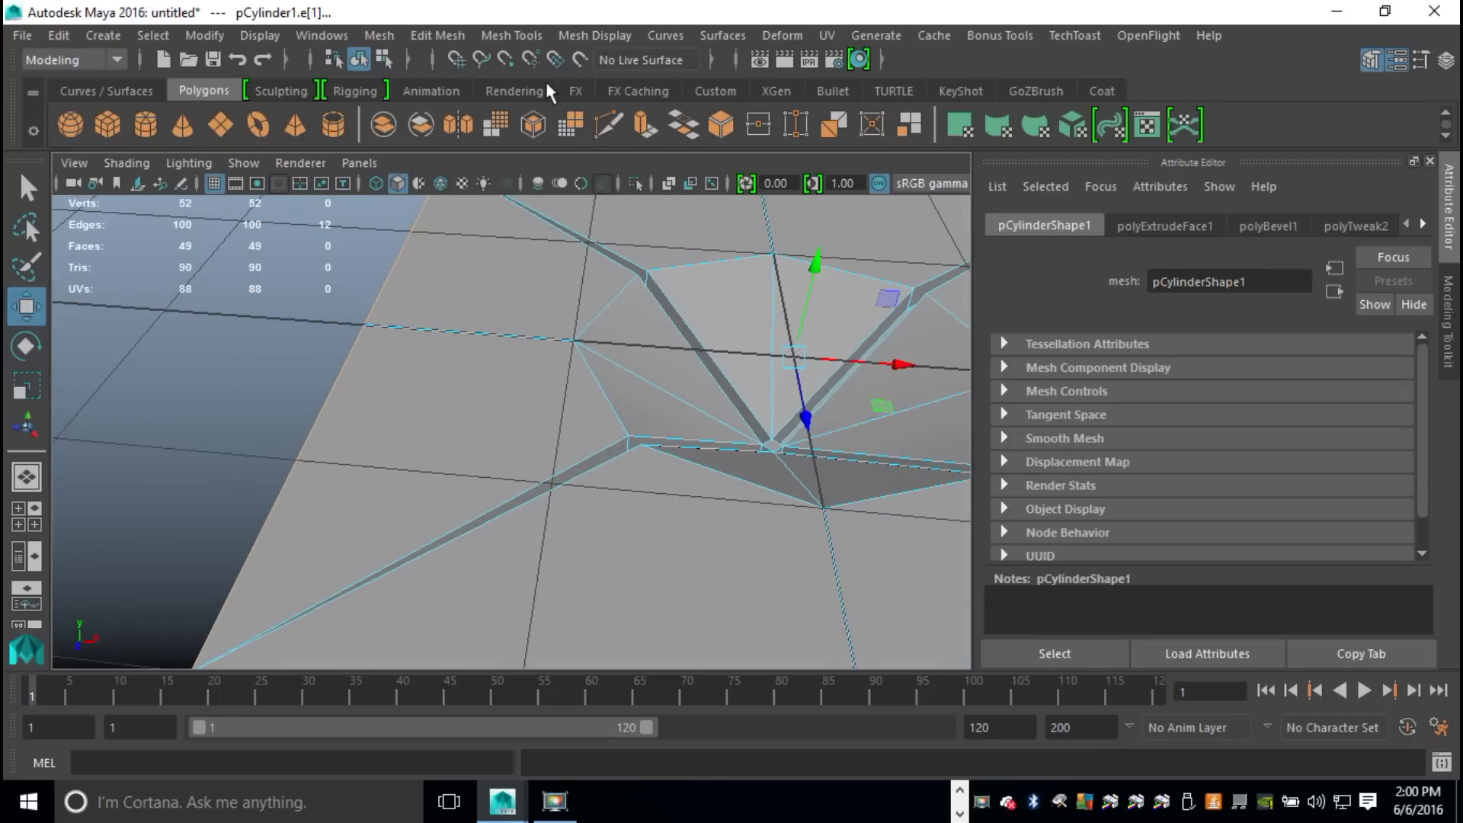
# Step: Extrude the border edges and scale them uniformly outward into a rim
pyautogui.click(435, 35)
pyautogui.click(492, 198)
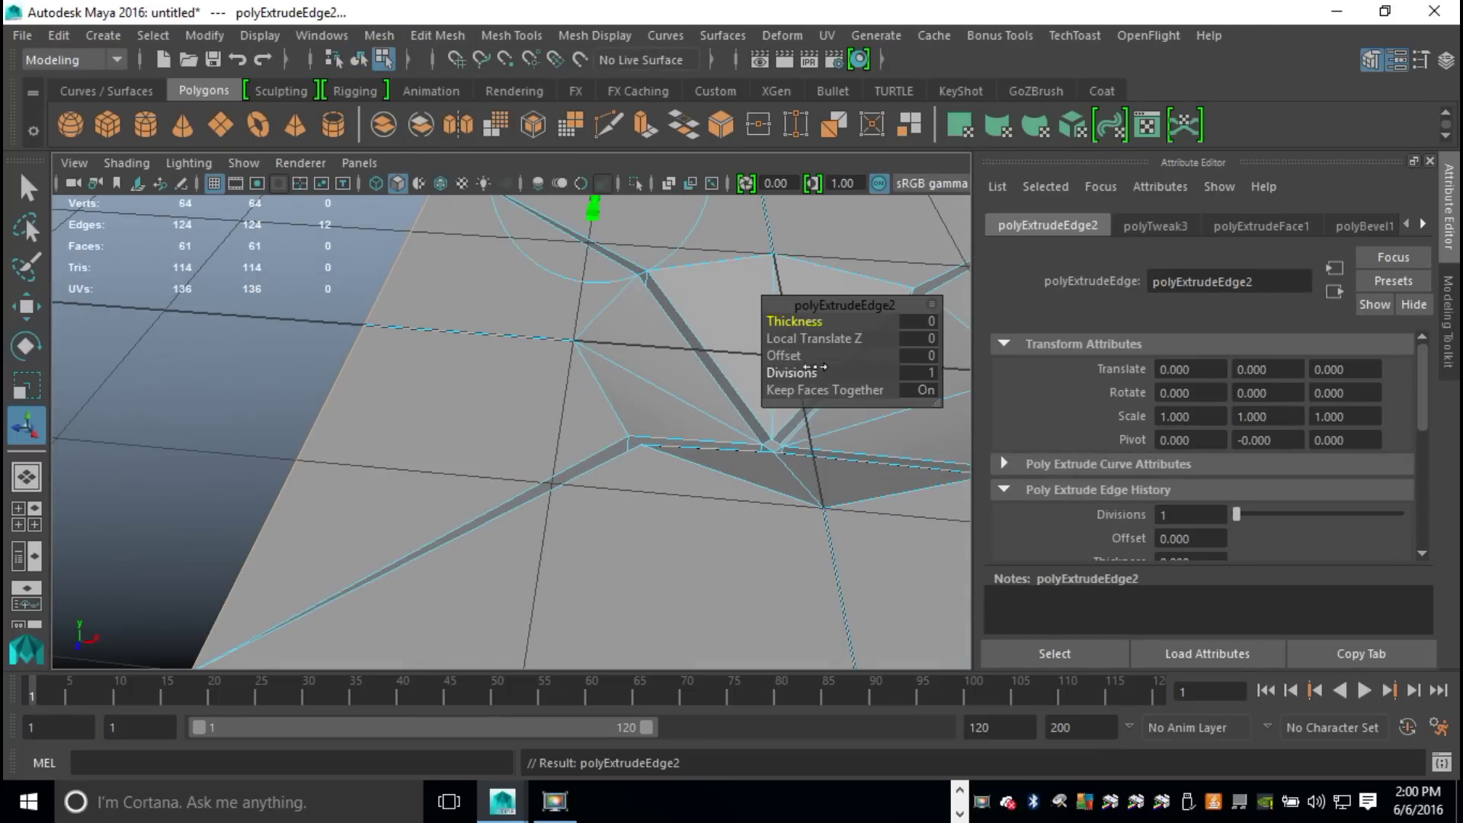
pyautogui.press('r')
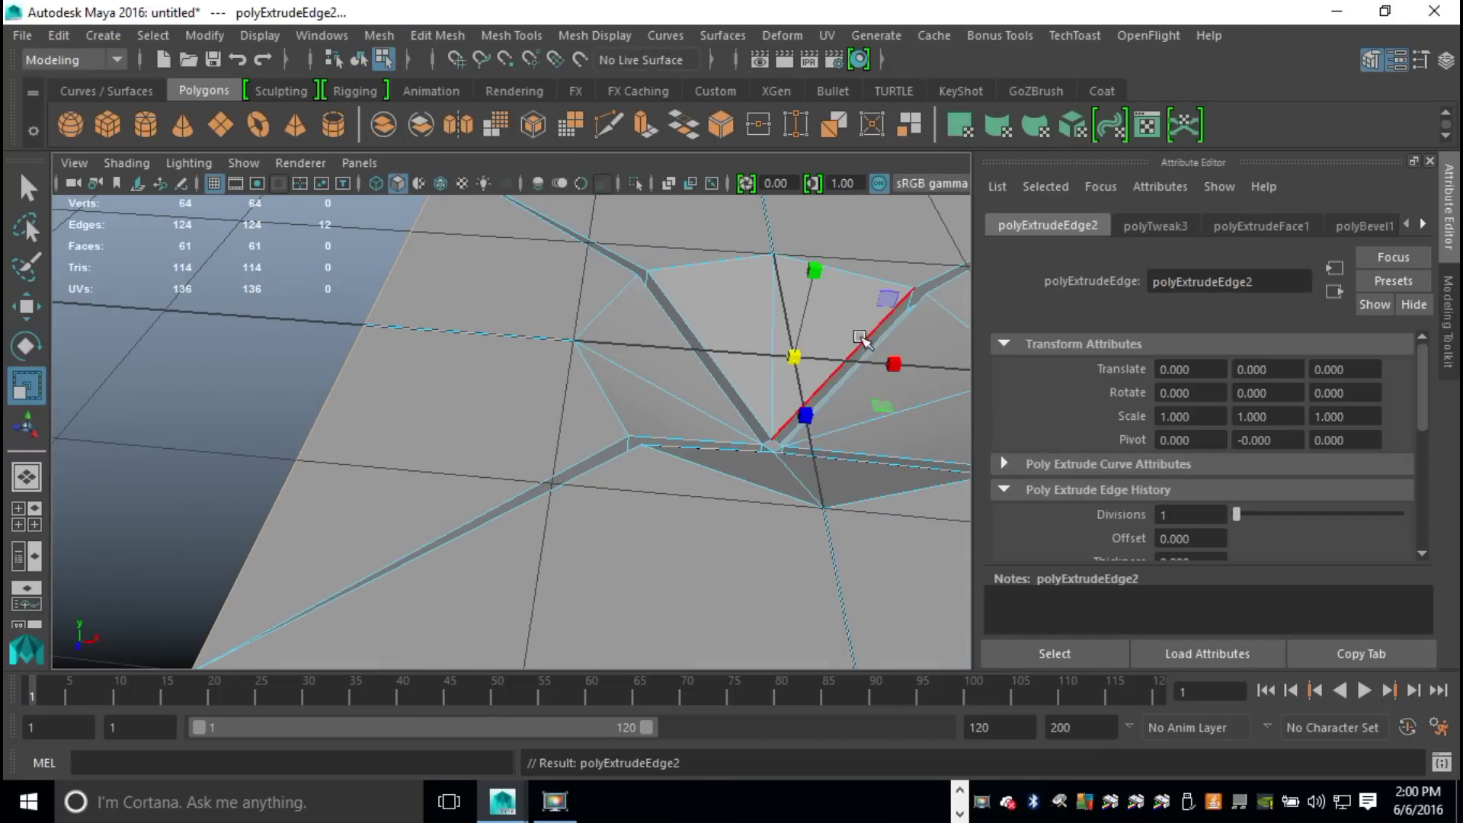
pyautogui.click(798, 358)
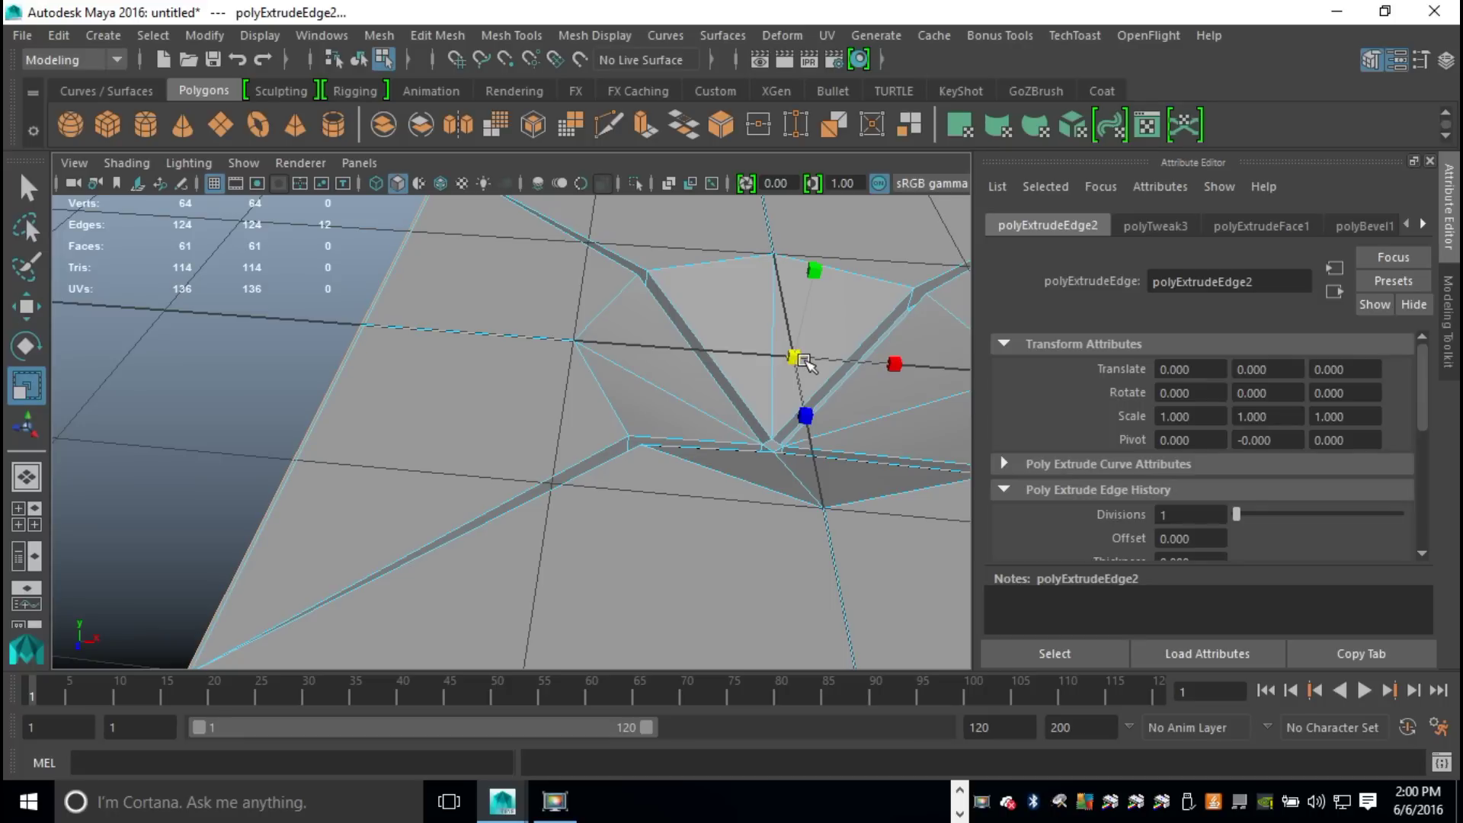
# Step: Reselect the whole panel in object mode, preview it smoothed and orbit around it
pyautogui.scroll(-5, 336, 404)
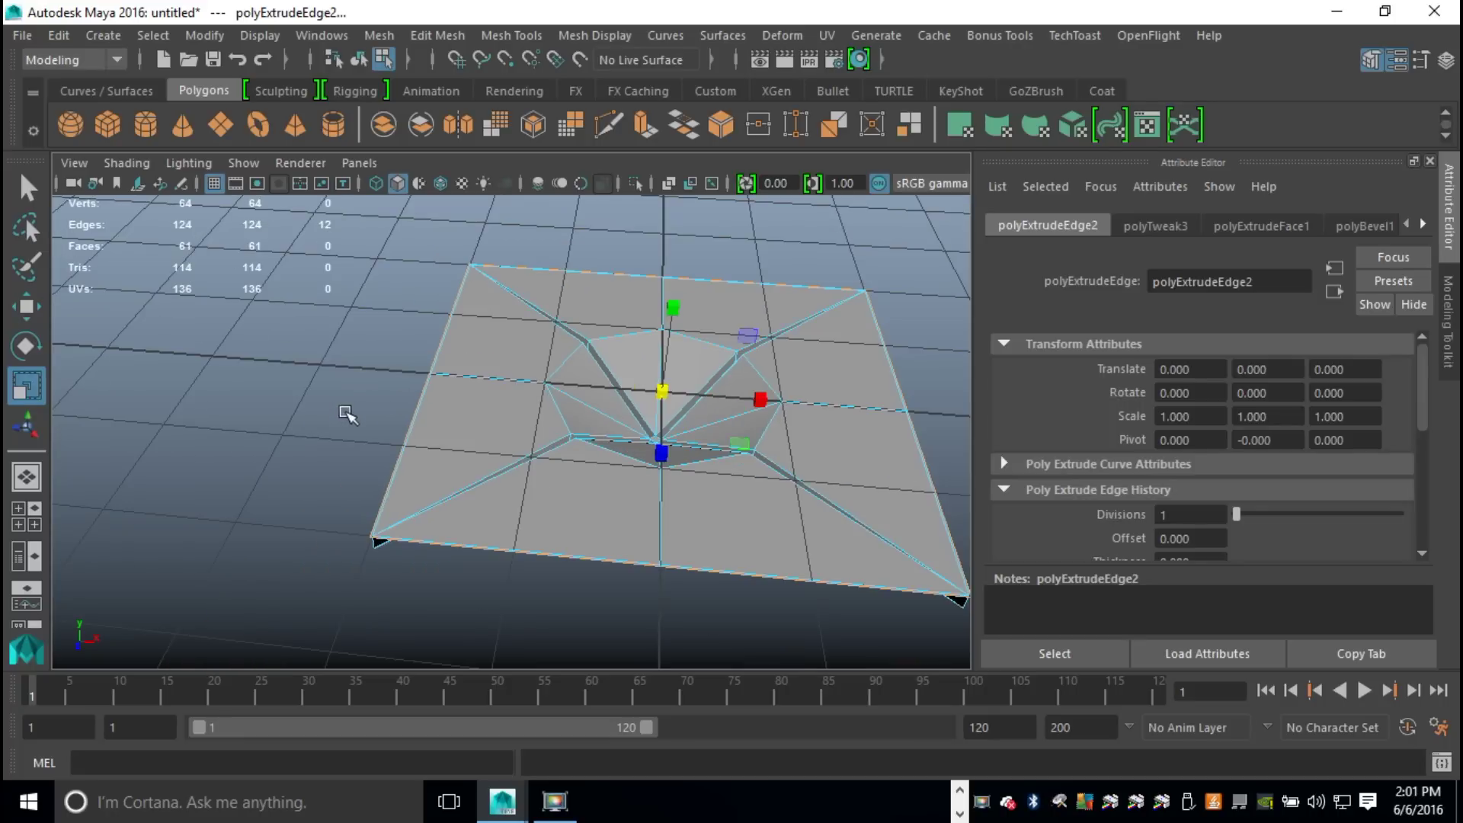
pyautogui.click(308, 410)
pyautogui.moveTo(604, 516); pyautogui.dragTo(701, 520, button='right')
pyautogui.click(701, 549)
pyautogui.press('3')
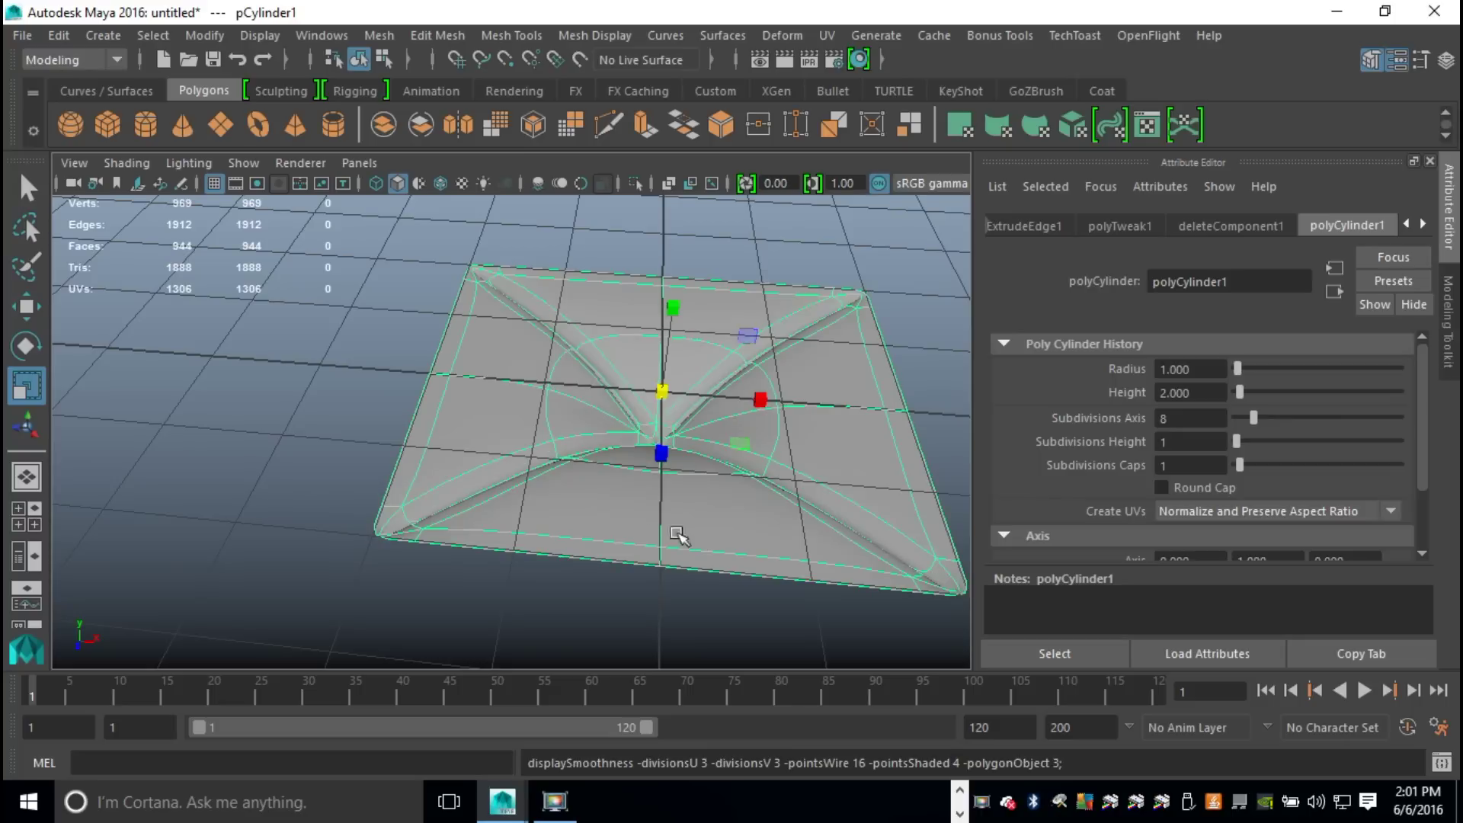
pyautogui.scroll(4, 404, 580)
pyautogui.click(255, 478)
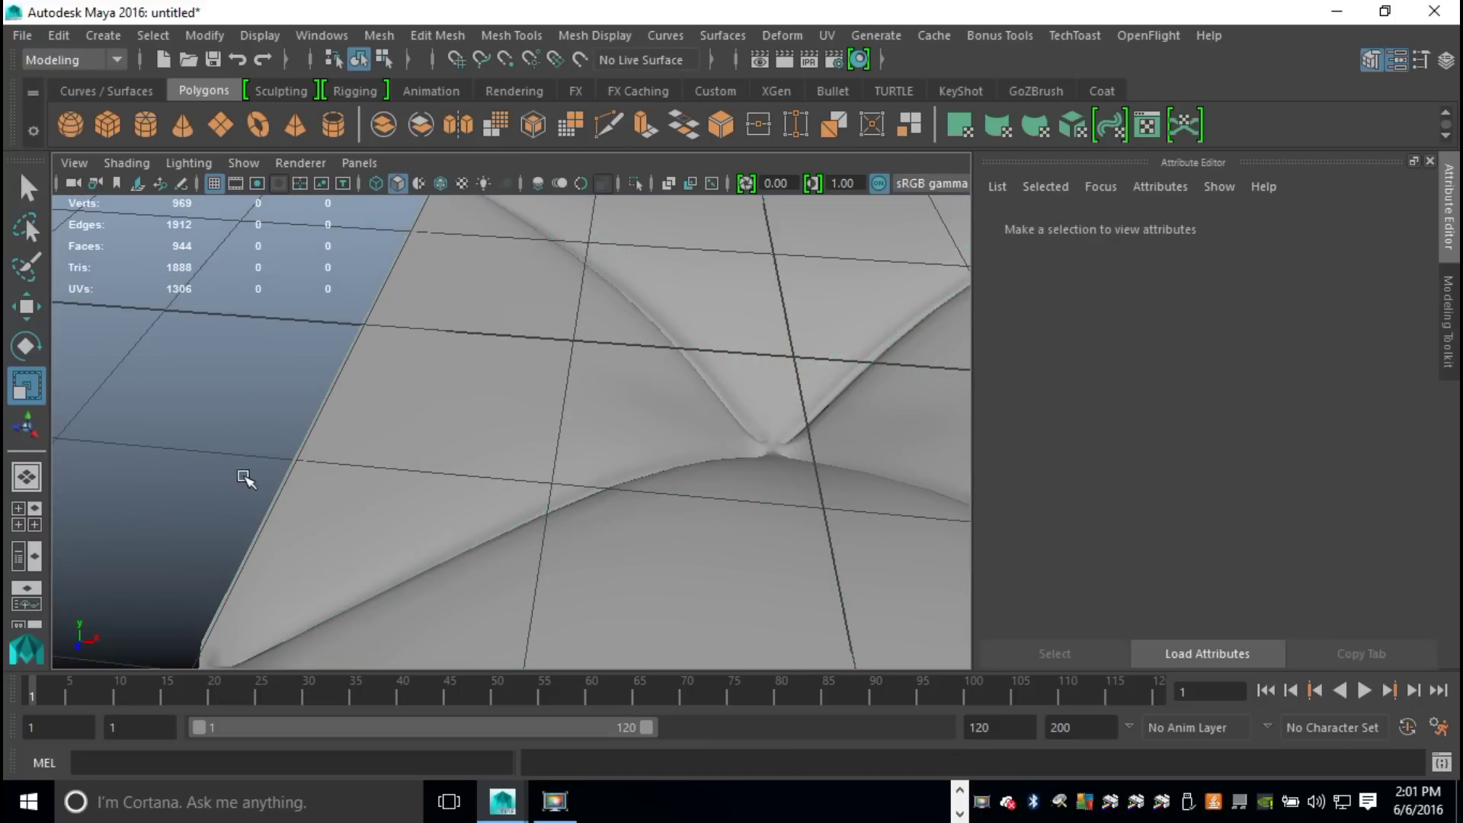
pyautogui.keyDown('alt'); pyautogui.moveTo(245, 481); pyautogui.dragTo(353, 437); pyautogui.keyUp('alt')
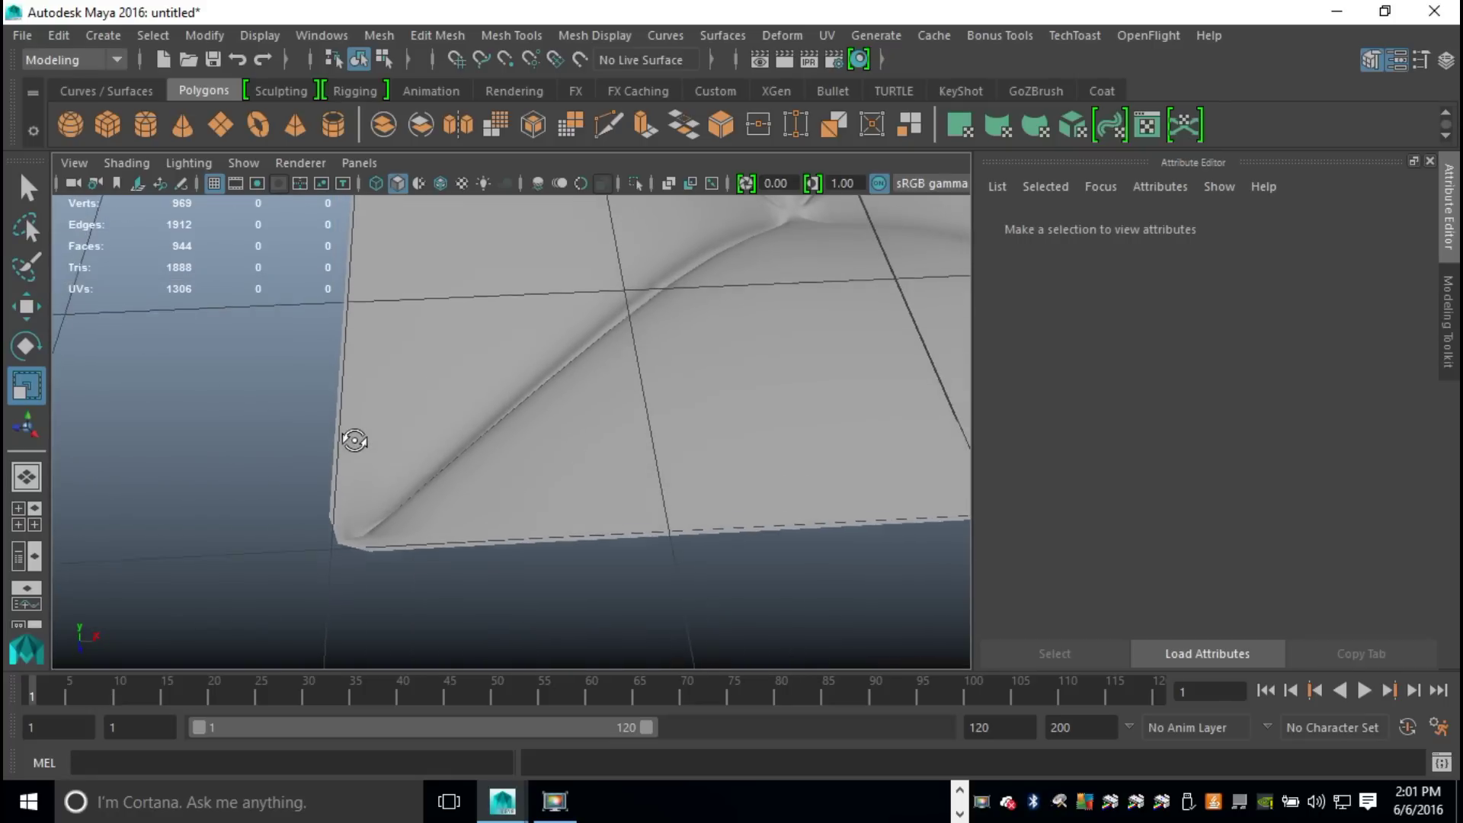
pyautogui.click(602, 503)
pyautogui.scroll(-5, 572, 526)
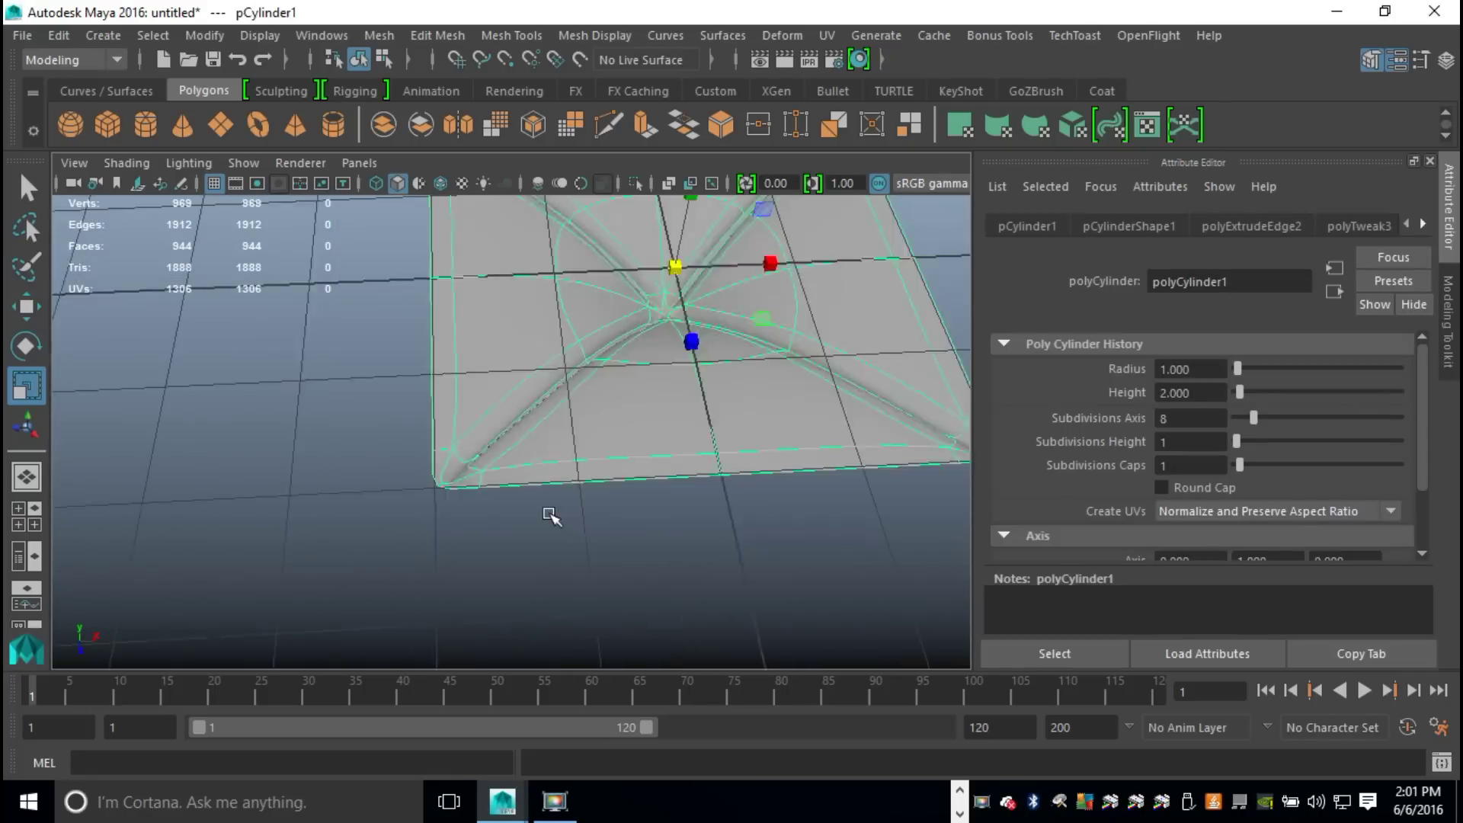
# Step: Apply Mesh > Smooth to the tufted plane, raising it to 249 vertices
pyautogui.press('1')
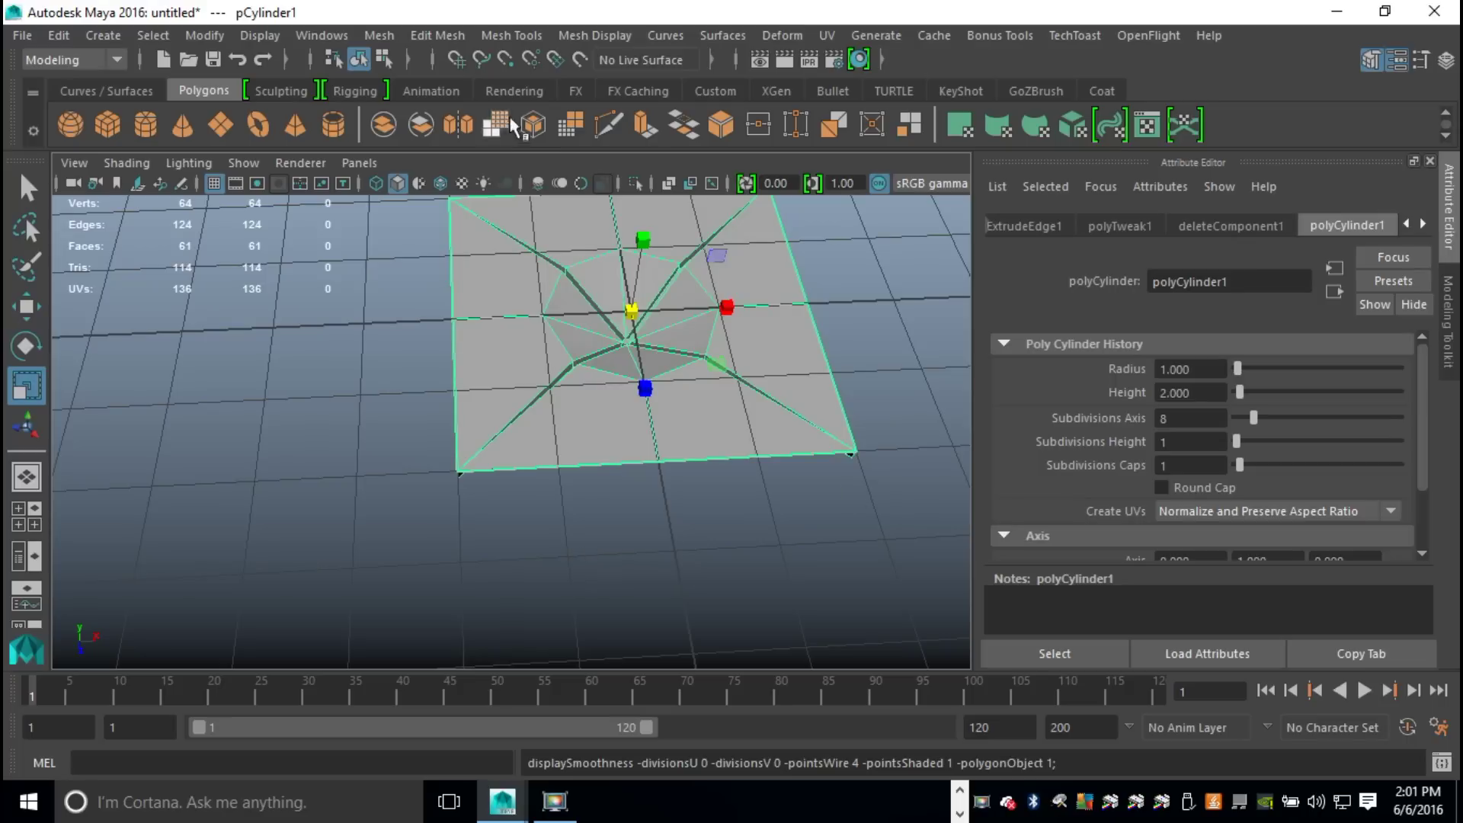
pyautogui.click(379, 35)
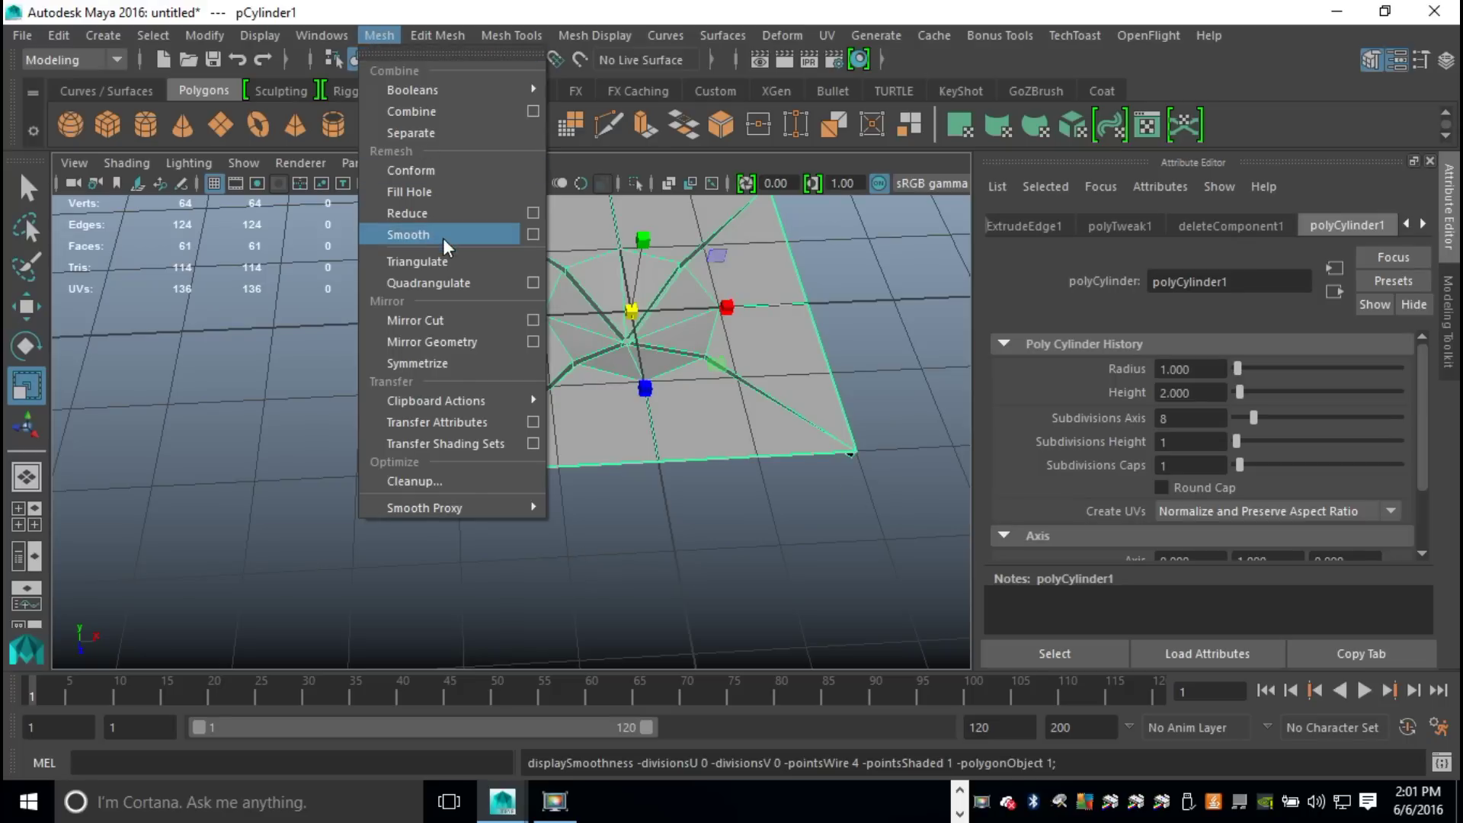
pyautogui.click(418, 238)
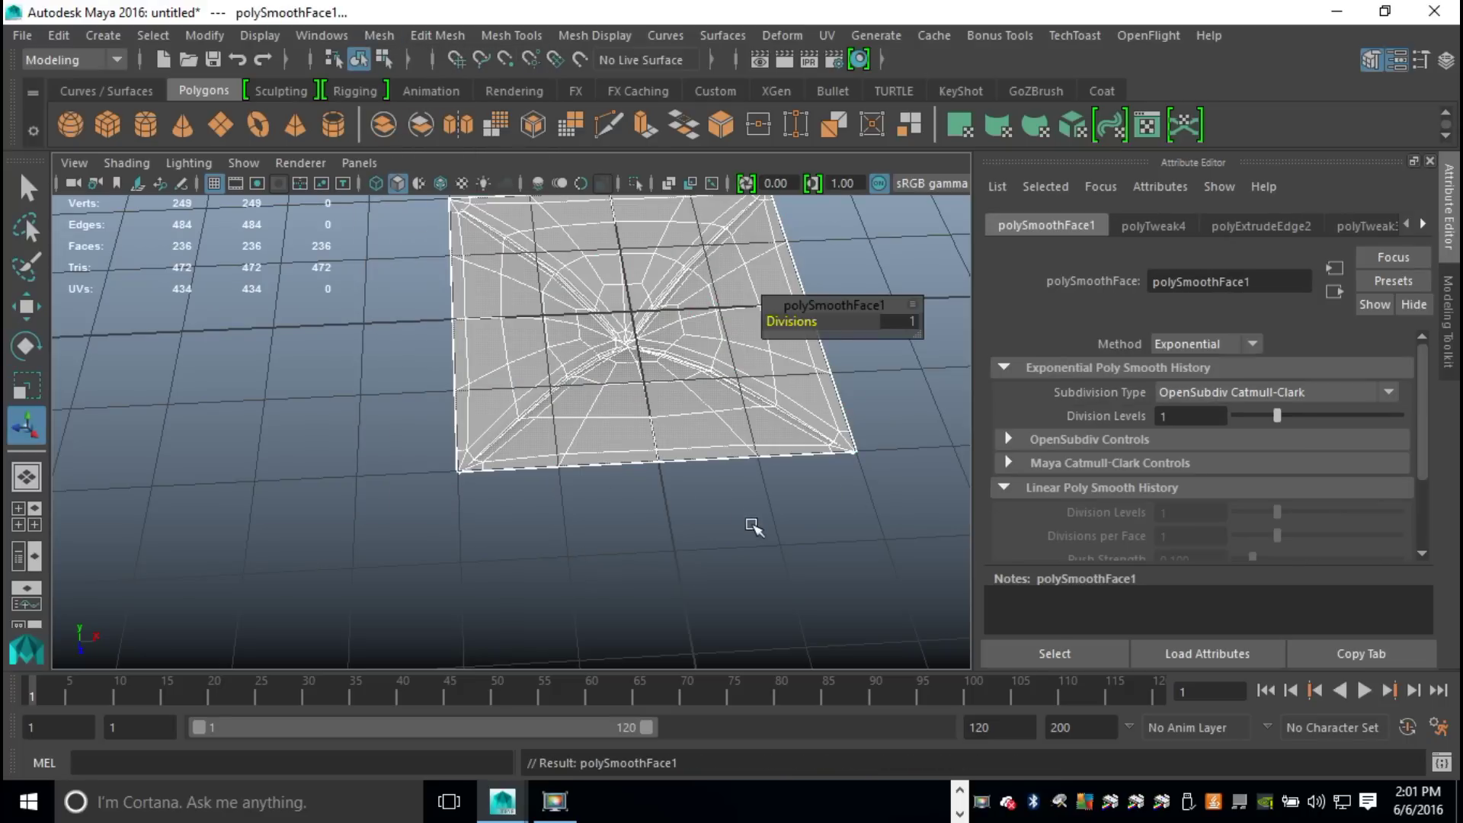
pyautogui.click(681, 570)
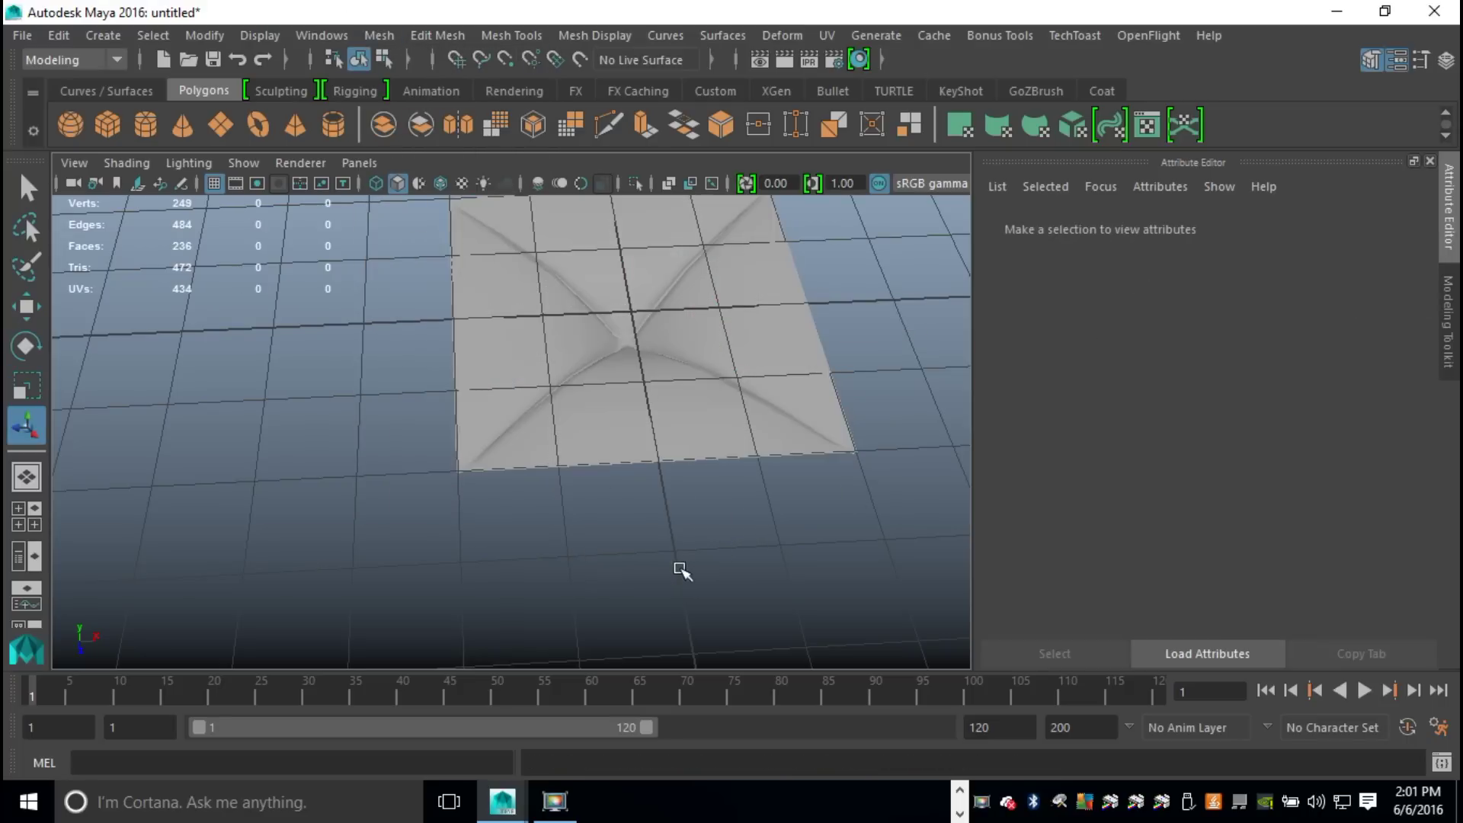
# Step: Inspect the smoothed wireframe in the maximized top view, then return to perspective
pyautogui.click(34, 524)
pyautogui.press('space')
pyautogui.scroll(3, 476, 560)
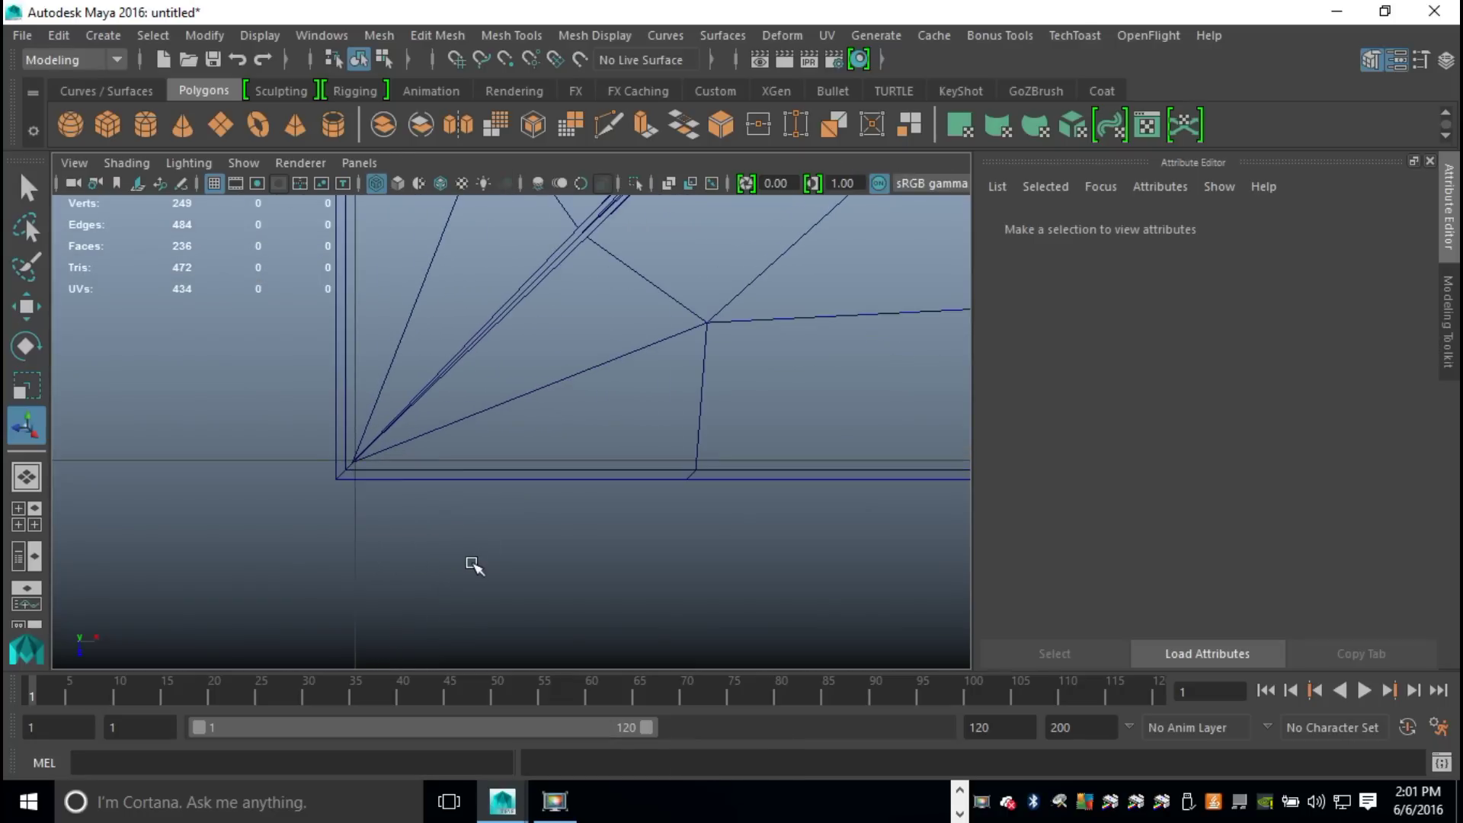
pyautogui.scroll(-6, 470, 581)
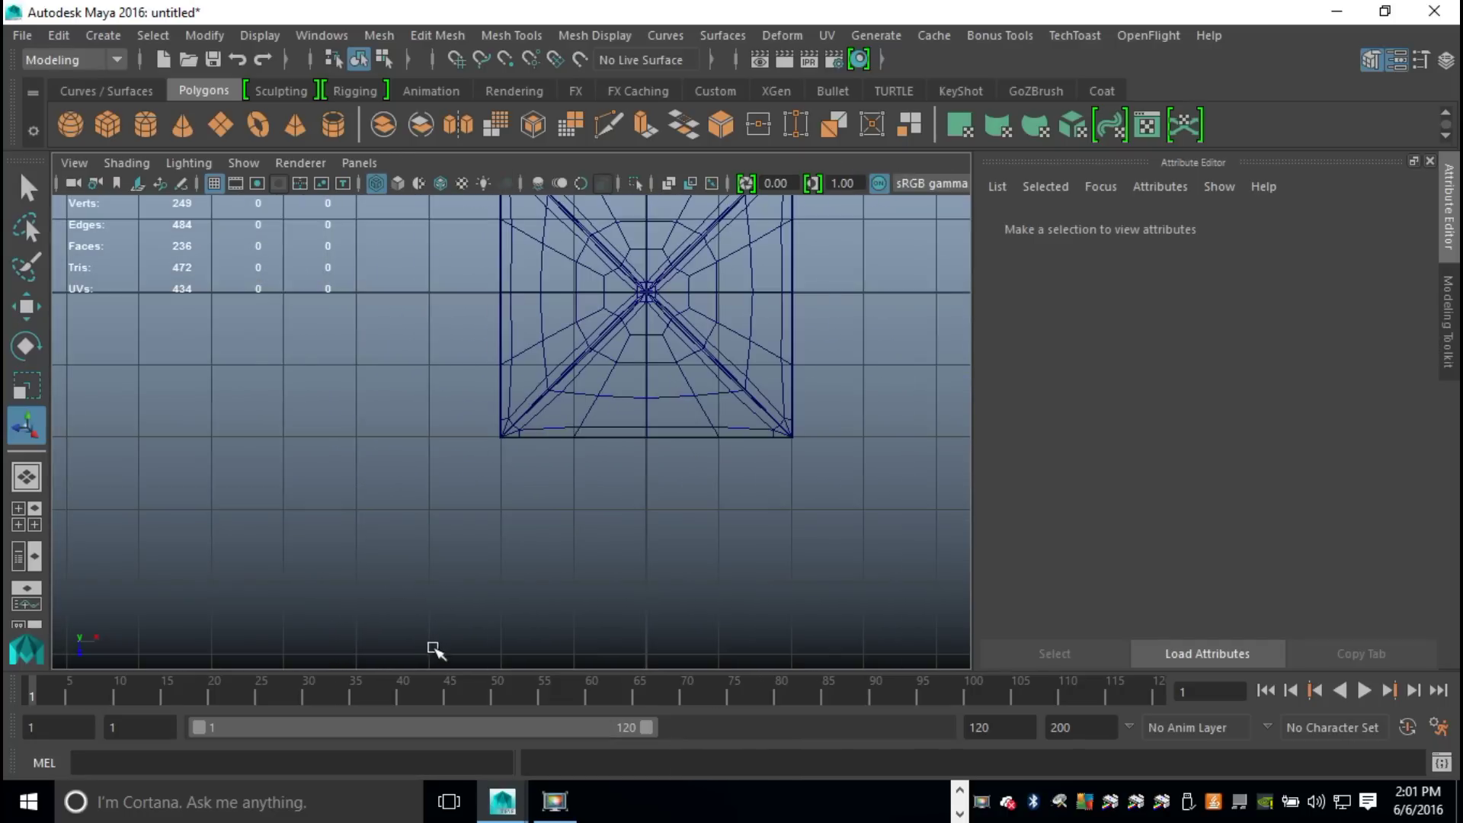
pyautogui.keyDown('alt'); pyautogui.moveTo(722, 582); pyautogui.dragTo(369, 647, button='middle'); pyautogui.keyUp('alt')
pyautogui.scroll(4, 555, 579)
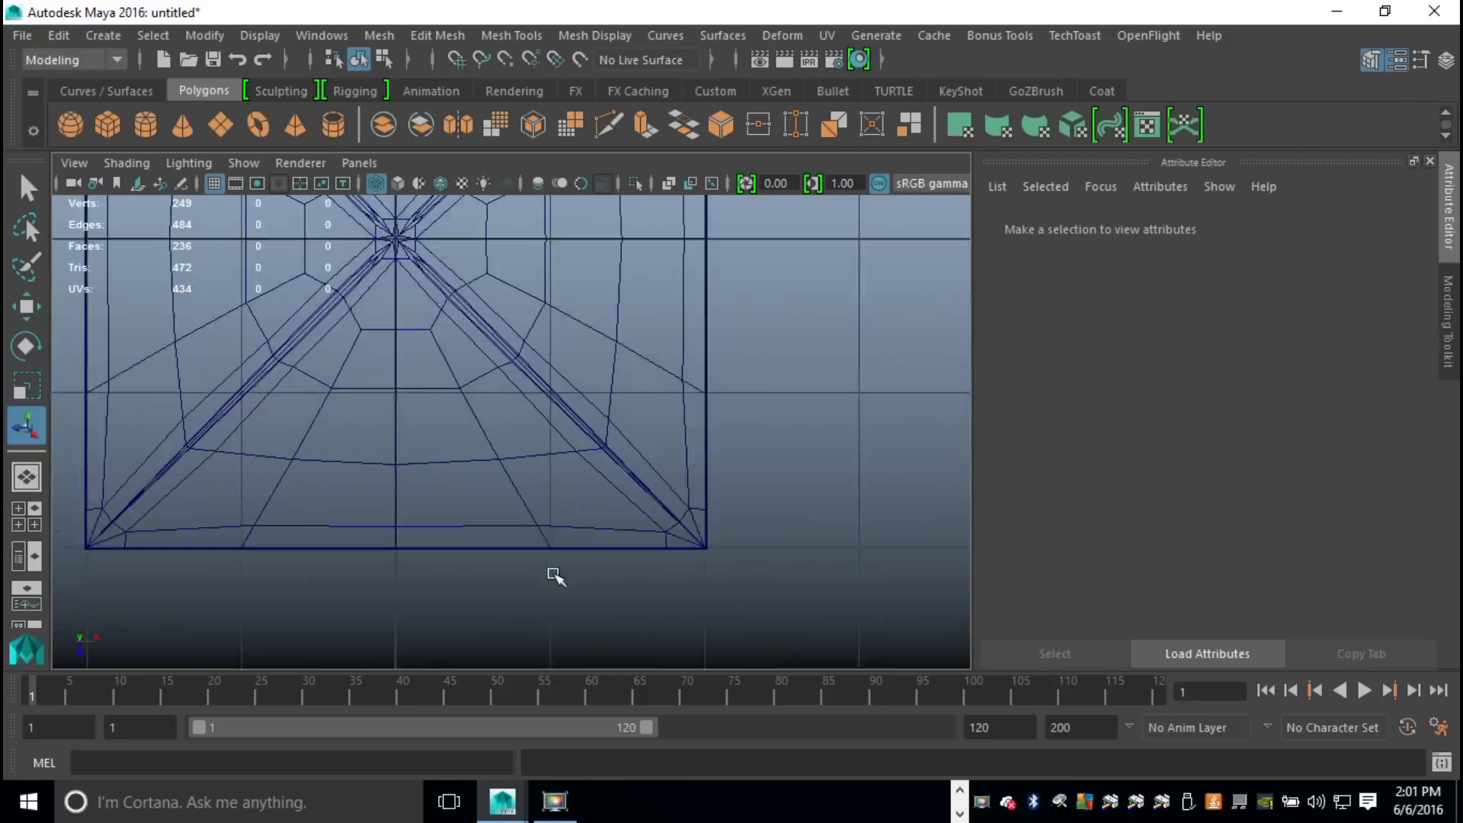
pyautogui.keyDown('alt'); pyautogui.moveTo(526, 437); pyautogui.dragTo(835, 541, button='middle'); pyautogui.keyUp('alt')
pyautogui.click(36, 510)
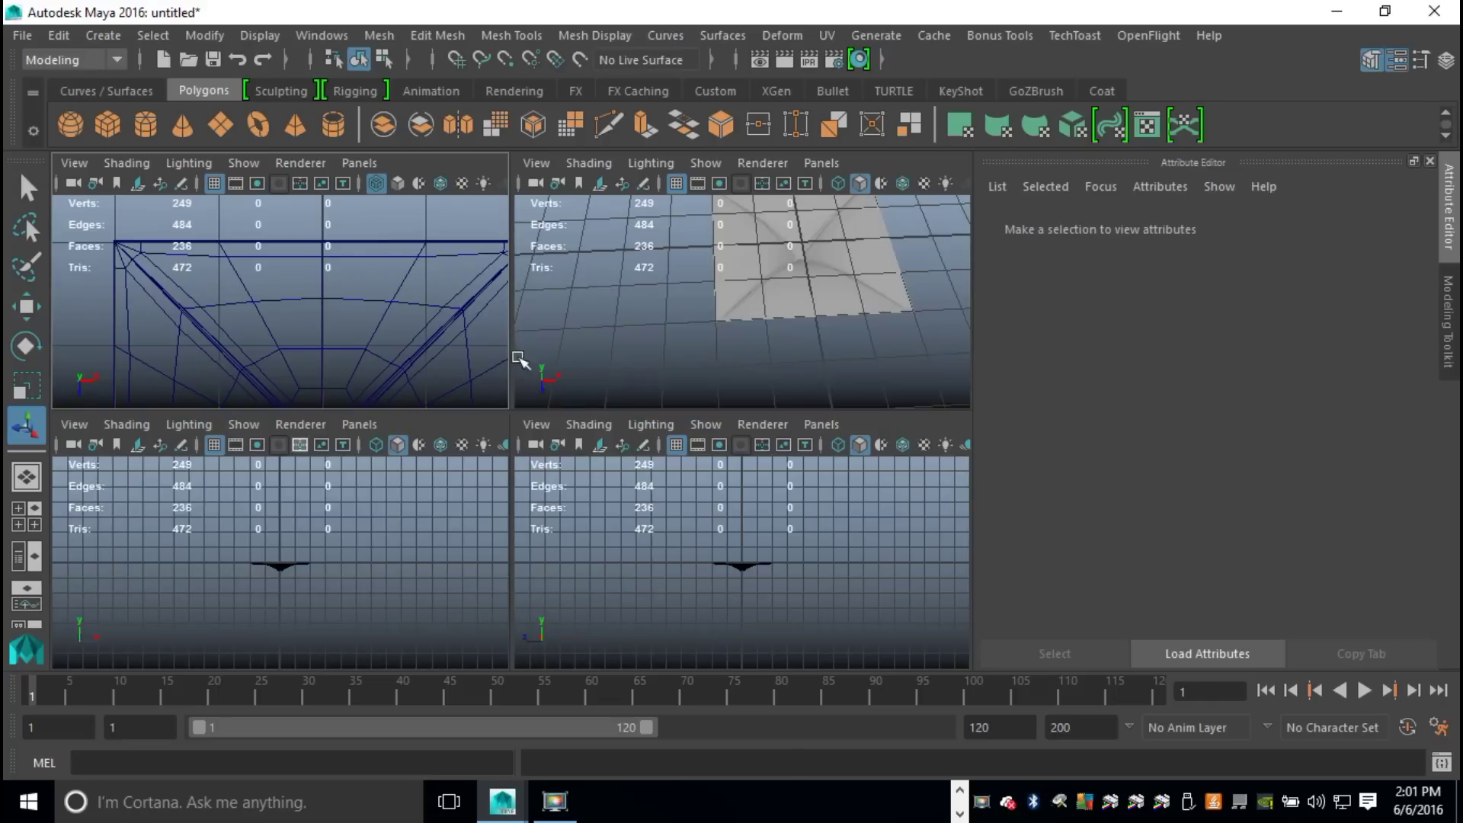
pyautogui.press('space')
pyautogui.scroll(-3, 598, 476)
pyautogui.scroll(4, 552, 522)
# Step: Create a polygon sphere and scale it down to a tiny ball
pyautogui.keyDown('alt'); pyautogui.moveTo(552, 521); pyautogui.dragTo(570, 564, button='right'); pyautogui.keyUp('alt')
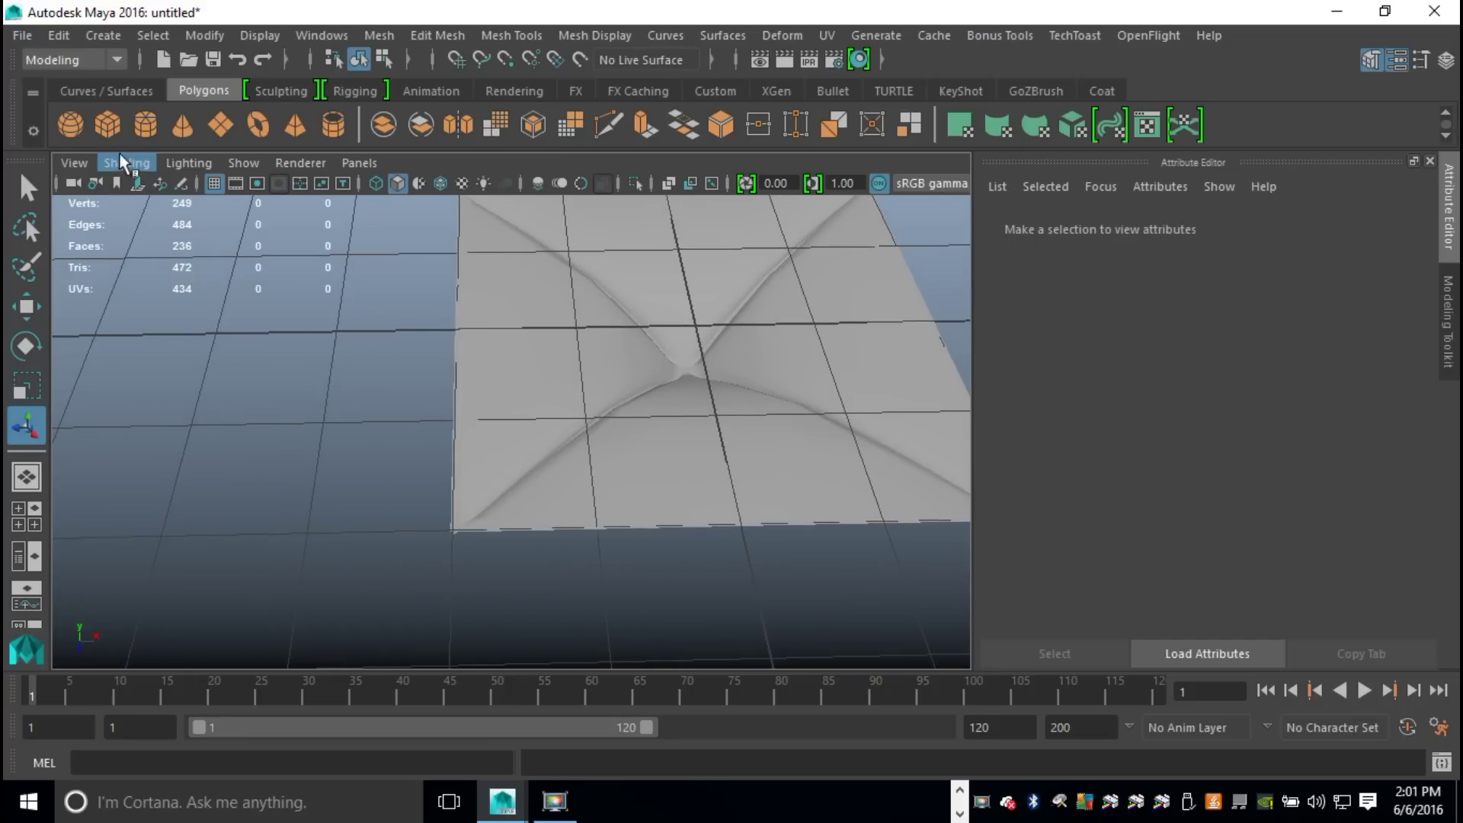
pyautogui.click(70, 124)
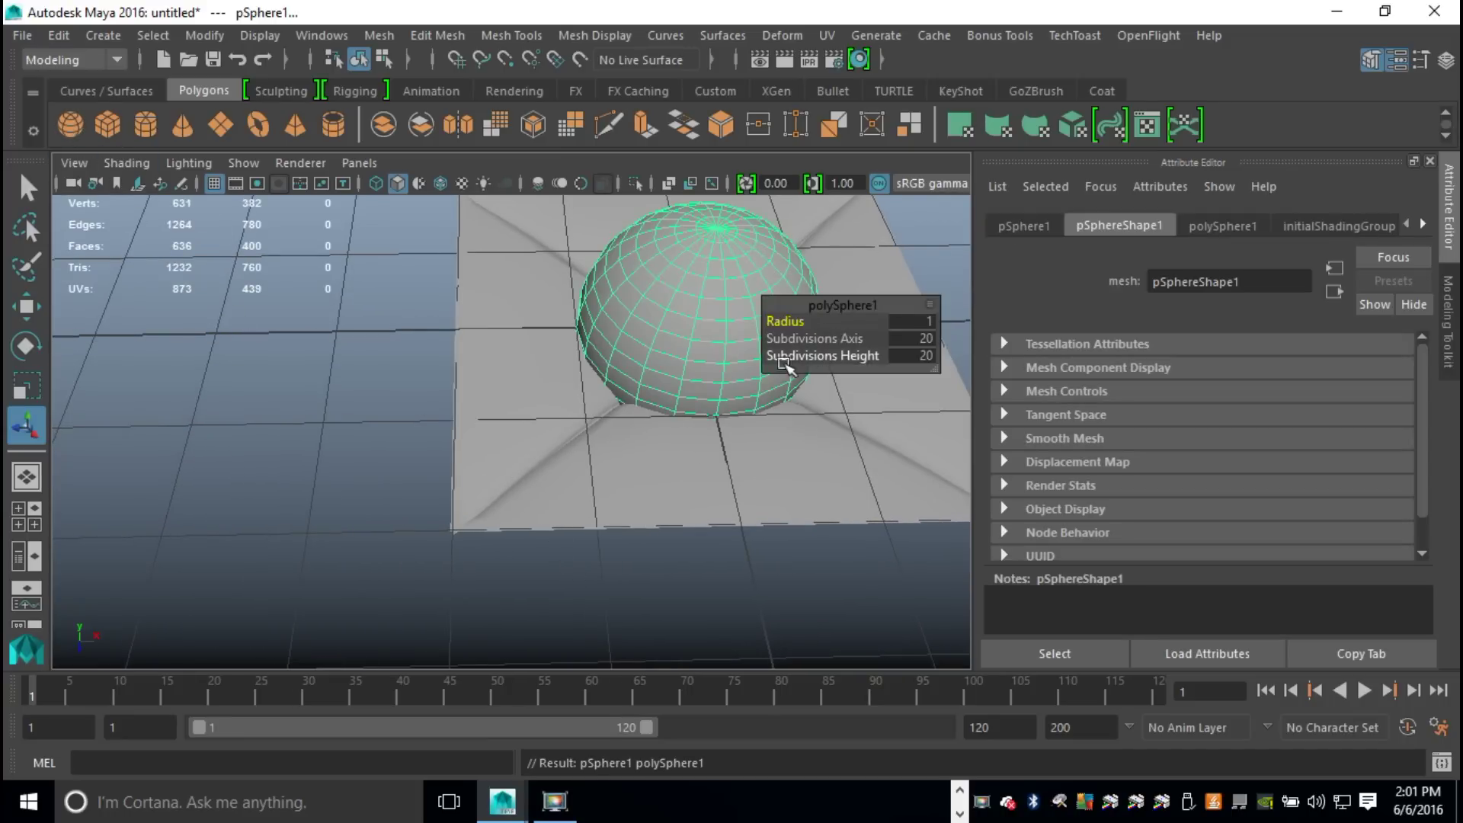
pyautogui.press('3')
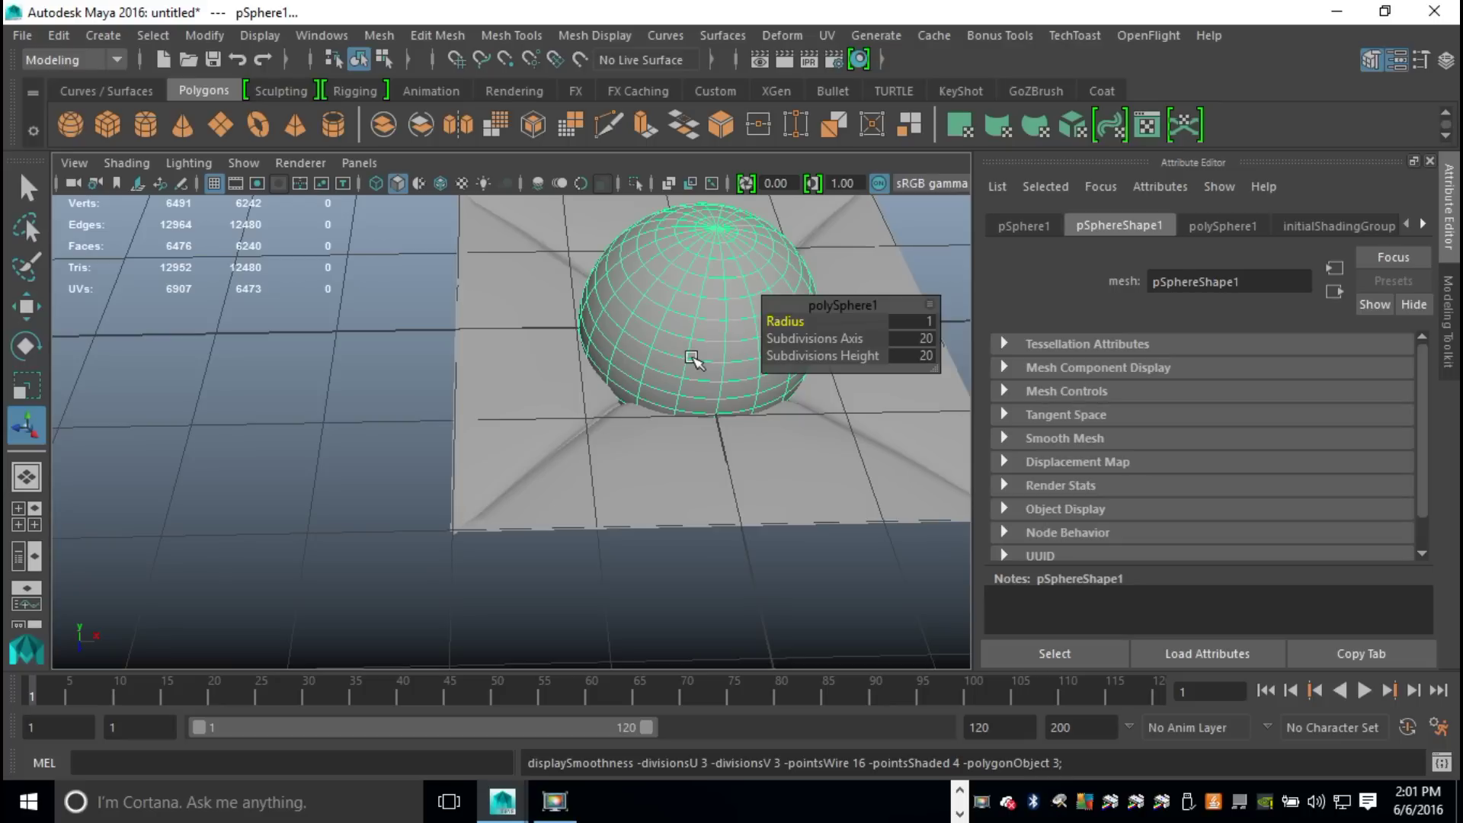
pyautogui.press('1')
pyautogui.press('r')
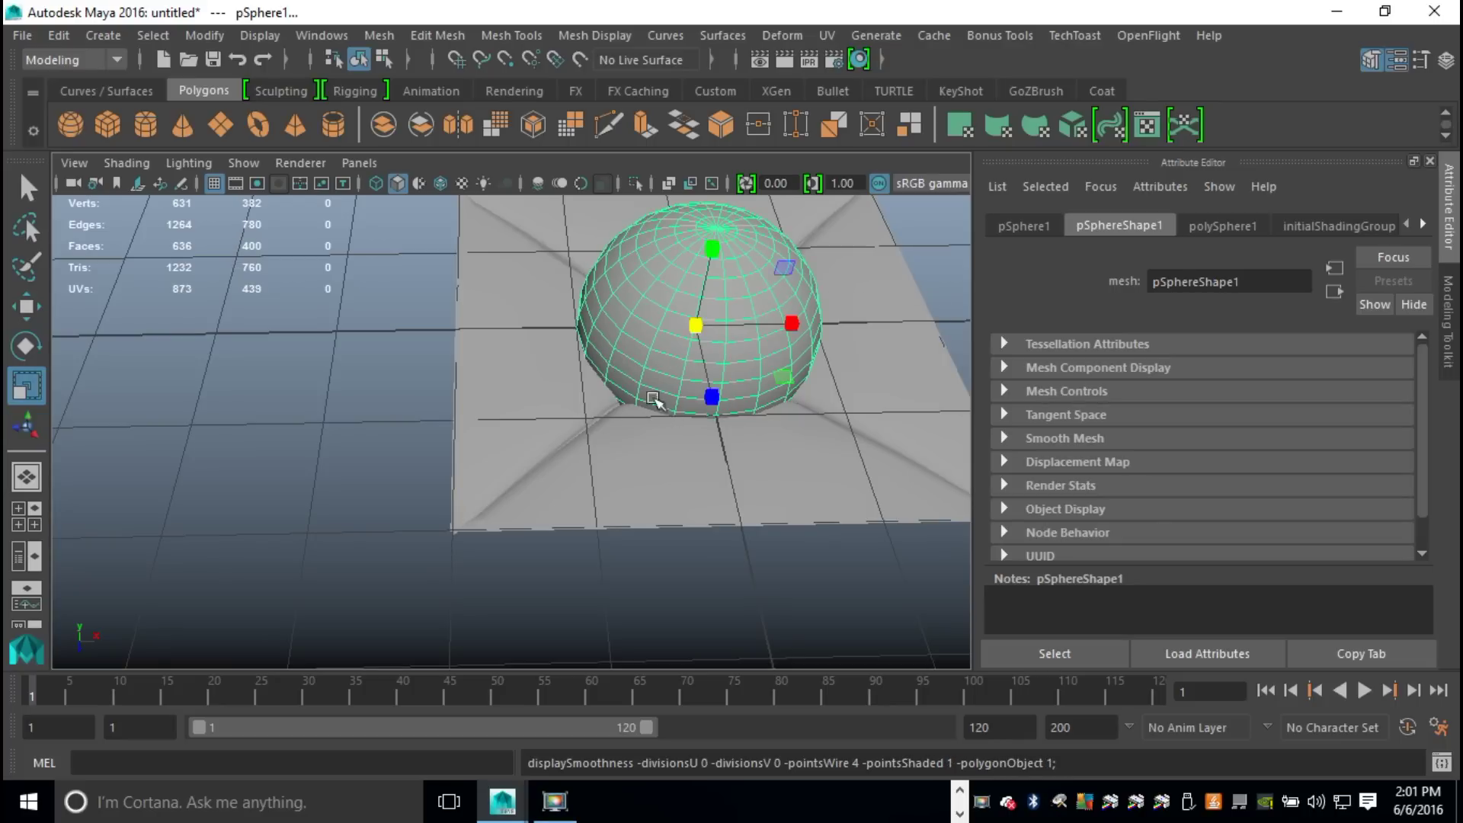
pyautogui.moveTo(688, 342); pyautogui.dragTo(518, 351)
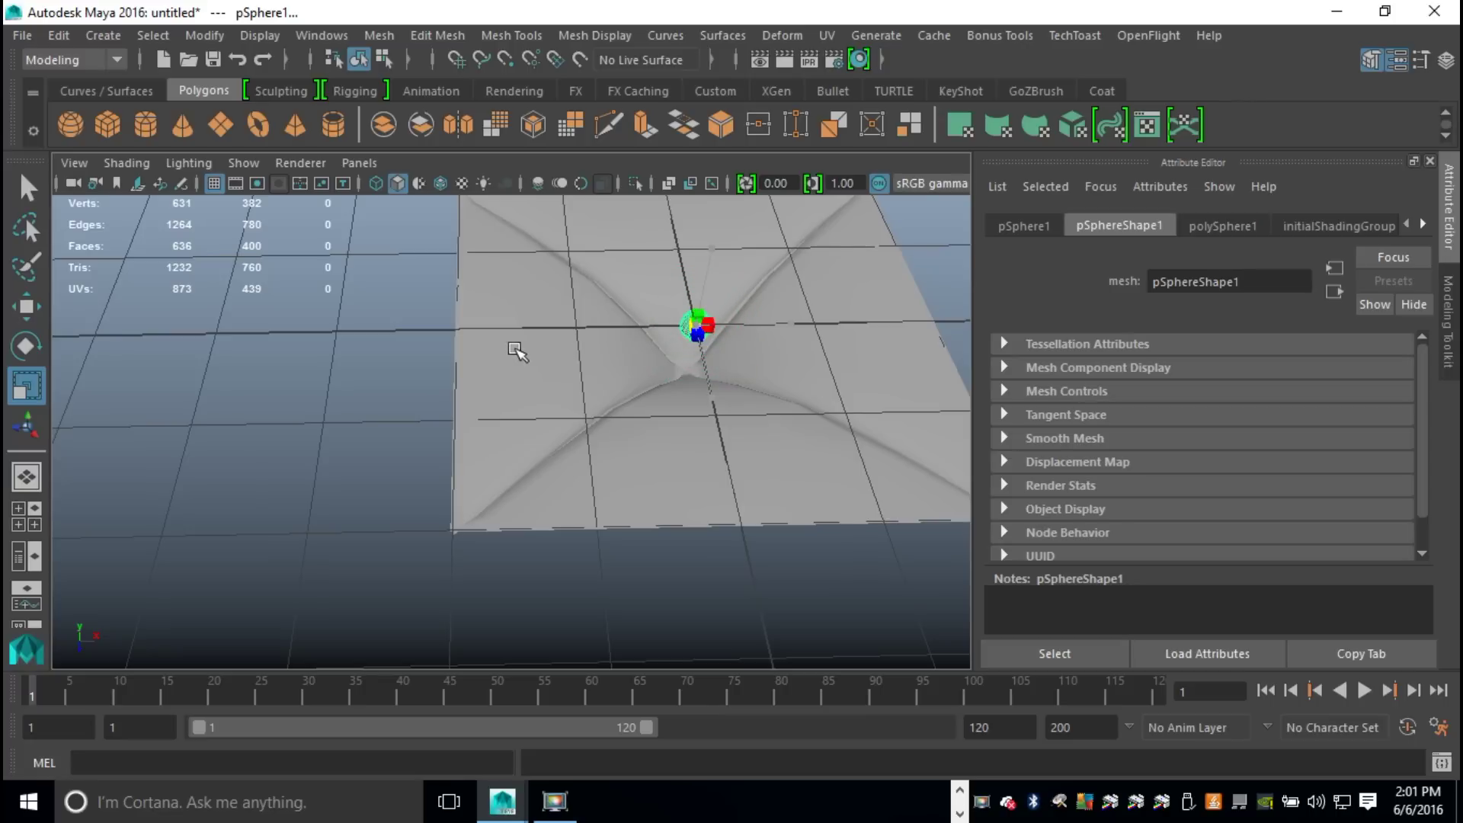
# Step: Lower the sphere into the panel's centre dimple using the wireframe front view
pyautogui.click(25, 517)
pyautogui.press('space')
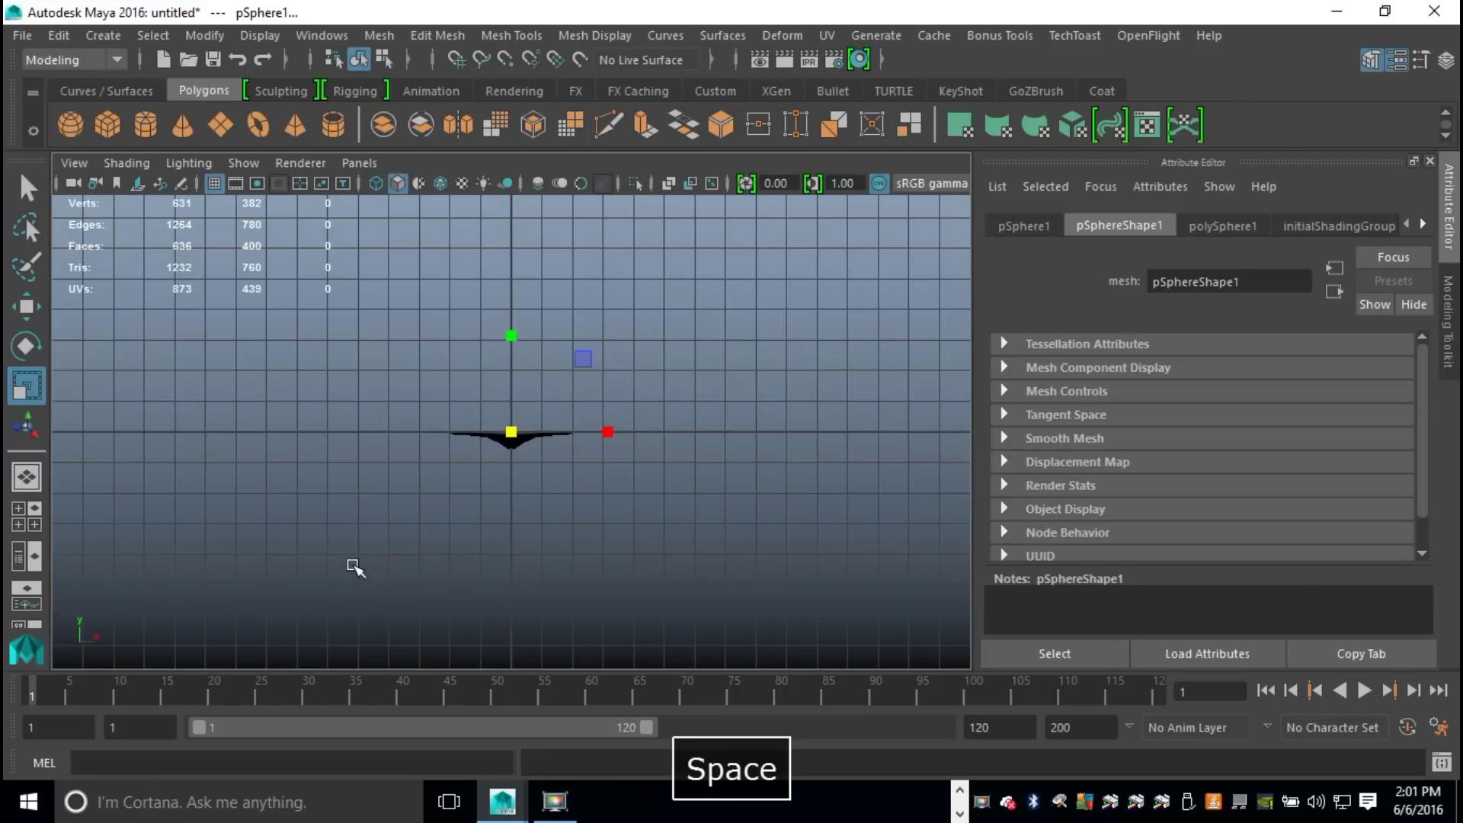
pyautogui.press('4')
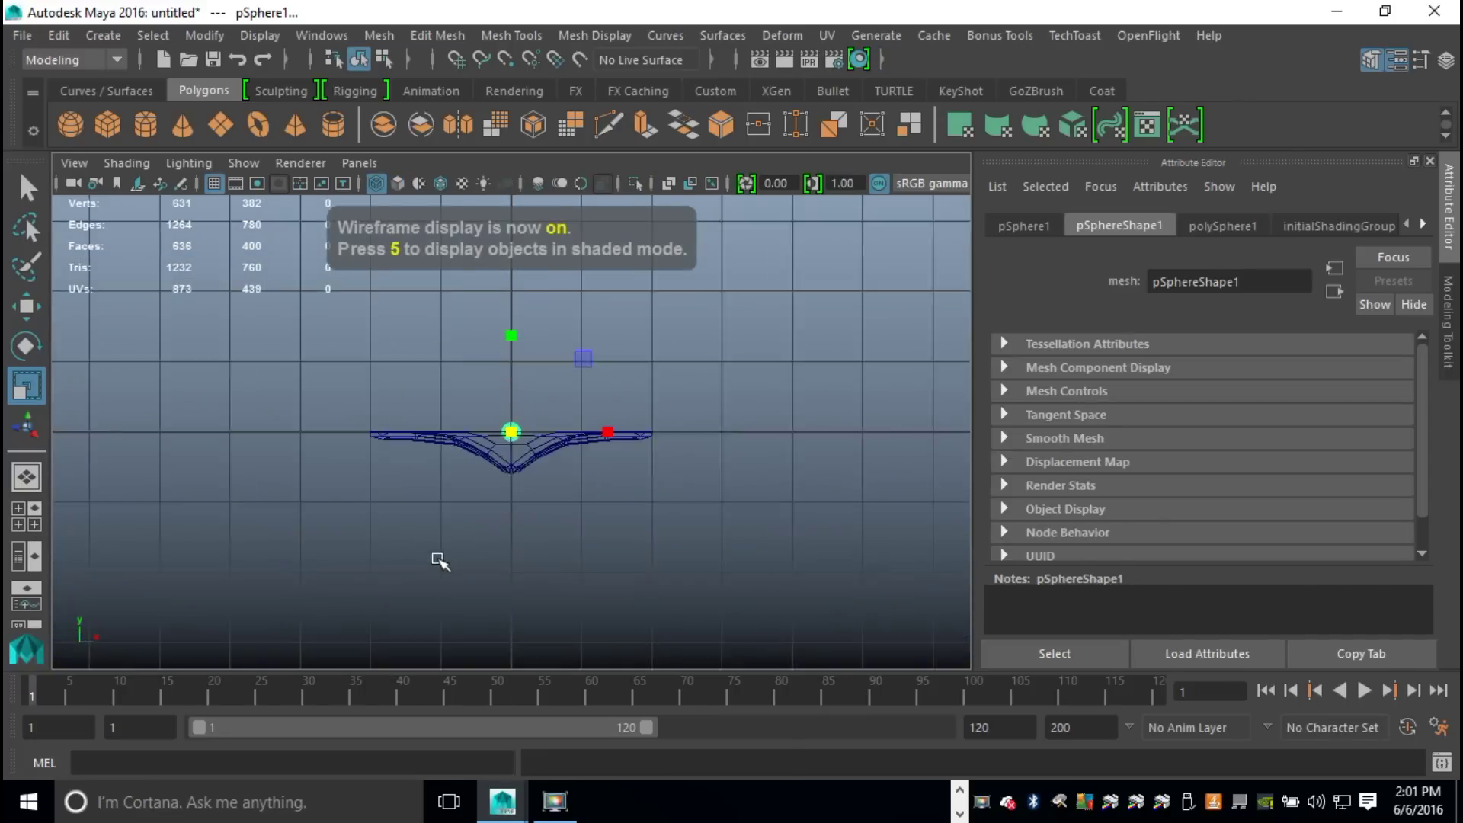
pyautogui.press('w')
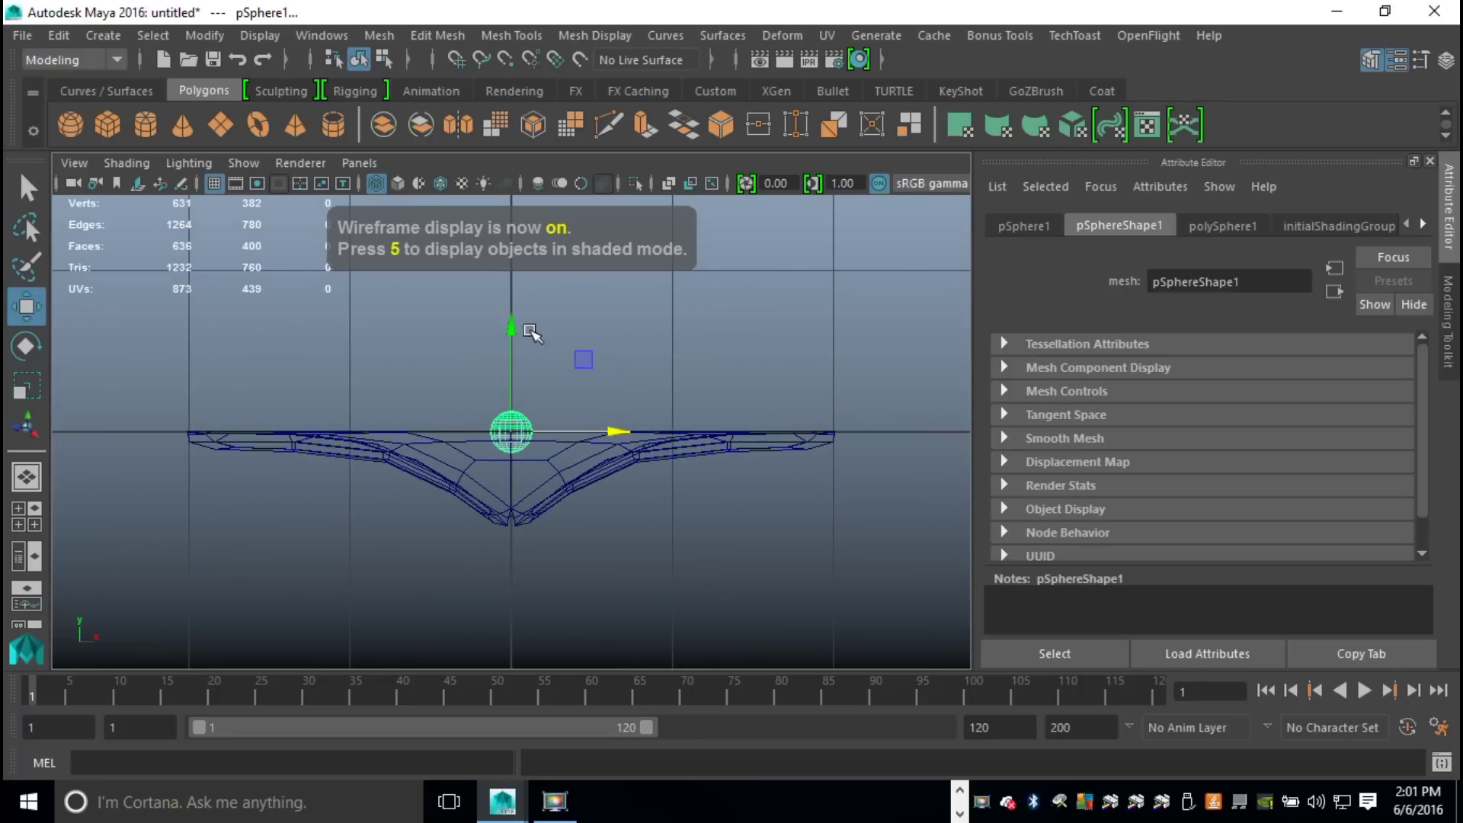
pyautogui.moveTo(511, 324); pyautogui.dragTo(507, 405)
pyautogui.click(21, 512)
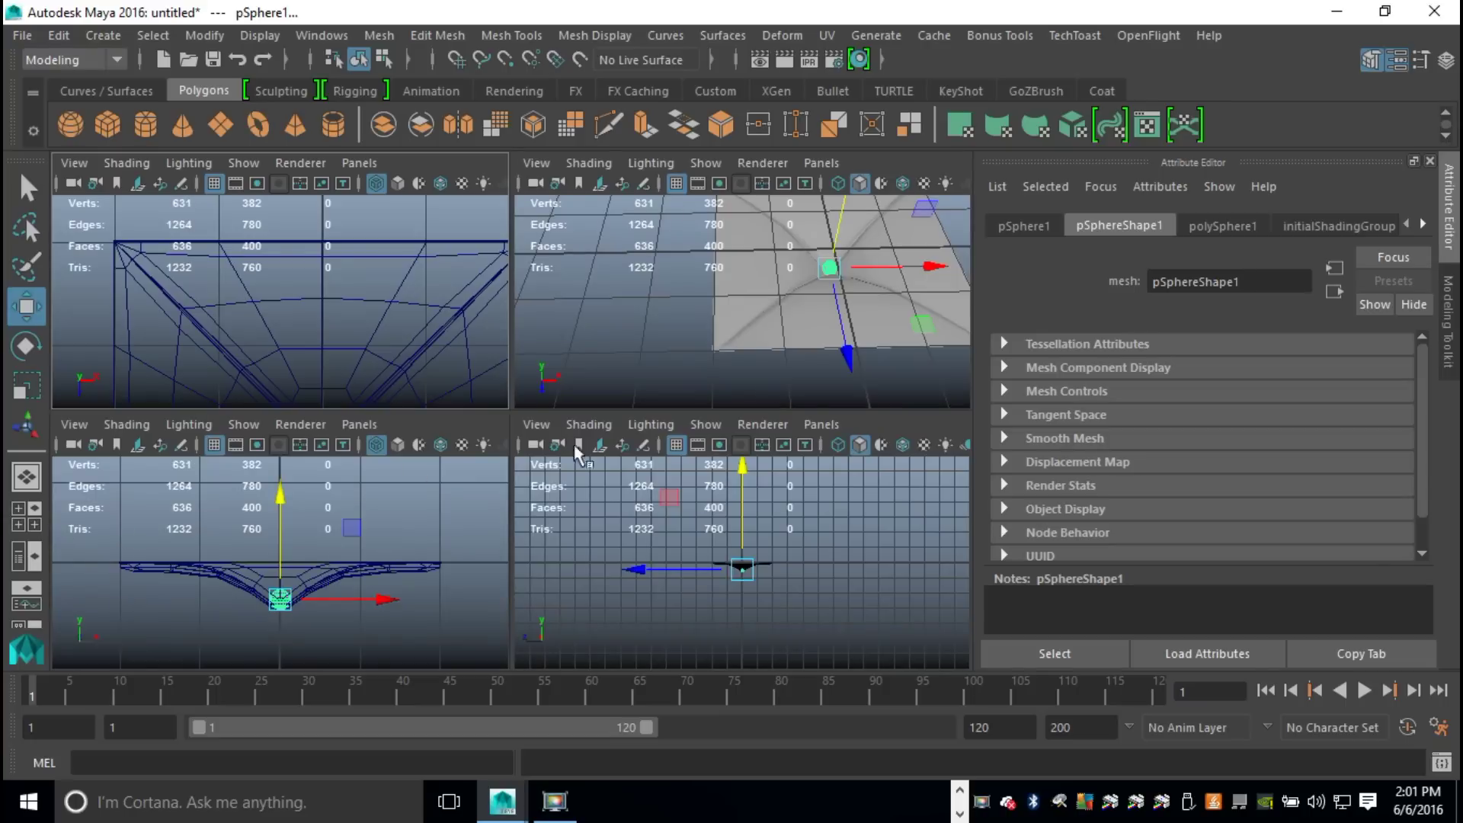
pyautogui.press('space')
pyautogui.click(339, 432)
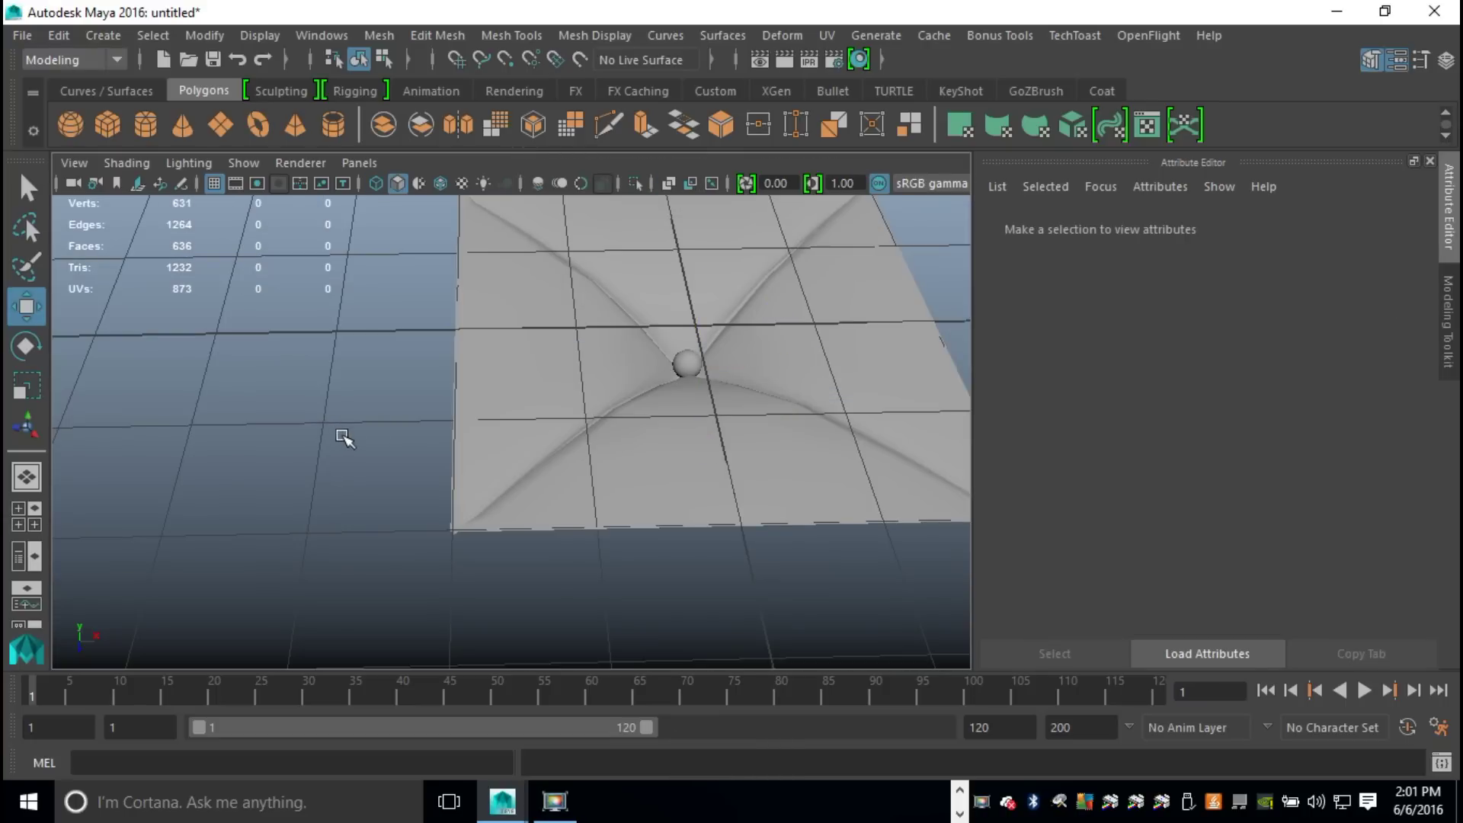
pyautogui.keyDown('alt'); pyautogui.moveTo(342, 435); pyautogui.dragTo(450, 472); pyautogui.keyUp('alt')
# Step: Squash the button sphere flatter in Y and frame the view on it
pyautogui.click(724, 401)
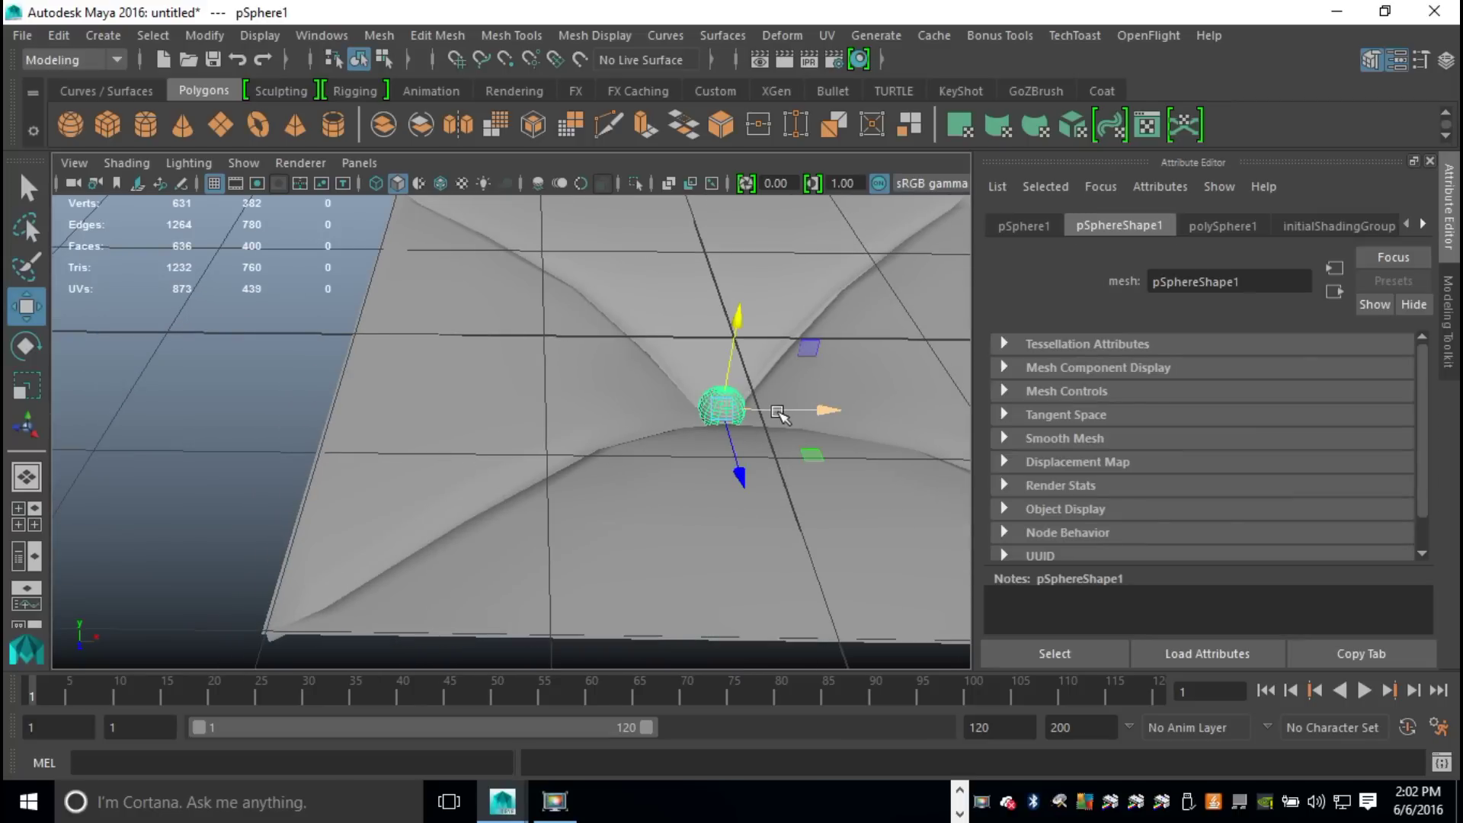
pyautogui.press('r')
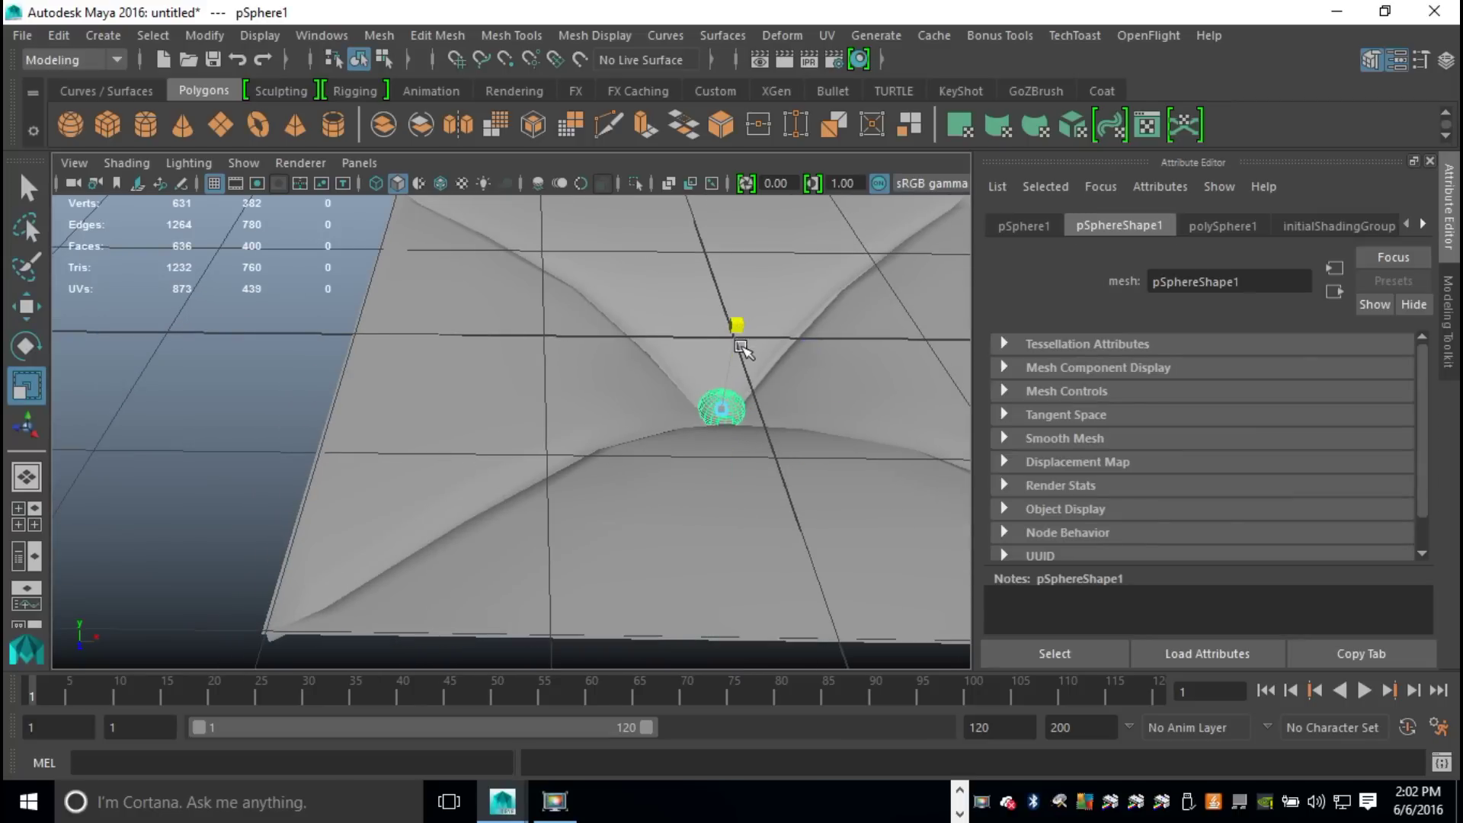
pyautogui.moveTo(745, 371); pyautogui.dragTo(745, 371)
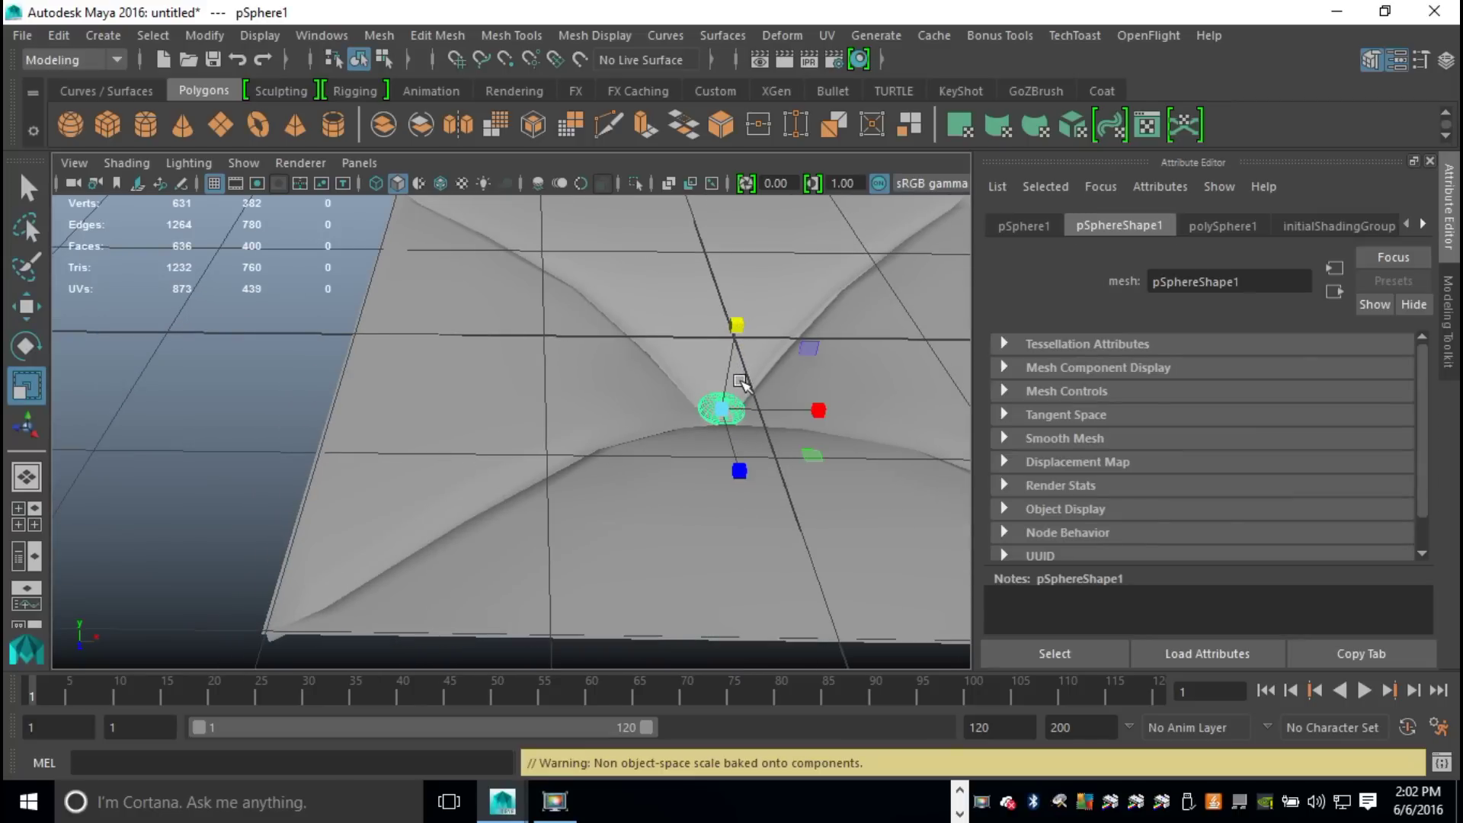
pyautogui.press('f')
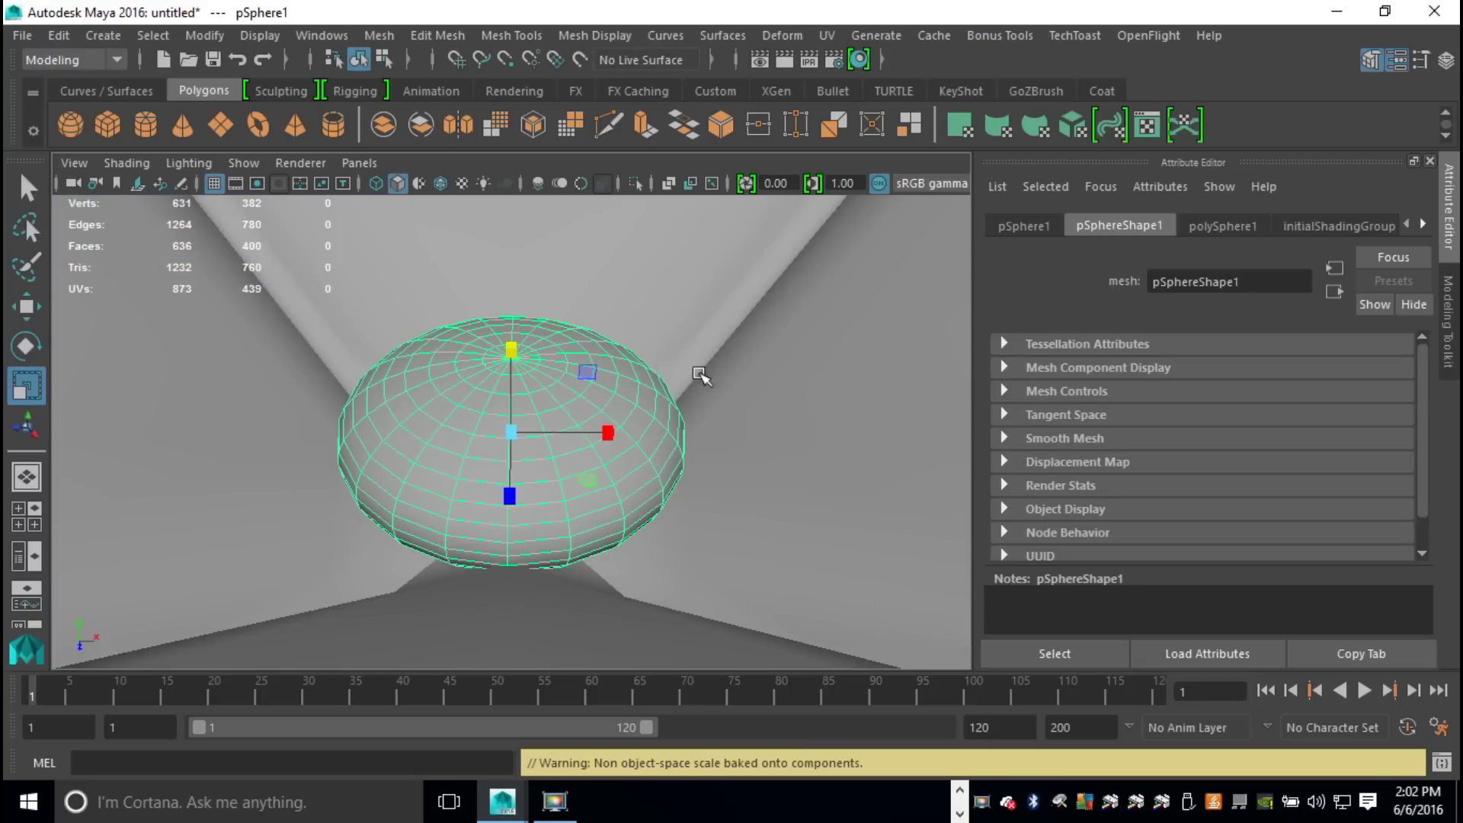
# Step: Lower the sphere deeper into the dimple, then select both sphere and panel
pyautogui.press('w')
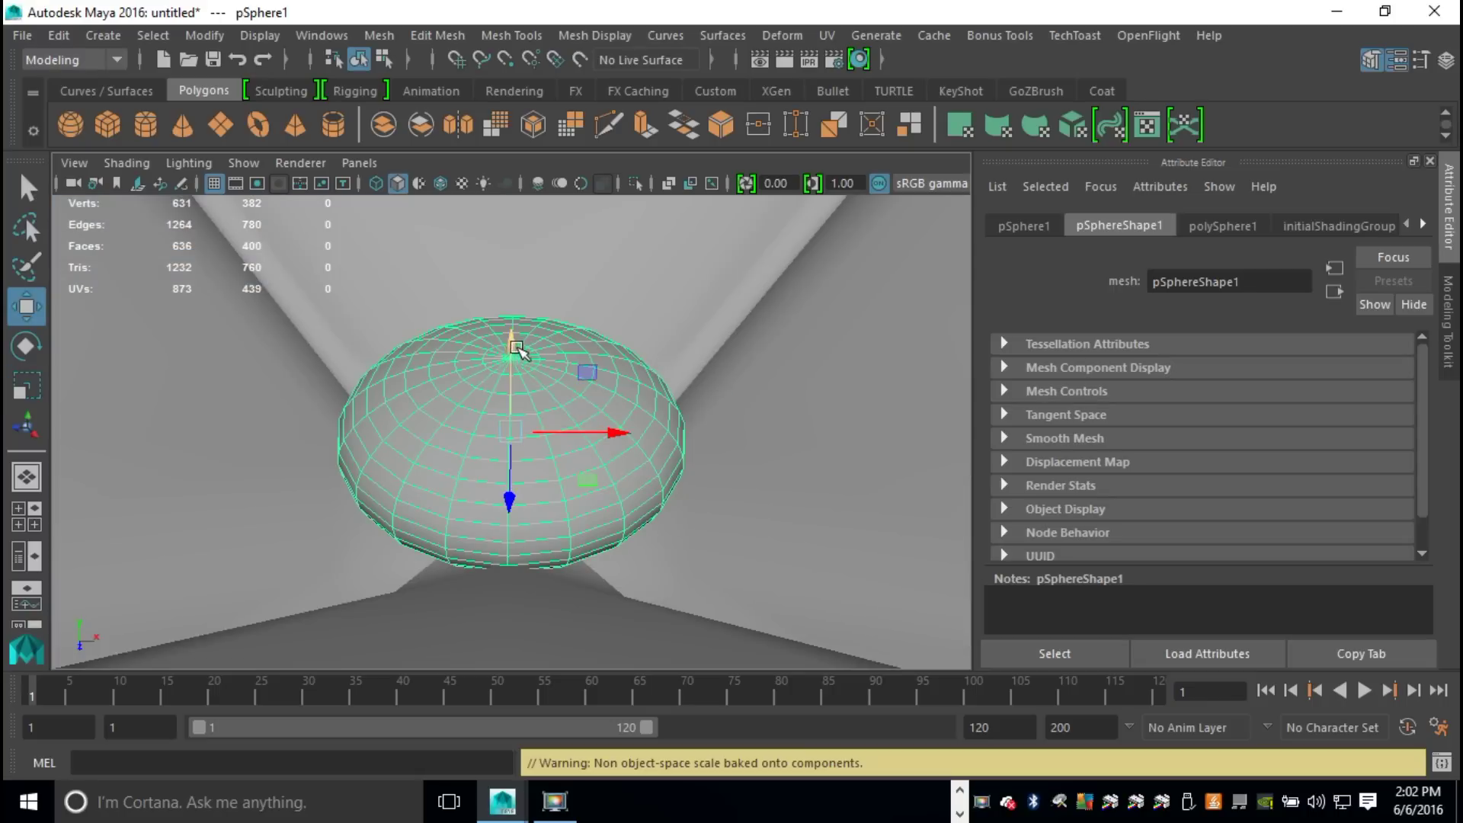
pyautogui.moveTo(517, 350); pyautogui.dragTo(531, 378)
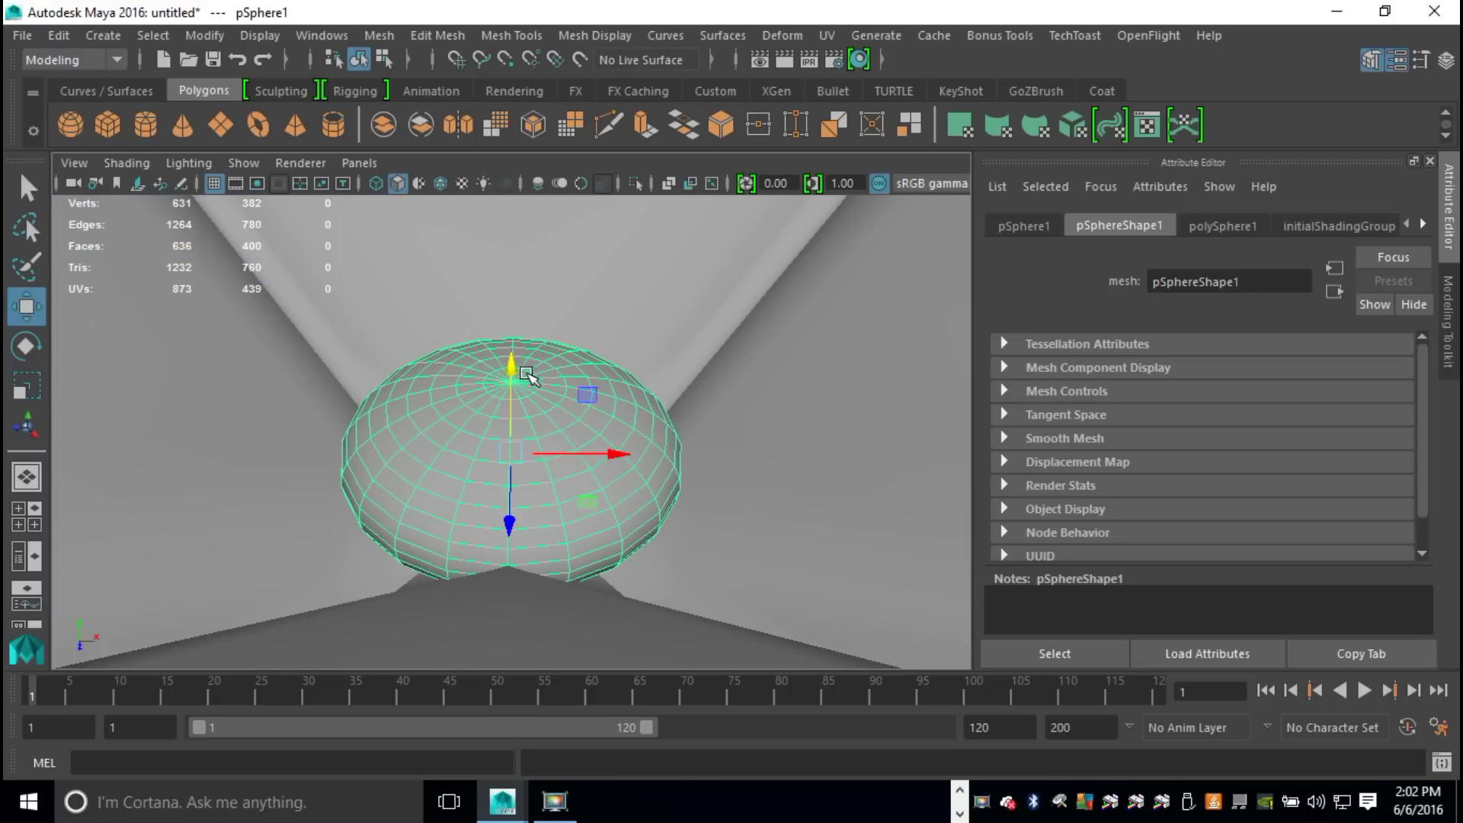
pyautogui.scroll(-5, 540, 406)
pyautogui.click(739, 427)
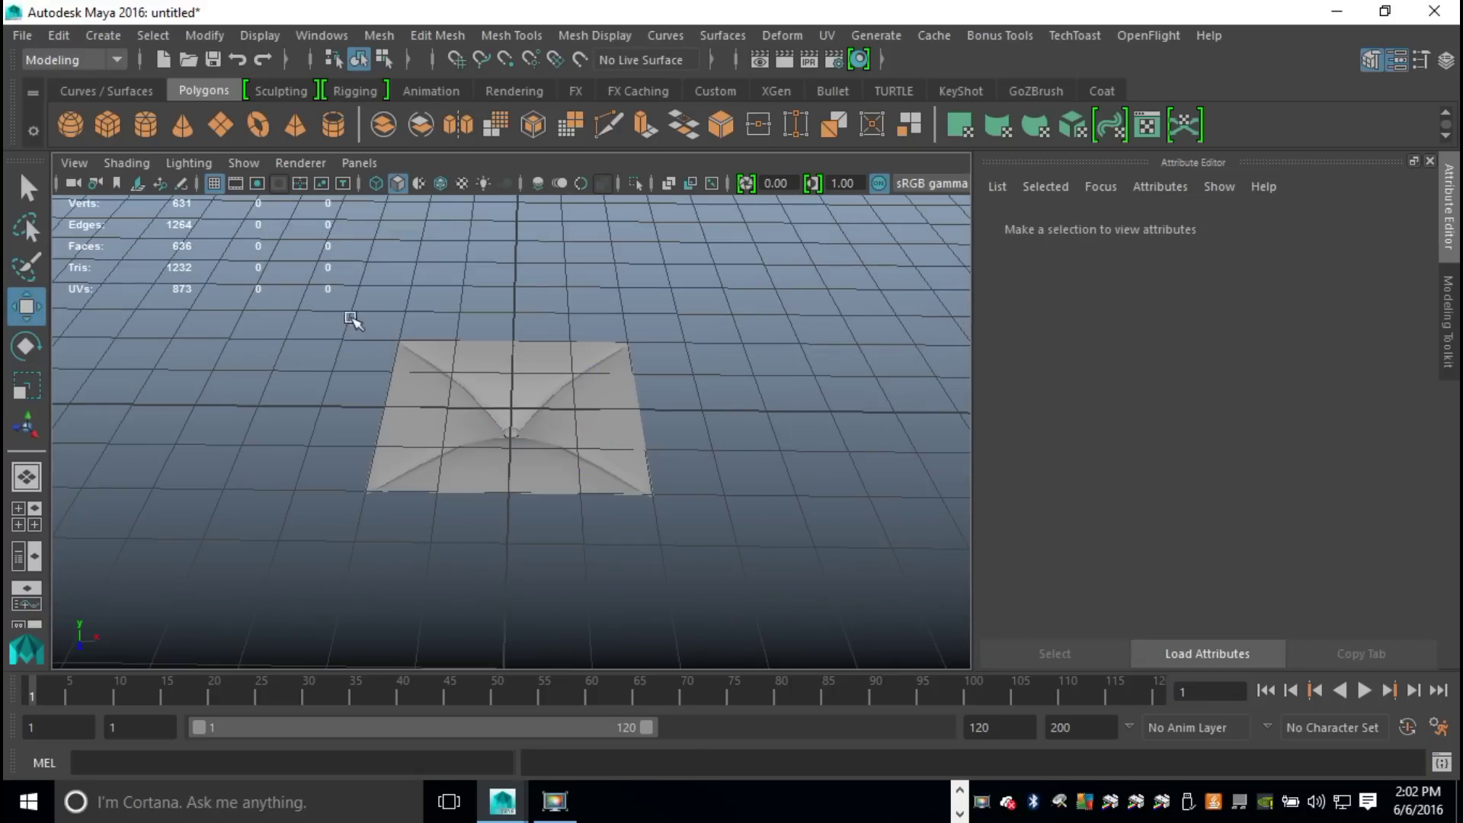
pyautogui.moveTo(293, 305); pyautogui.dragTo(737, 592)
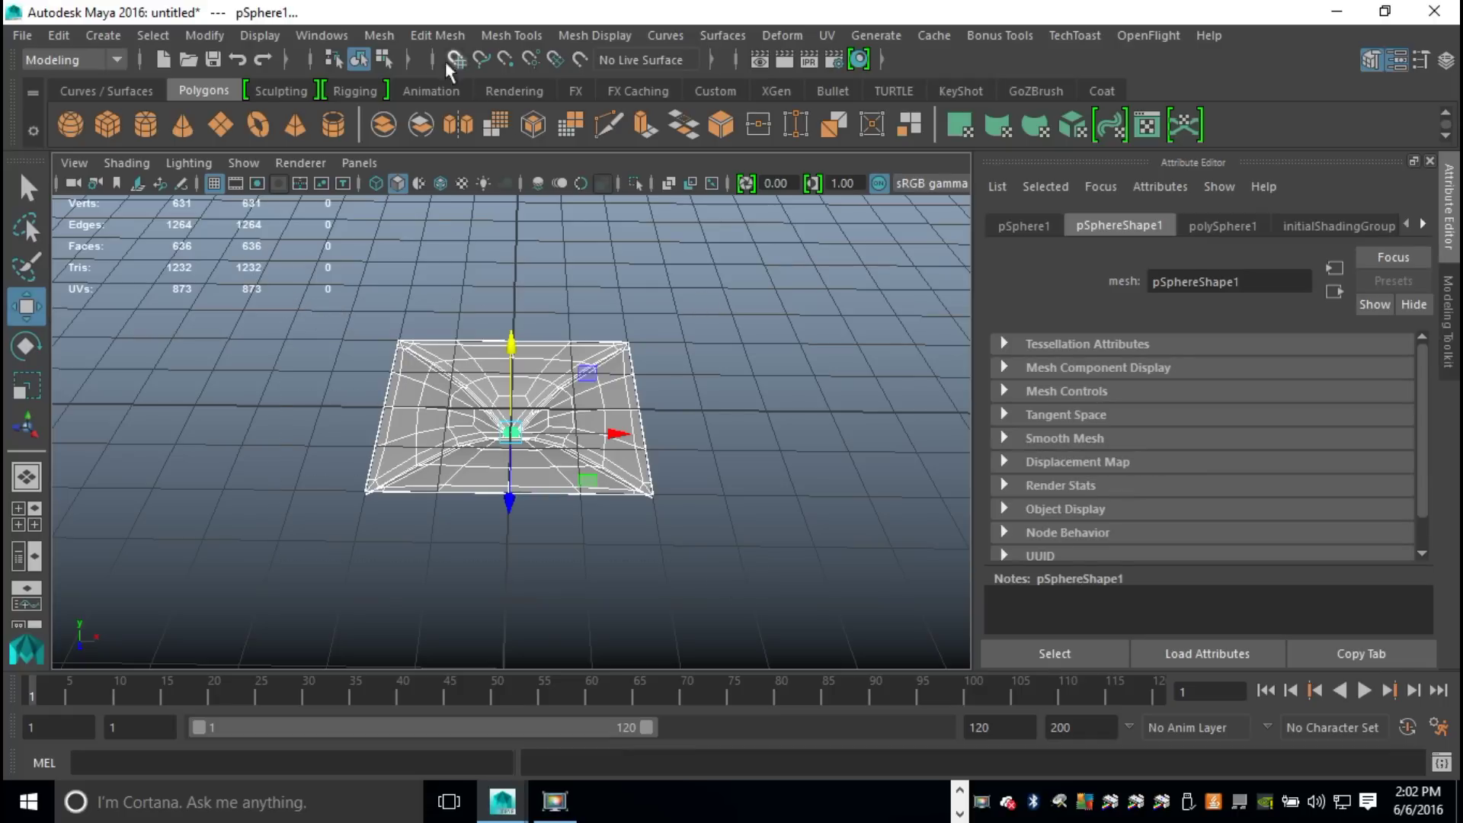
# Step: Combine the button sphere and panel into one mesh and reselect it
pyautogui.click(379, 35)
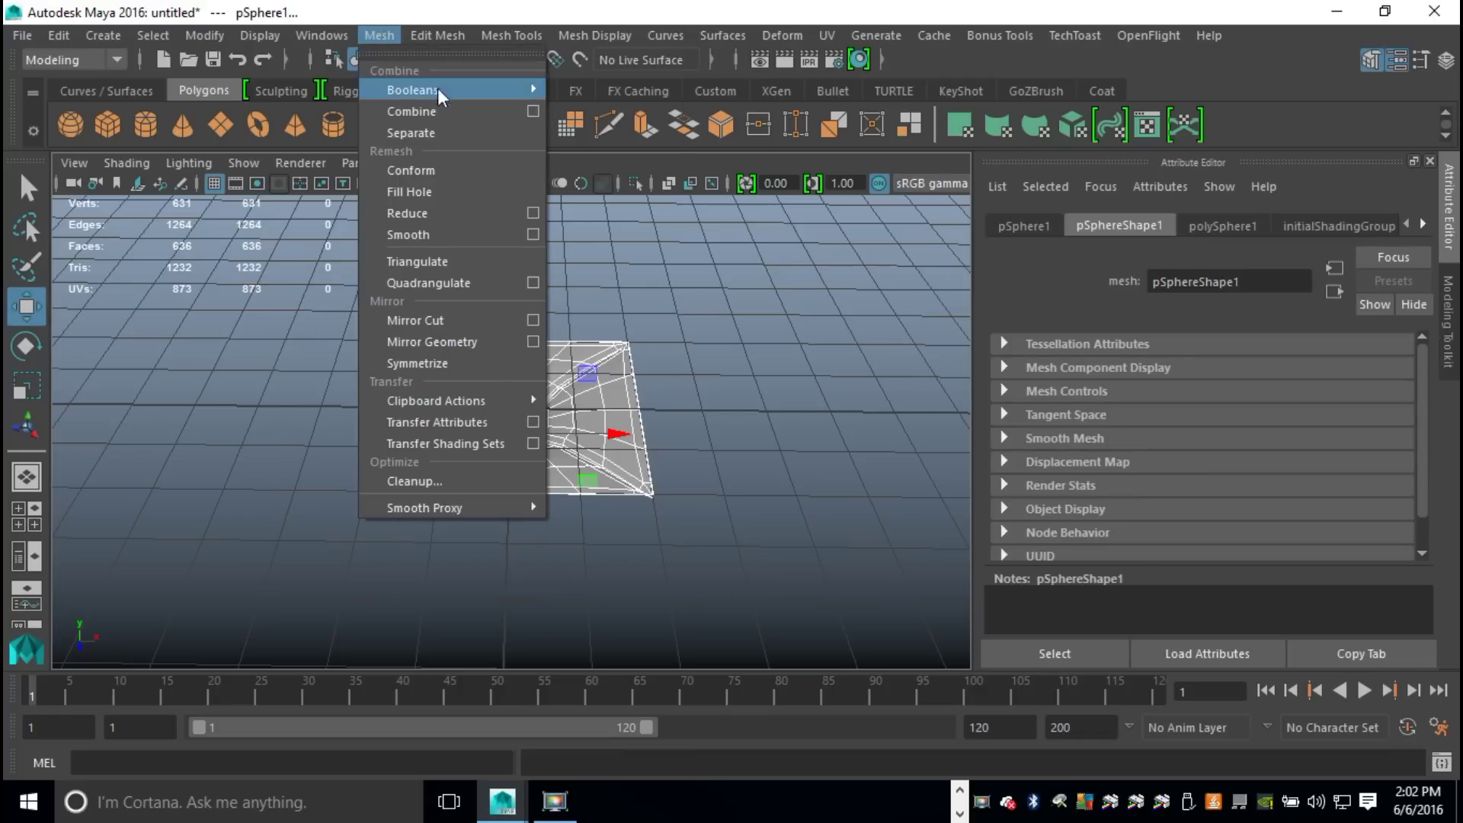
pyautogui.click(430, 112)
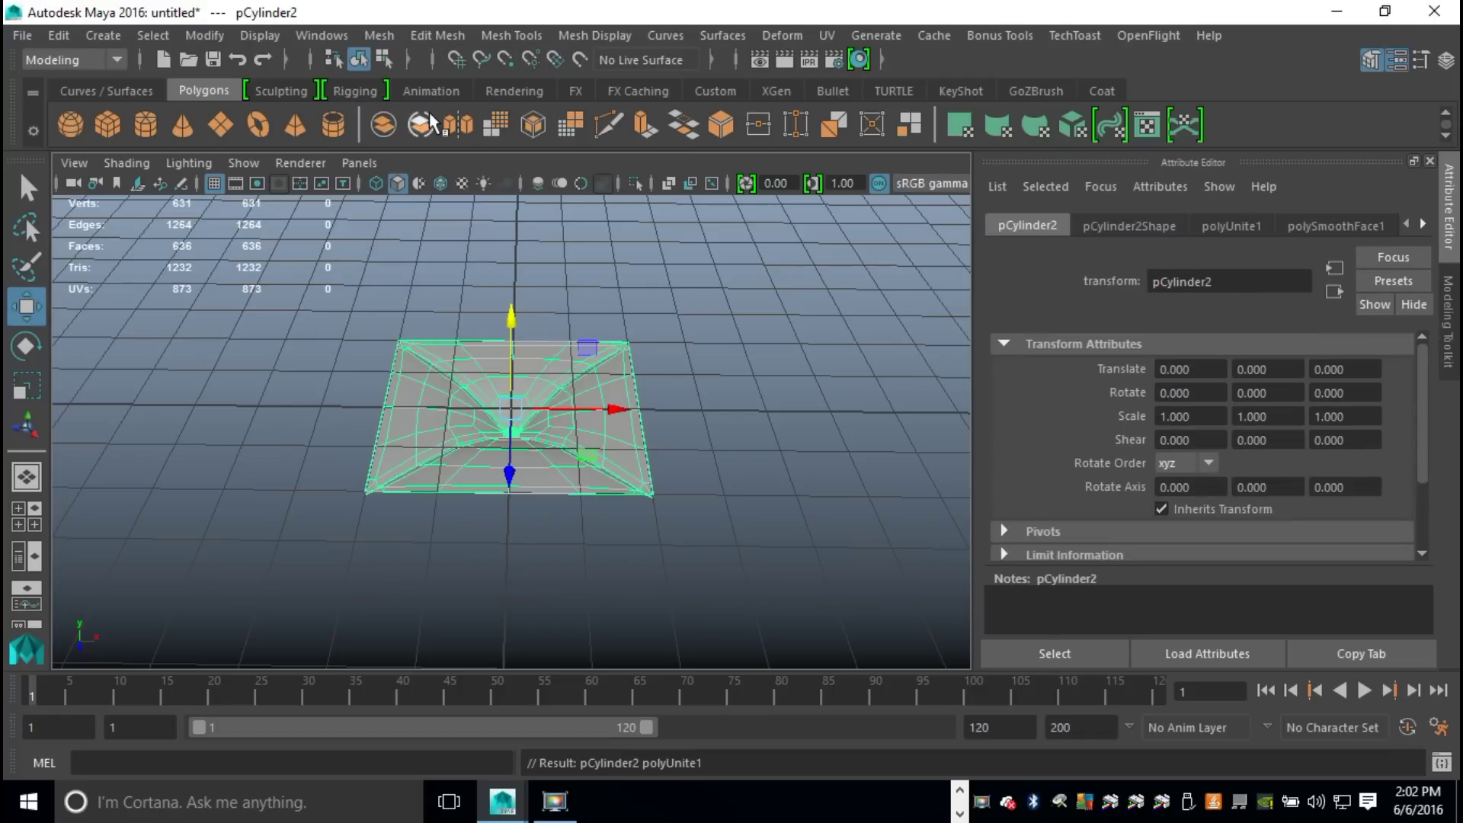
pyautogui.click(684, 332)
pyautogui.scroll(5, 705, 396)
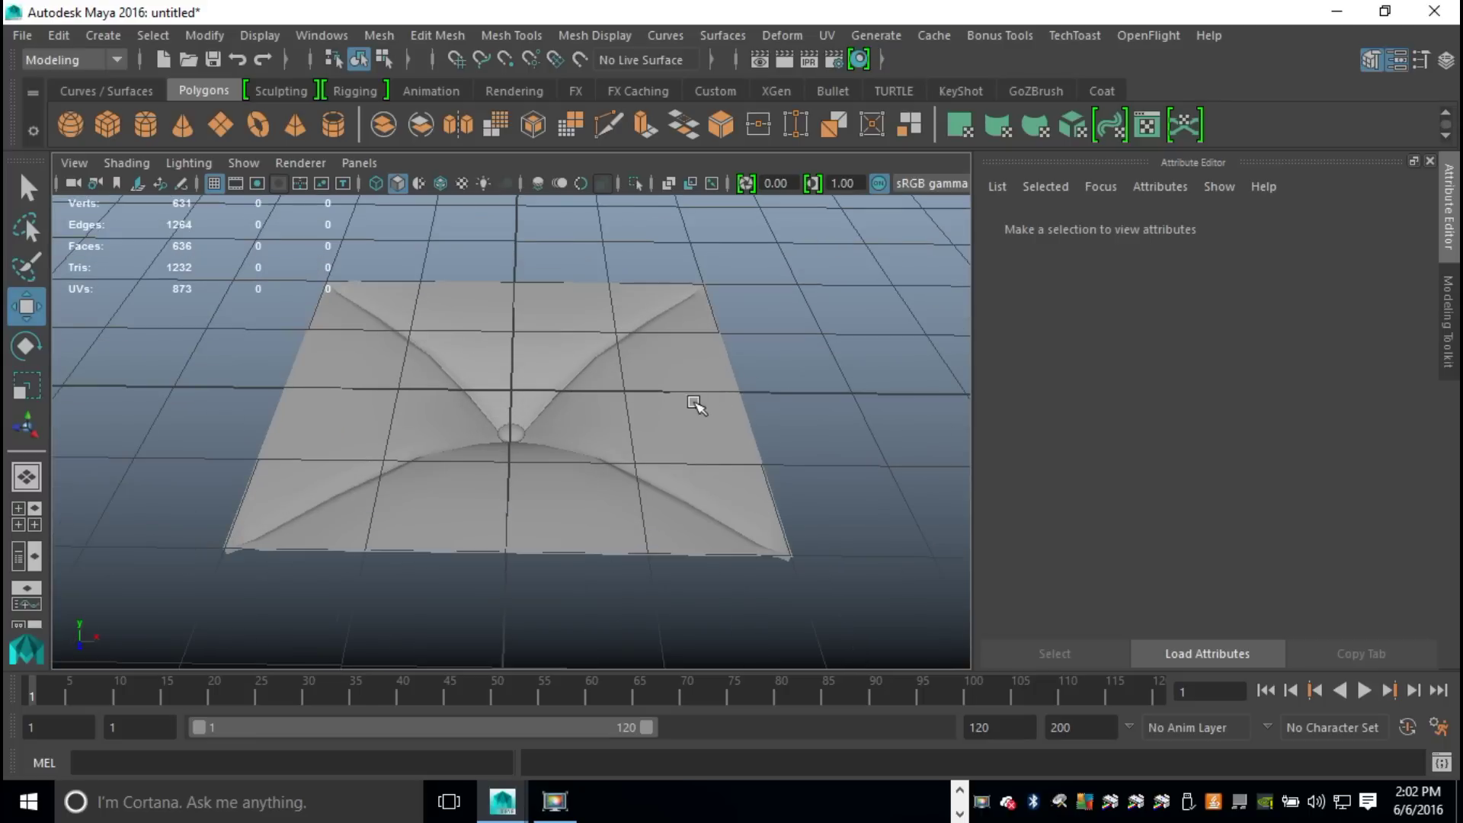
pyautogui.moveTo(244, 240); pyautogui.dragTo(800, 663)
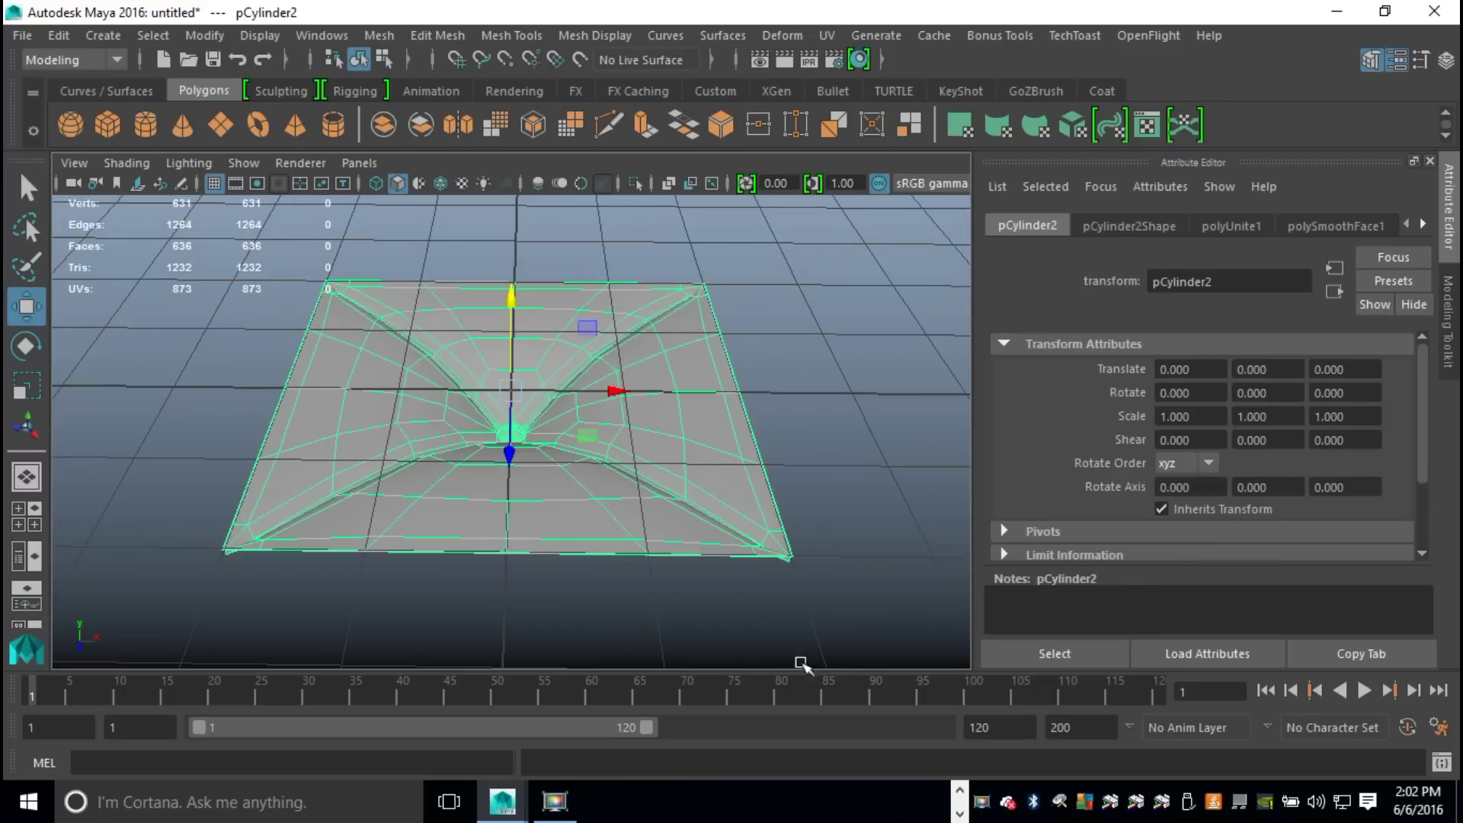
# Step: Delete the combined mesh's construction history and freeze its transformations
pyautogui.click(73, 35)
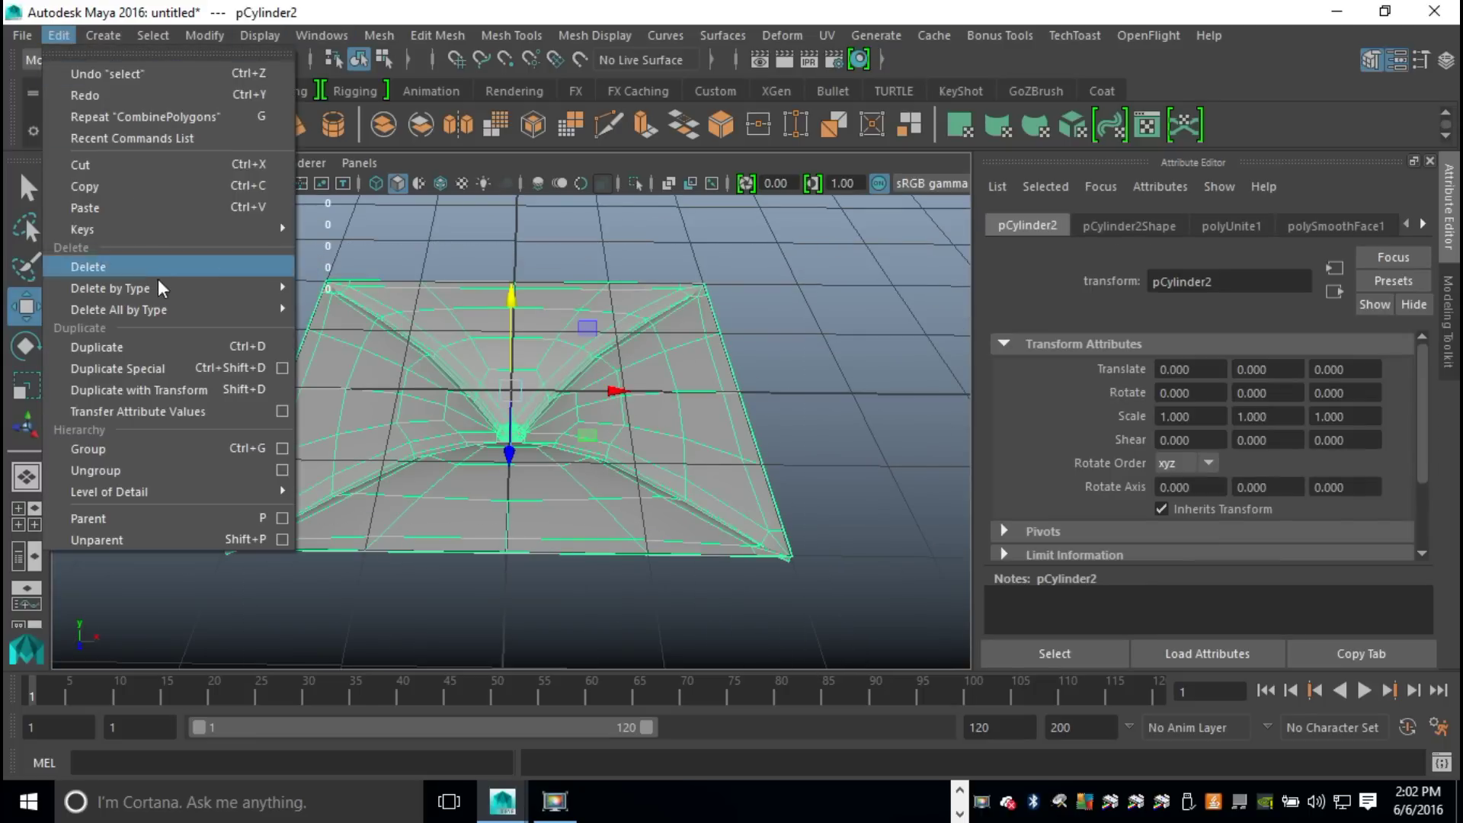
pyautogui.moveTo(163, 289)
pyautogui.click(370, 309)
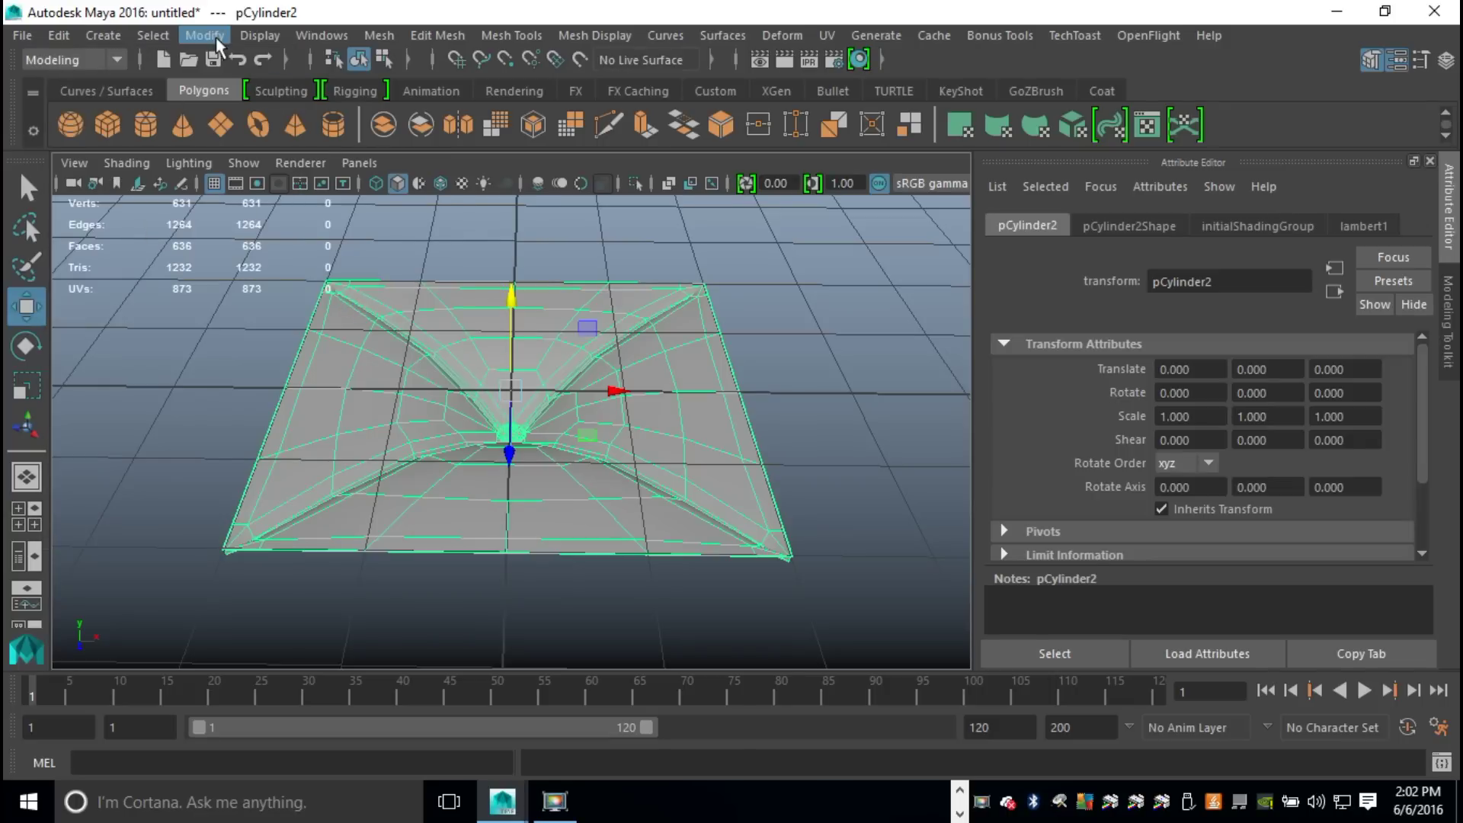
pyautogui.click(205, 35)
pyautogui.moveTo(261, 90)
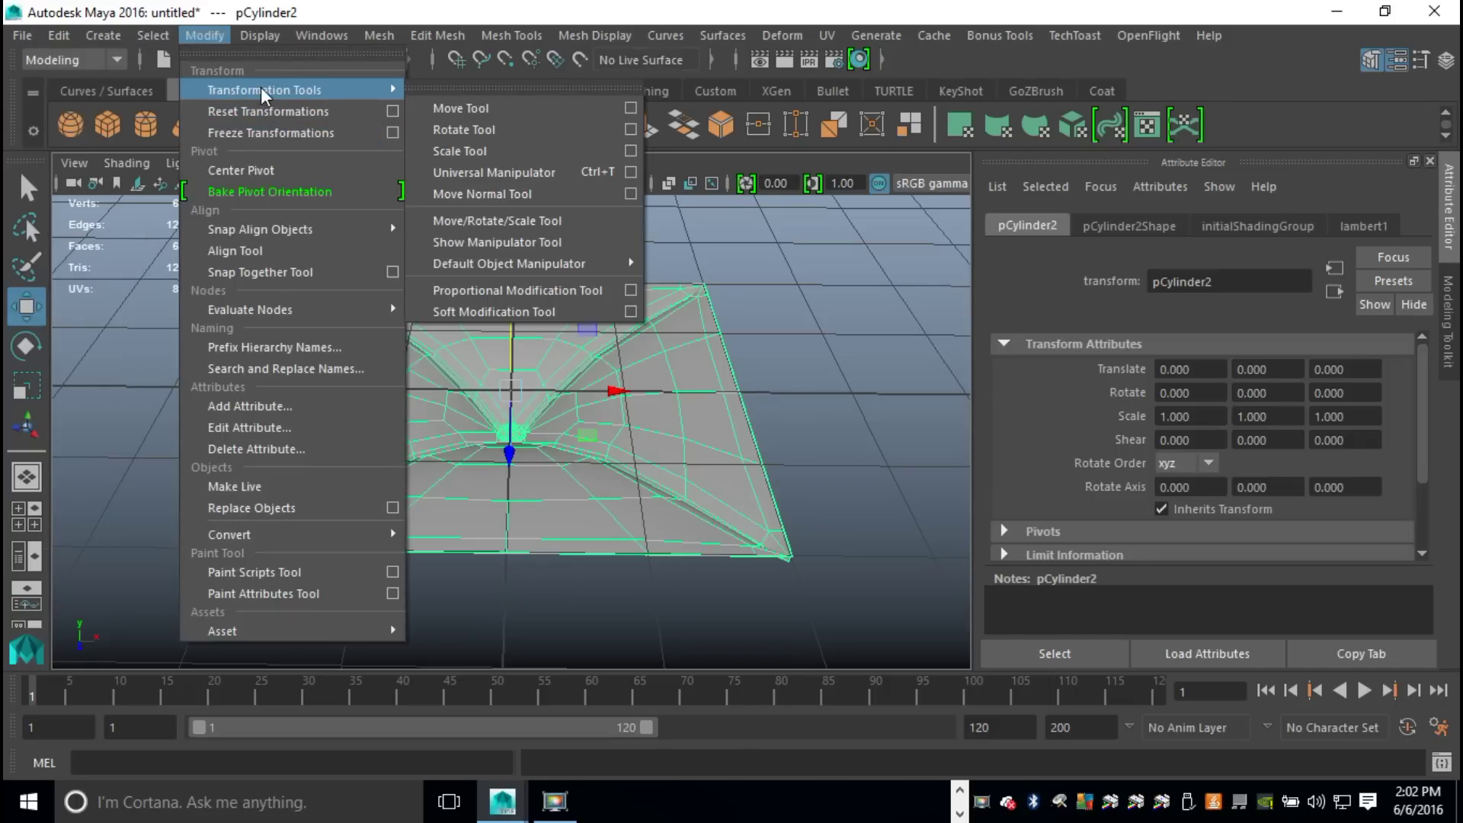
pyautogui.click(269, 132)
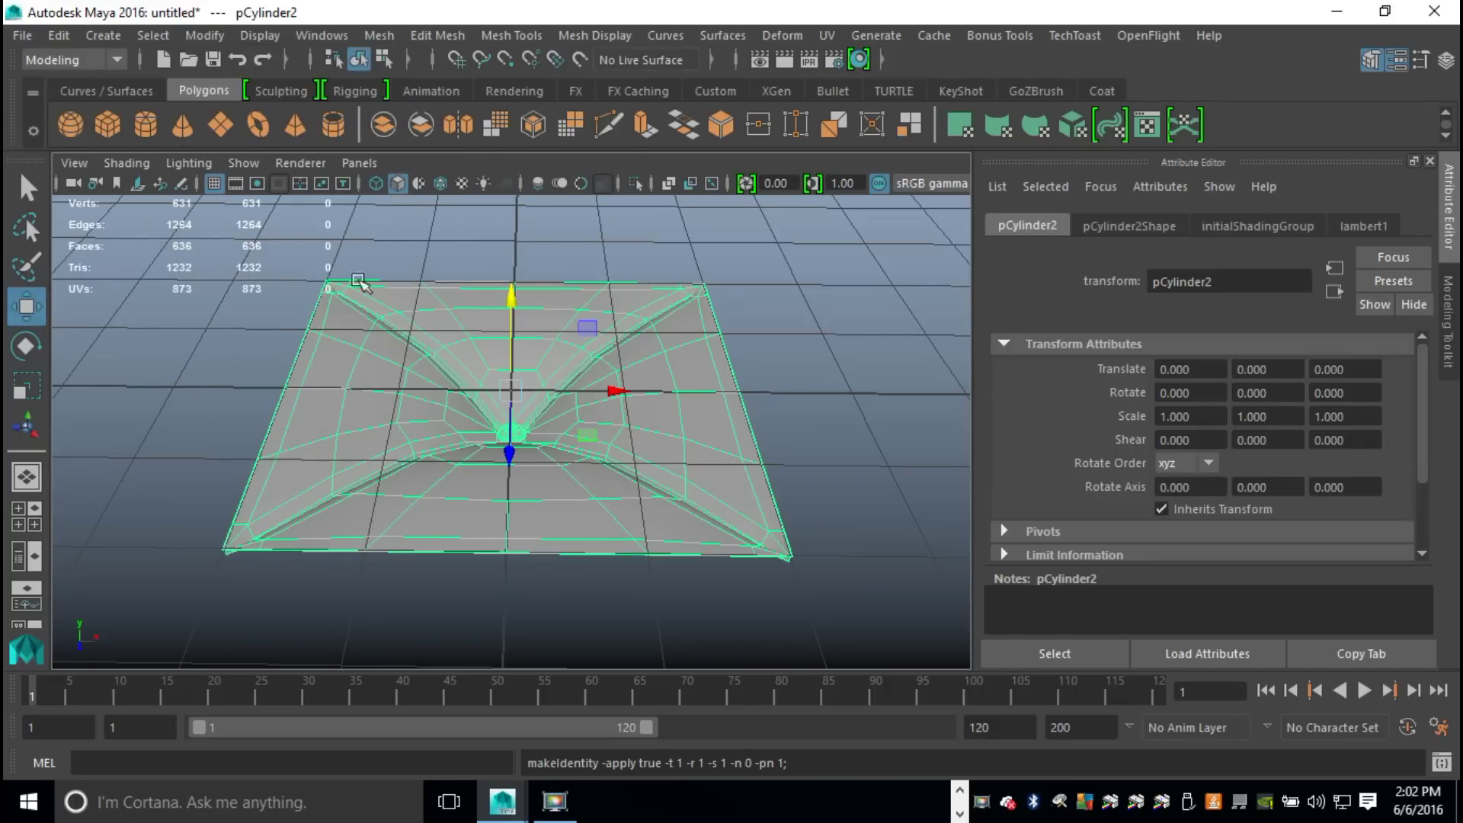
pyautogui.scroll(-5, 622, 522)
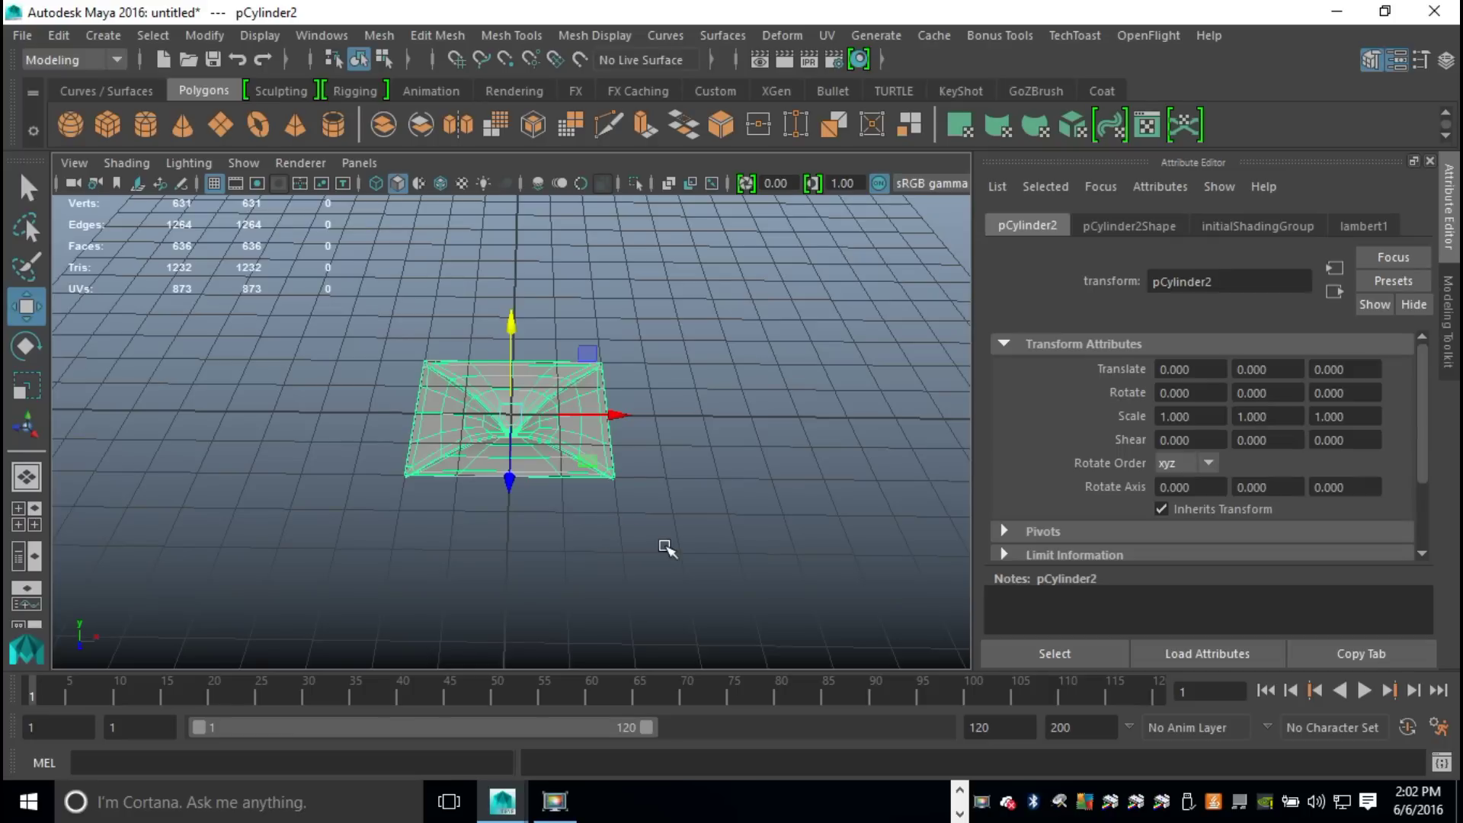
# Step: Duplicate the tufted panel and slide the copy along X in the top view
pyautogui.hotkey('ctrl', 'd')
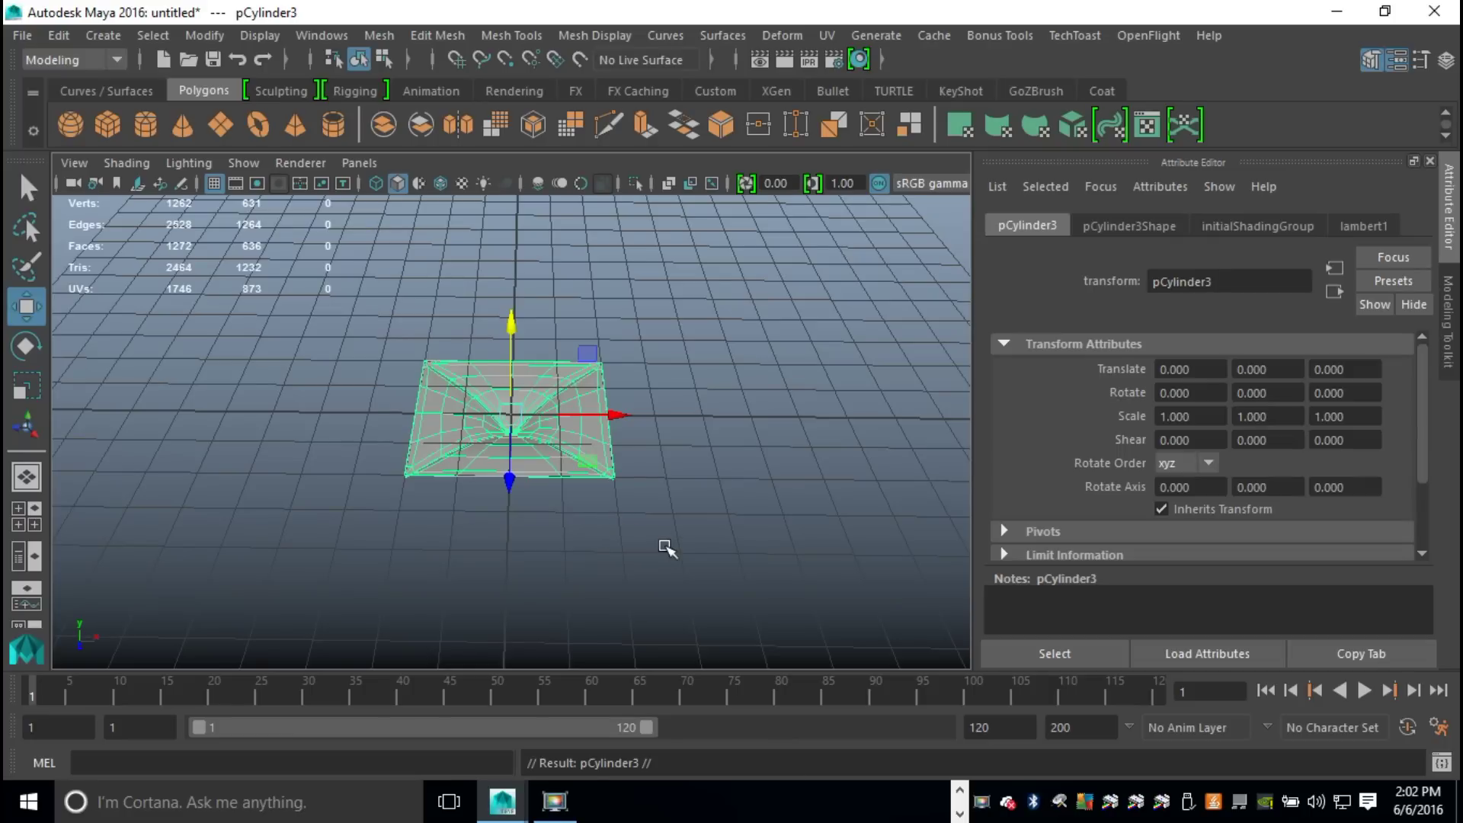
pyautogui.moveTo(632, 419); pyautogui.dragTo(804, 450)
pyautogui.click(26, 516)
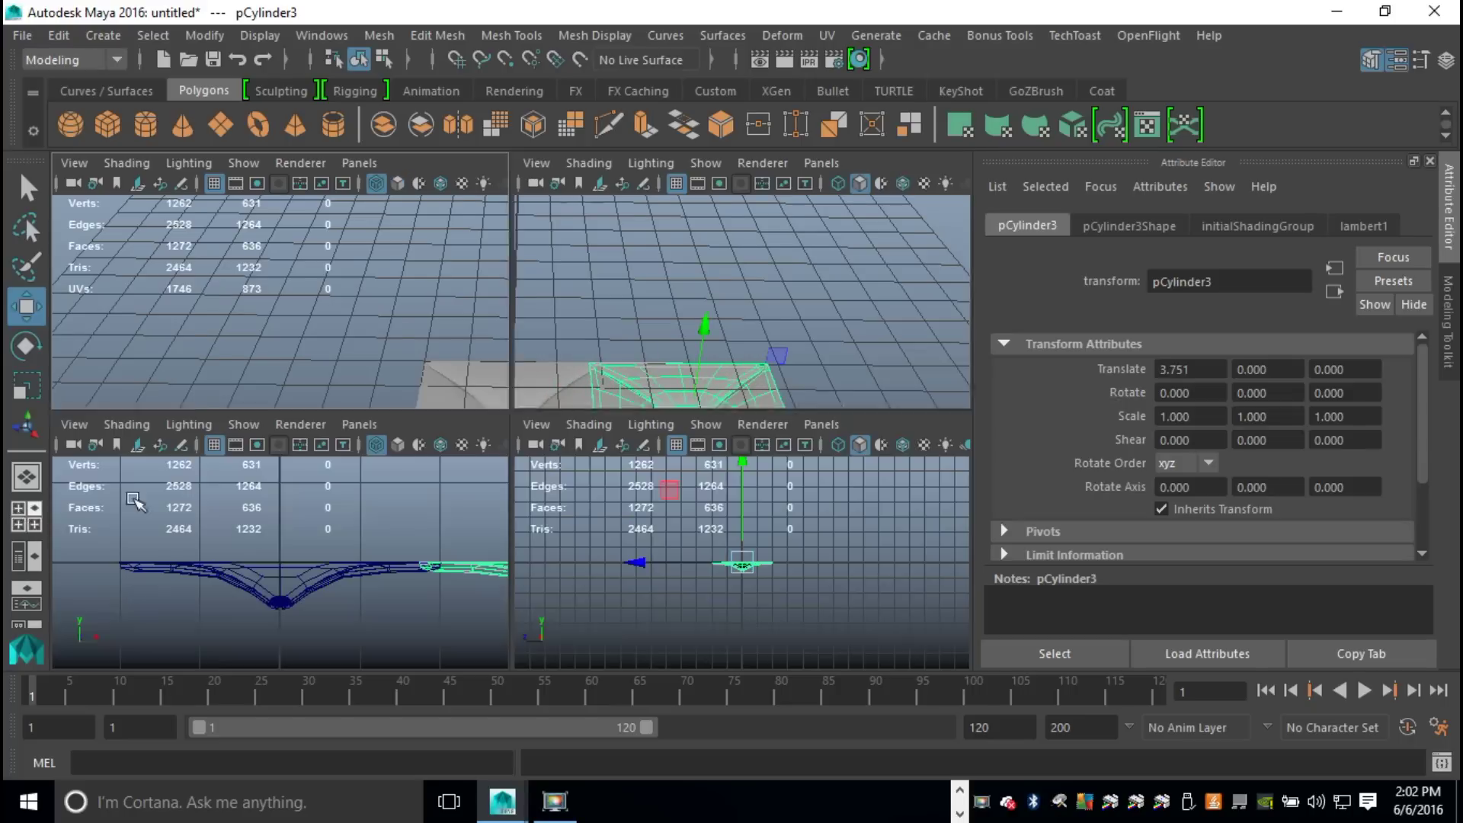
pyautogui.press('space')
pyautogui.keyDown('alt'); pyautogui.moveTo(627, 453); pyautogui.dragTo(274, 395); pyautogui.keyUp('alt')
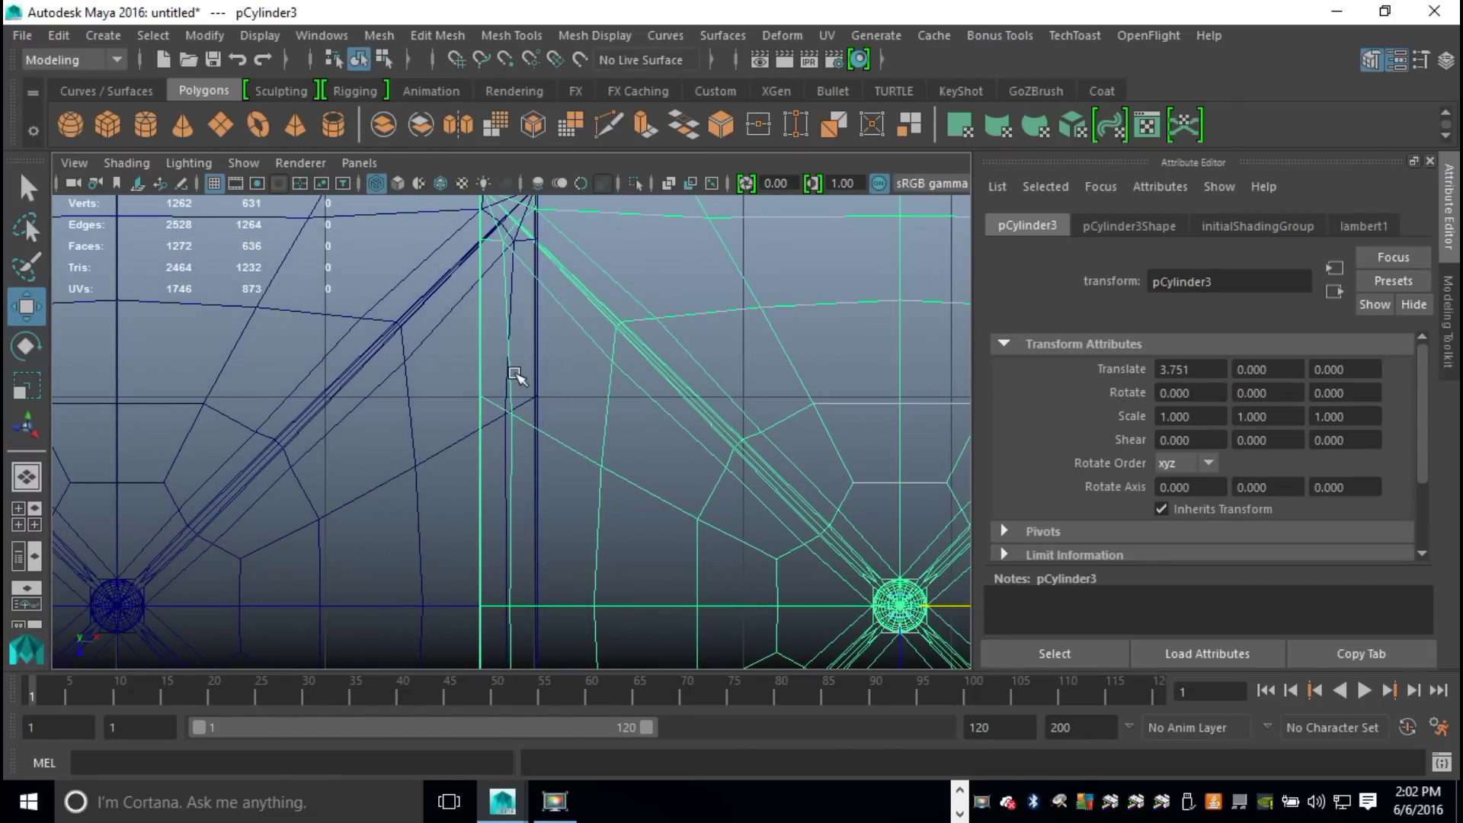
pyautogui.press('a')
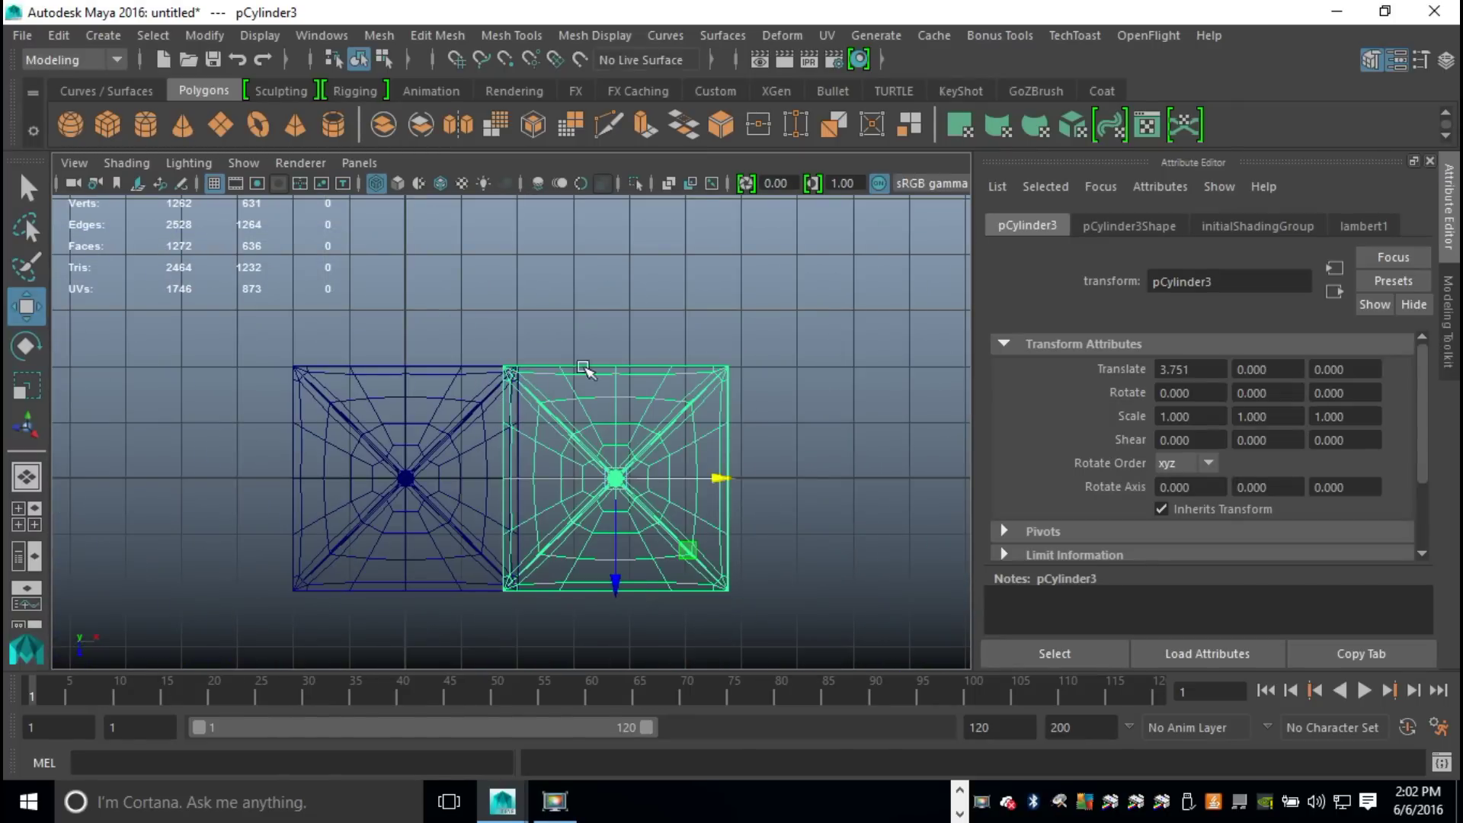
pyautogui.press('v')
pyautogui.moveTo(719, 481); pyautogui.dragTo(922, 506)
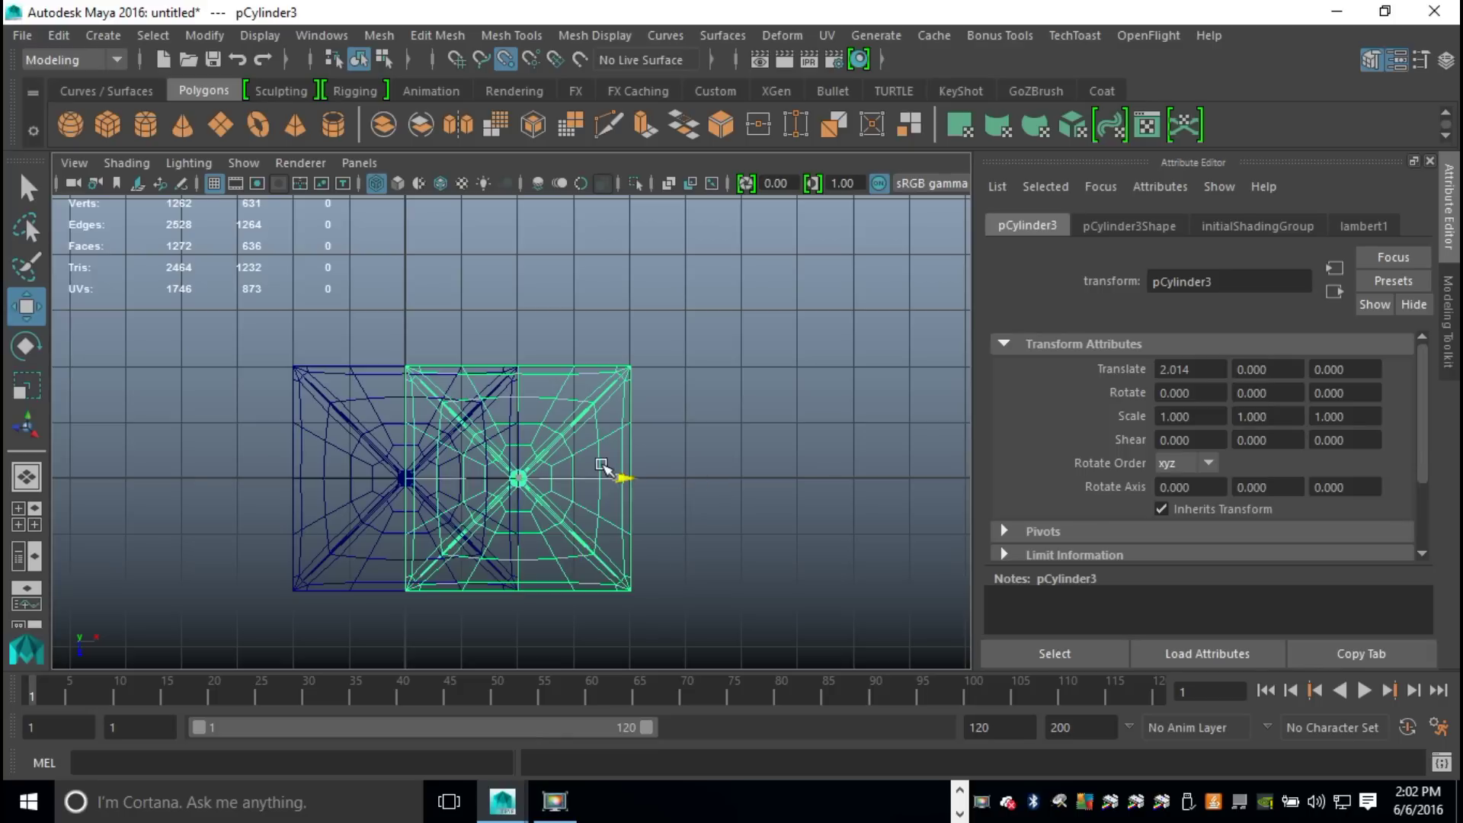
pyautogui.moveTo(620, 479); pyautogui.dragTo(763, 494)
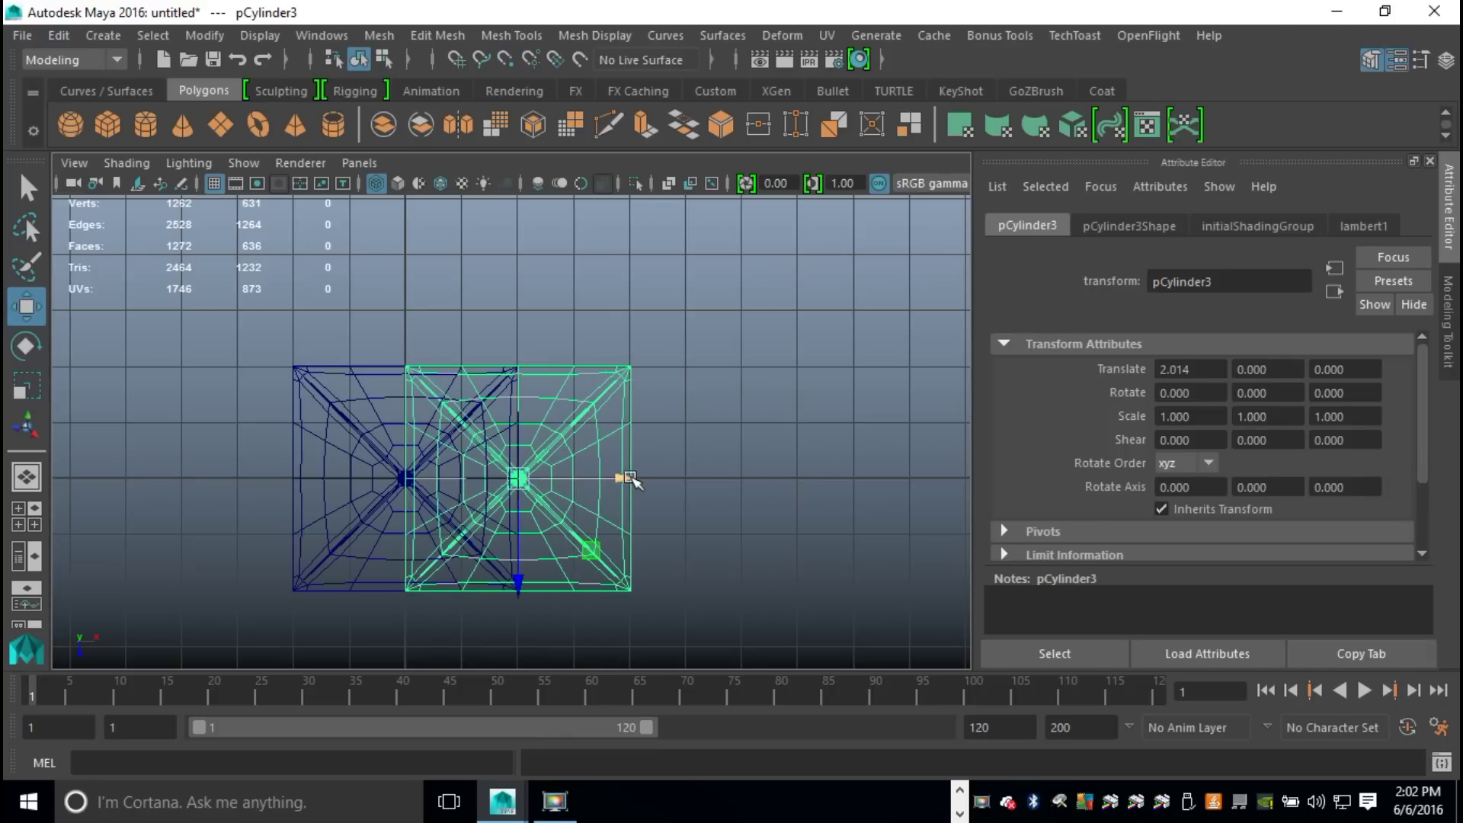
pyautogui.moveTo(621, 479); pyautogui.dragTo(779, 491)
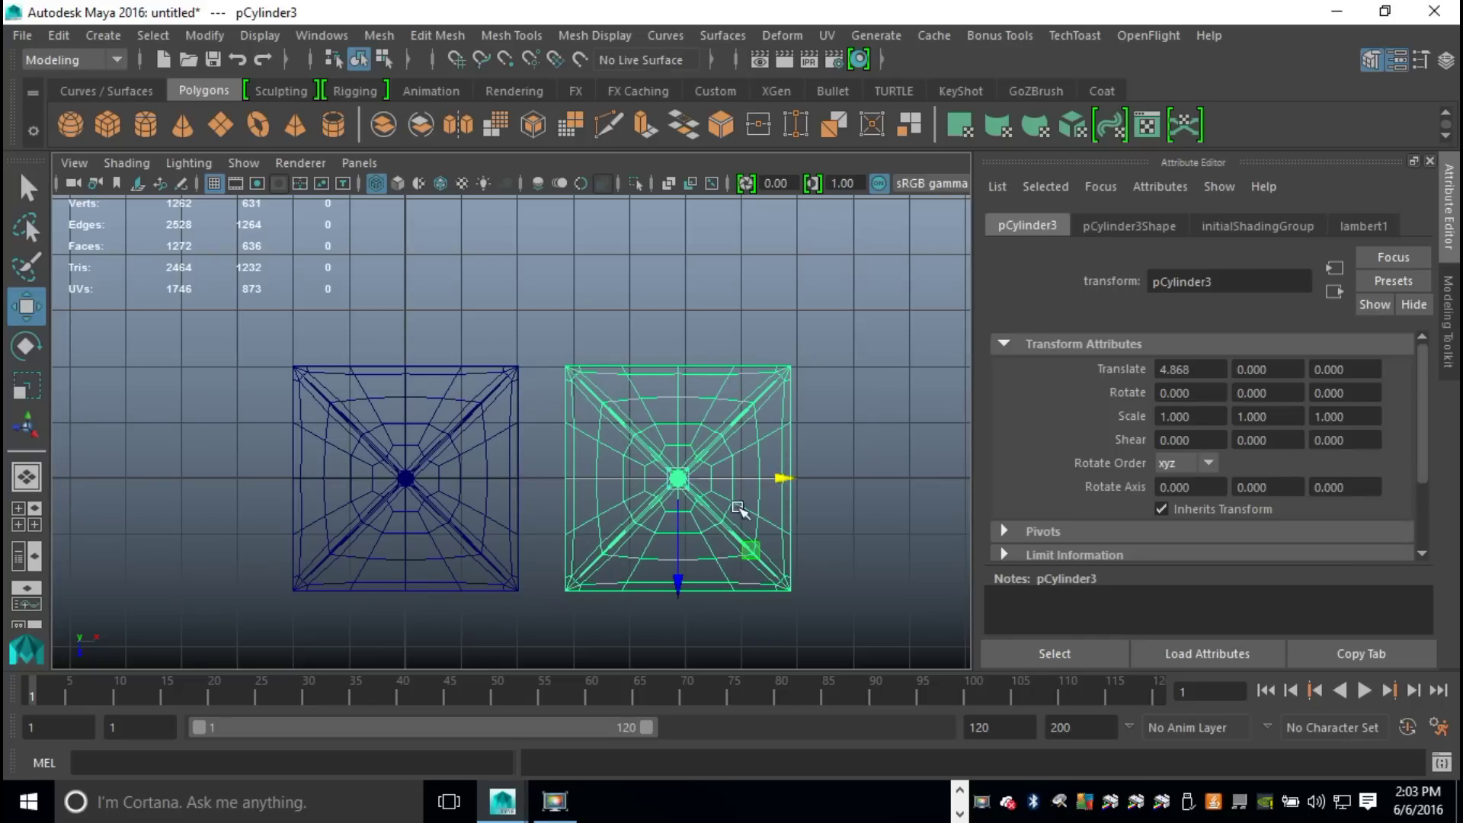
# Step: Snap the copy's pivot to its left edge, butt it against the original, and repeat the duplicate
pyautogui.press('Insert')
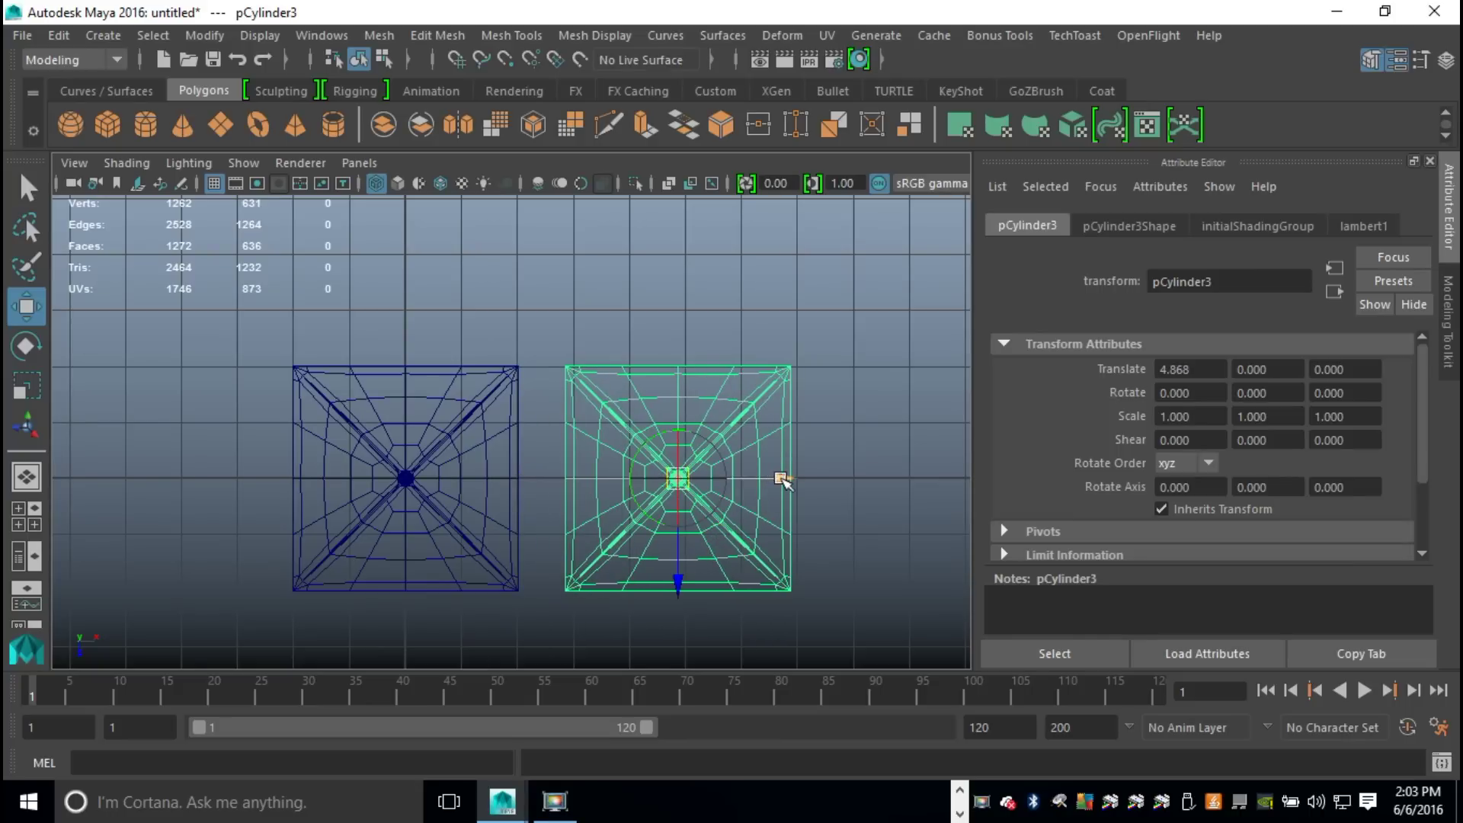
pyautogui.press('v')
pyautogui.moveTo(779, 480); pyautogui.dragTo(551, 500)
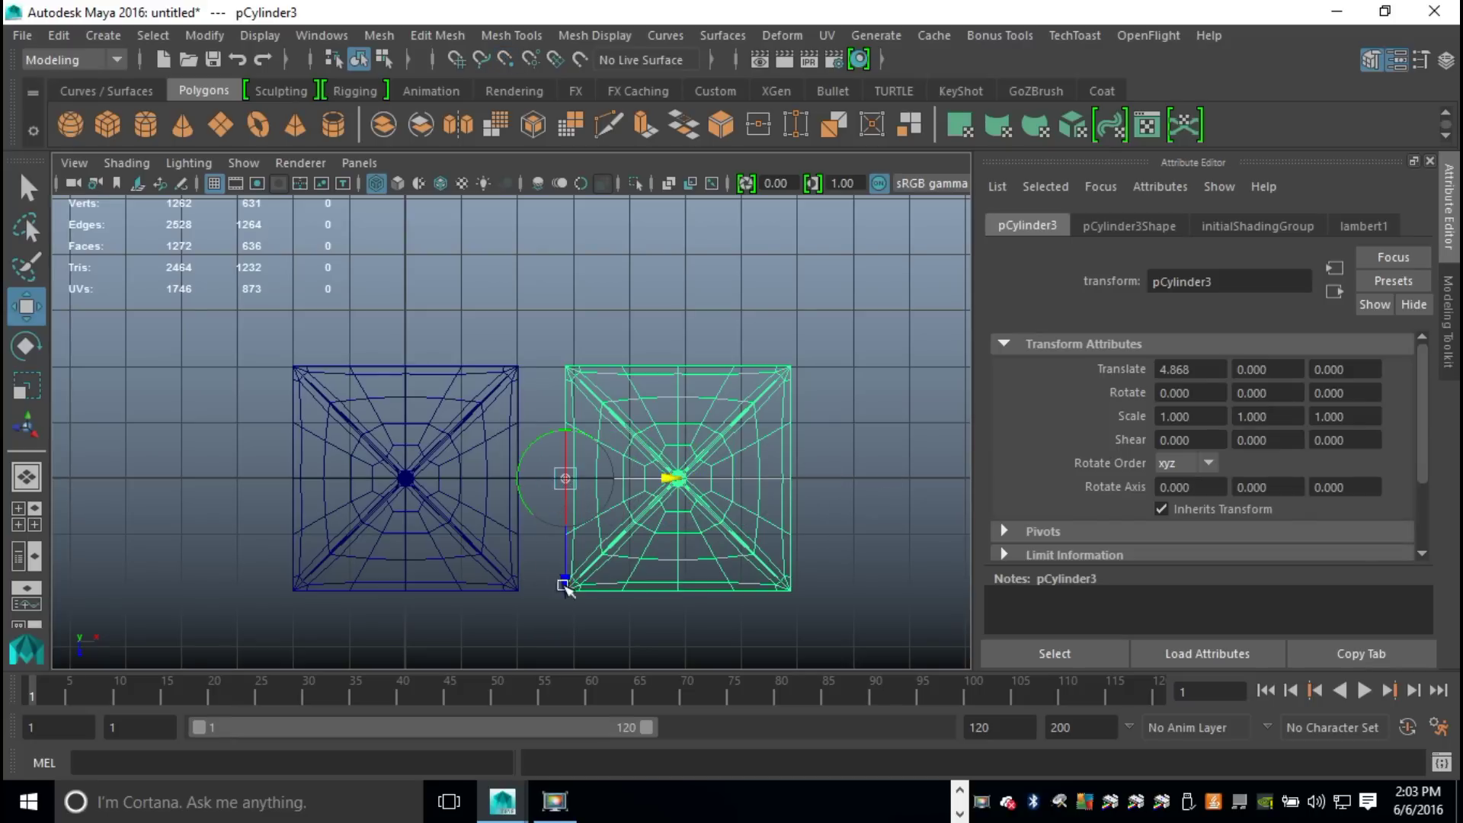
pyautogui.press('d')
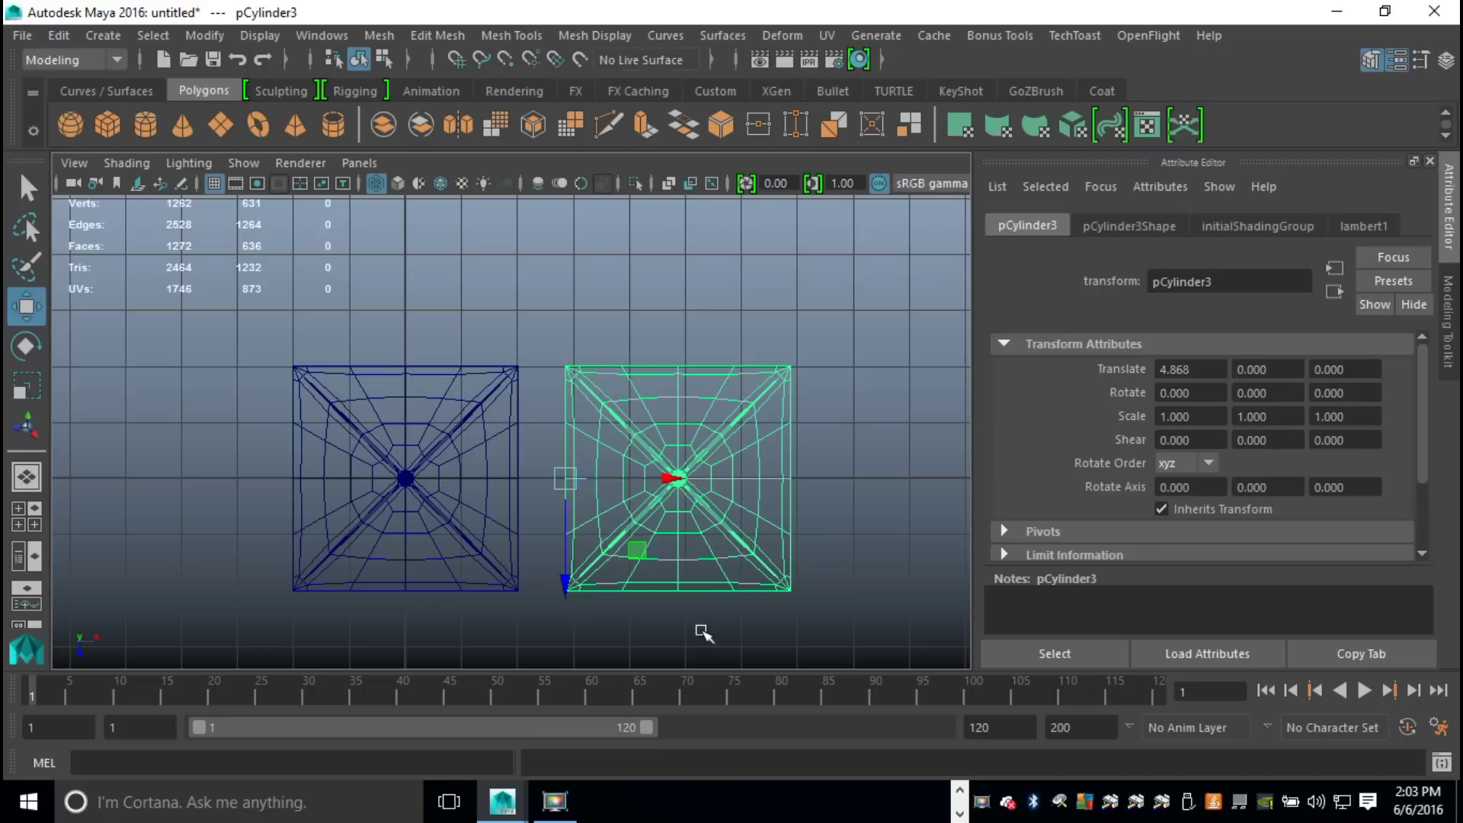
pyautogui.press('v')
pyautogui.moveTo(677, 479); pyautogui.dragTo(617, 476)
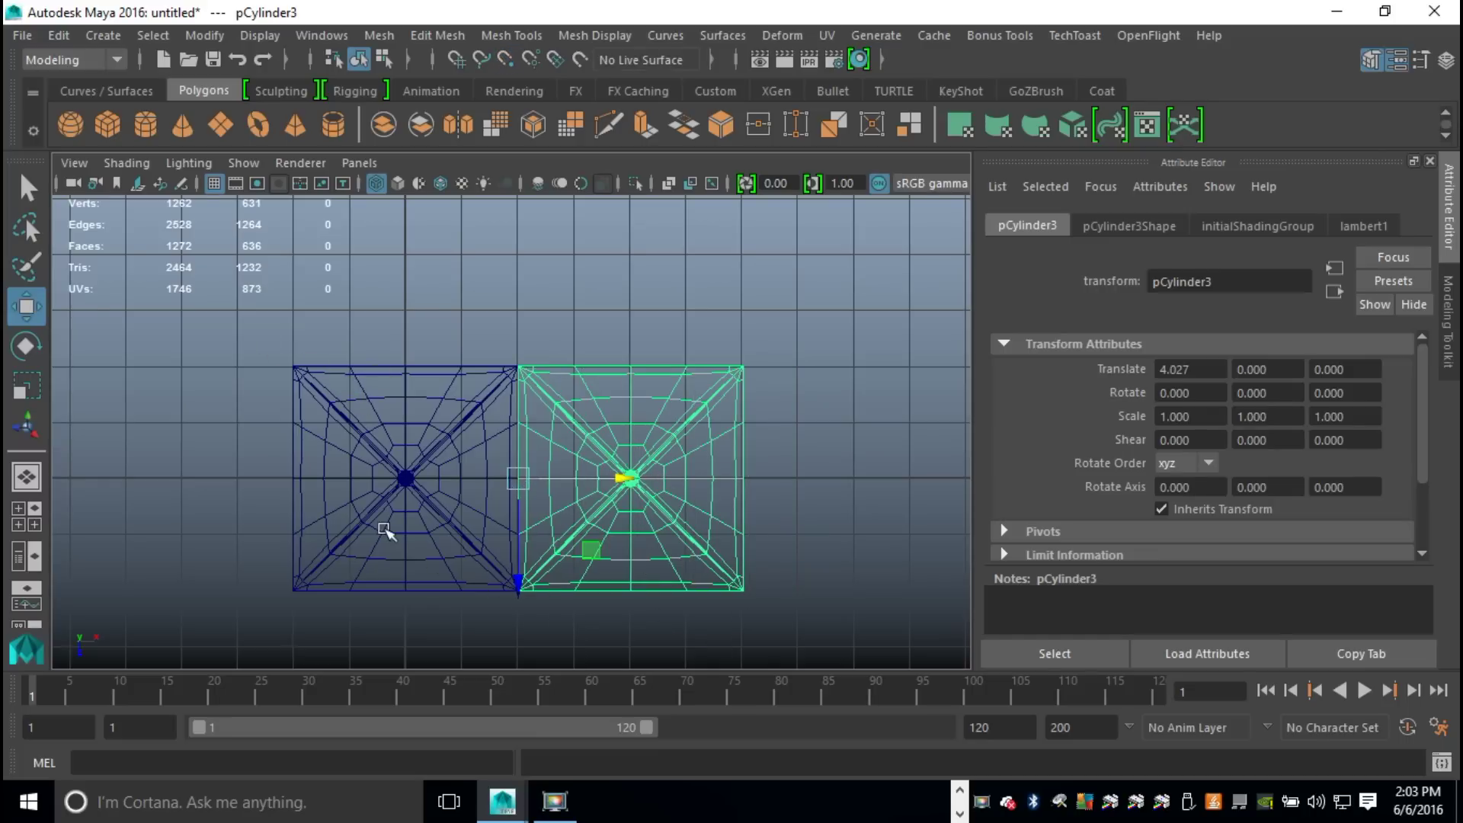
pyautogui.scroll(-3, 321, 486)
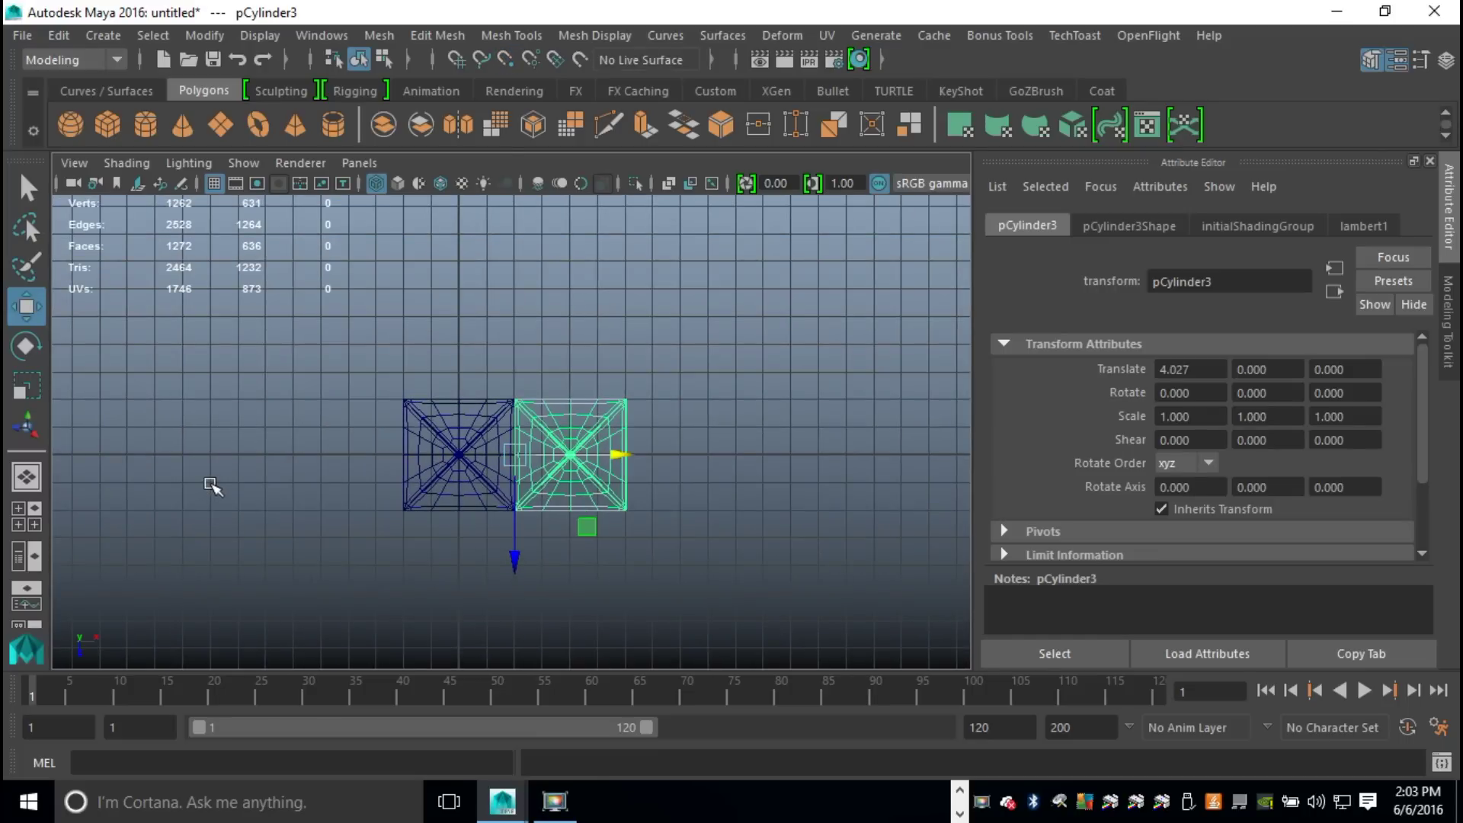
pyautogui.hotkey('shift', 'd')
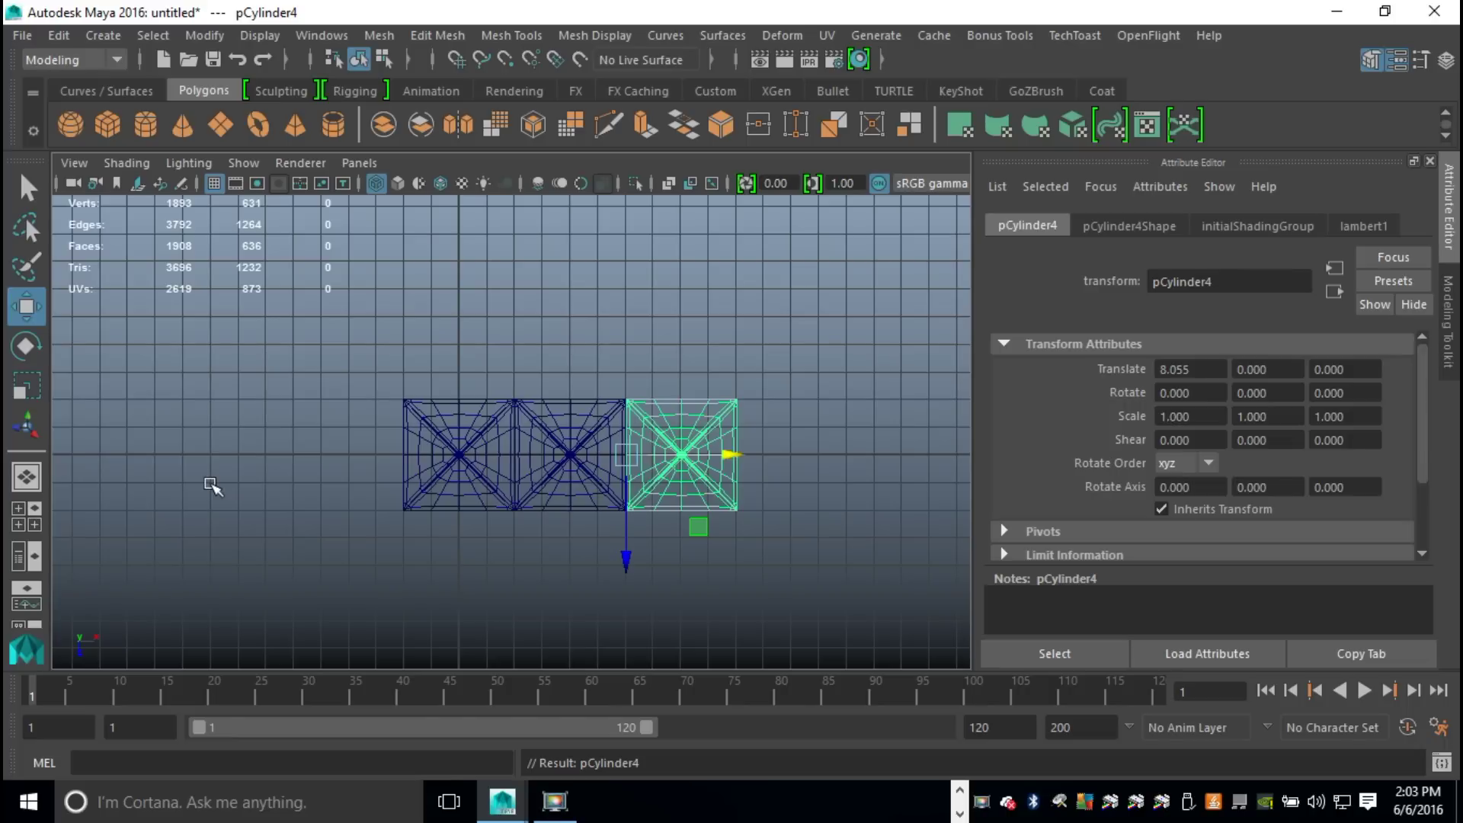
# Step: Repeat the duplicate to six panels, combine them into pCylinder8, and move the strip up
pyautogui.hotkey('shift', 'd')
pyautogui.hotkey('shift', 'd')
pyautogui.hotkey('shift', 'd')
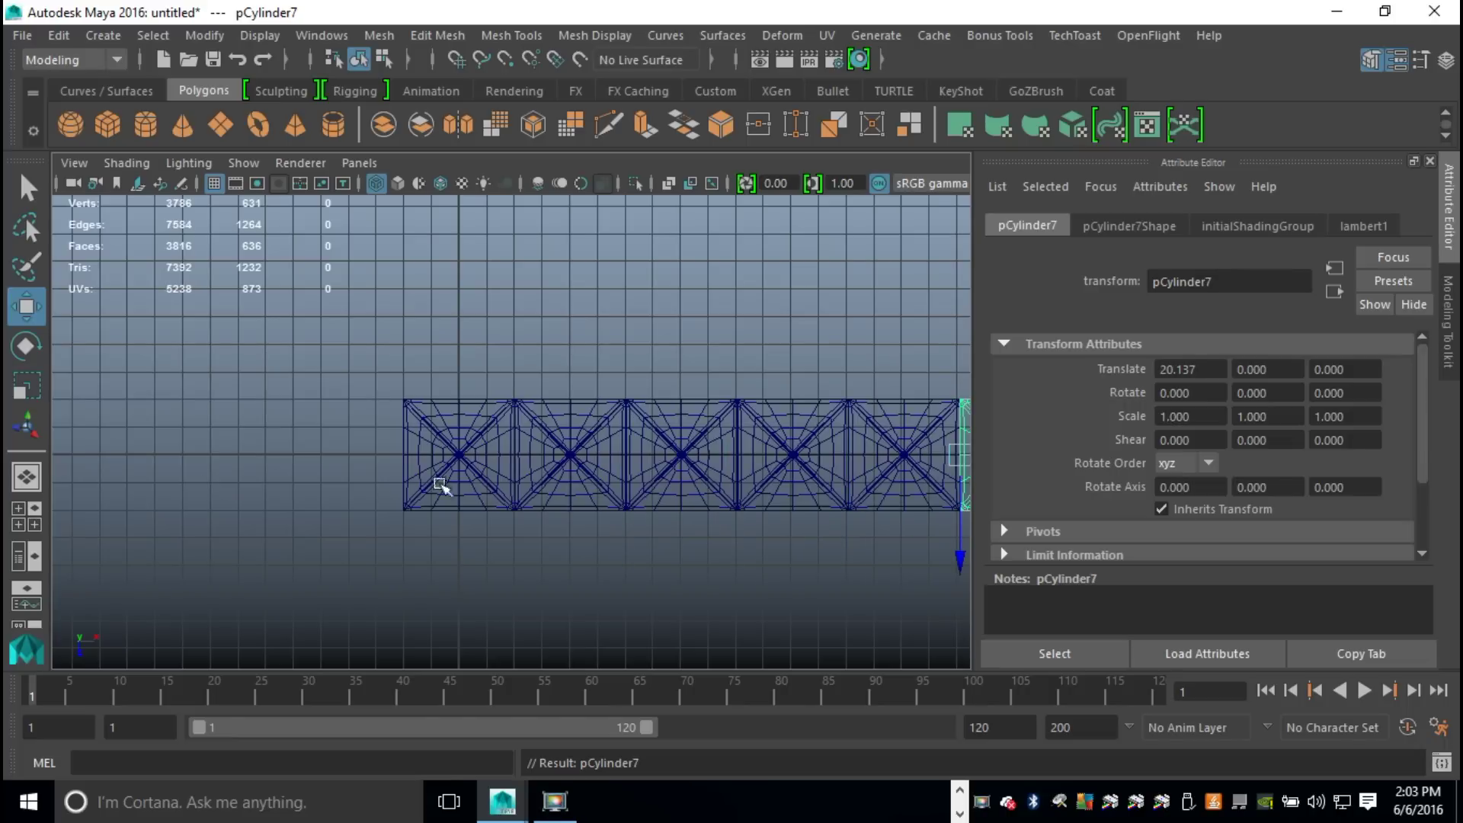
pyautogui.scroll(-3, 503, 465)
pyautogui.moveTo(340, 370); pyautogui.dragTo(888, 519)
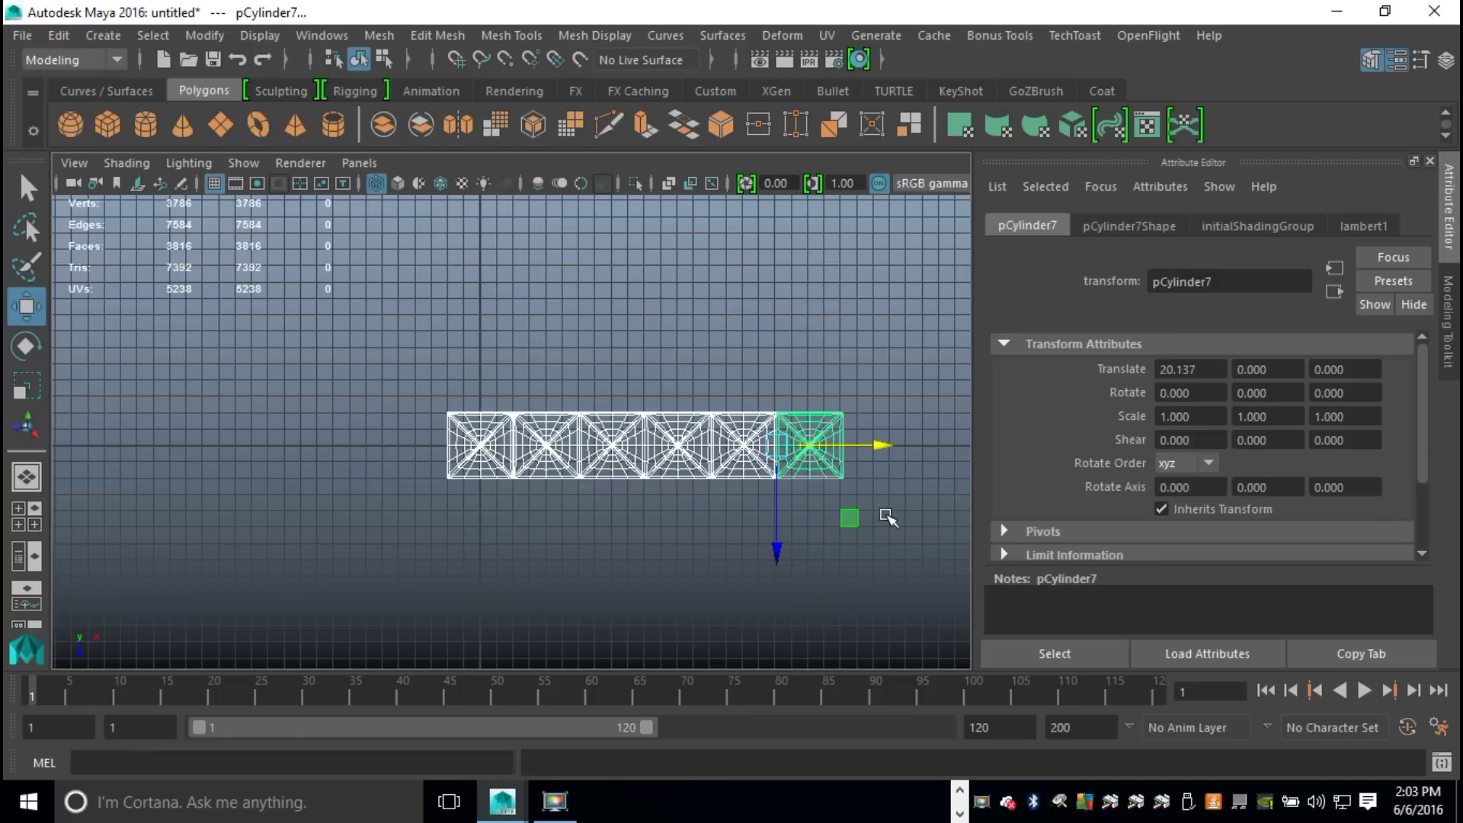
pyautogui.click(375, 37)
pyautogui.click(435, 112)
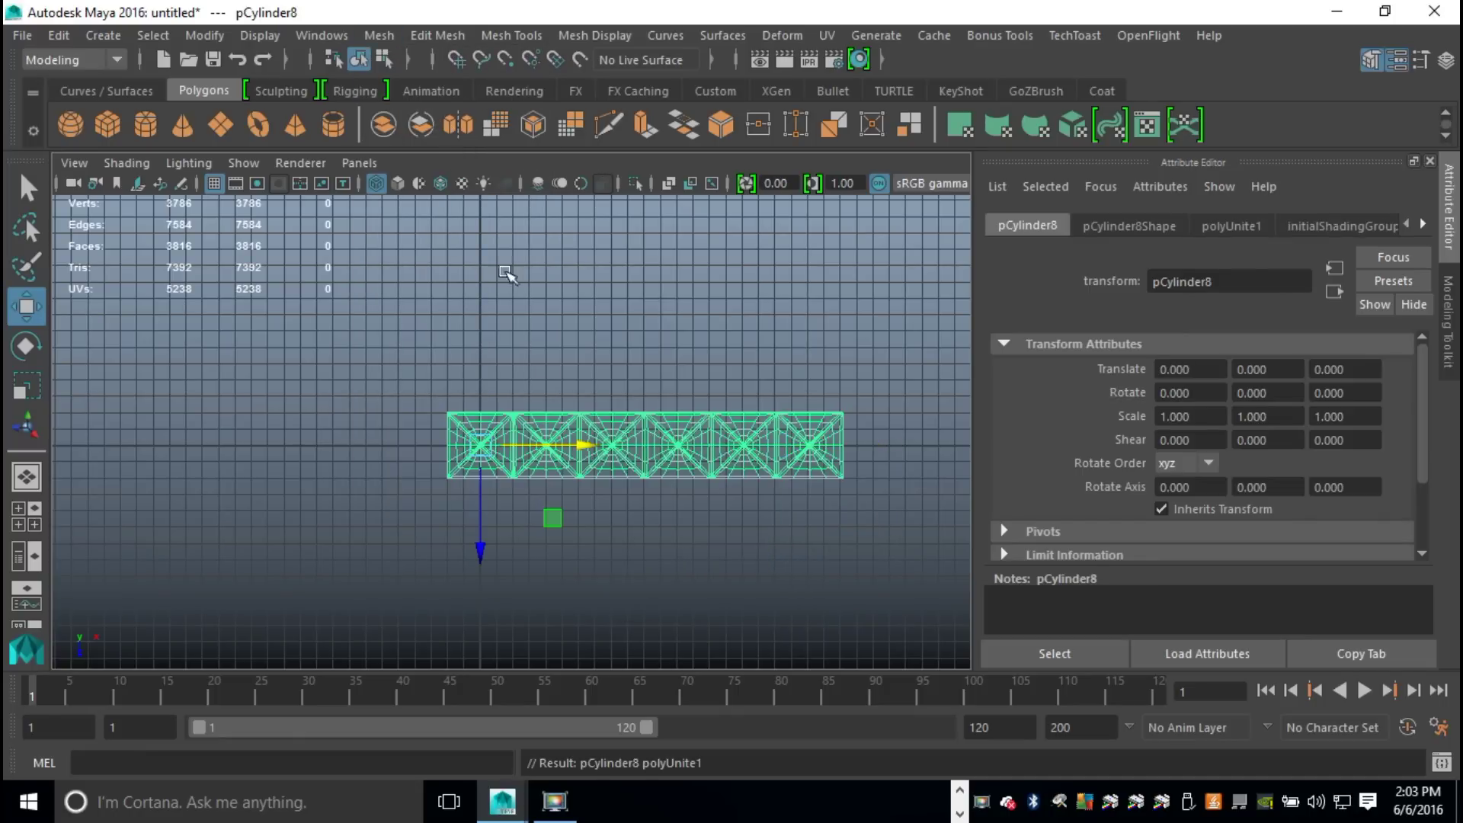
pyautogui.scroll(2, 644, 530)
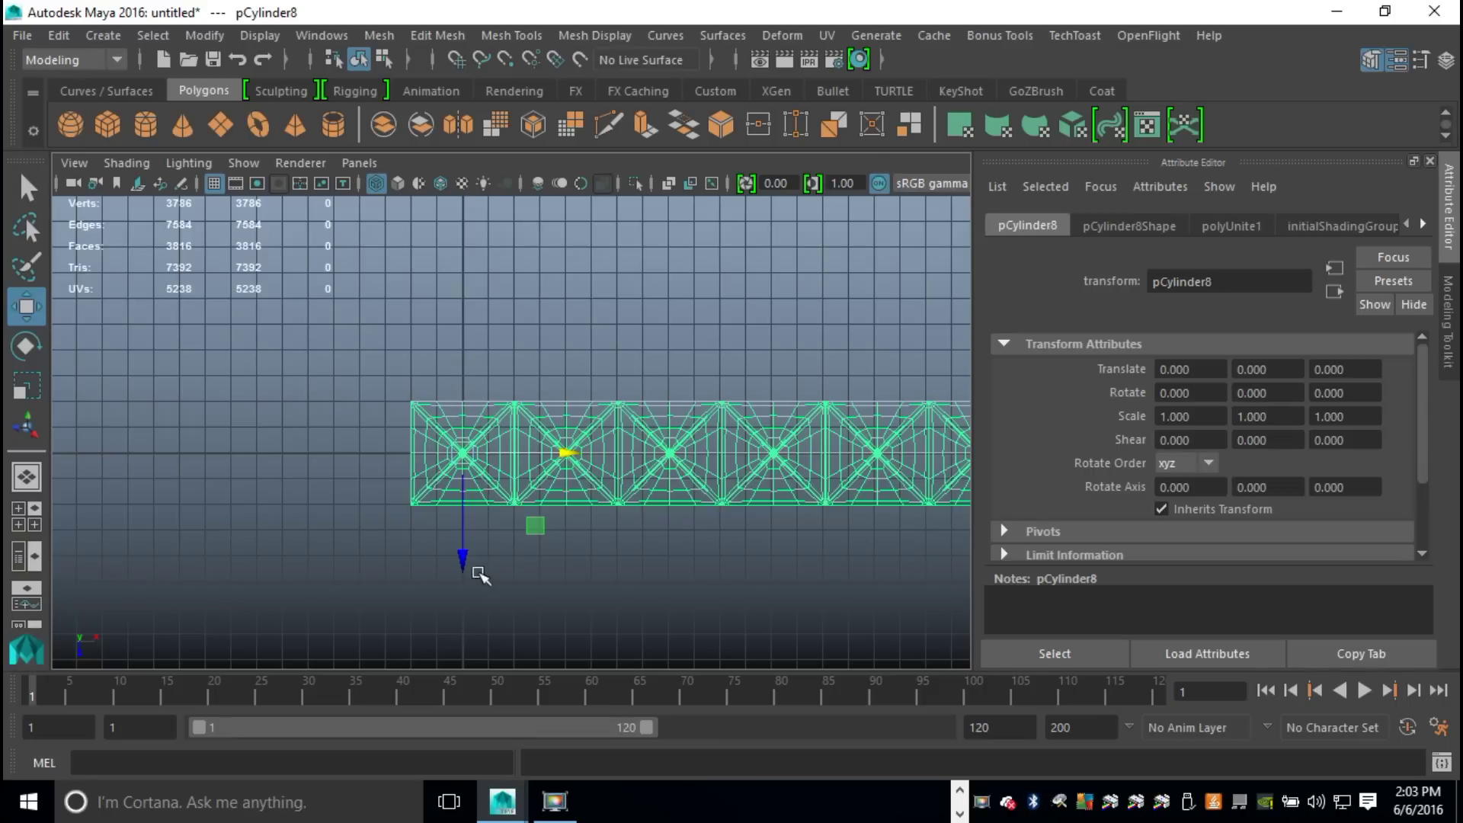
pyautogui.moveTo(466, 552); pyautogui.dragTo(459, 506)
# Step: Undo the stray move and snap the strip's pivot to its top edge
pyautogui.click(457, 527)
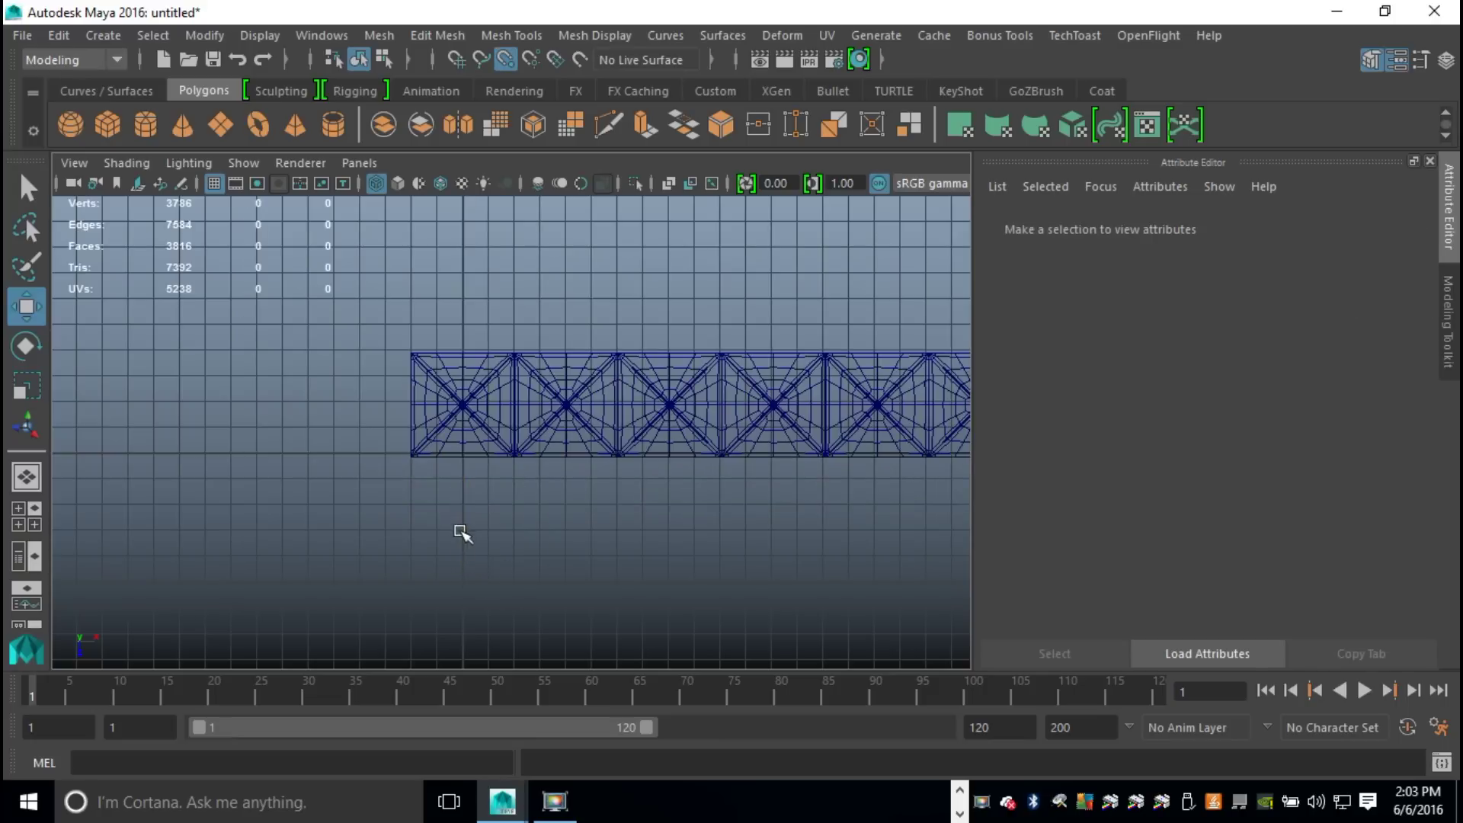
pyautogui.hotkey('ctrl', 'z')
pyautogui.hotkey('ctrl', 'z')
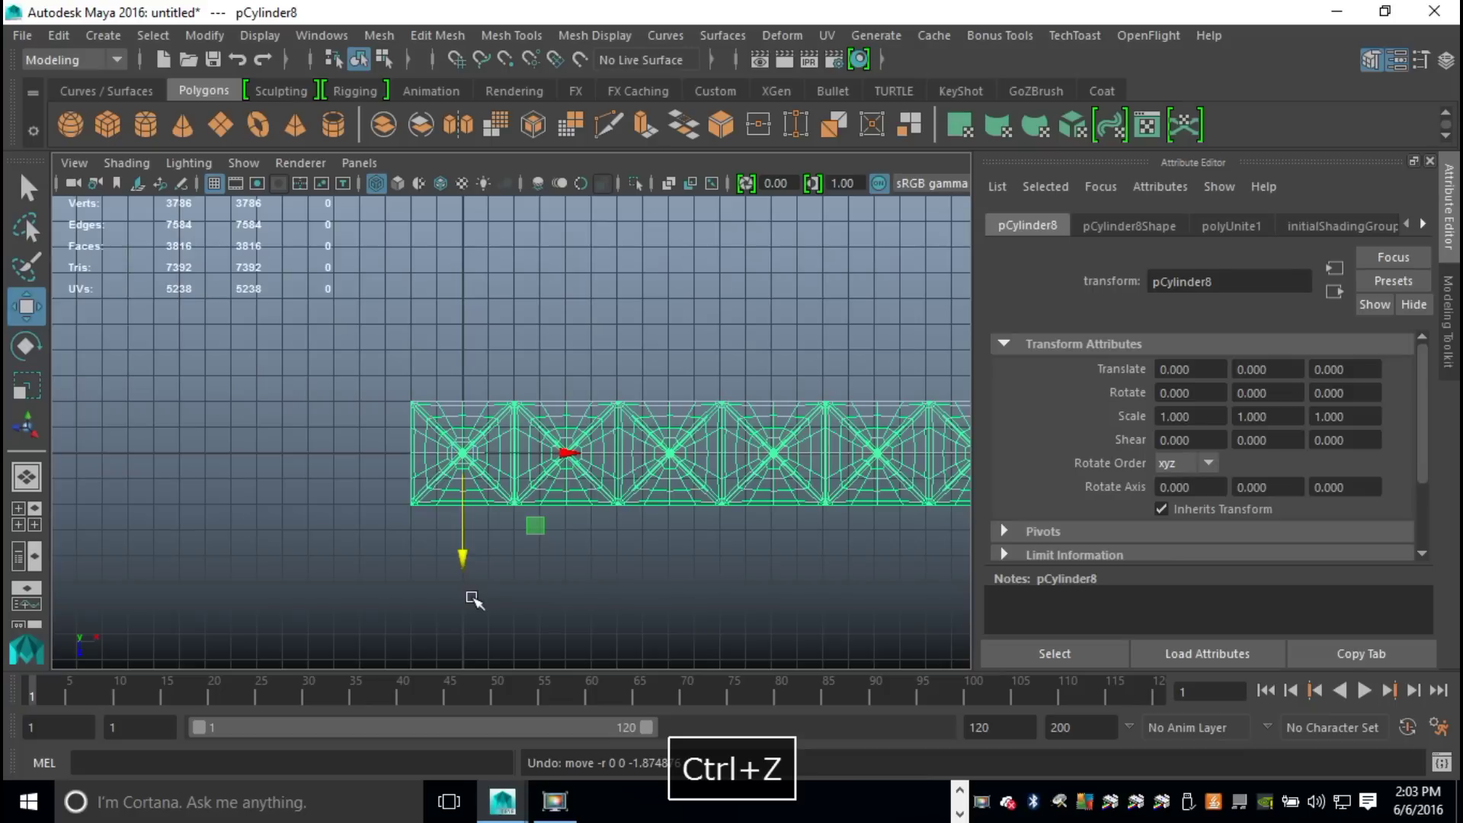
pyautogui.press('Insert')
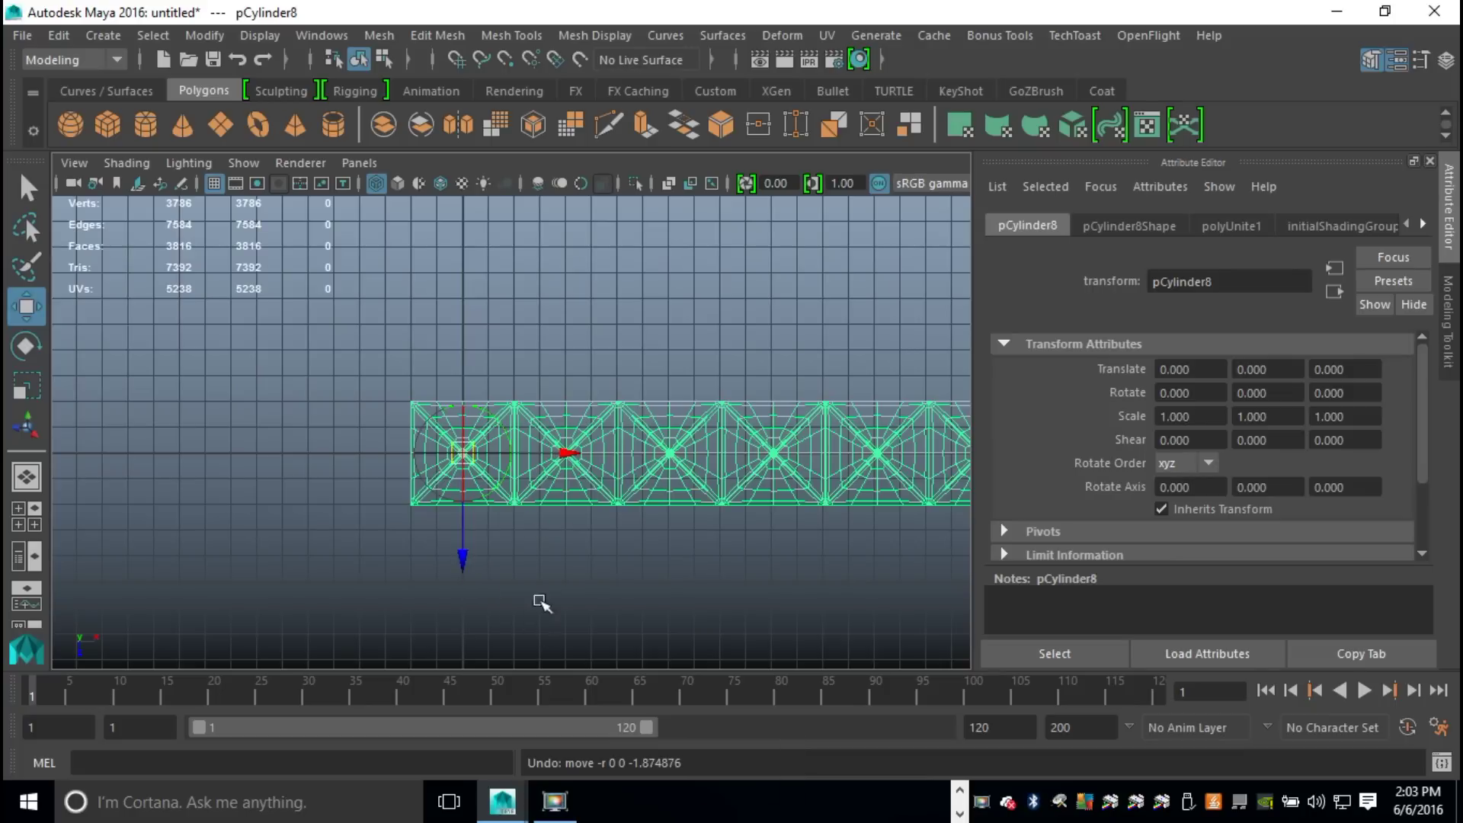
pyautogui.press('v')
pyautogui.moveTo(466, 557); pyautogui.dragTo(460, 401)
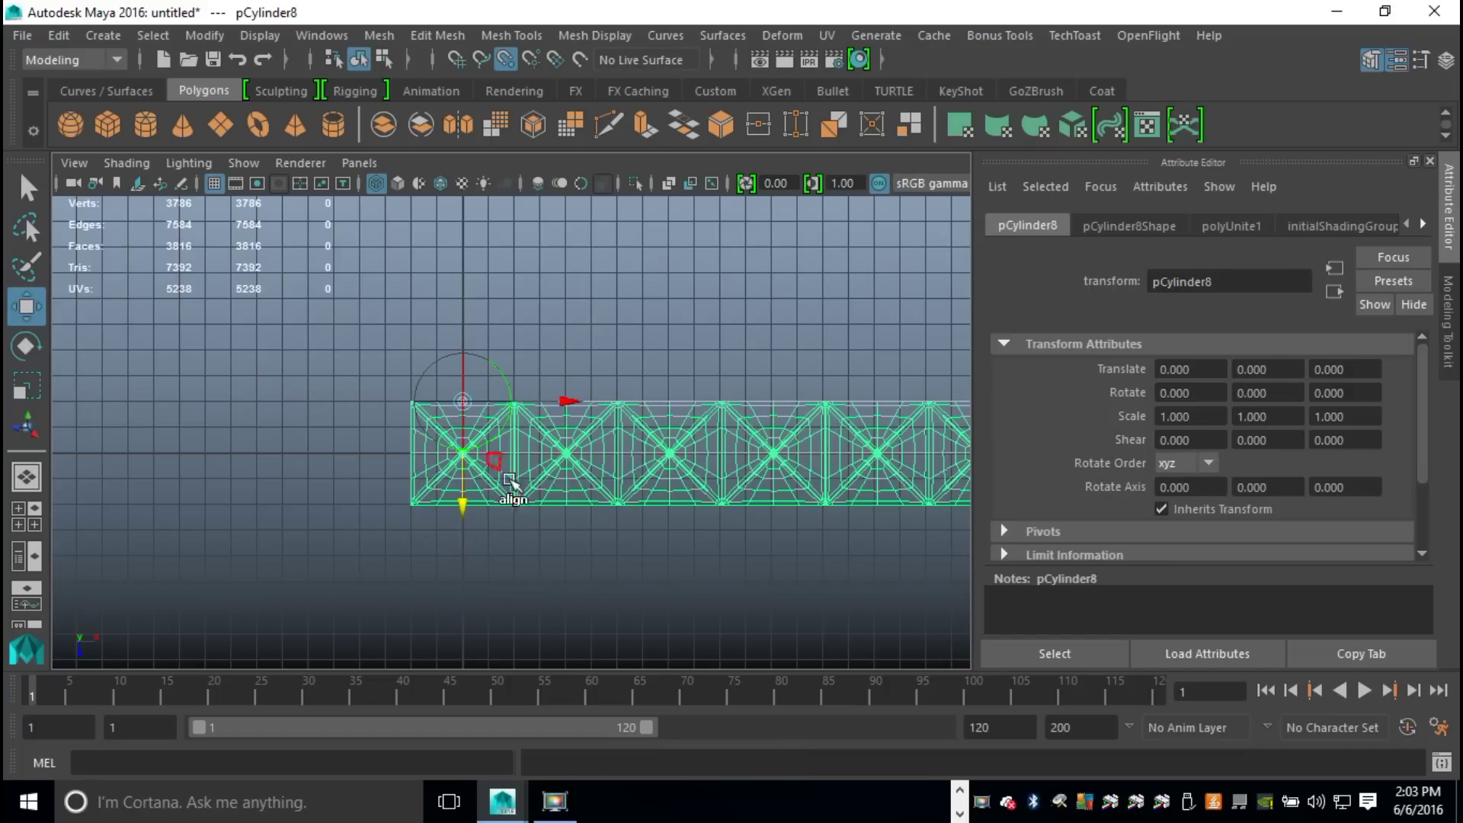
# Step: Duplicate the strip, snap the copy beneath the original row, and repeat to stack rows
pyautogui.hotkey('ctrl', 'd')
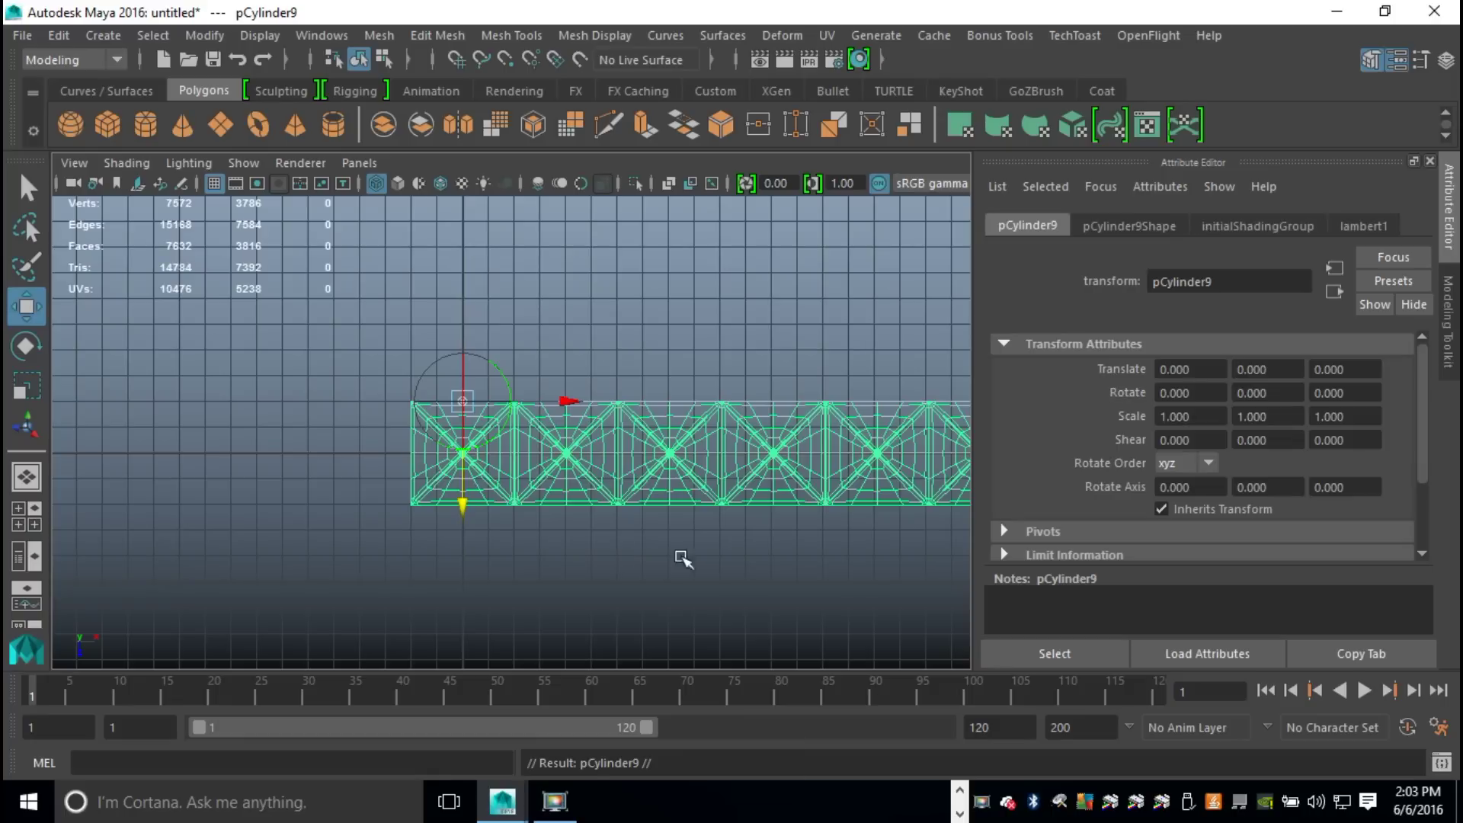
pyautogui.press('v')
pyautogui.moveTo(464, 500); pyautogui.dragTo(476, 413)
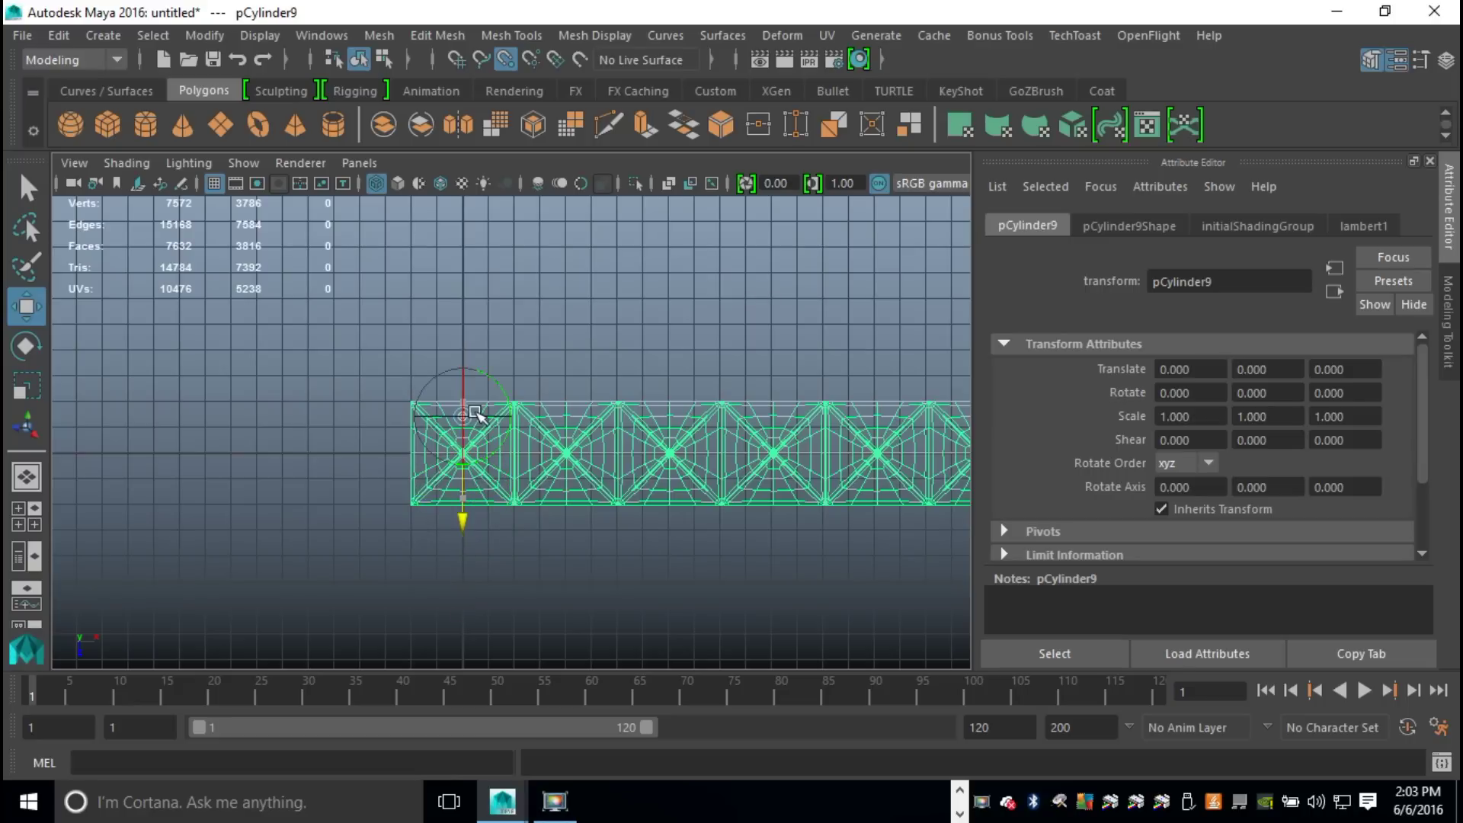
pyautogui.hotkey('ctrl', 'z')
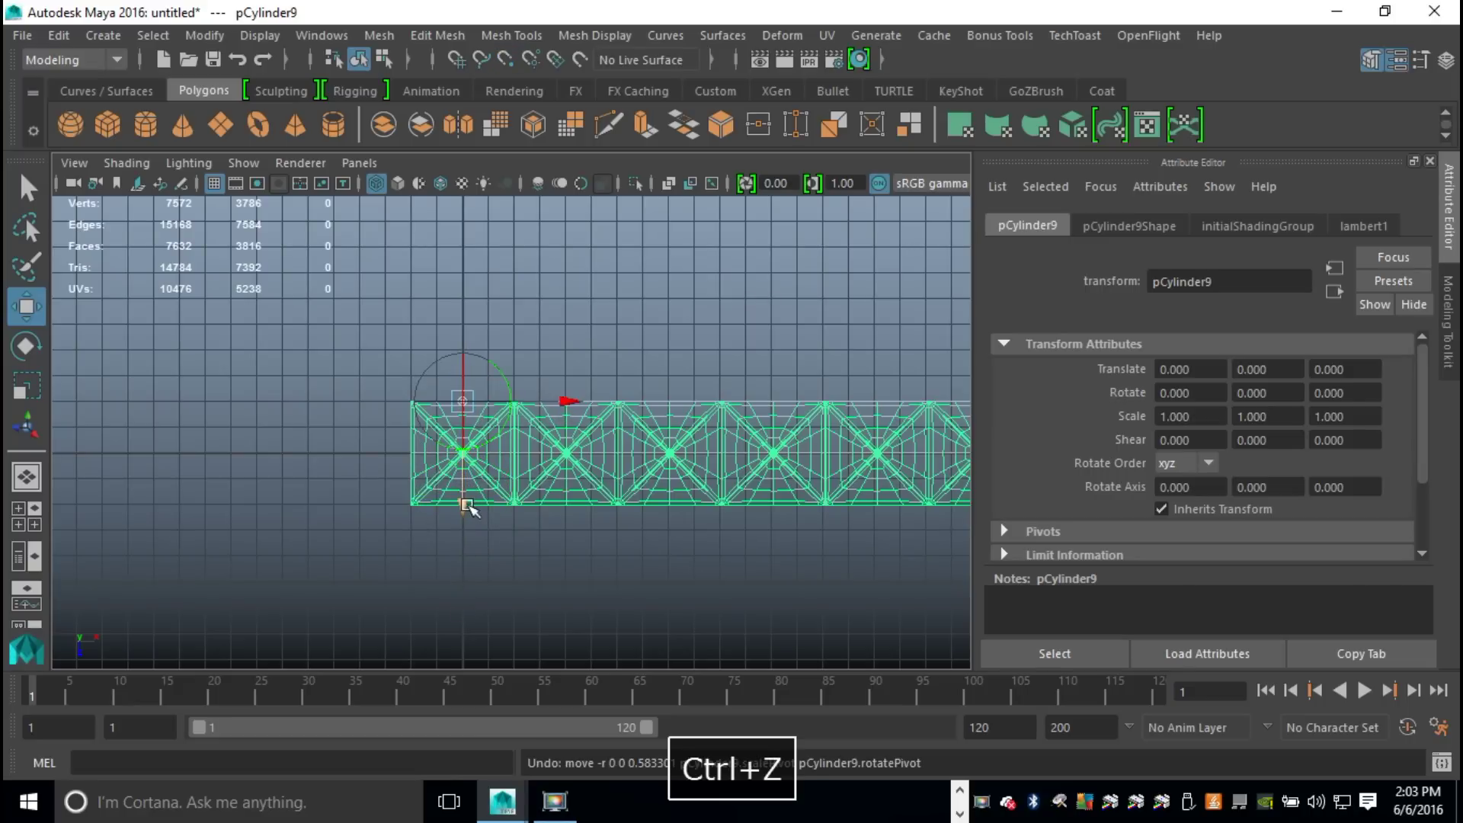
pyautogui.click(467, 504)
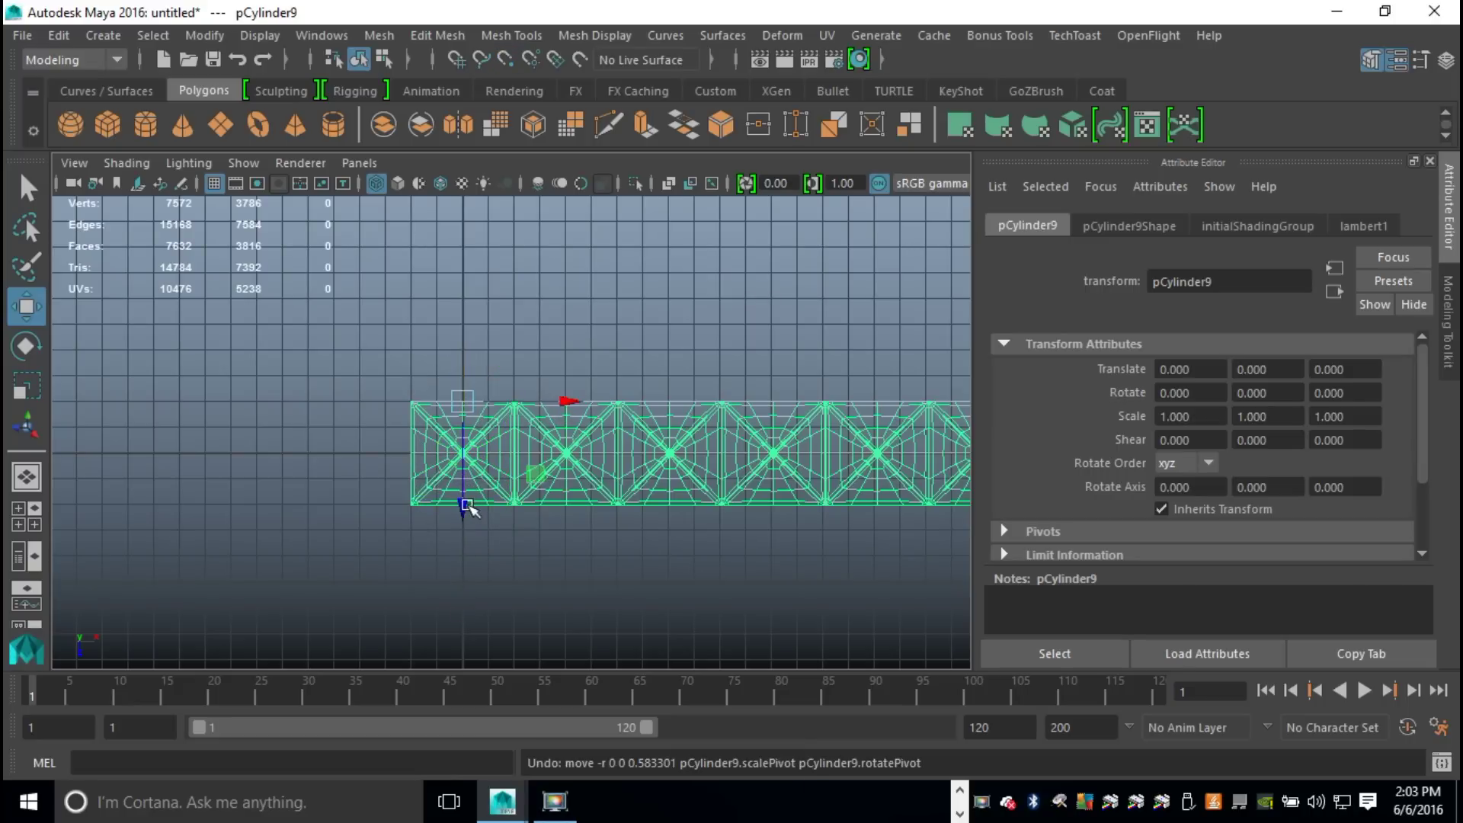
pyautogui.press('v')
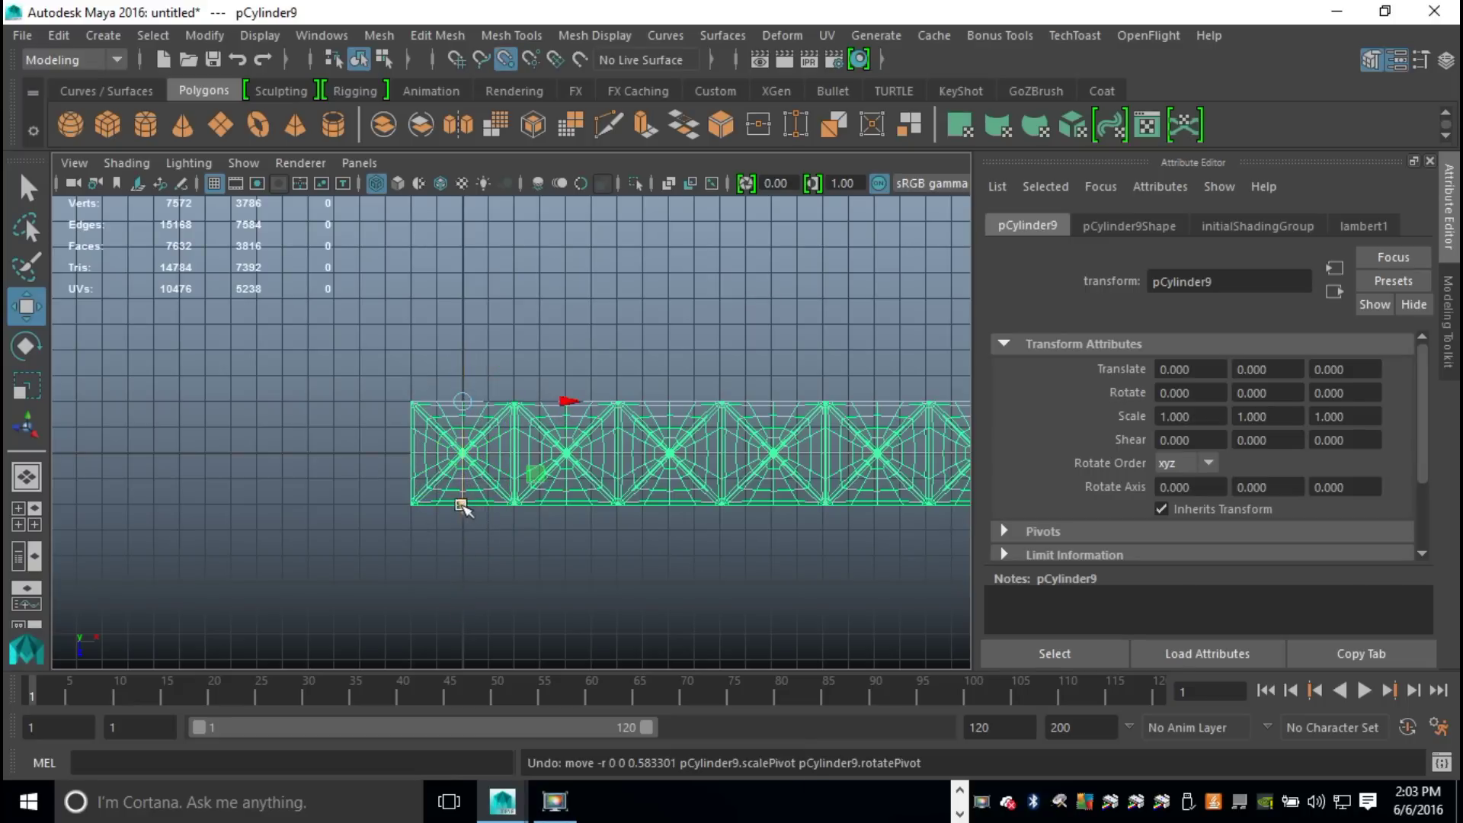
pyautogui.moveTo(463, 496); pyautogui.dragTo(479, 279)
pyautogui.moveTo(463, 401); pyautogui.dragTo(463, 514)
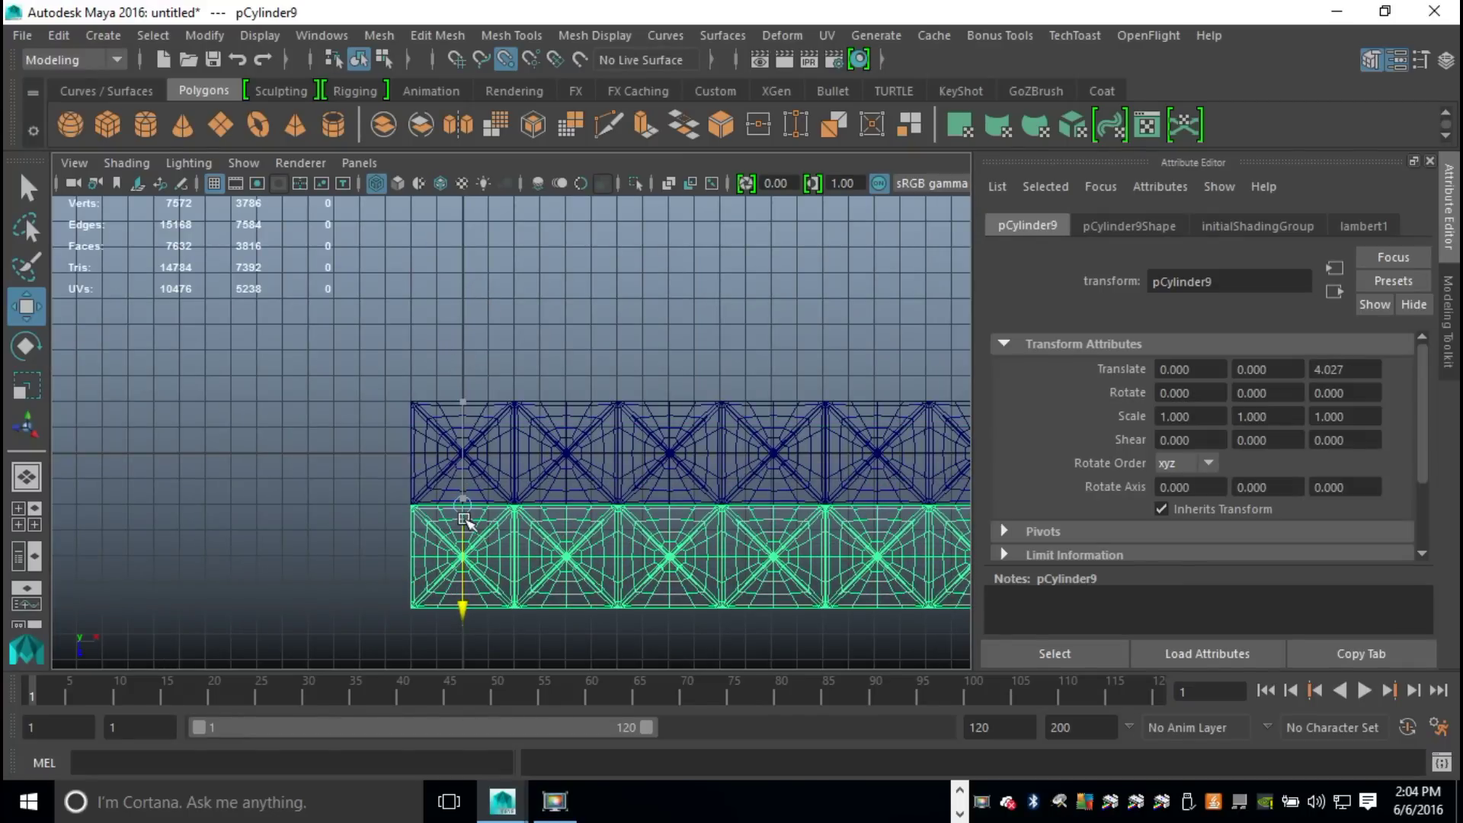
pyautogui.scroll(-4, 263, 416)
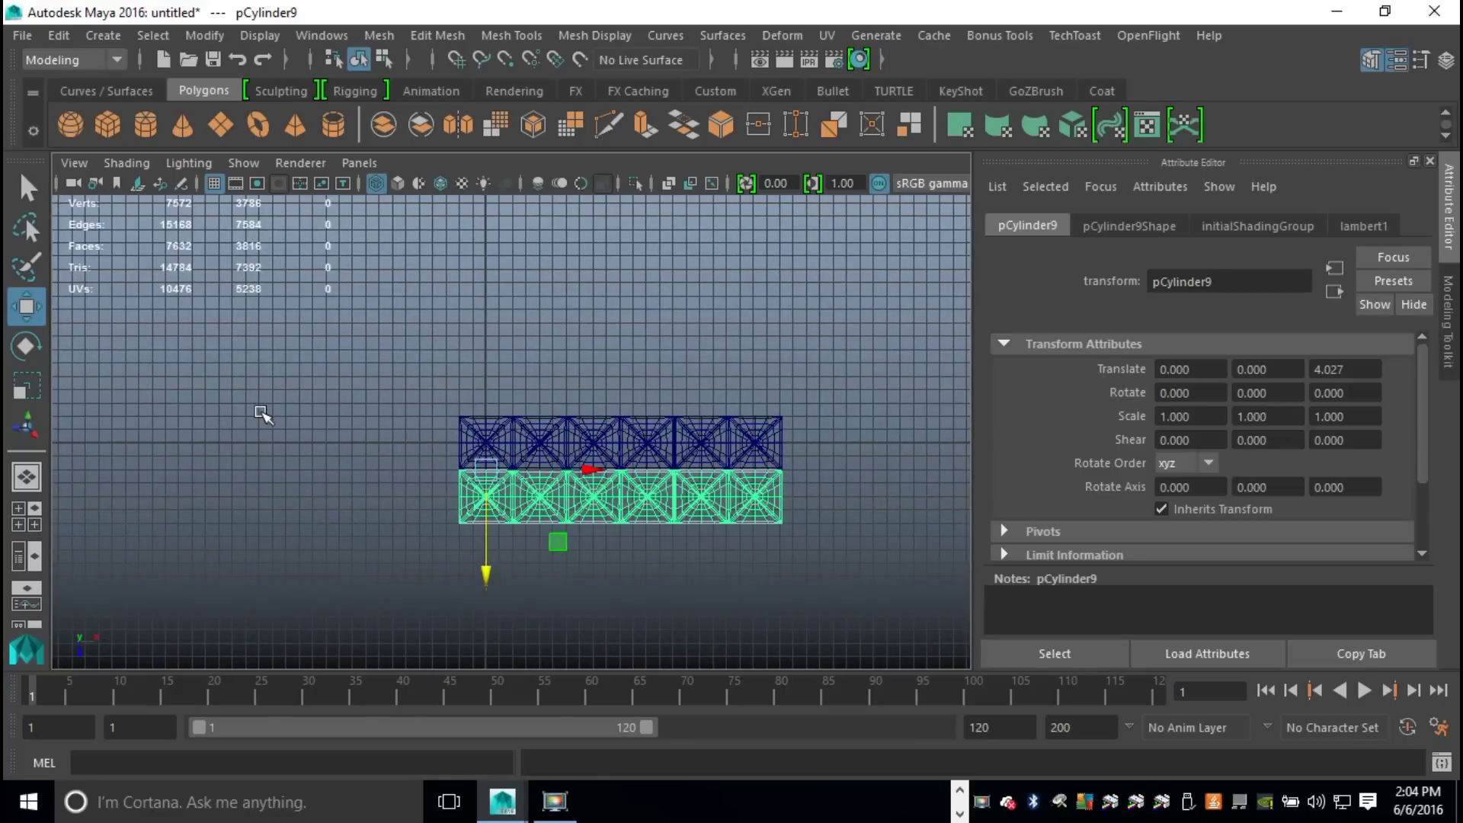
pyautogui.hotkey('shift', 'd')
pyautogui.hotkey('shift', 'd')
pyautogui.hotkey('shift', 'd')
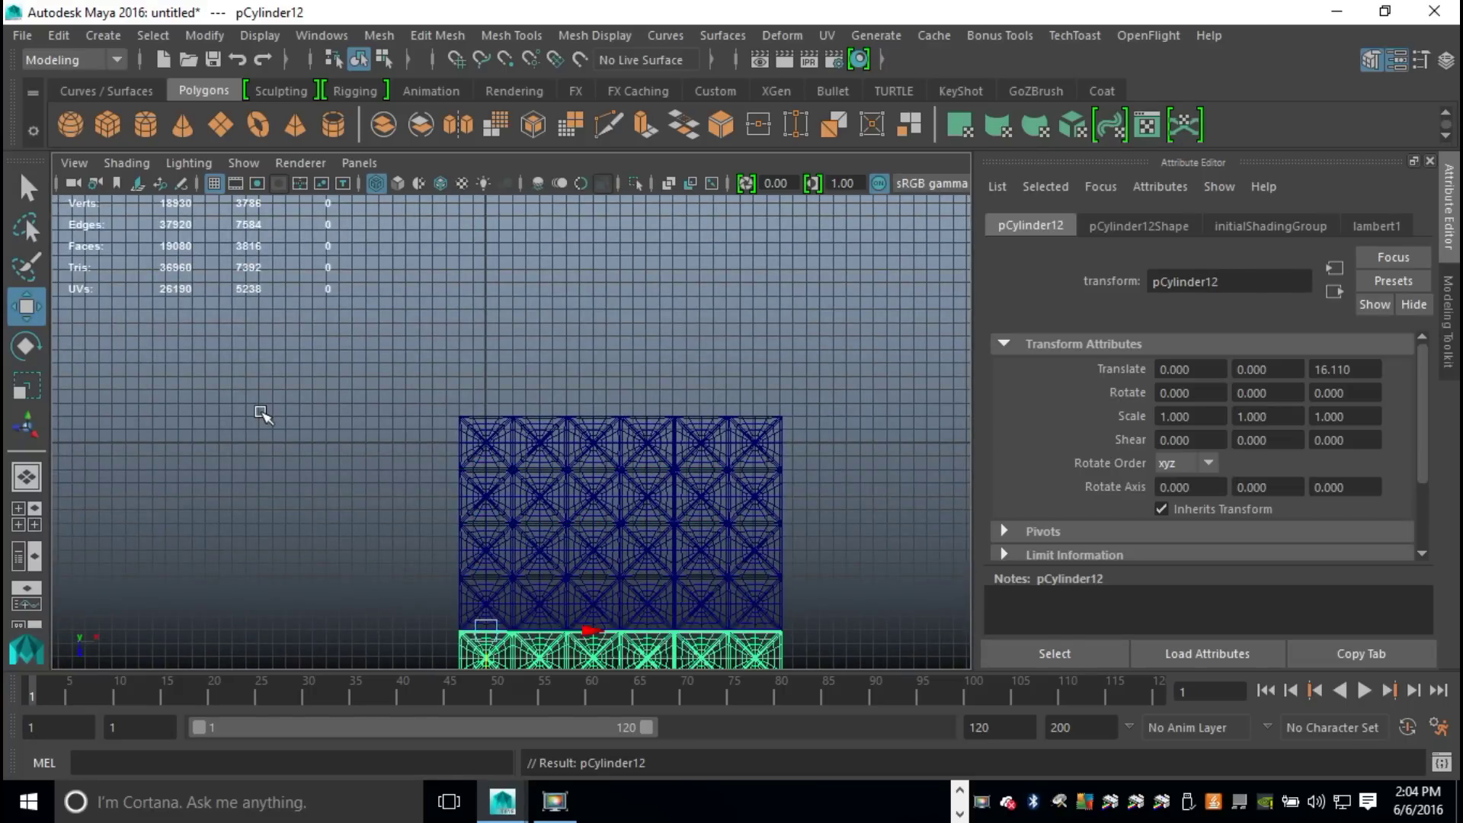
# Step: Select all the tufted rows in the perspective view and raise them upward
pyautogui.click(26, 516)
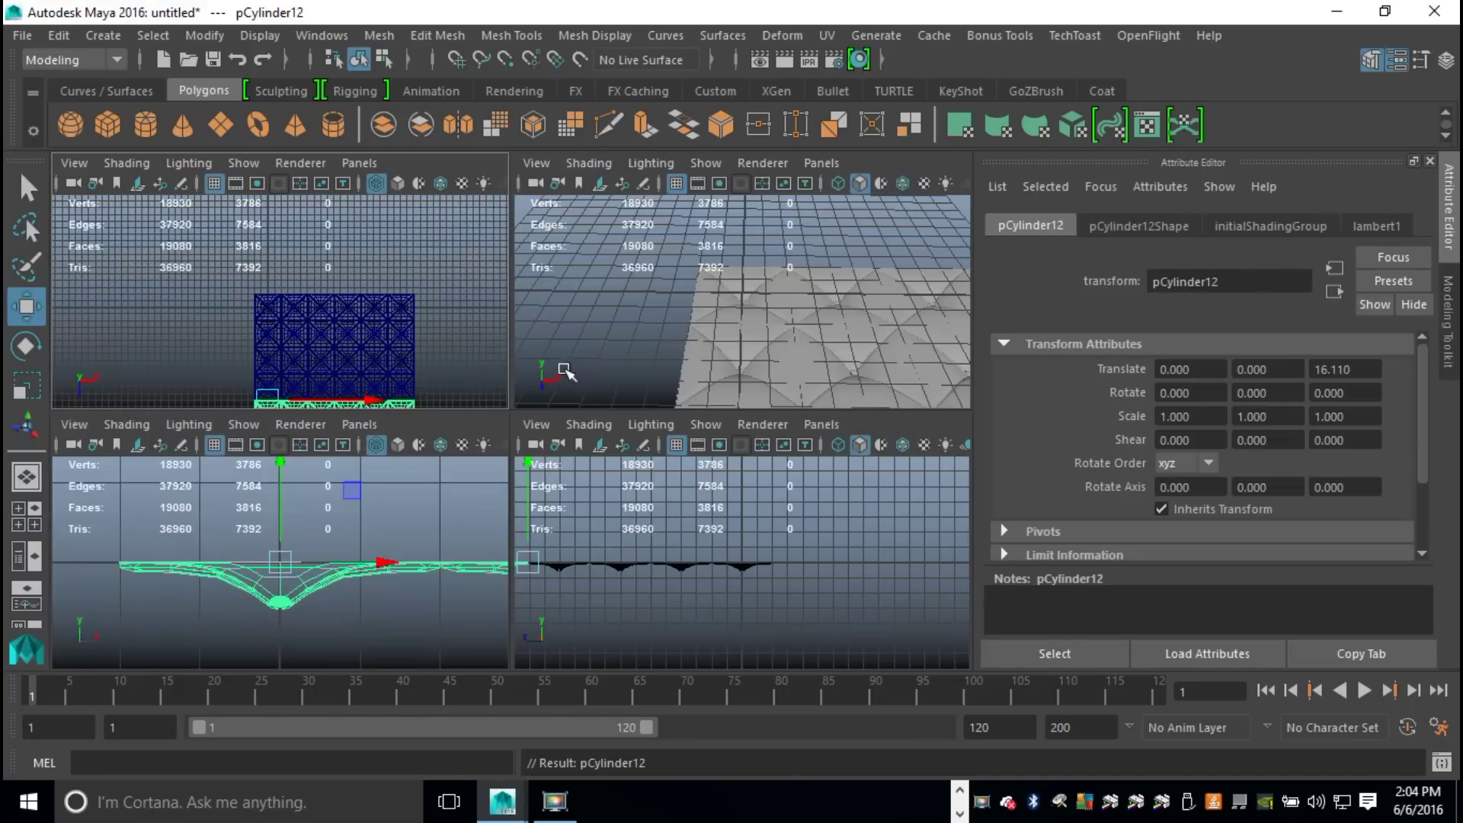
pyautogui.press('space')
pyautogui.scroll(-10, 671, 318)
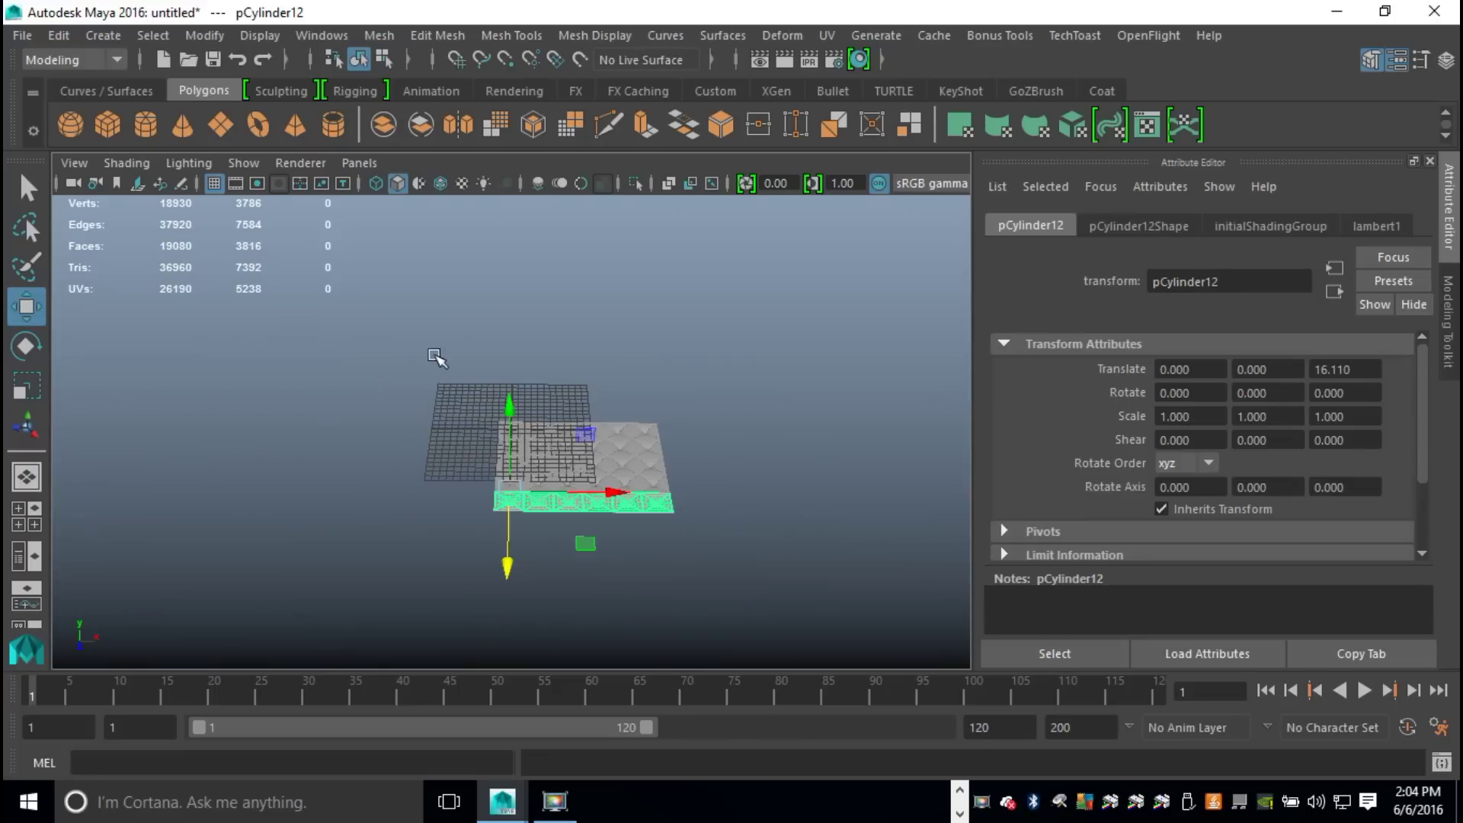
pyautogui.moveTo(413, 347); pyautogui.dragTo(783, 640)
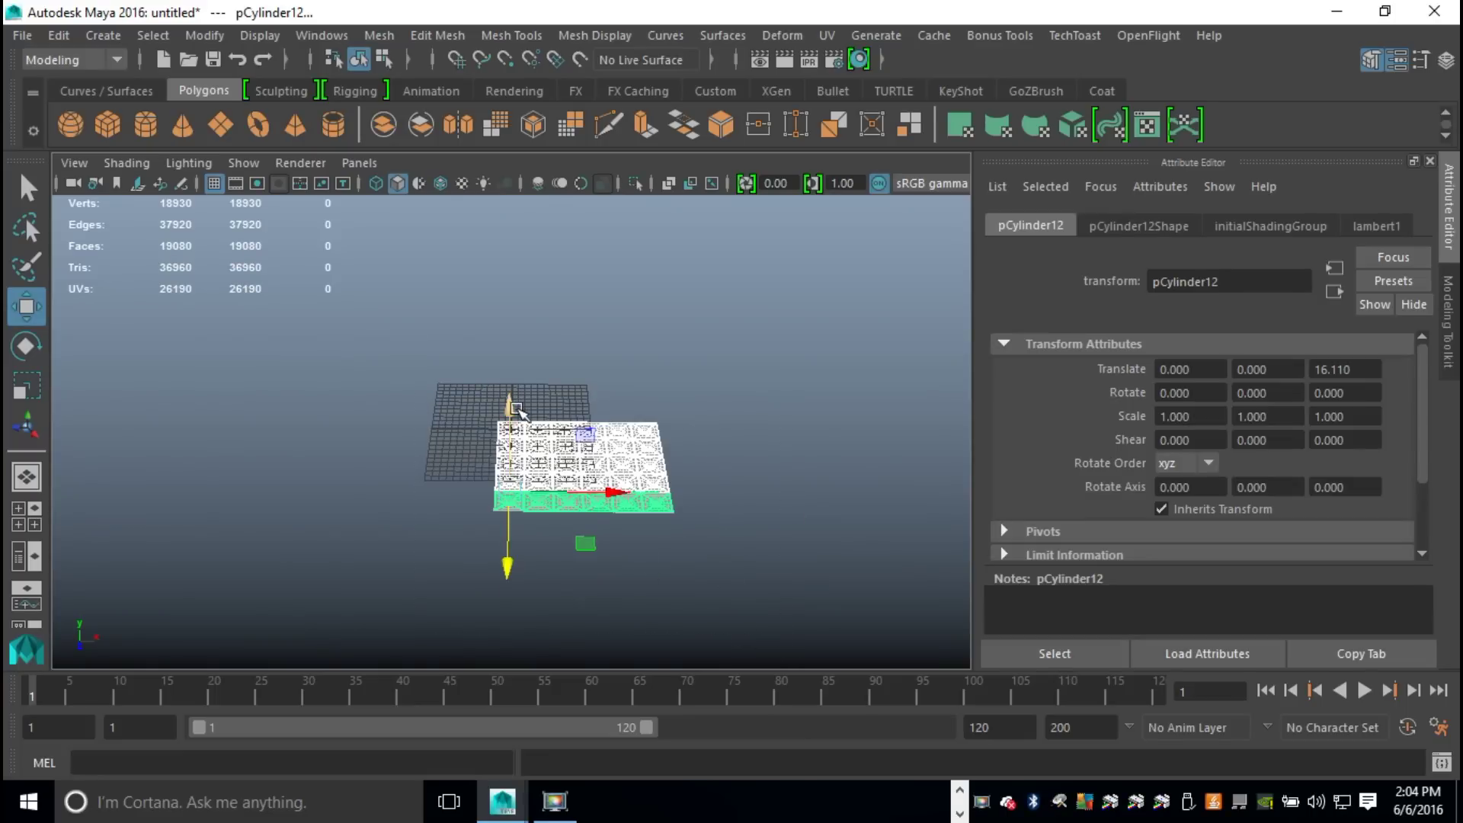
pyautogui.moveTo(506, 418); pyautogui.dragTo(513, 319)
pyautogui.scroll(5, 514, 335)
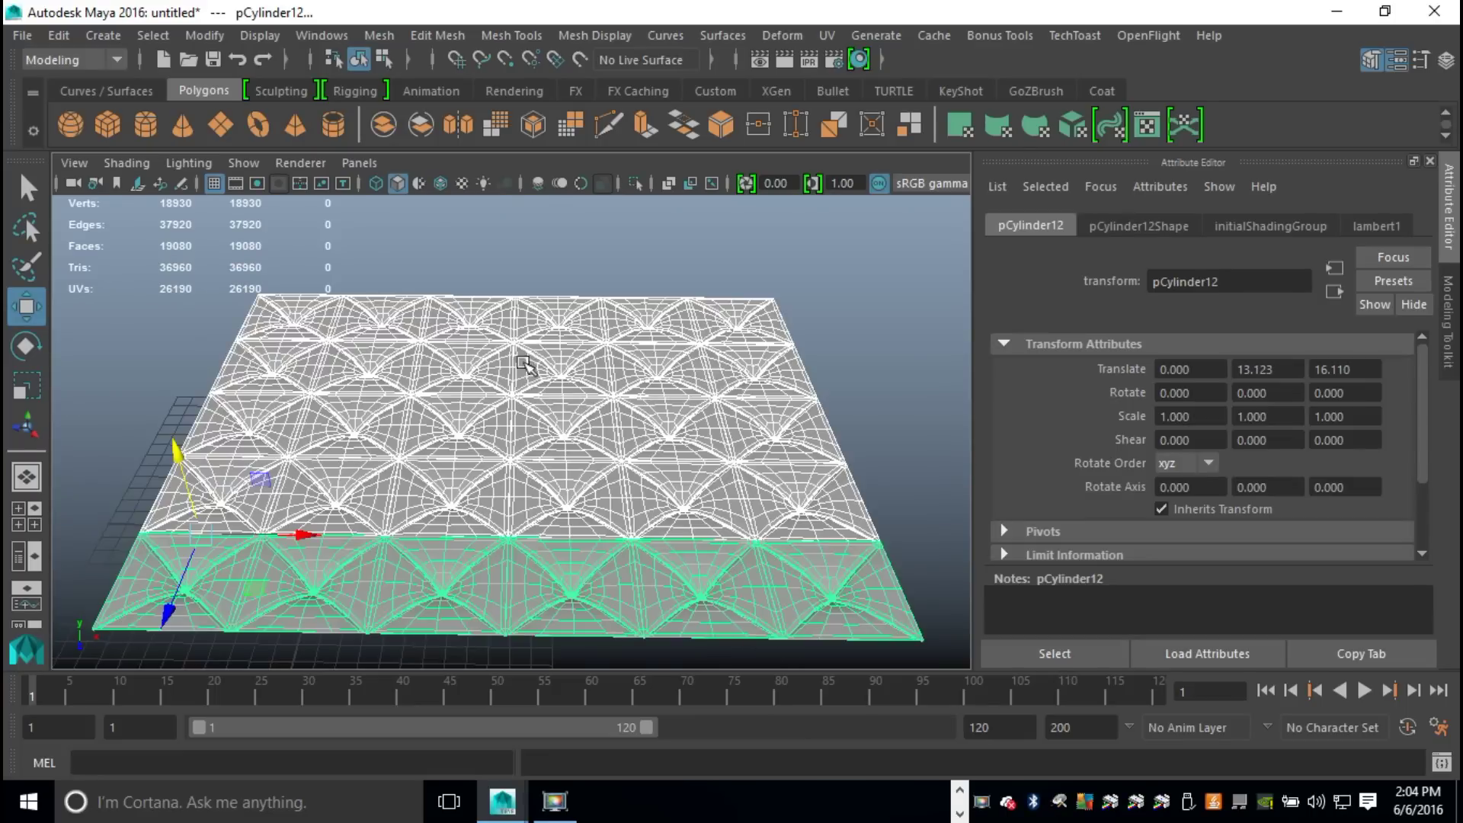
pyautogui.scroll(-5, 551, 439)
# Step: Reselect the whole quilted panel, delete its history and freeze its transforms to zero
pyautogui.click(747, 372)
pyautogui.scroll(8, 731, 457)
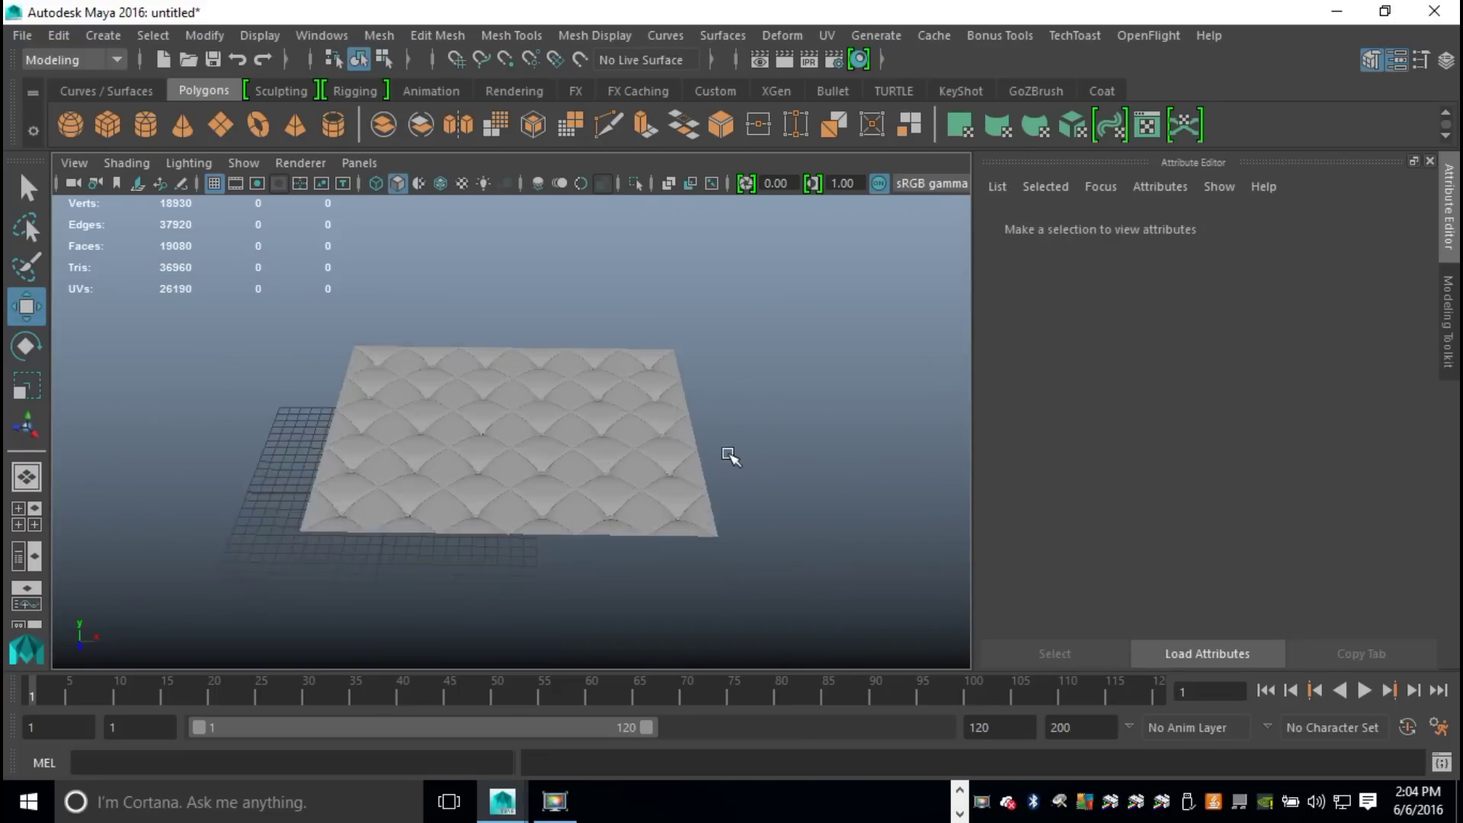
pyautogui.keyDown('alt'); pyautogui.moveTo(478, 458); pyautogui.dragTo(592, 467); pyautogui.keyUp('alt')
pyautogui.scroll(-8, 588, 481)
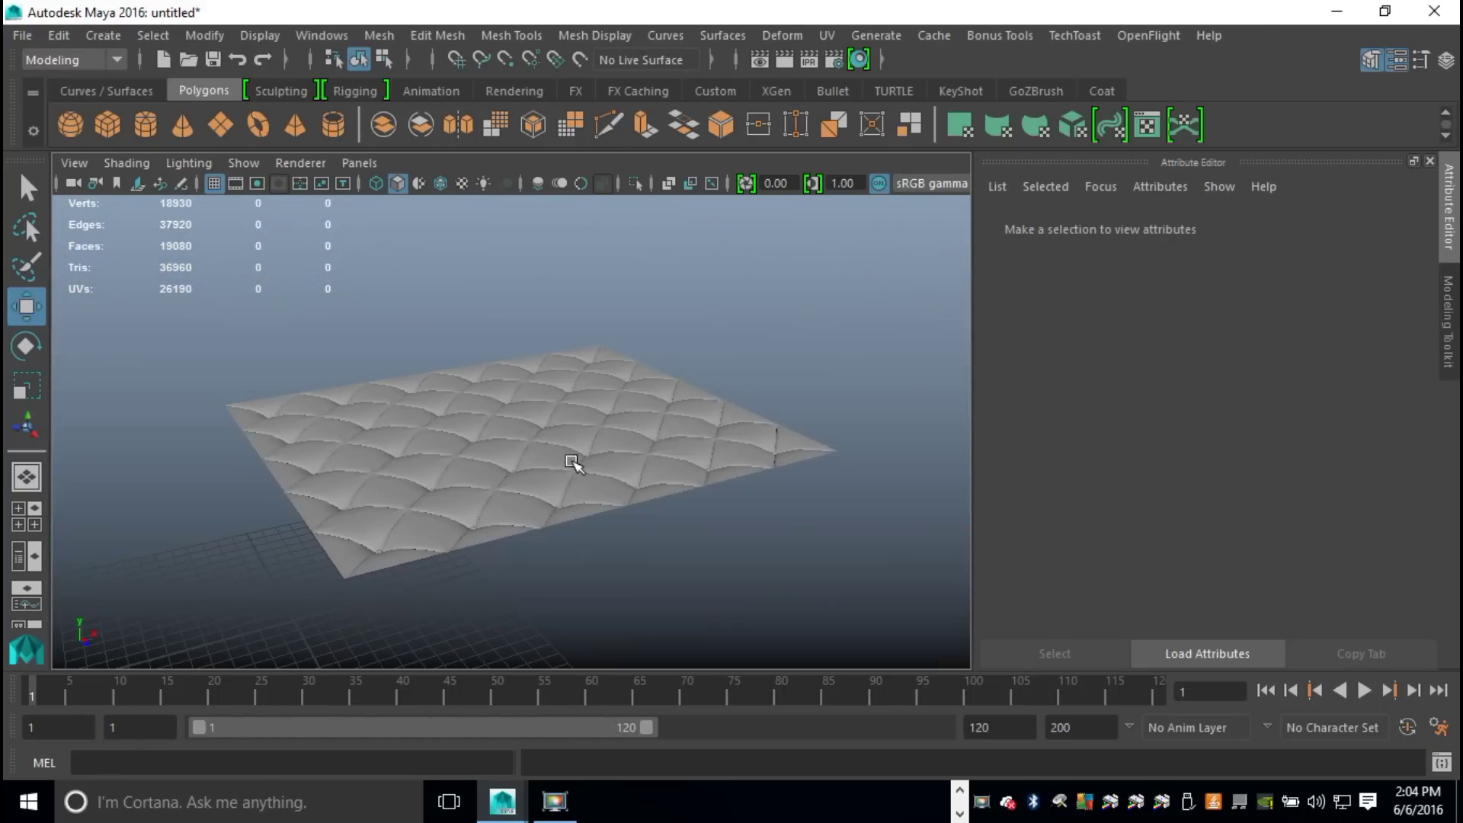
pyautogui.keyDown('alt'); pyautogui.moveTo(512, 596); pyautogui.dragTo(399, 457); pyautogui.keyUp('alt')
pyautogui.moveTo(194, 311); pyautogui.dragTo(900, 703)
pyautogui.click(59, 35)
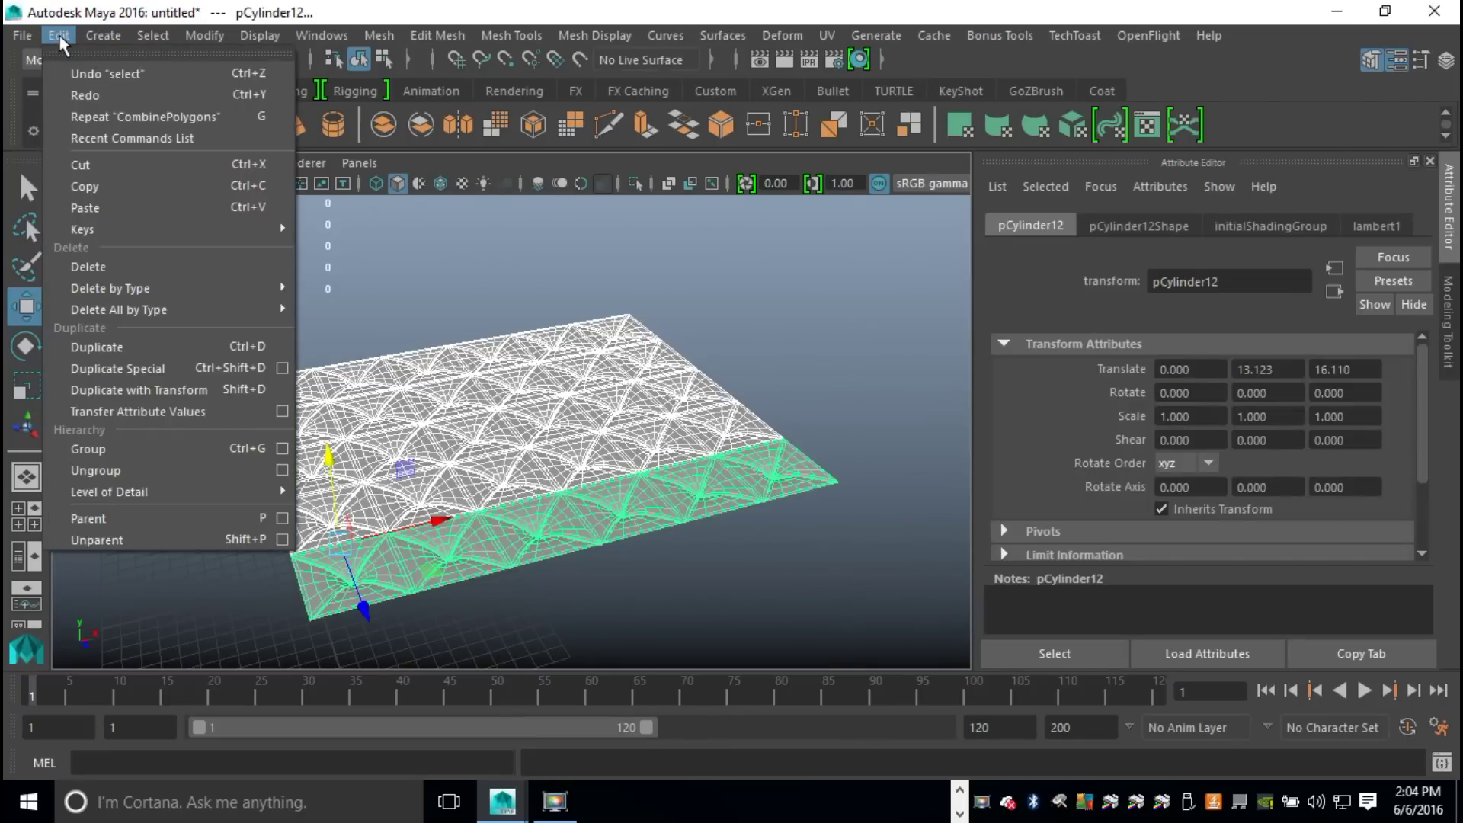
pyautogui.moveTo(219, 296)
pyautogui.click(352, 306)
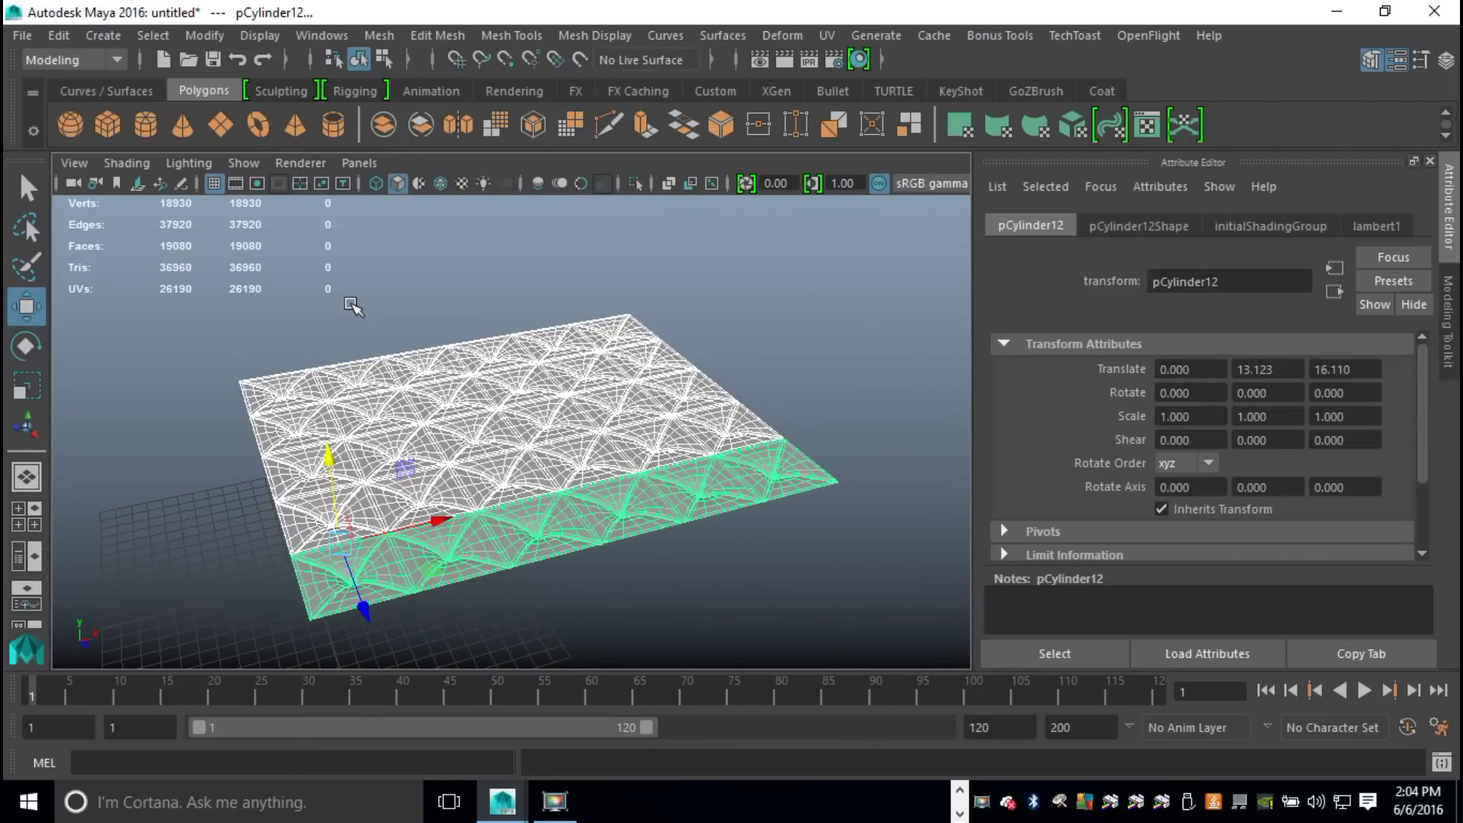
pyautogui.click(200, 35)
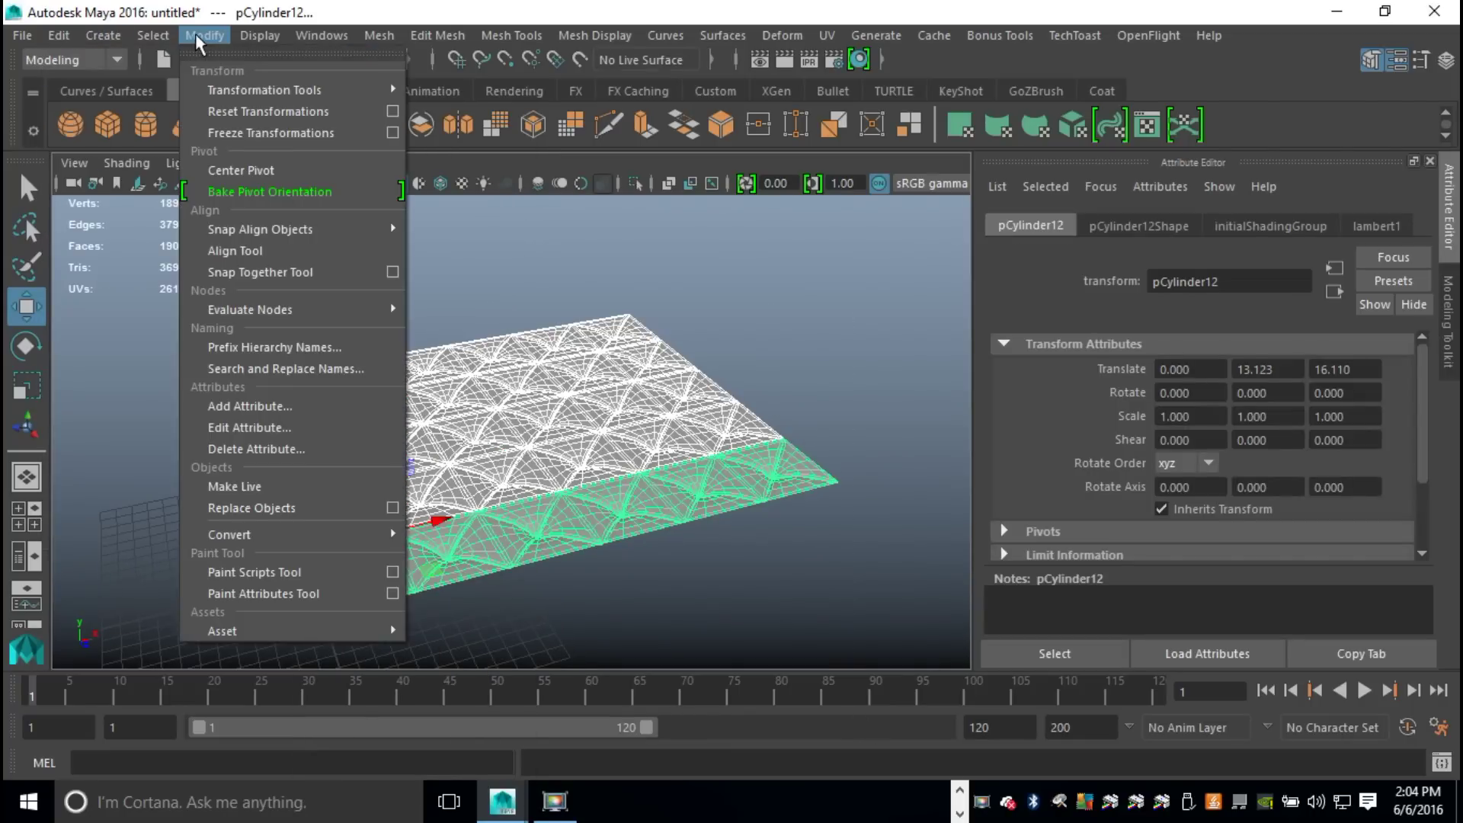
pyautogui.click(292, 134)
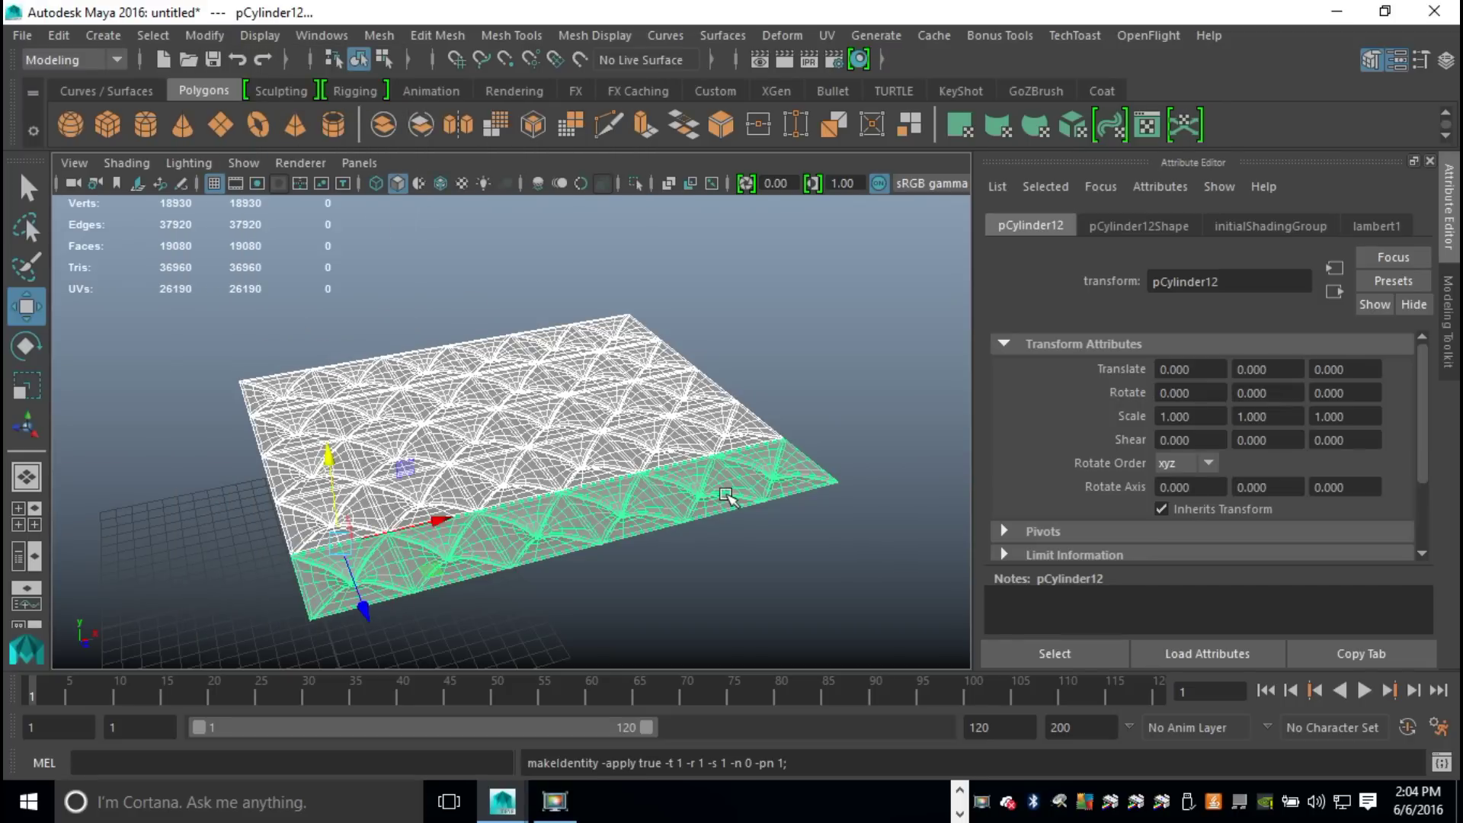
pyautogui.click(838, 308)
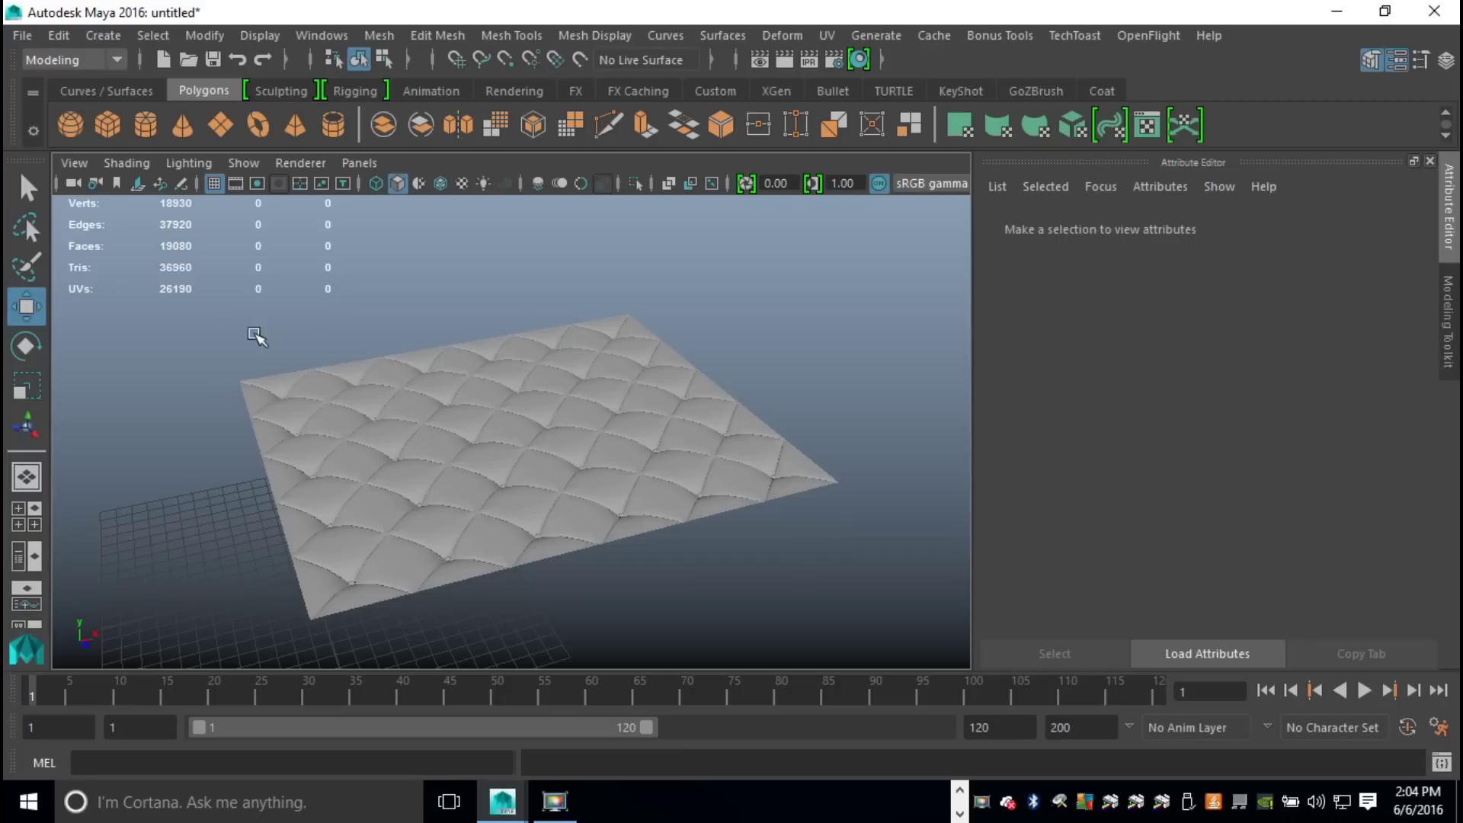
# Step: Add a bend deformer to the quilted panel
pyautogui.moveTo(246, 326); pyautogui.dragTo(746, 599)
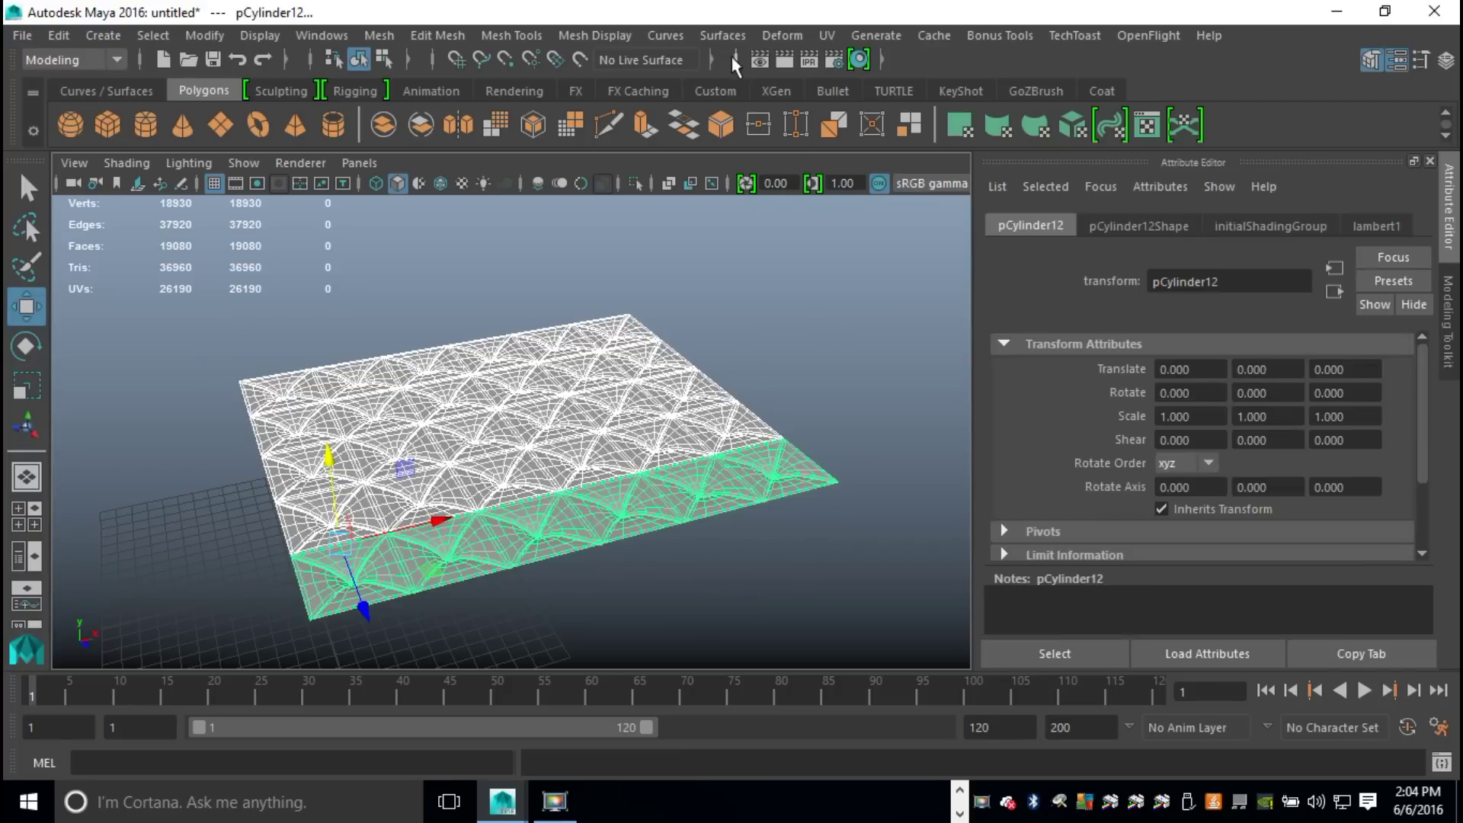
pyautogui.click(790, 34)
pyautogui.moveTo(869, 248)
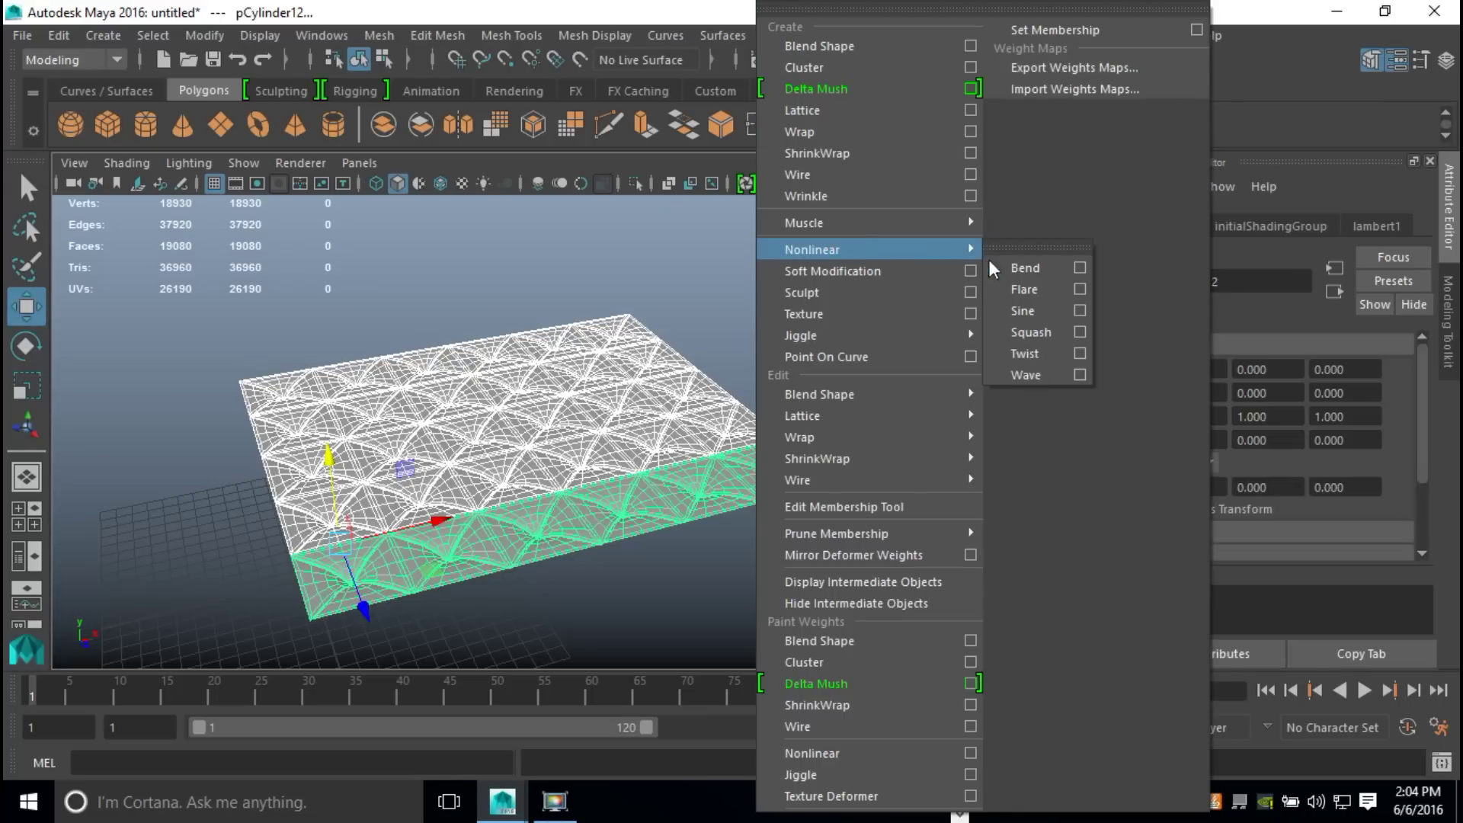
pyautogui.click(1036, 265)
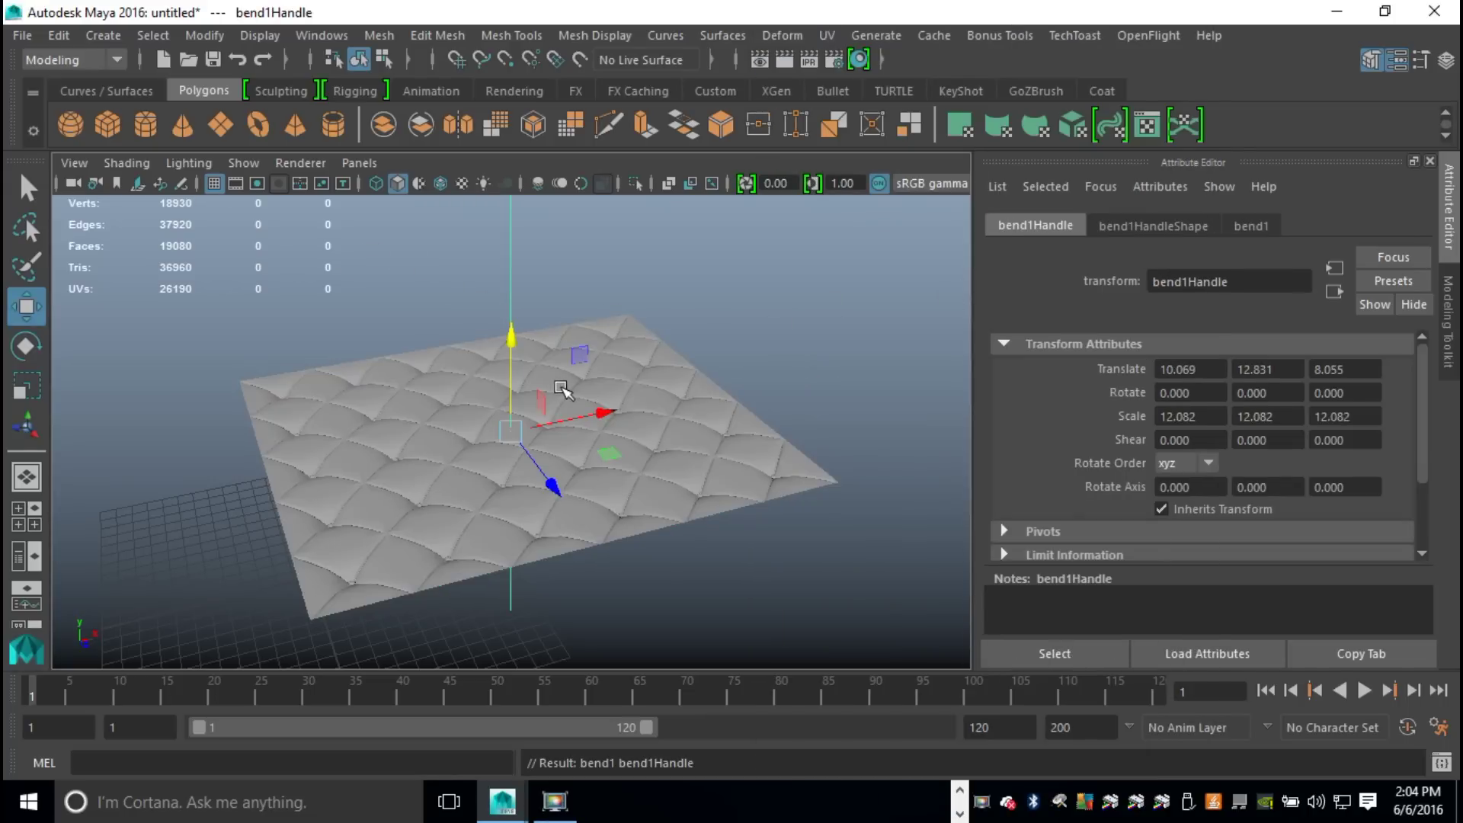
# Step: Rotate the bend handle 90 degrees on X, undoing a trial curvature and tilt
pyautogui.press('e')
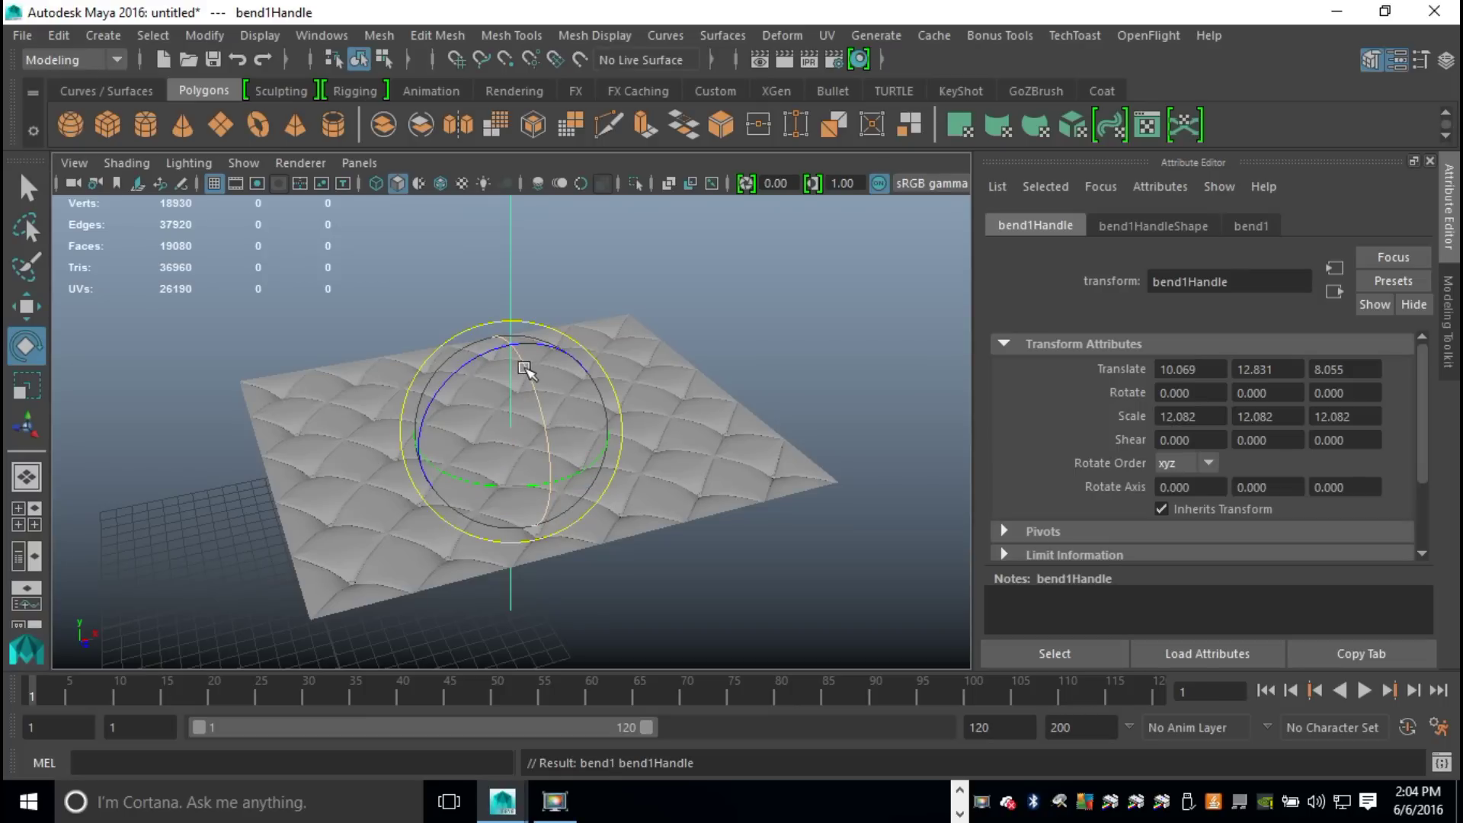
pyautogui.moveTo(526, 370); pyautogui.dragTo(564, 534)
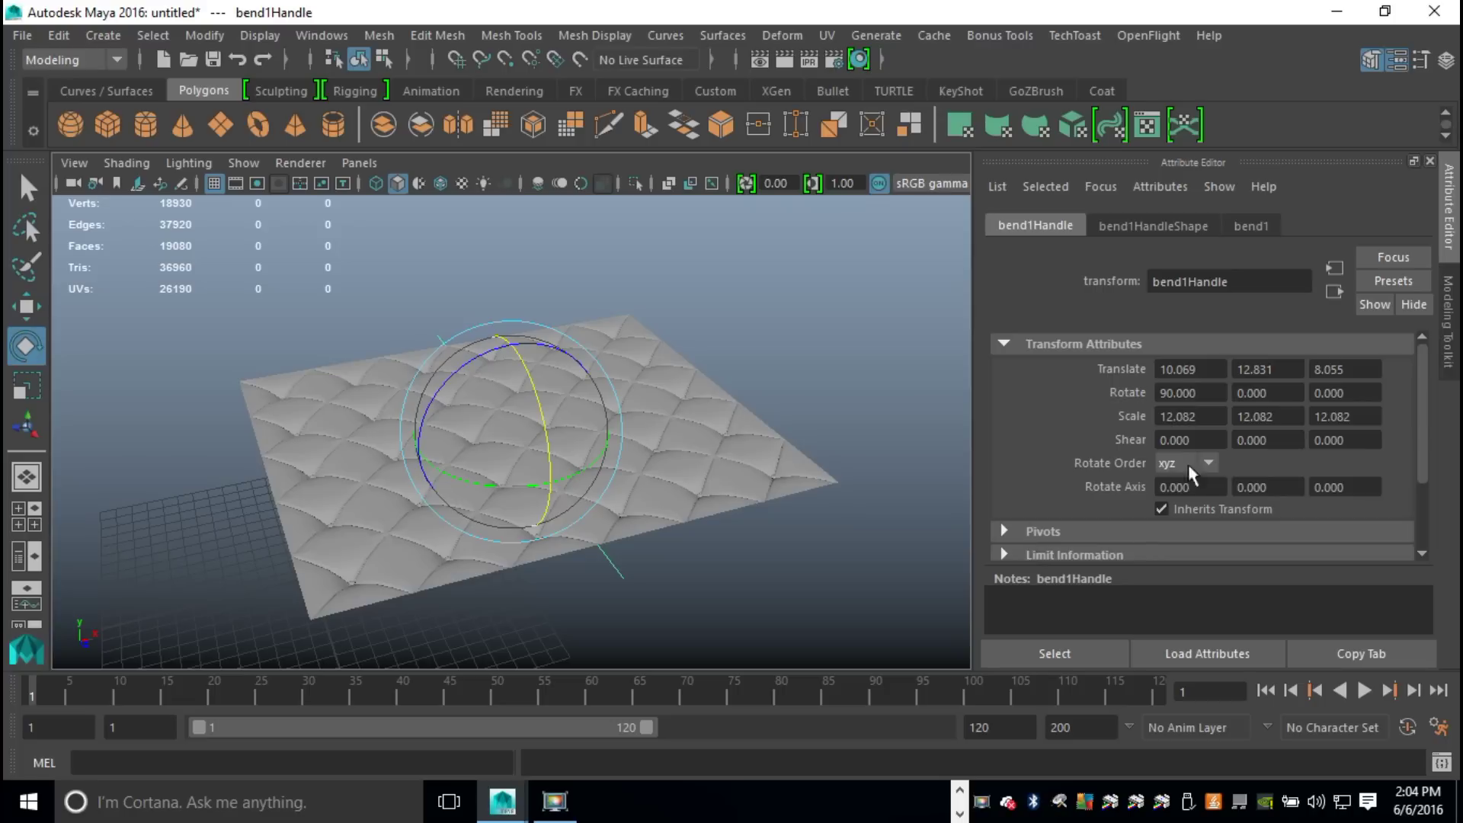
pyautogui.click(1254, 227)
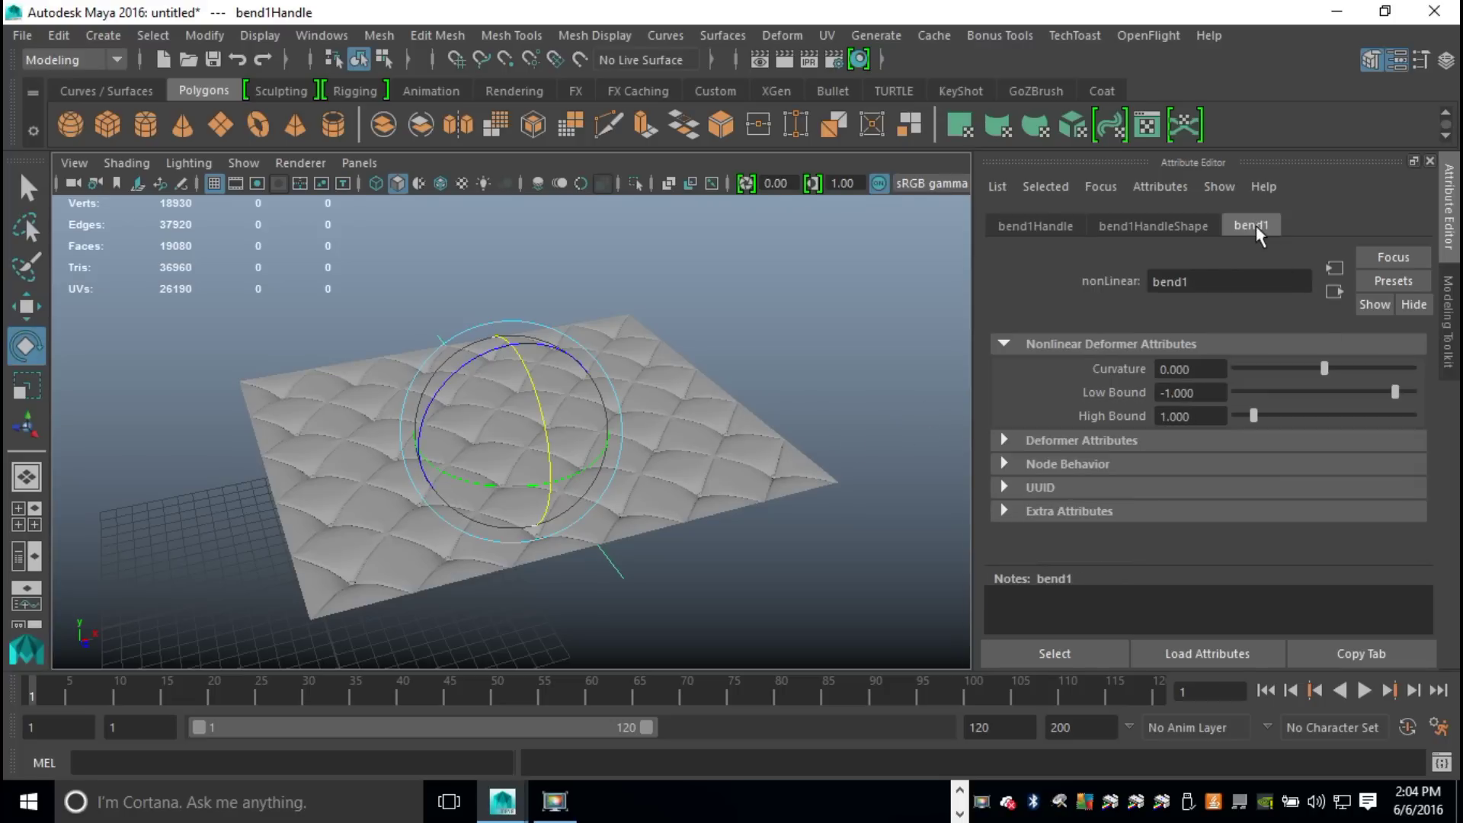
pyautogui.moveTo(1326, 368); pyautogui.dragTo(1310, 369)
pyautogui.hotkey('ctrl', 'z')
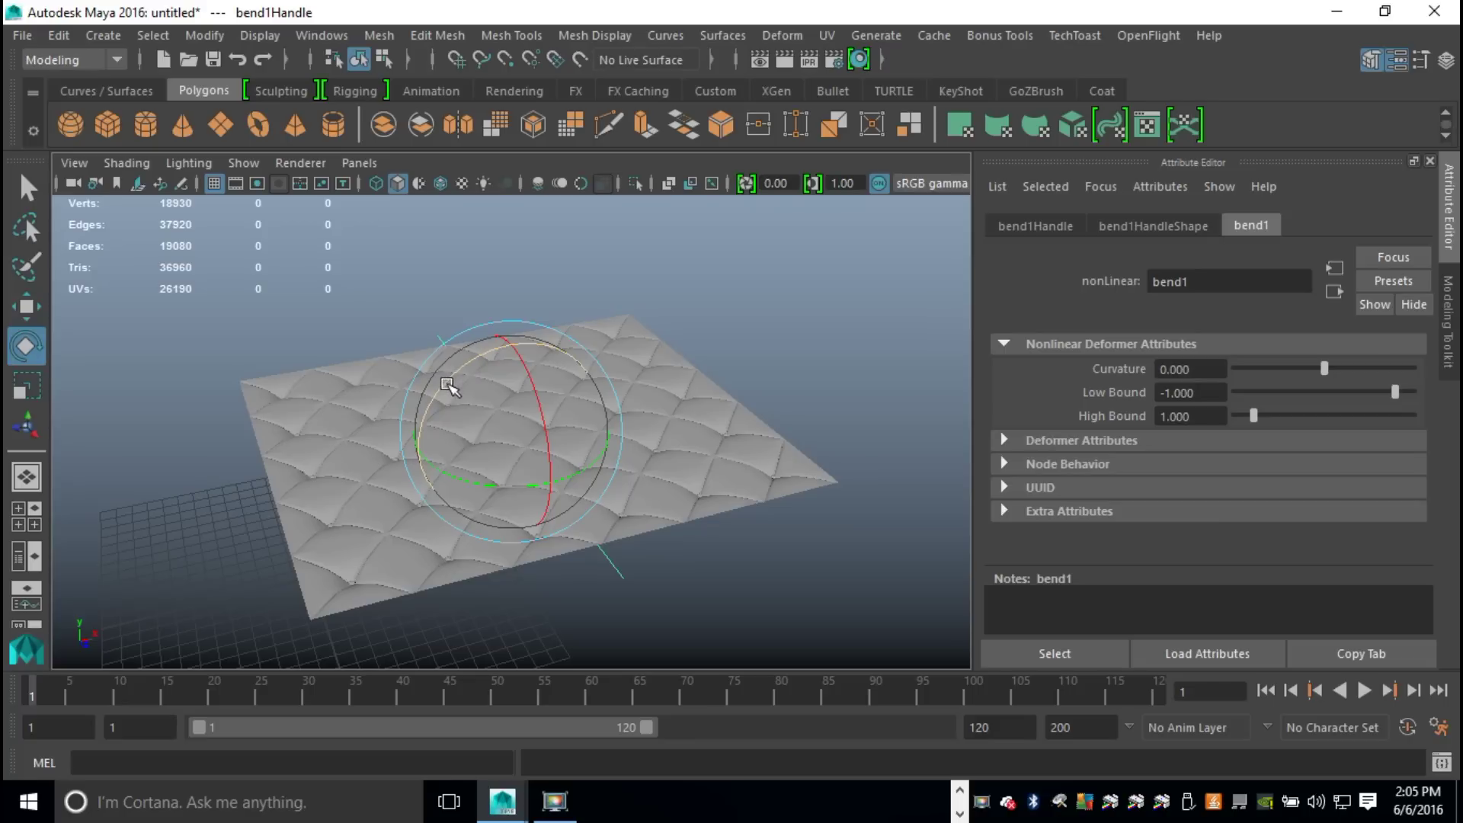
pyautogui.scroll(3, 479, 406)
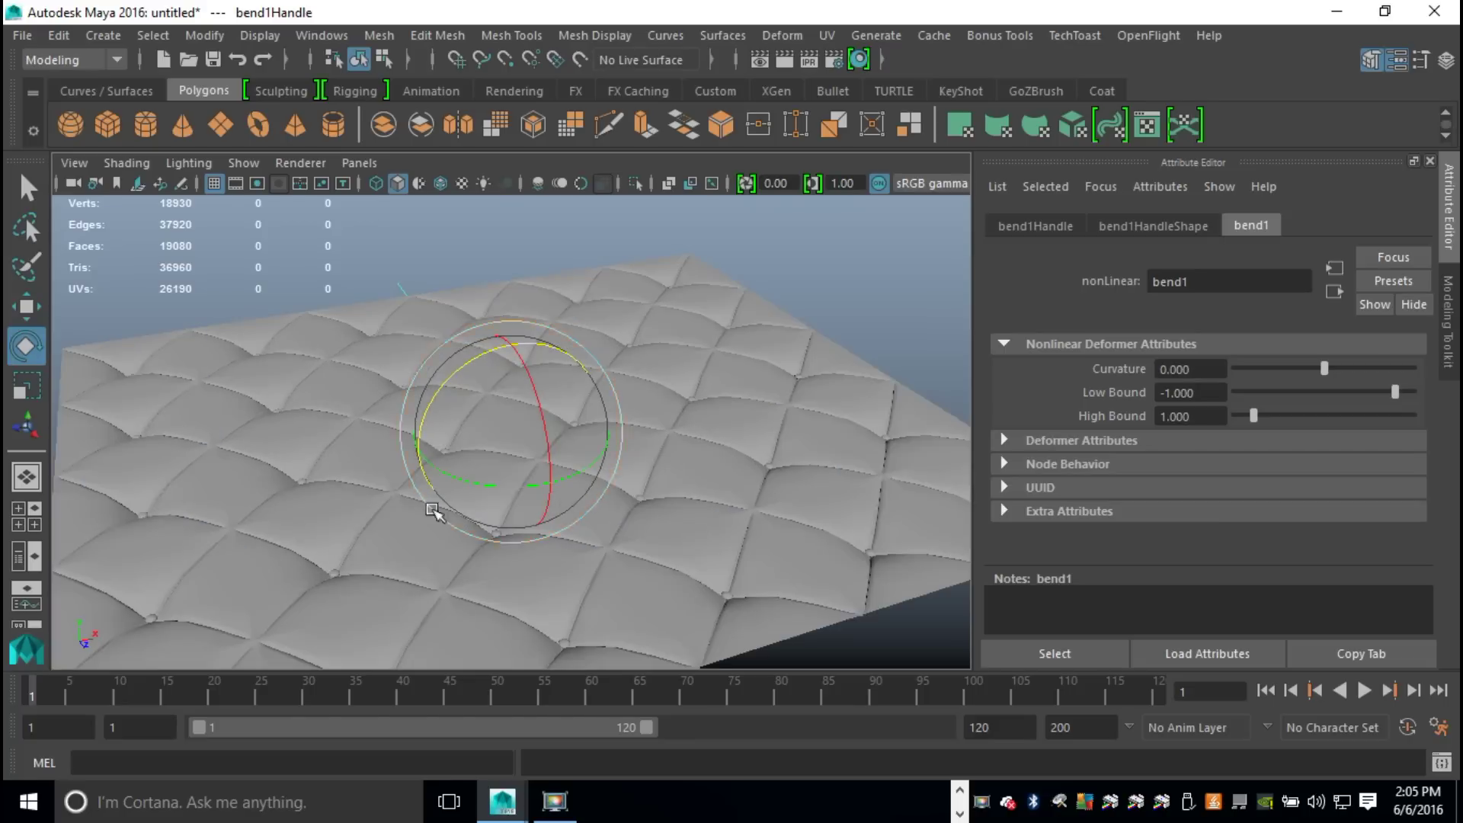
pyautogui.keyDown('alt'); pyautogui.moveTo(432, 509); pyautogui.dragTo(519, 491); pyautogui.keyUp('alt')
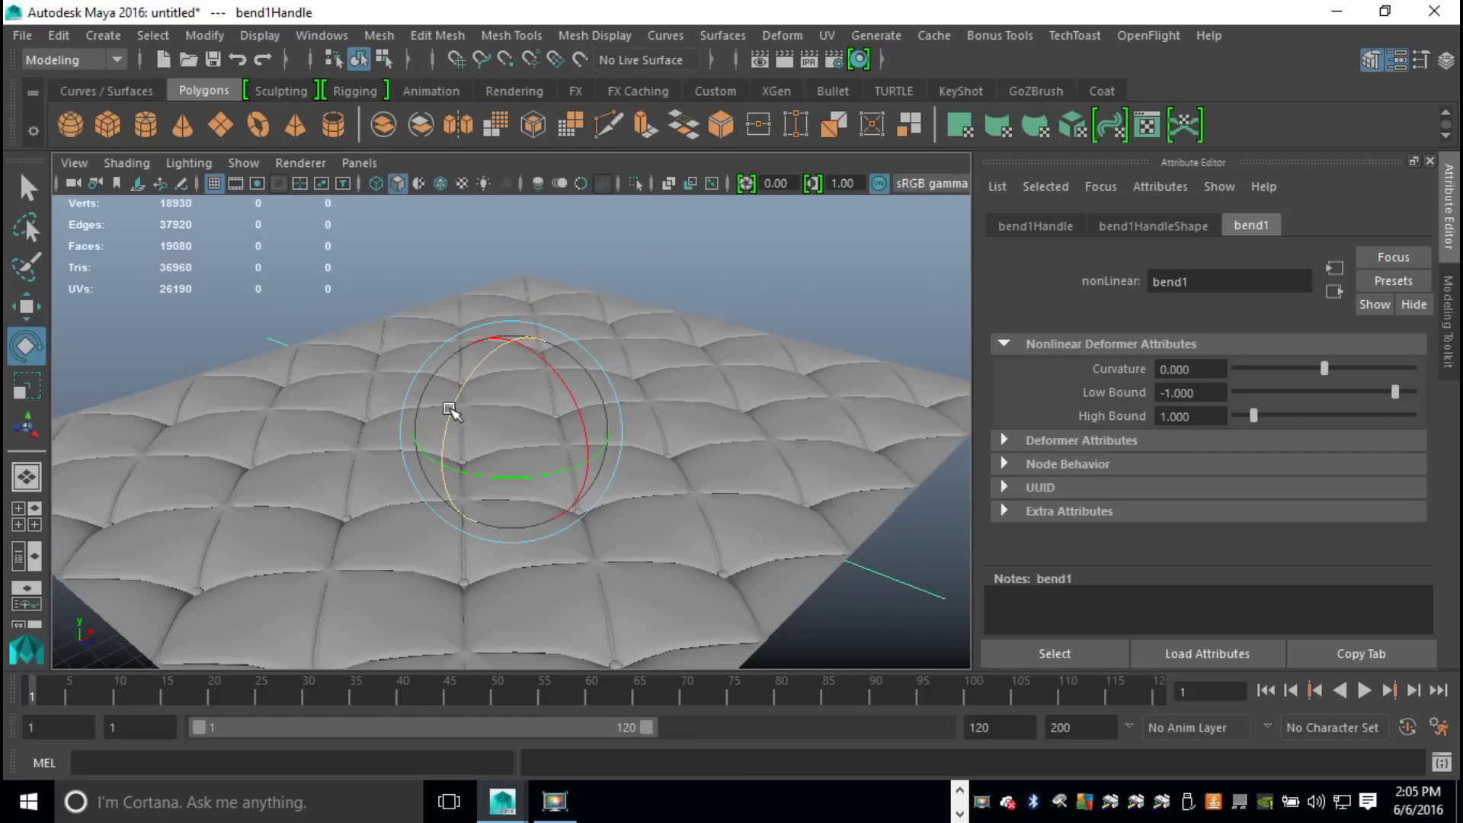
pyautogui.moveTo(449, 409); pyautogui.dragTo(474, 378)
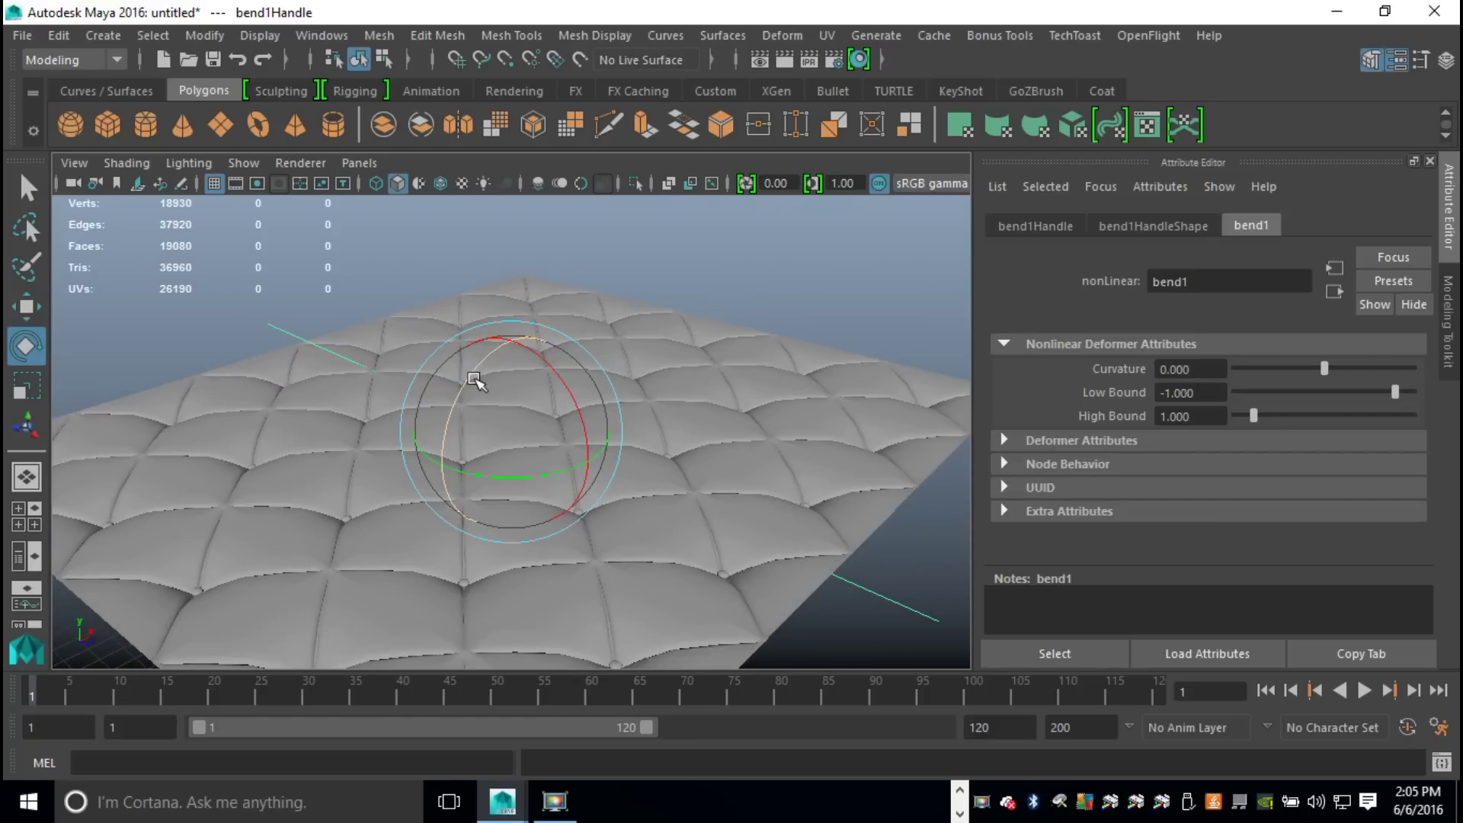
pyautogui.hotkey('ctrl', 'z')
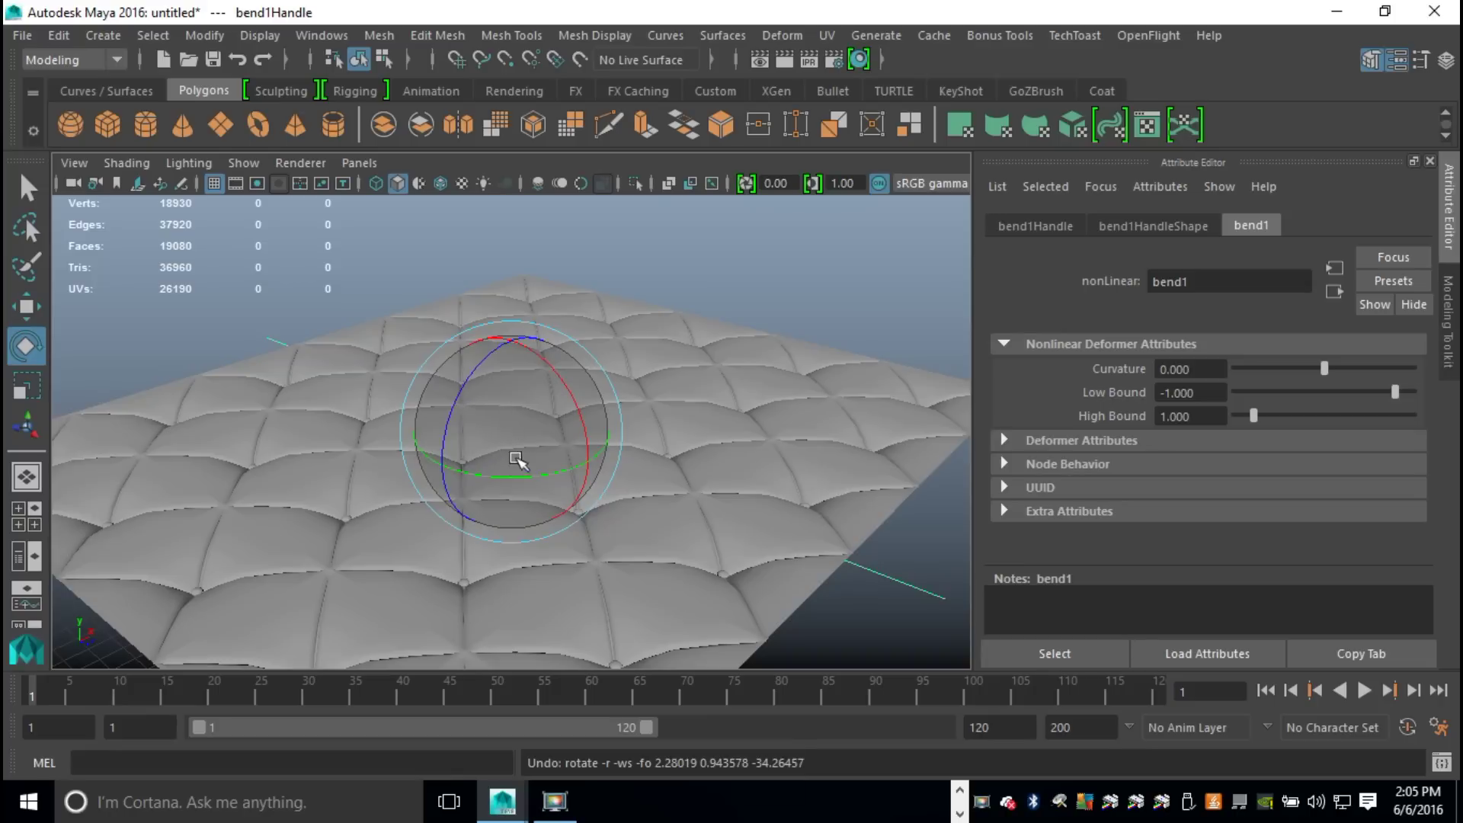
# Step: Set the bend handle's Z rotation to -180 and undo a test curvature
pyautogui.keyDown('alt'); pyautogui.moveTo(517, 459); pyautogui.dragTo(863, 442); pyautogui.keyUp('alt')
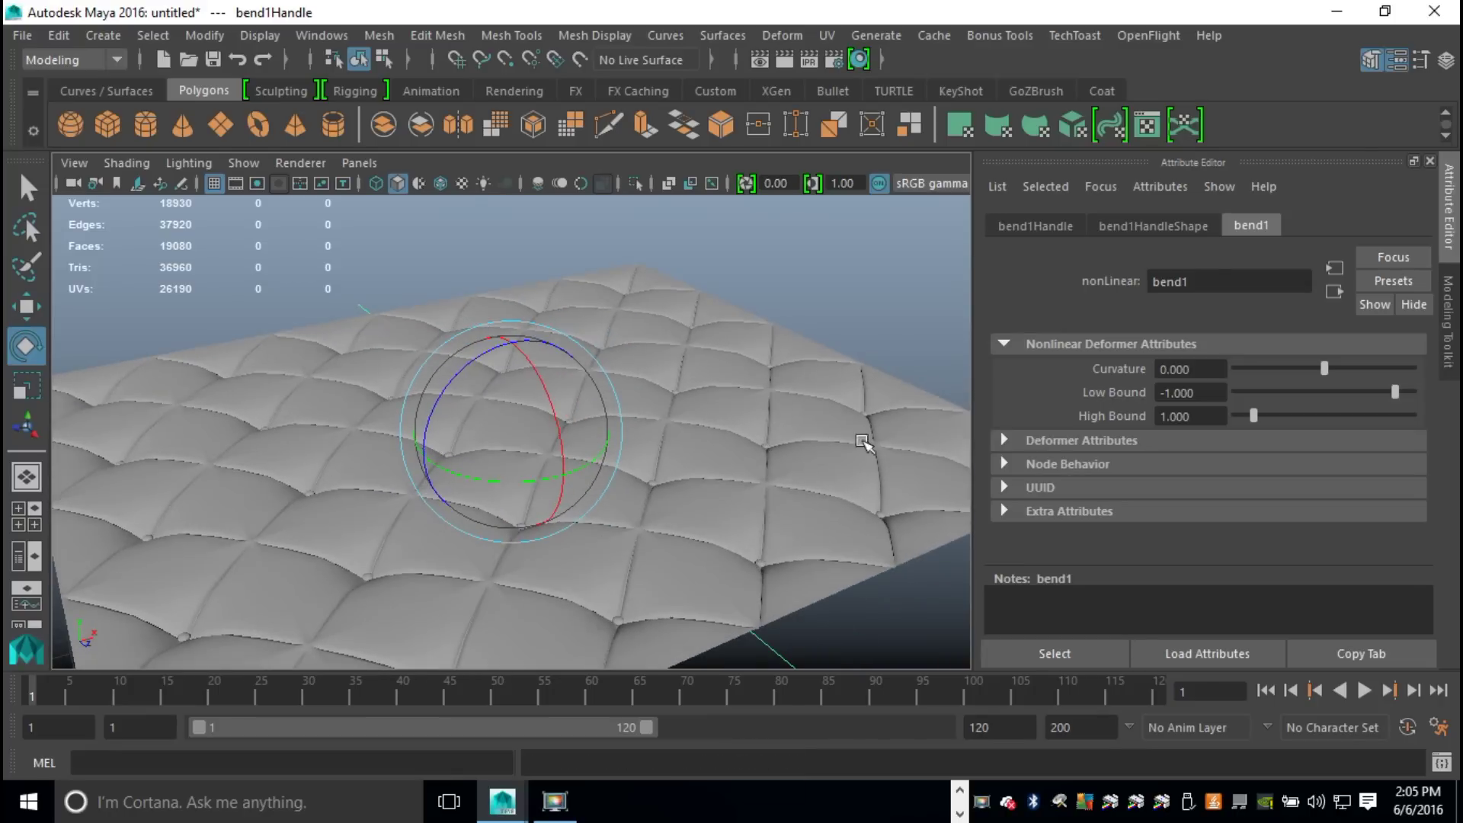
pyautogui.click(1161, 226)
pyautogui.click(1049, 228)
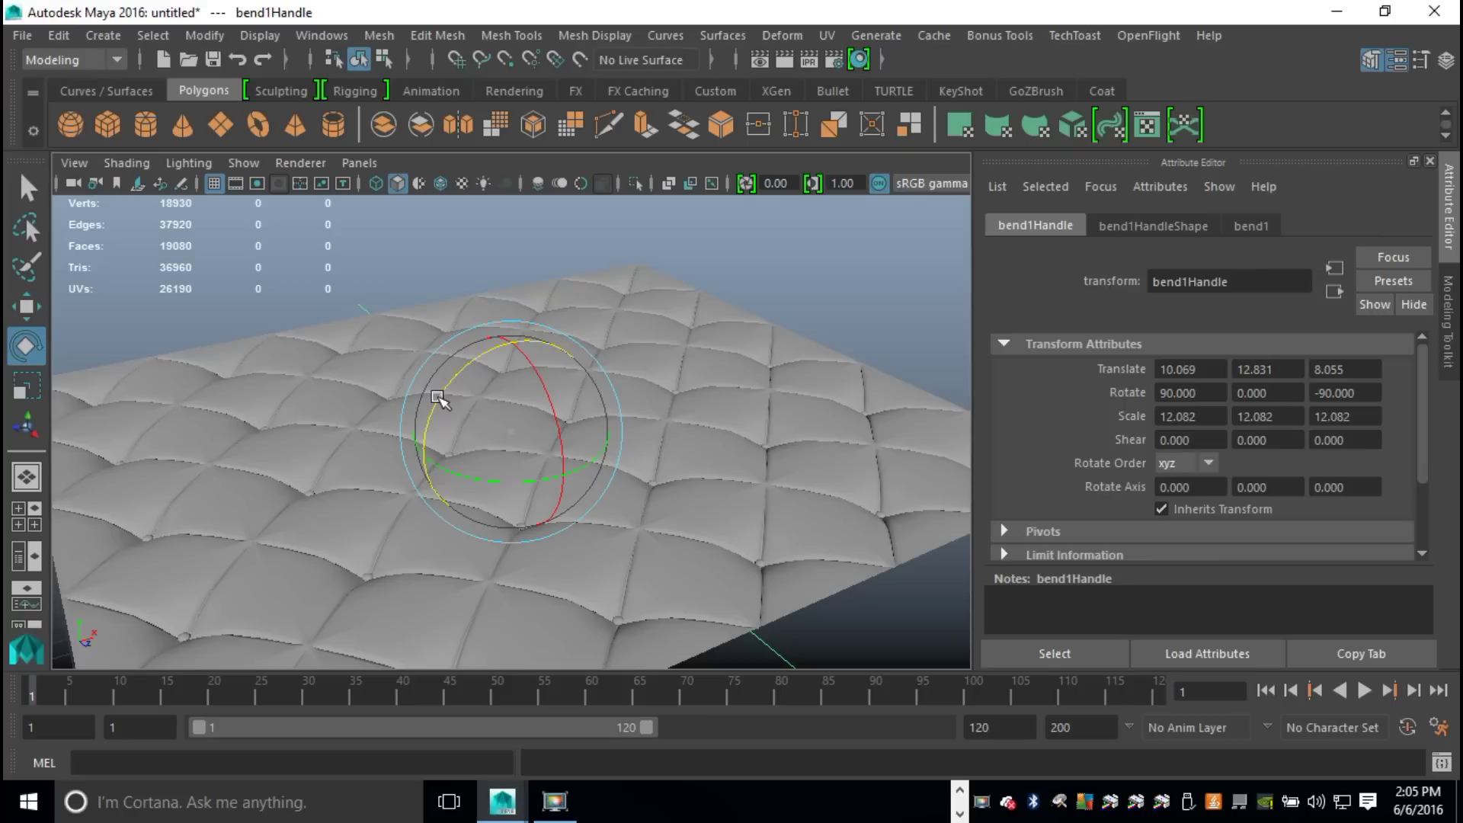
pyautogui.moveTo(439, 398); pyautogui.dragTo(509, 357)
pyautogui.click(1369, 390)
pyautogui.write('-180')
pyautogui.press('Return')
pyautogui.click(1257, 226)
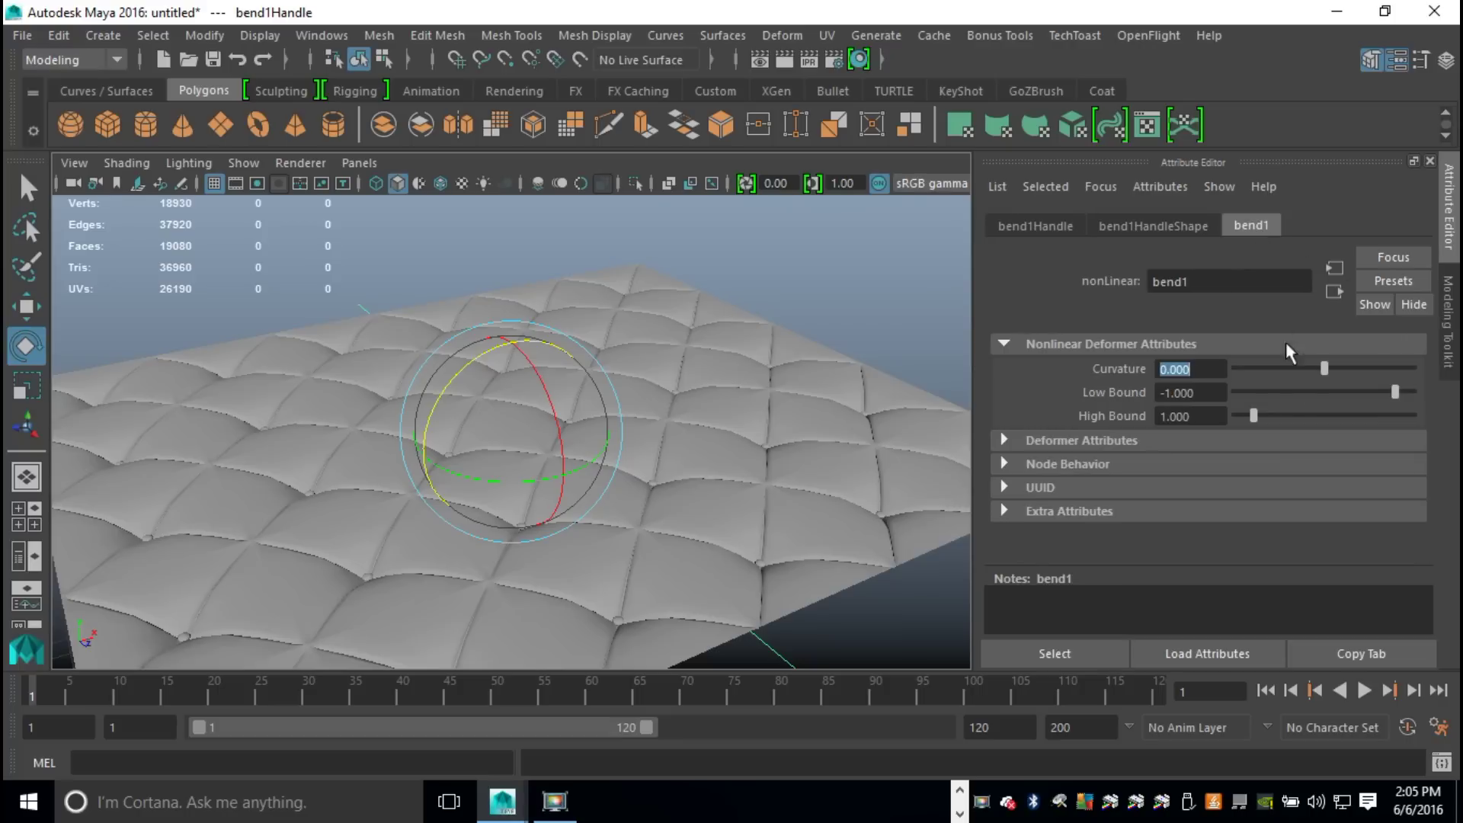
pyautogui.moveTo(1321, 369); pyautogui.dragTo(1324, 370)
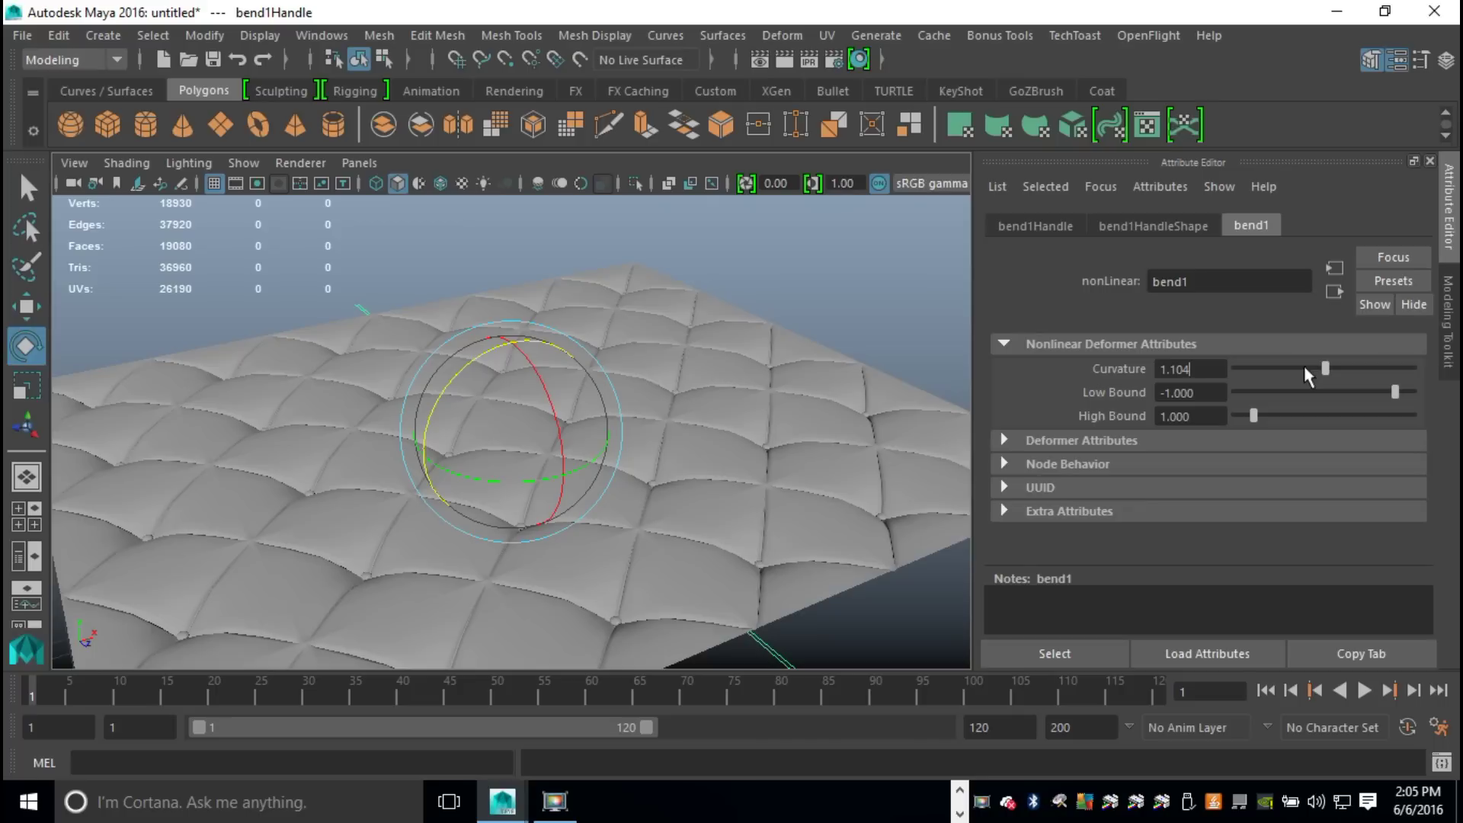
pyautogui.hotkey('ctrl', 'z')
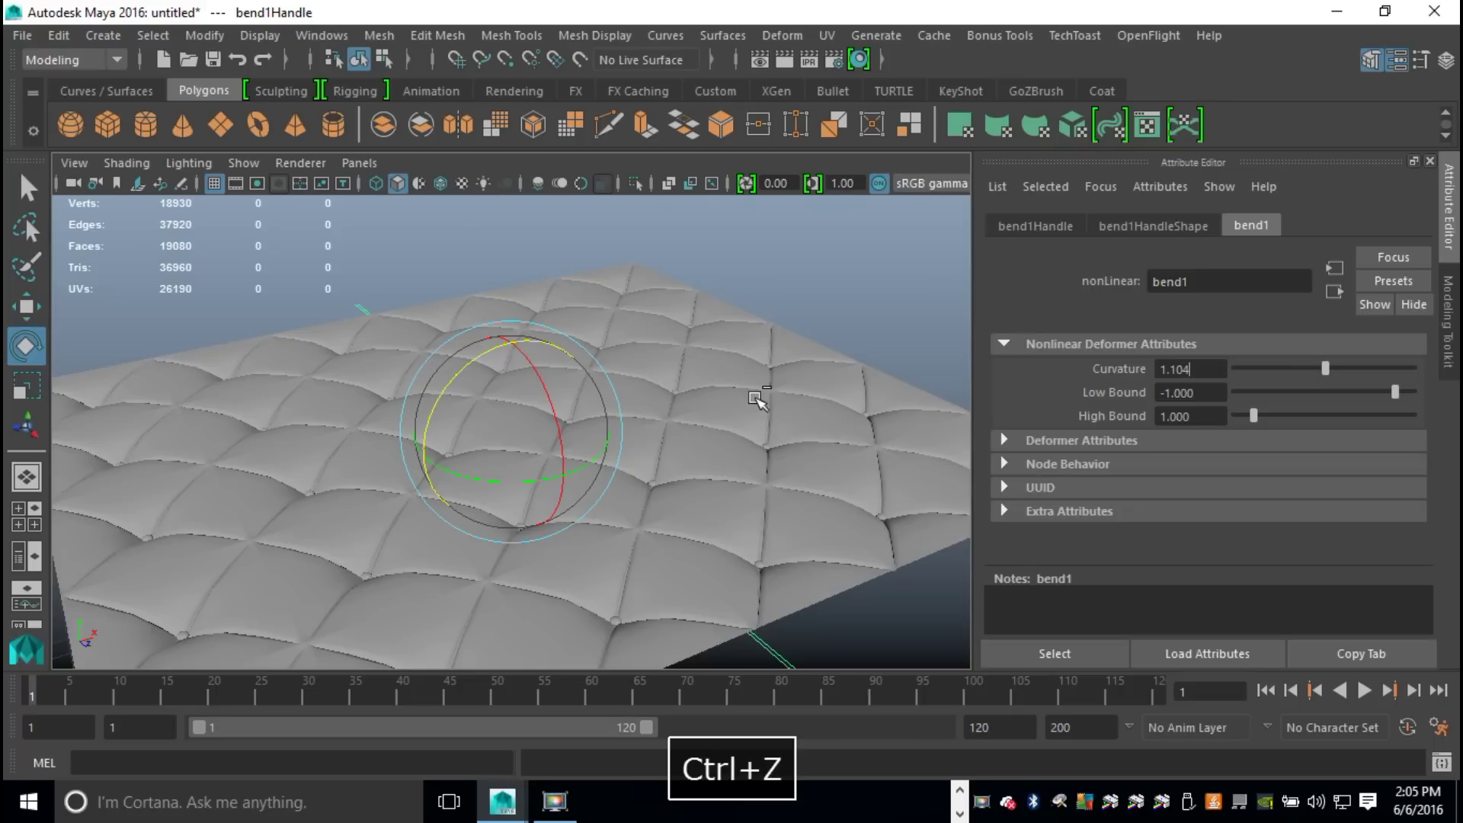
# Step: Reselect bend1Handle and set its Rotate Z to 90 in the Attribute Editor
pyautogui.click(769, 288)
pyautogui.click(526, 530)
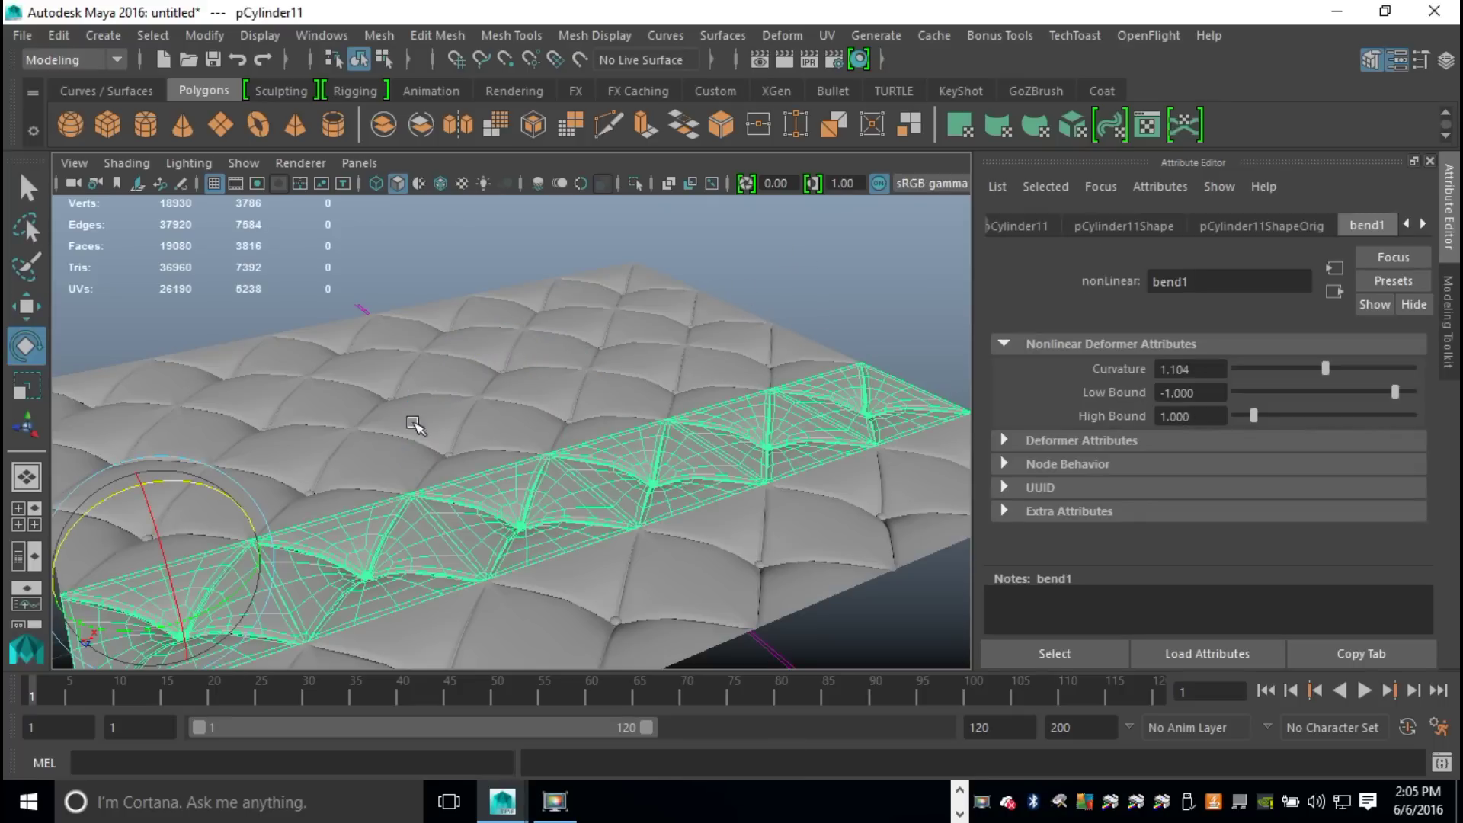
pyautogui.click(363, 308)
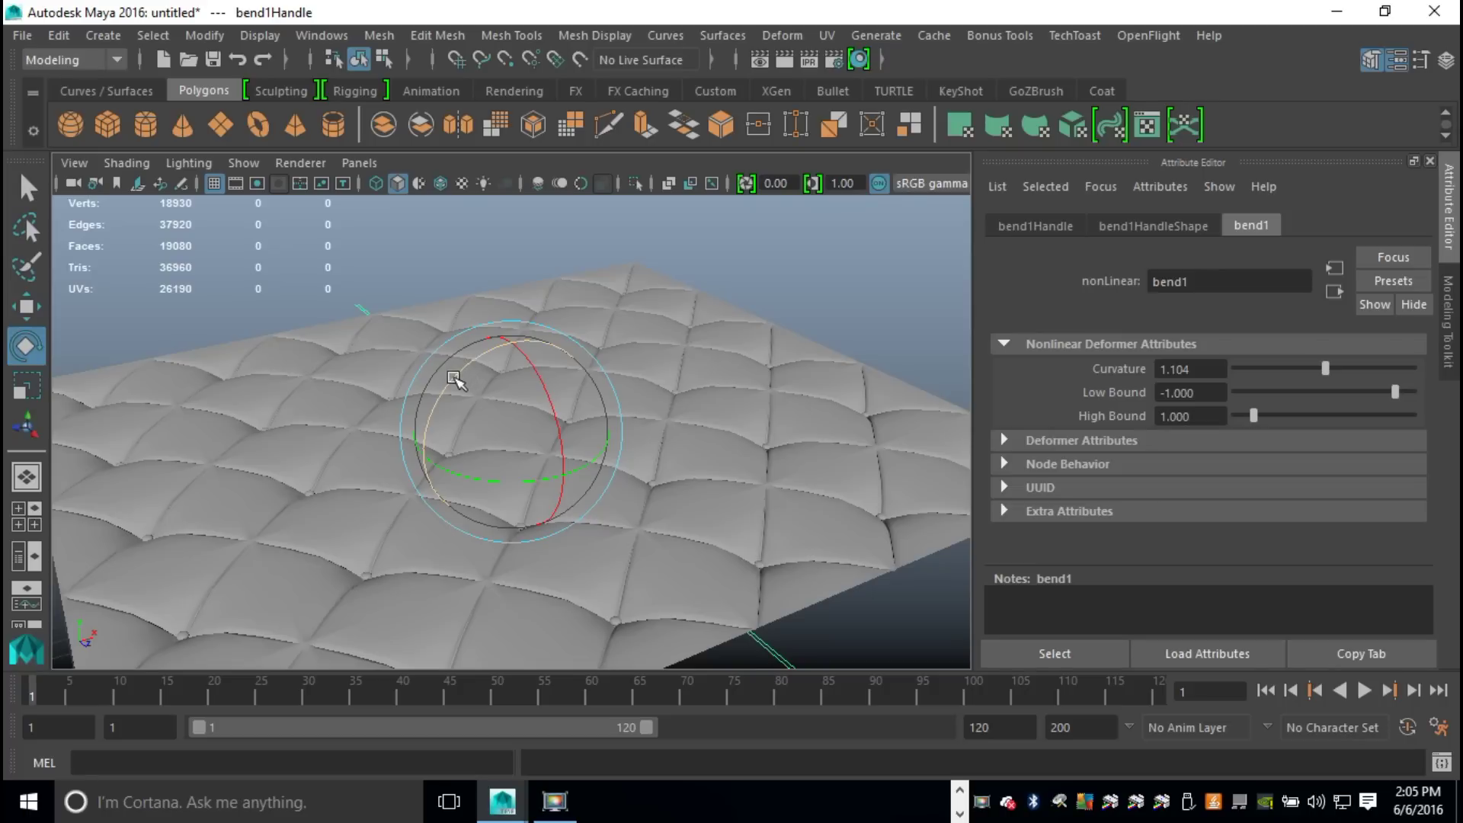
pyautogui.moveTo(455, 379); pyautogui.dragTo(534, 335)
pyautogui.click(1140, 226)
pyautogui.click(1045, 222)
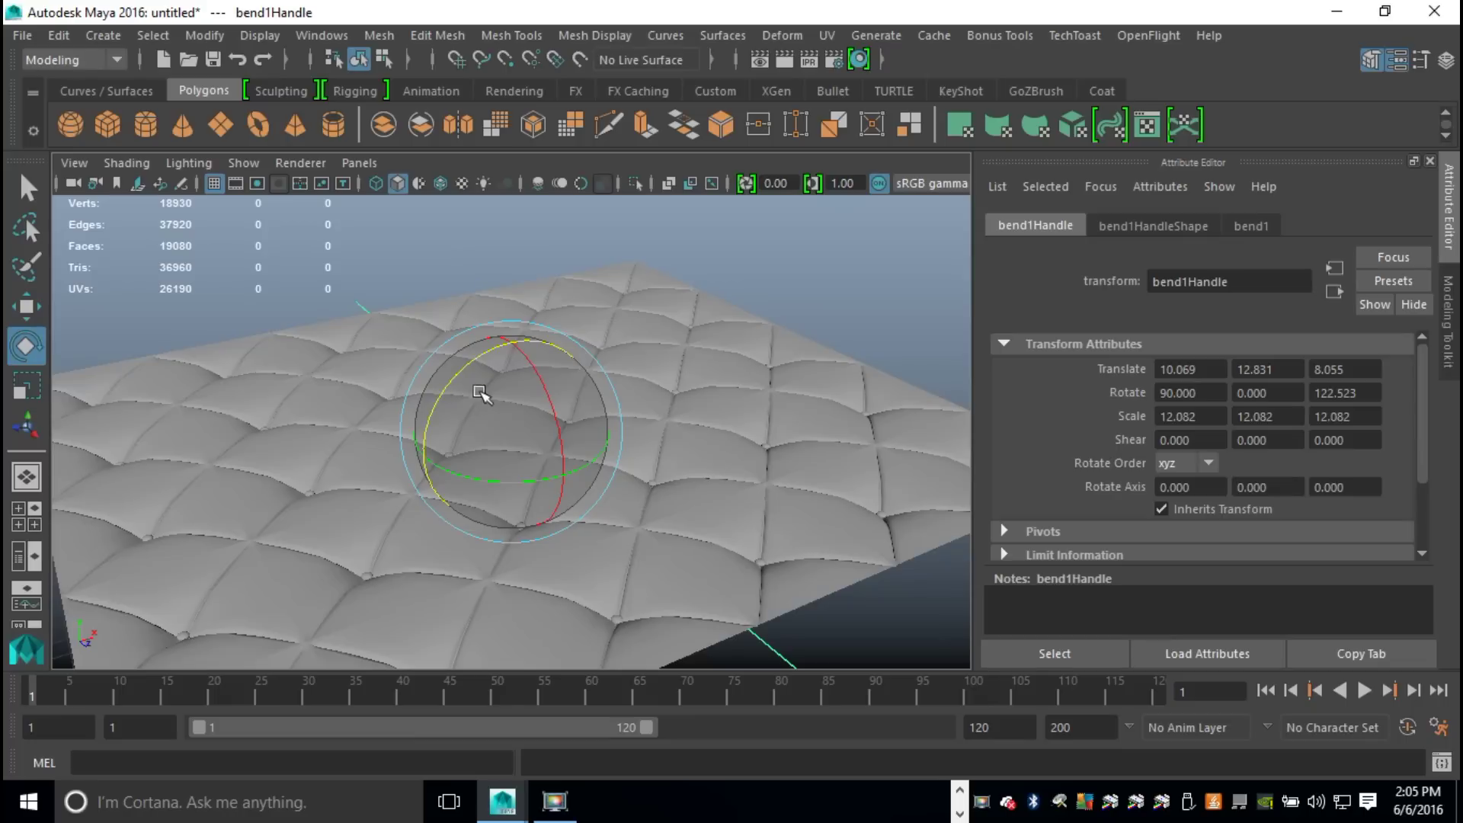
pyautogui.moveTo(439, 393); pyautogui.dragTo(477, 369)
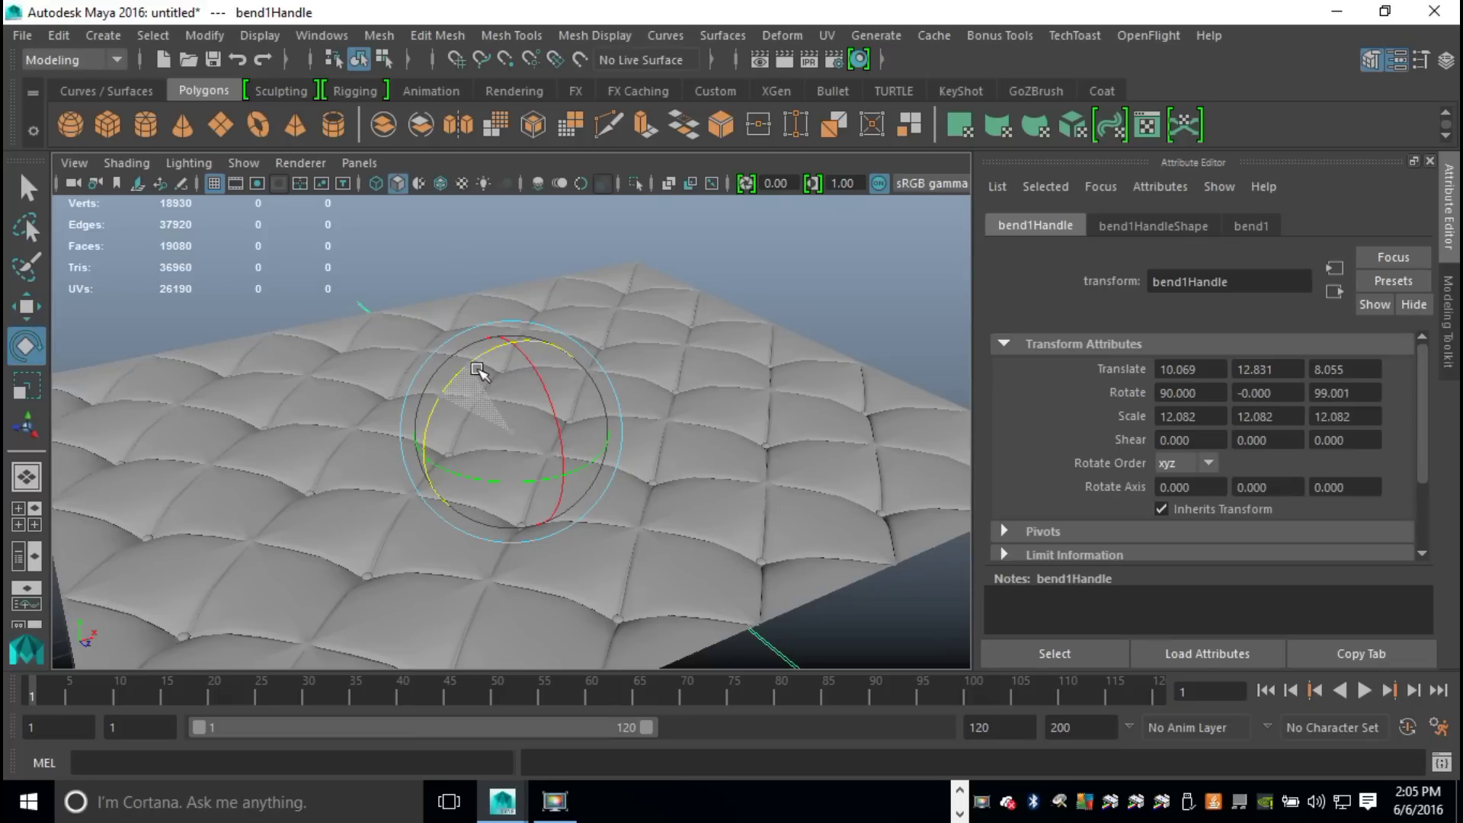
pyautogui.click(1357, 393)
pyautogui.write('90')
pyautogui.press('Return')
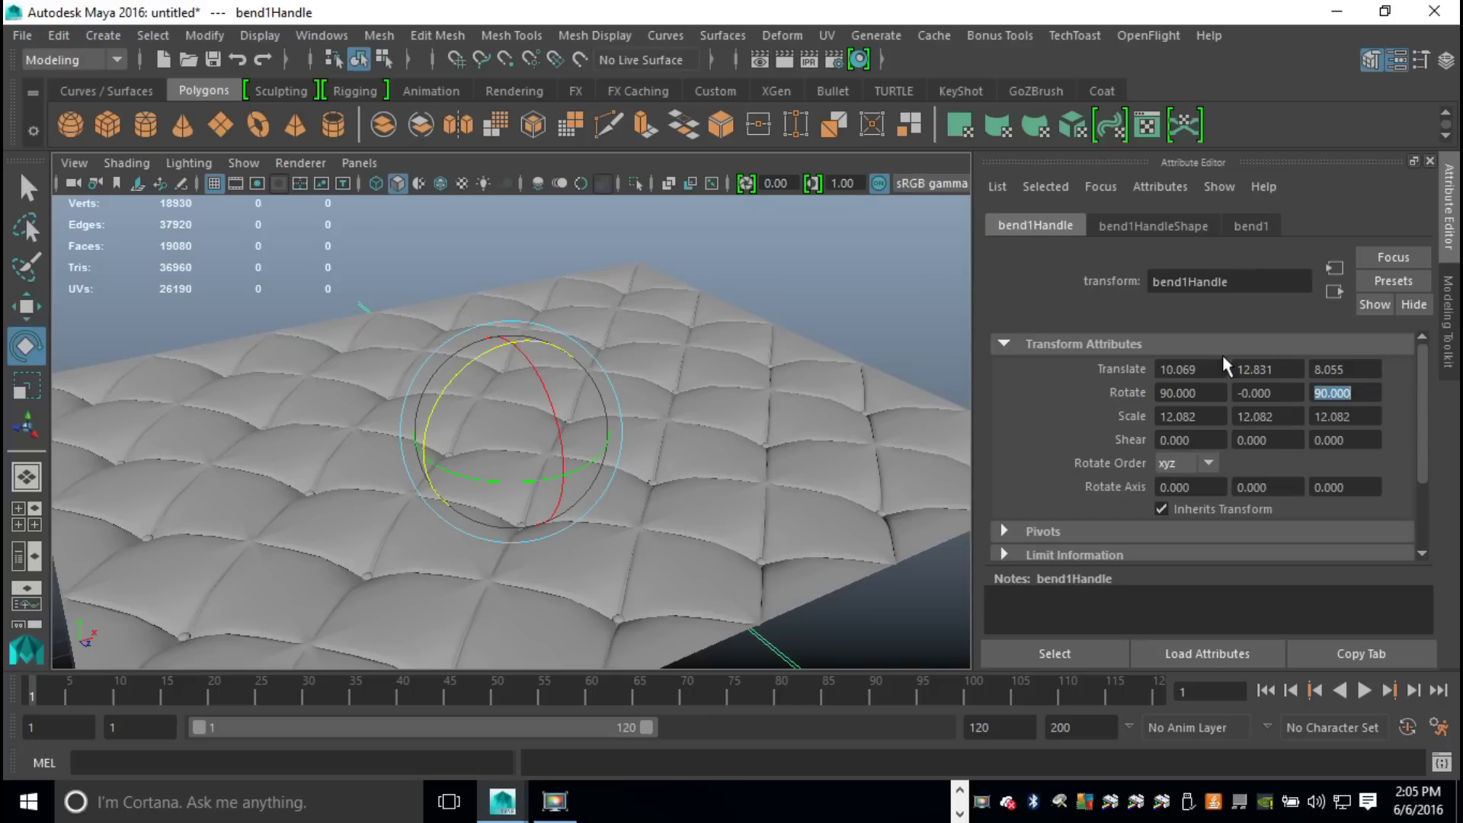
pyautogui.click(1252, 226)
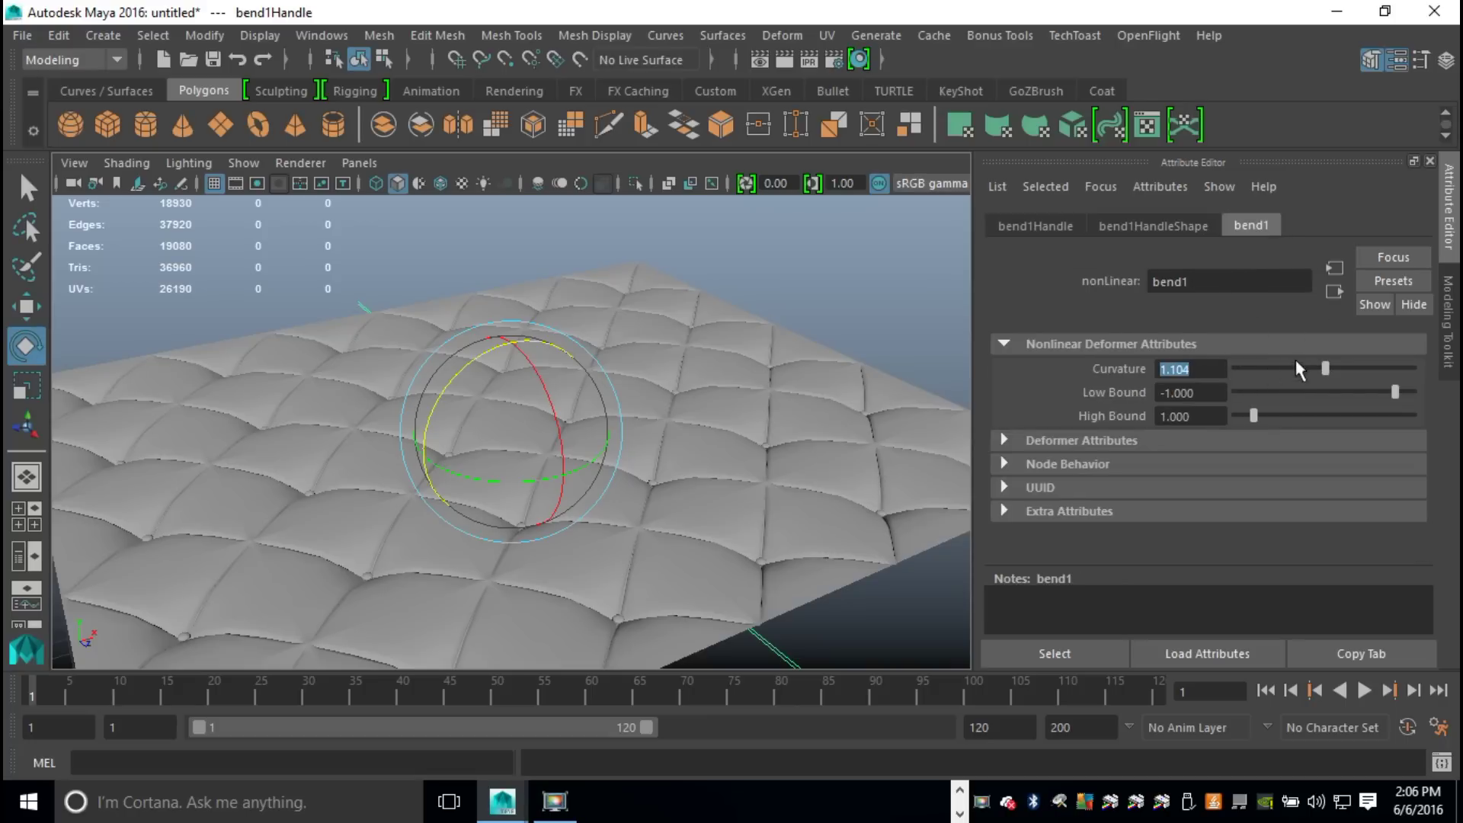
# Step: Drag bend1's Curvature to -118.159, curling the panel into a half-cylinder arch
pyautogui.moveTo(1324, 367); pyautogui.dragTo(1303, 366)
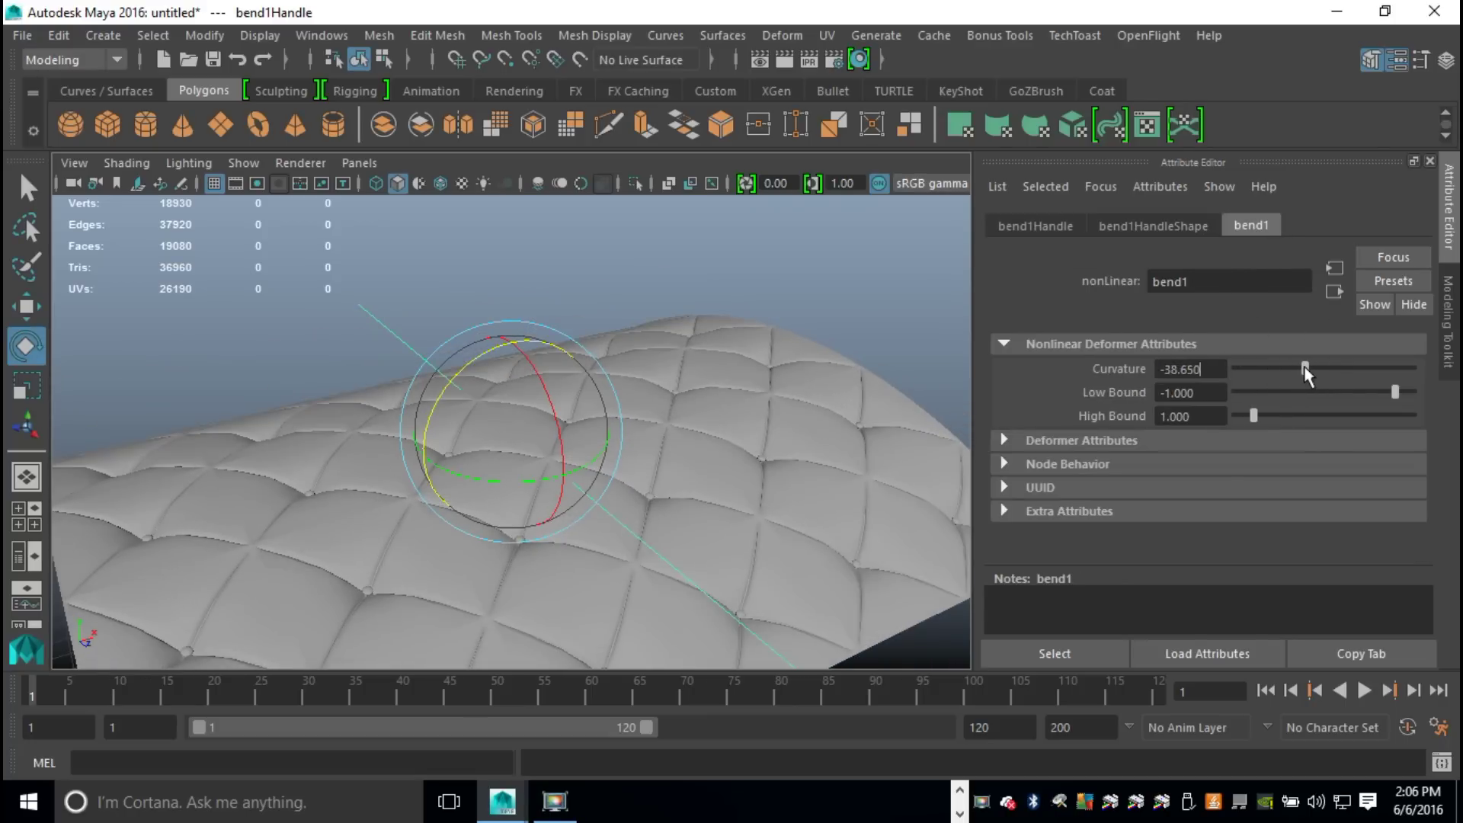
pyautogui.moveTo(1305, 366); pyautogui.dragTo(1263, 367)
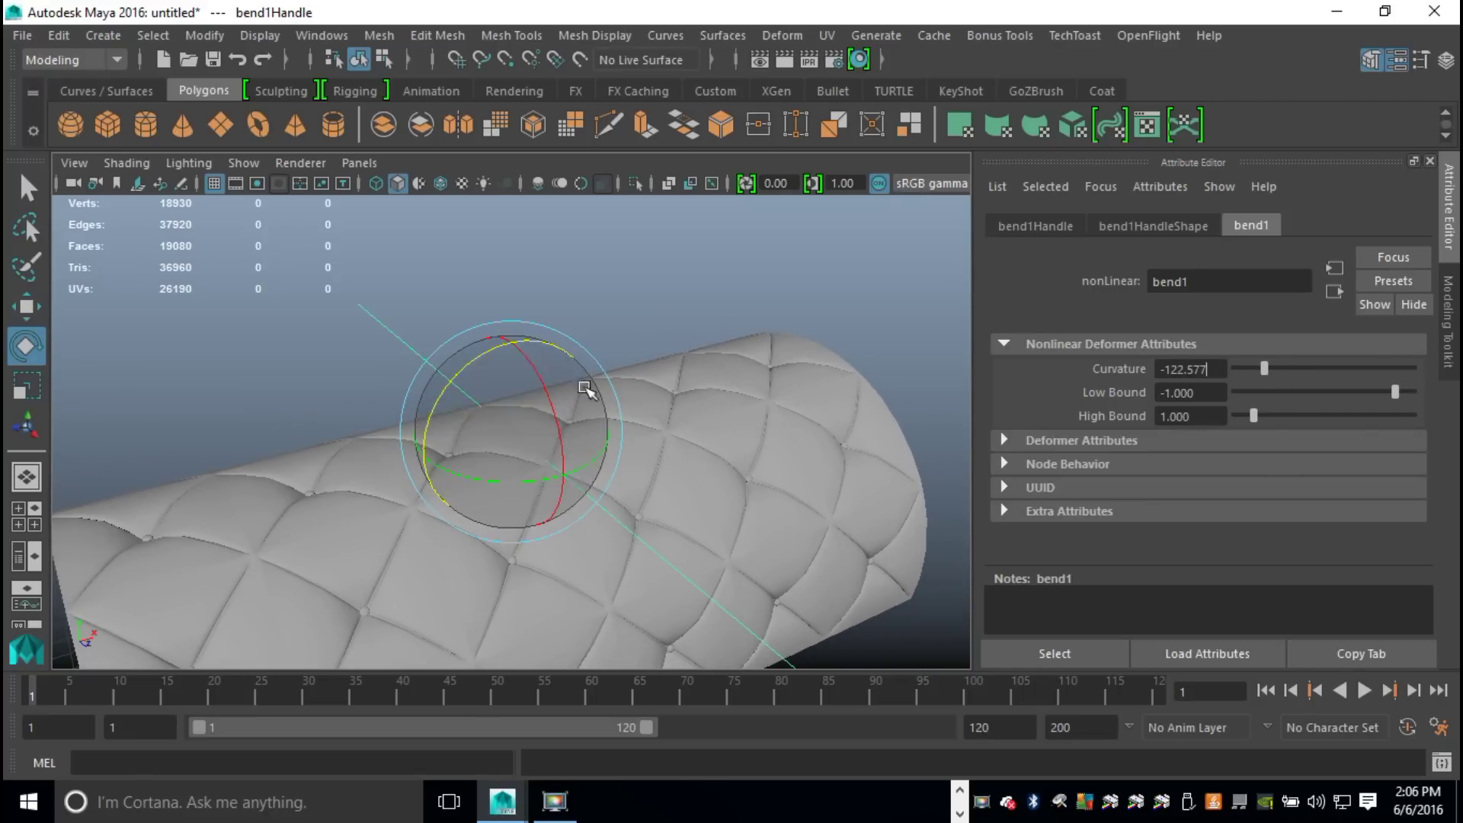
pyautogui.press('Return')
pyautogui.keyDown('alt'); pyautogui.moveTo(490, 336); pyautogui.dragTo(593, 416); pyautogui.keyUp('alt')
pyautogui.moveTo(1267, 377); pyautogui.dragTo(1268, 378)
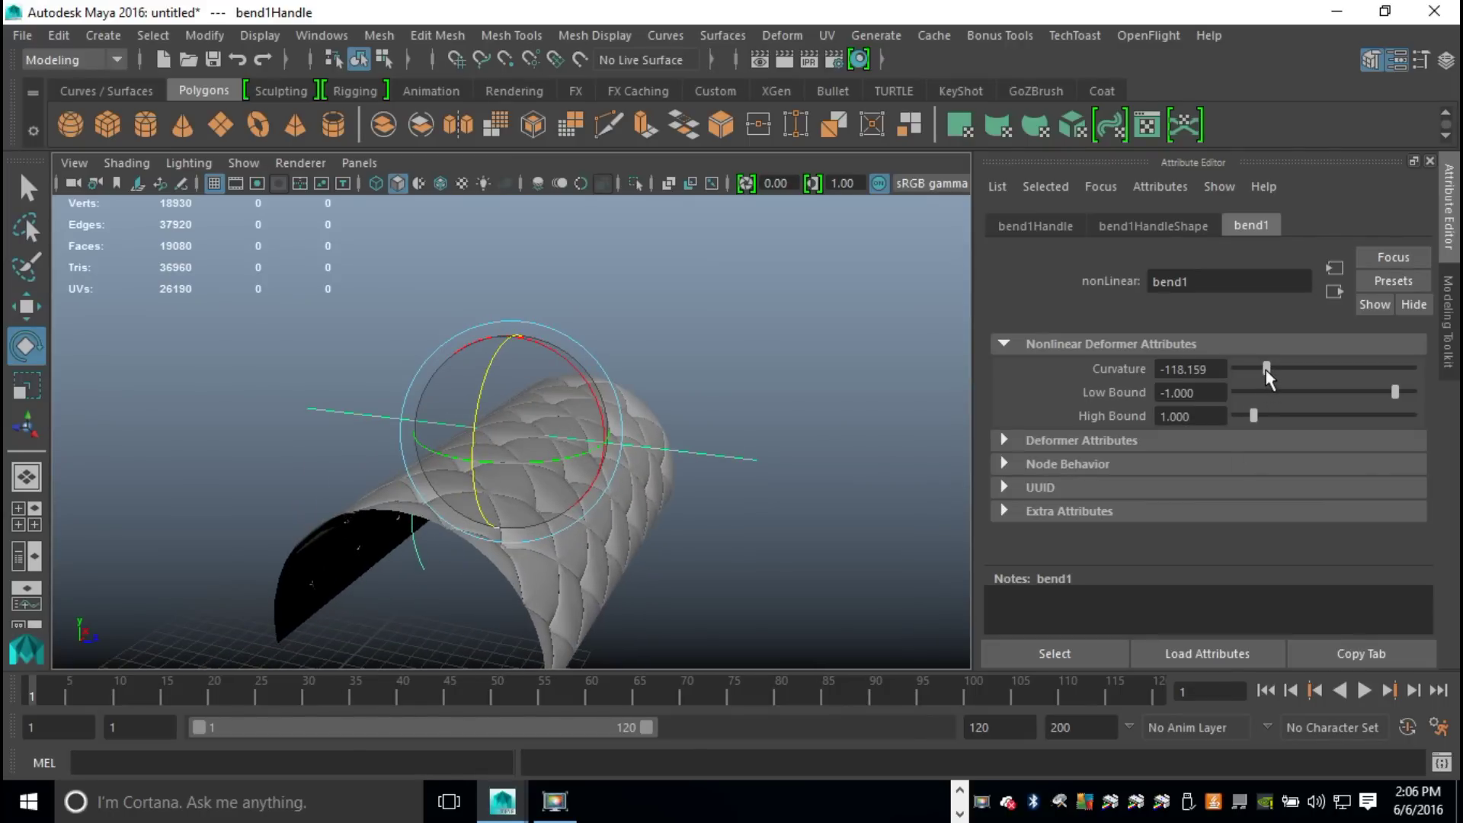
# Step: Inspect the arch from several angles, then select it together with the bend handle
pyautogui.click(732, 346)
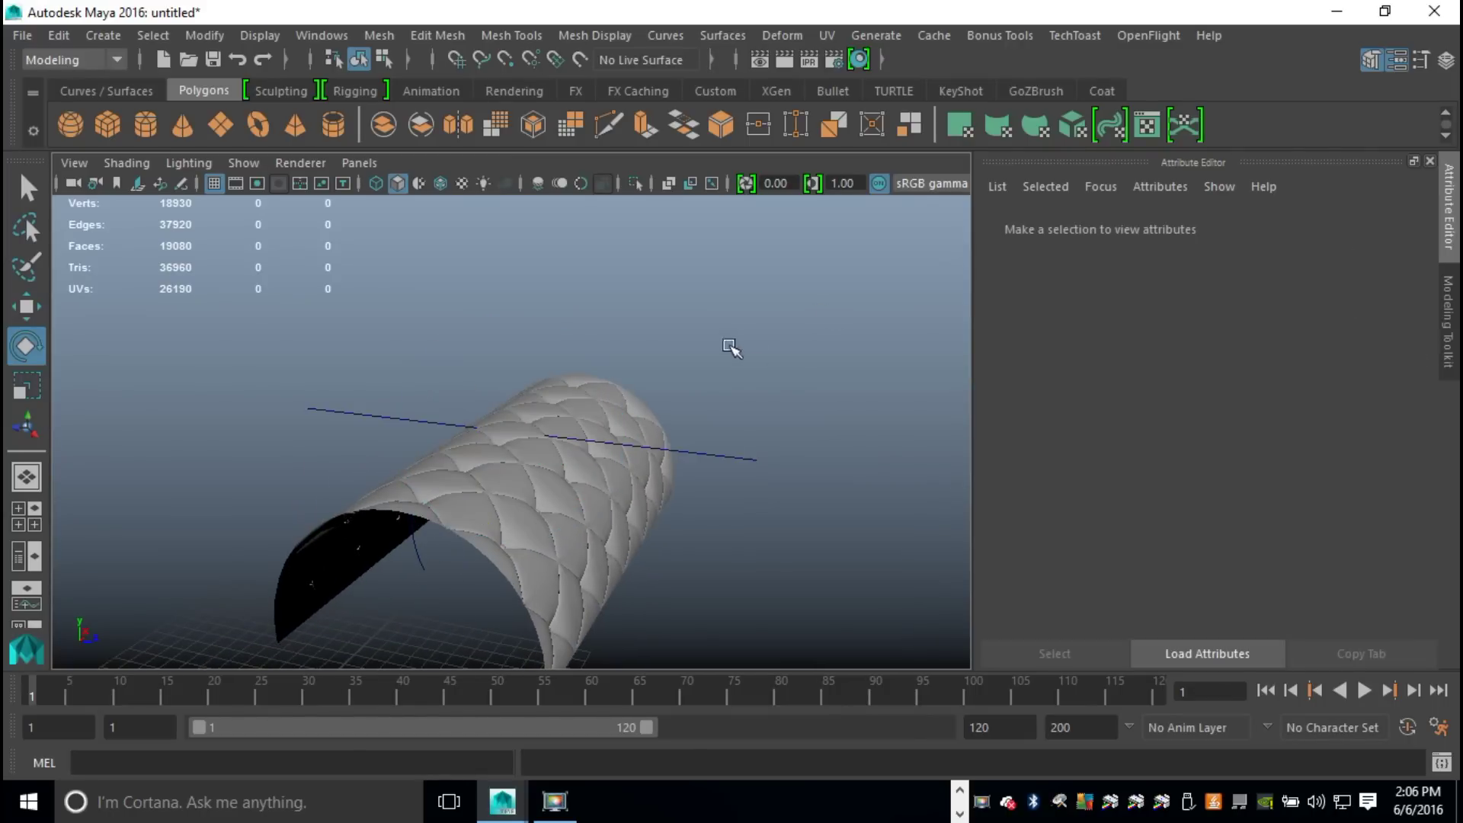
pyautogui.scroll(5, 758, 399)
pyautogui.keyDown('alt'); pyautogui.moveTo(724, 488); pyautogui.dragTo(724, 429); pyautogui.keyUp('alt')
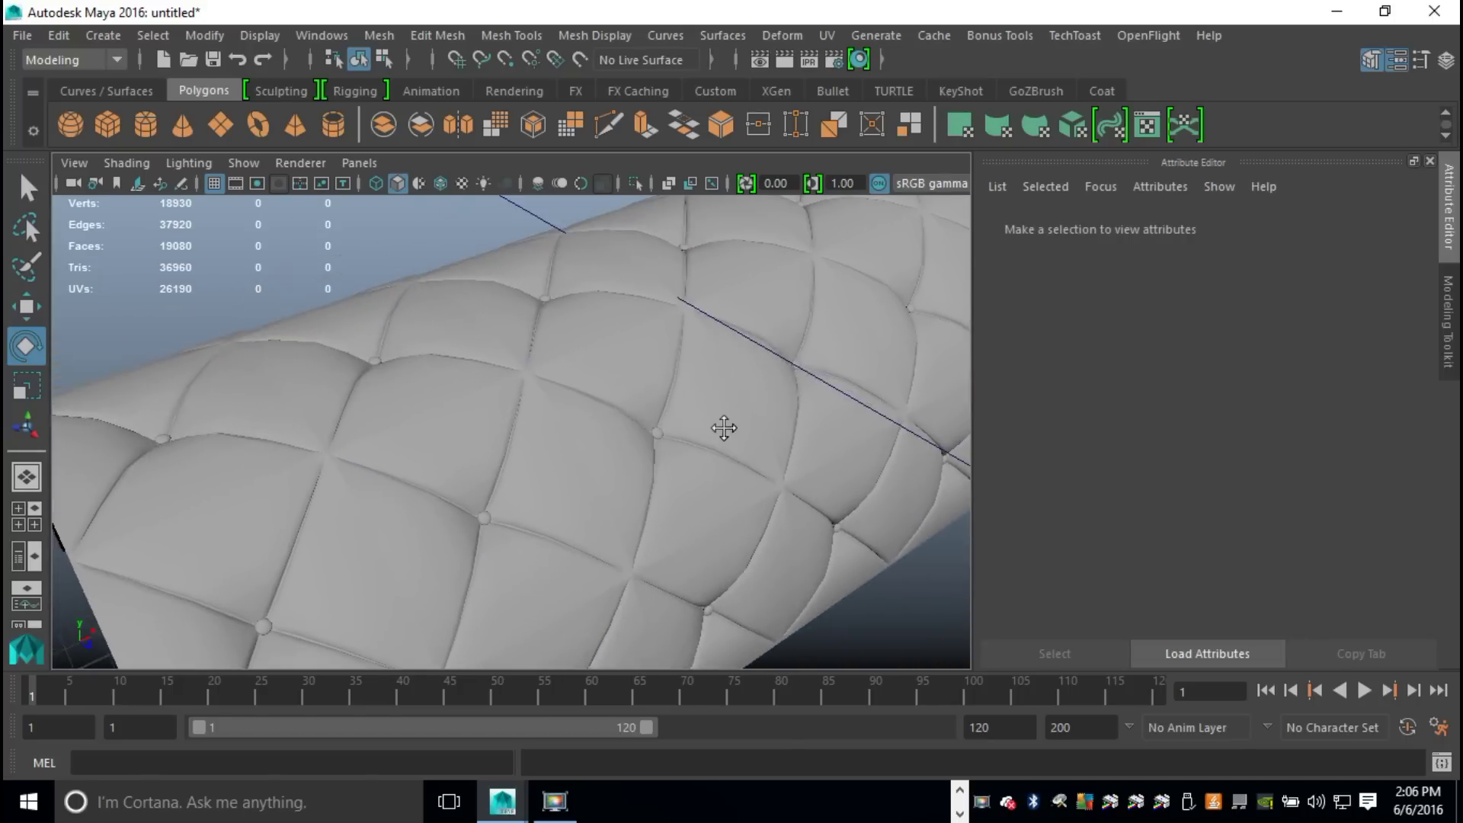
pyautogui.scroll(-5, 725, 429)
pyautogui.keyDown('alt'); pyautogui.moveTo(709, 480); pyautogui.dragTo(663, 546); pyautogui.keyUp('alt')
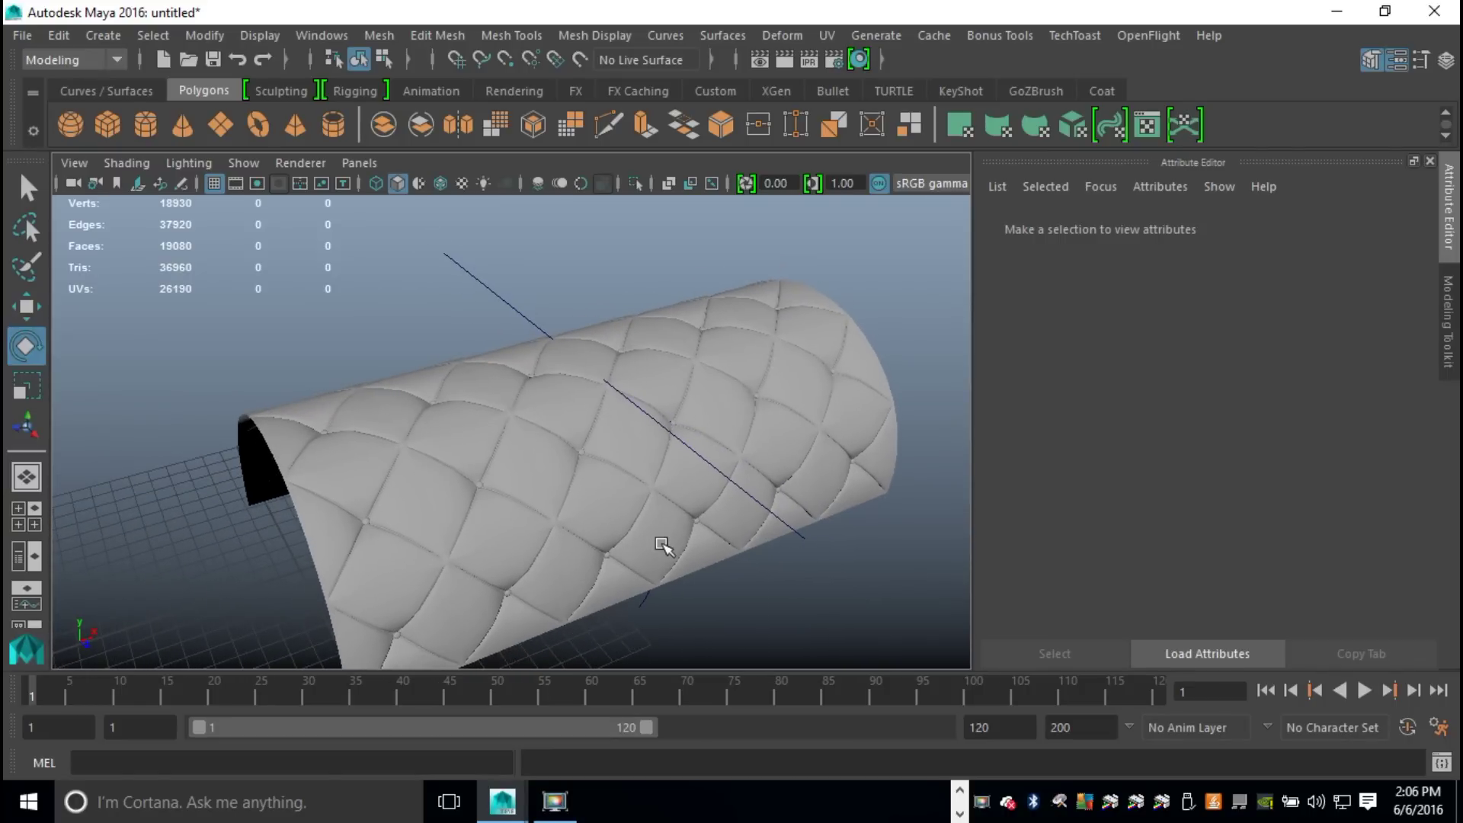
pyautogui.keyDown('alt'); pyautogui.moveTo(686, 598); pyautogui.dragTo(677, 556, button='middle'); pyautogui.keyUp('alt')
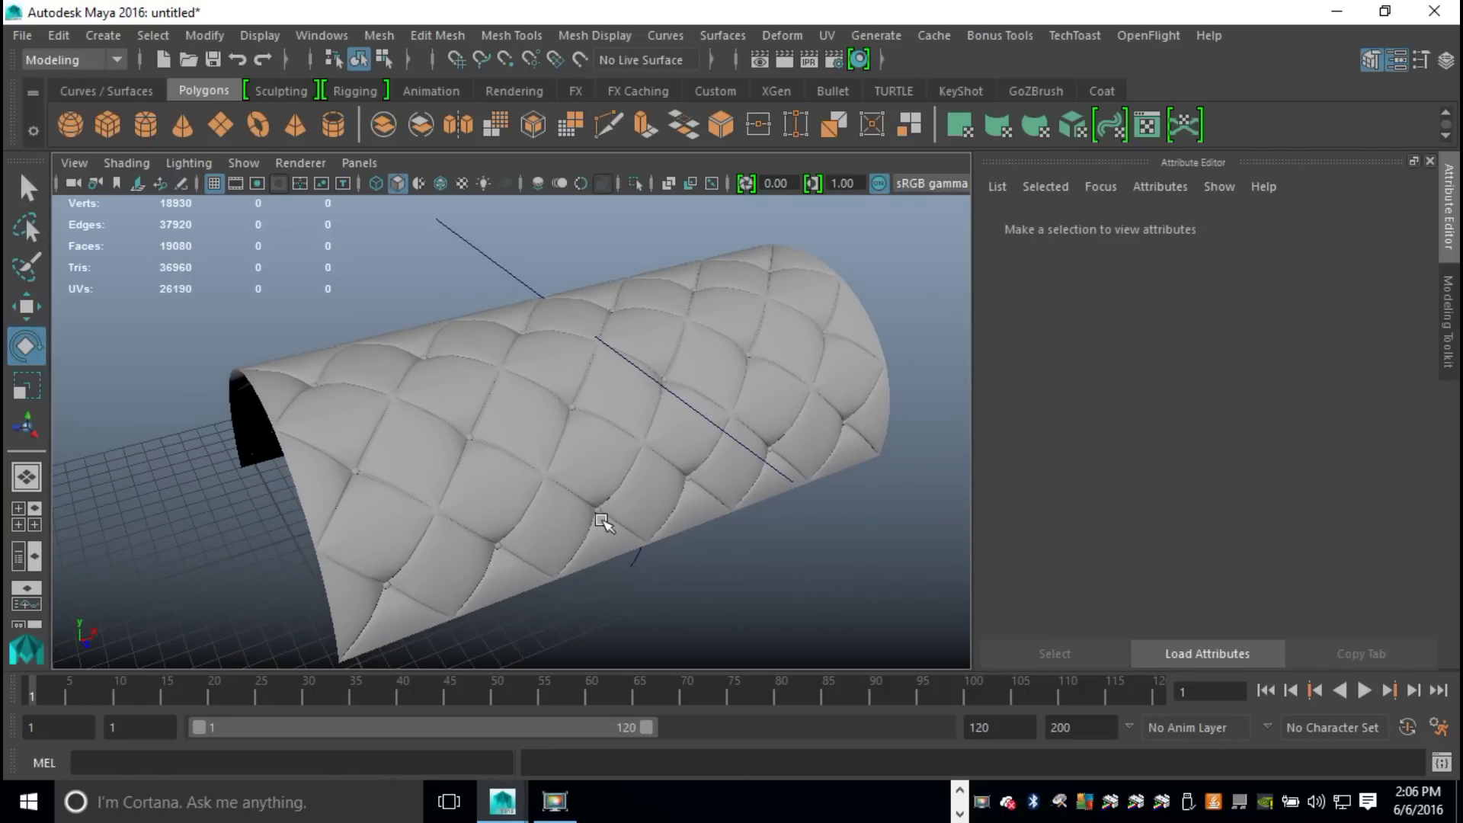
pyautogui.scroll(-2, 640, 560)
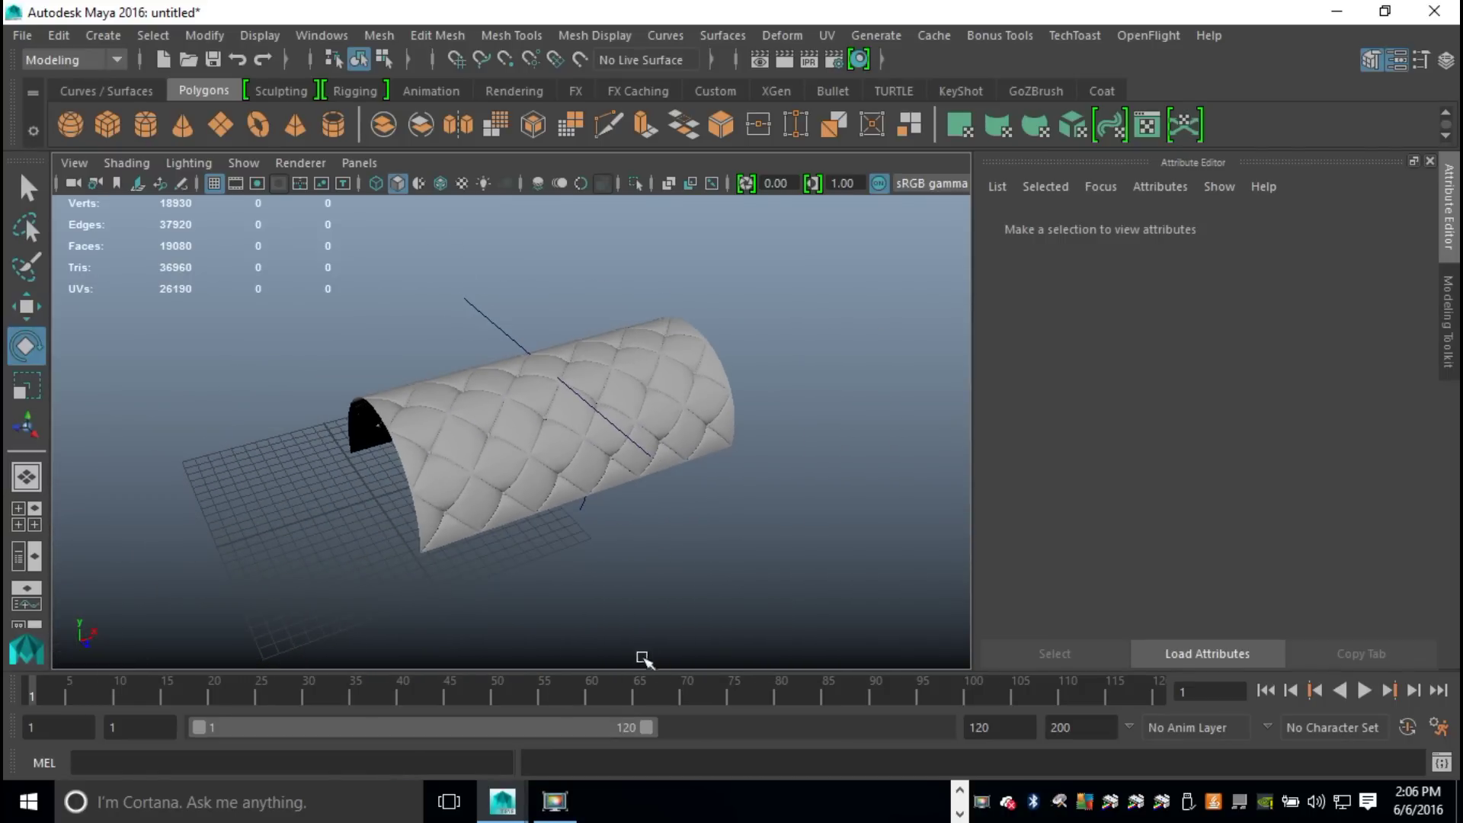
pyautogui.scroll(2, 657, 616)
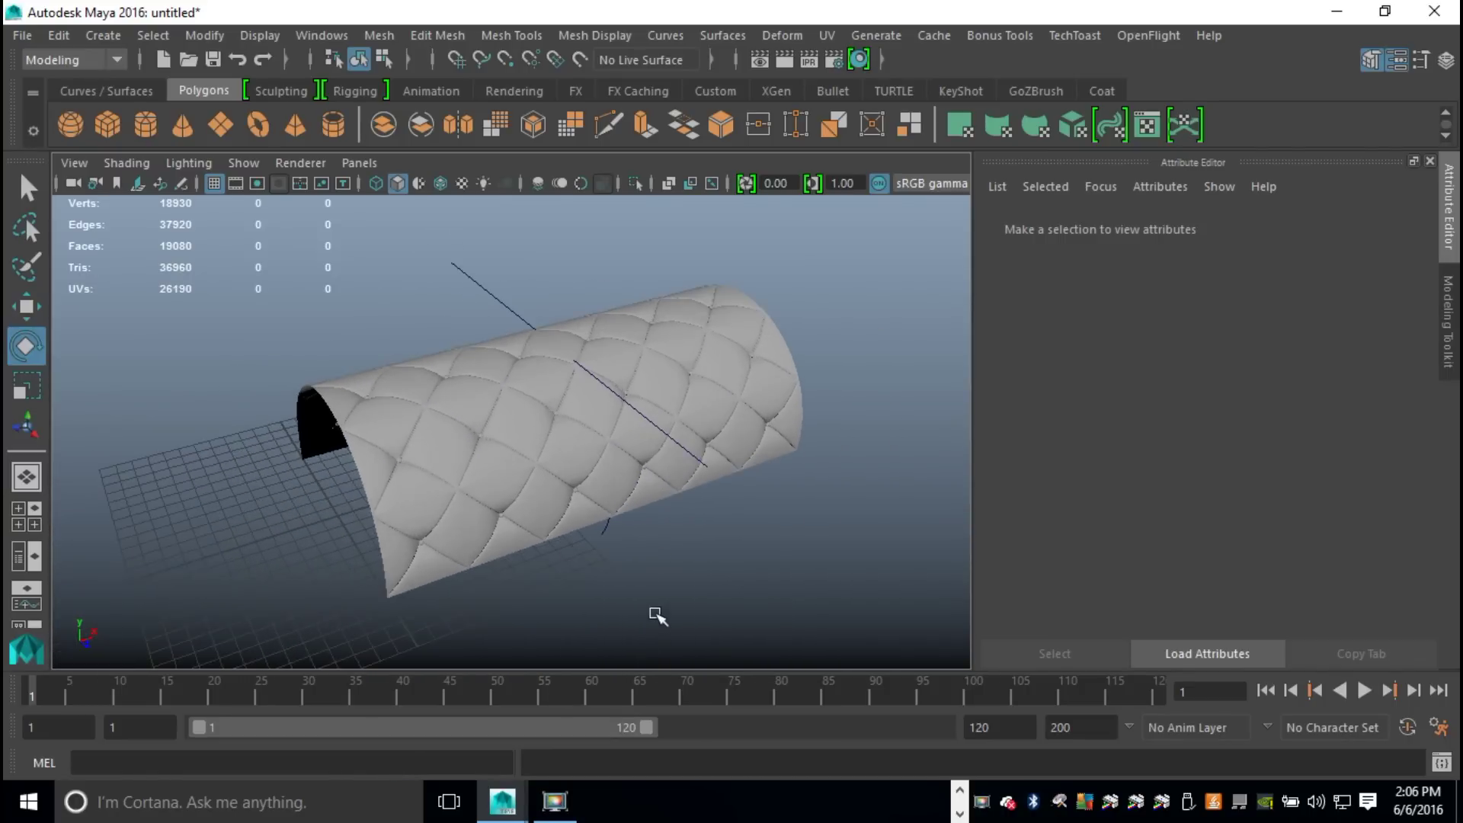
pyautogui.scroll(-2, 657, 616)
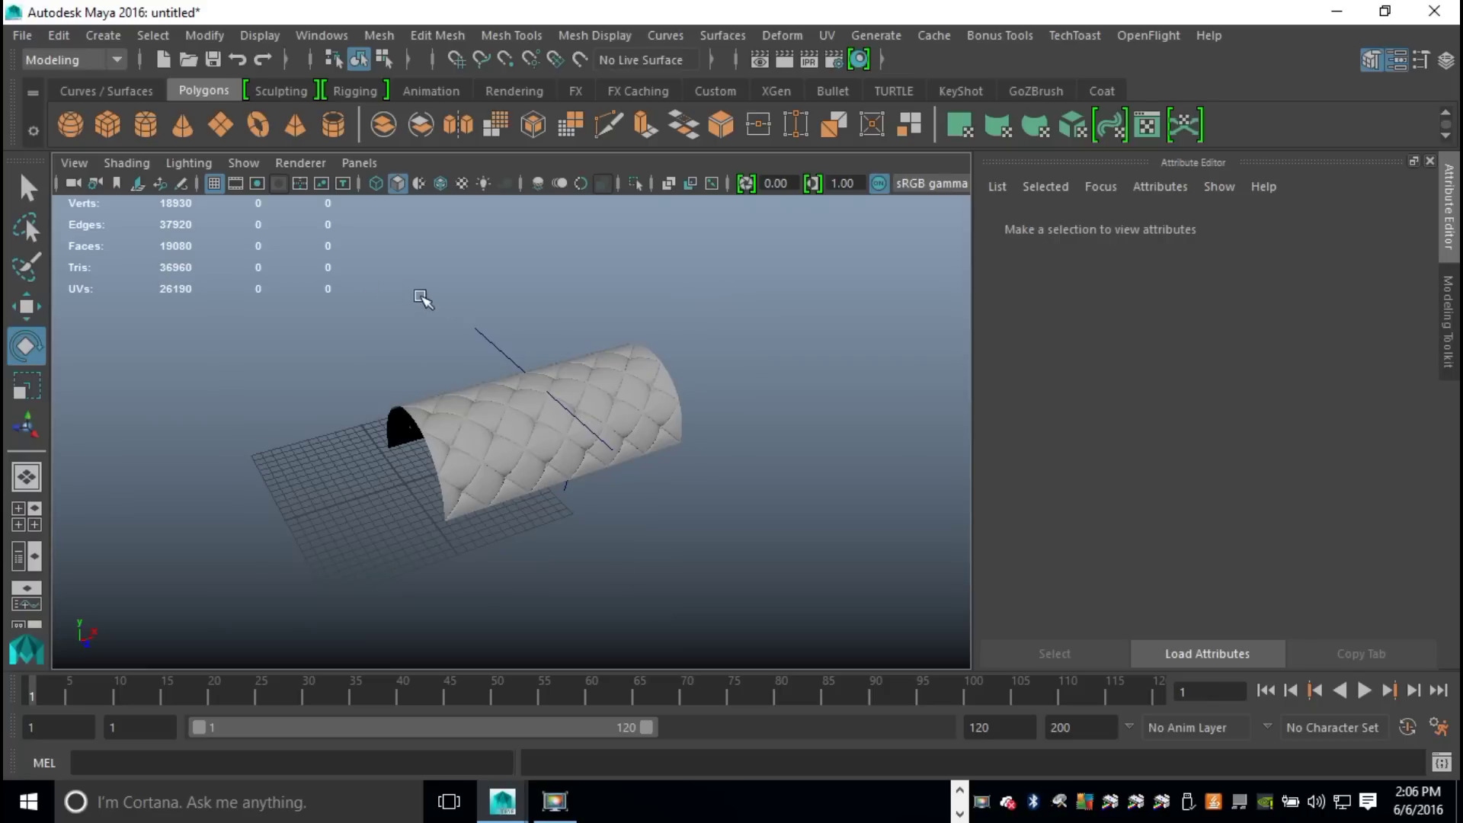
pyautogui.moveTo(381, 278); pyautogui.dragTo(760, 612)
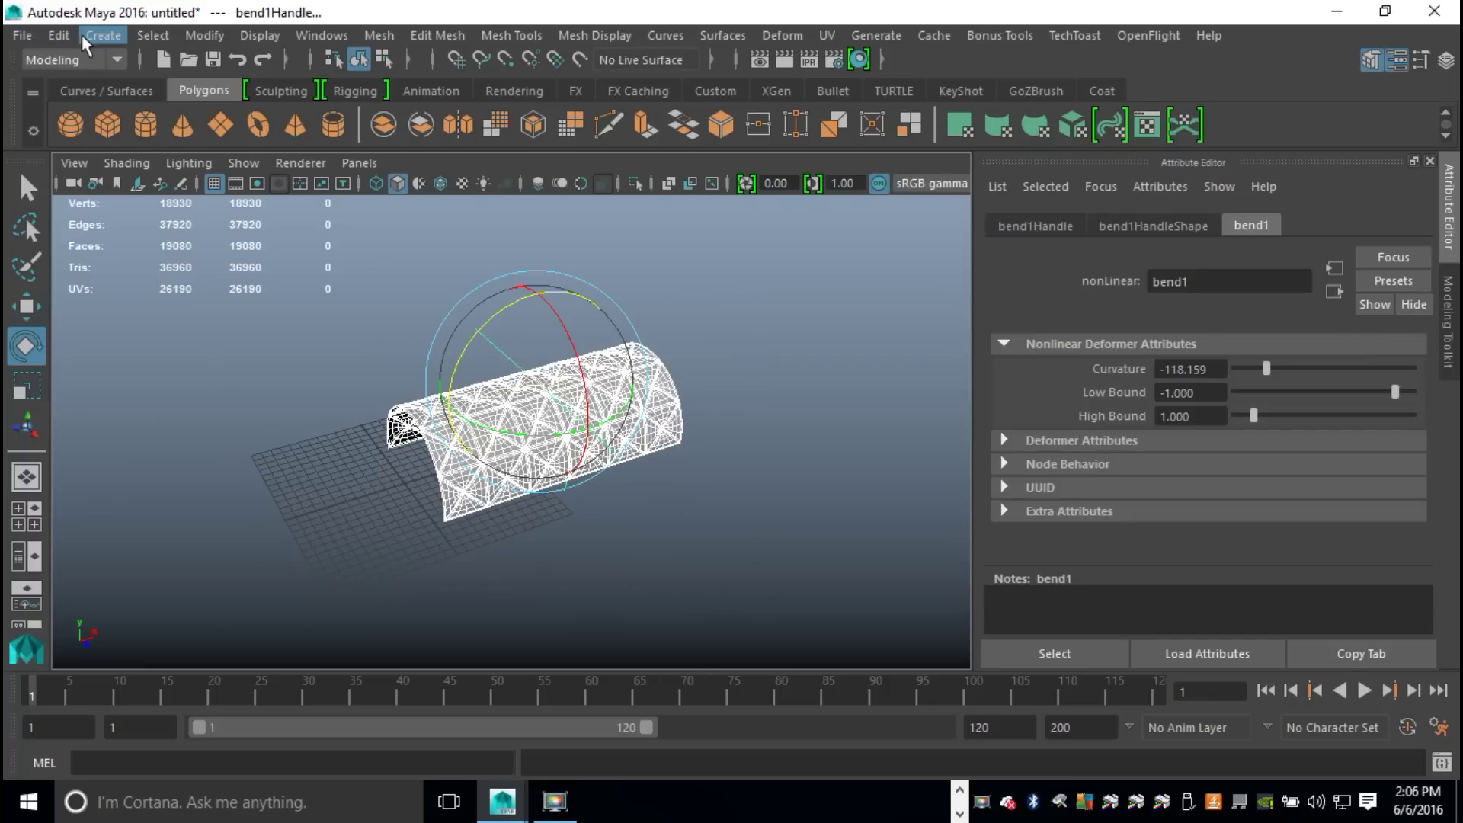
# Step: Delete the arch's construction history to bake the bend into the mesh
pyautogui.click(61, 36)
pyautogui.moveTo(180, 288)
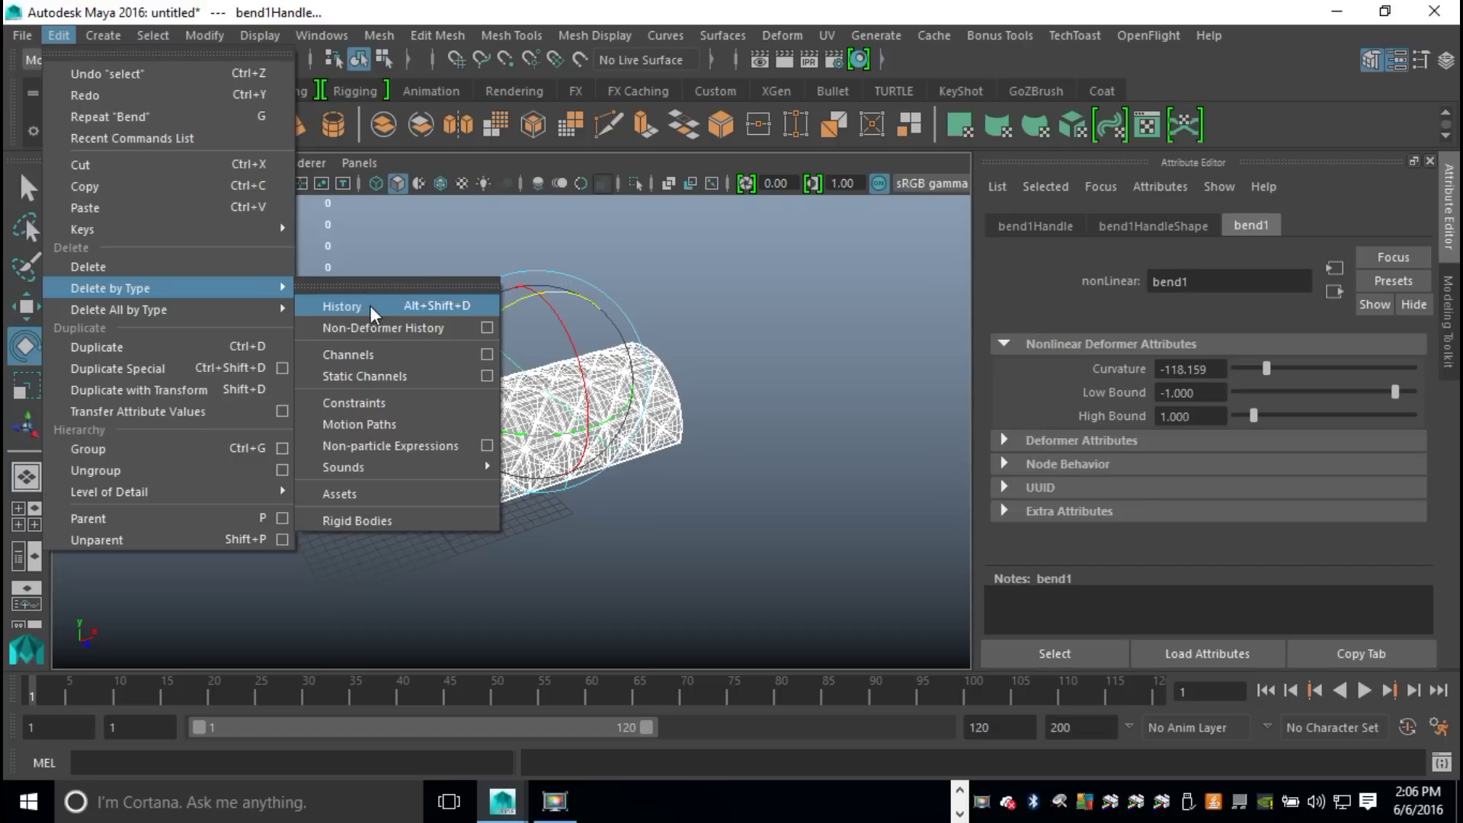
pyautogui.click(353, 306)
pyautogui.press('f')
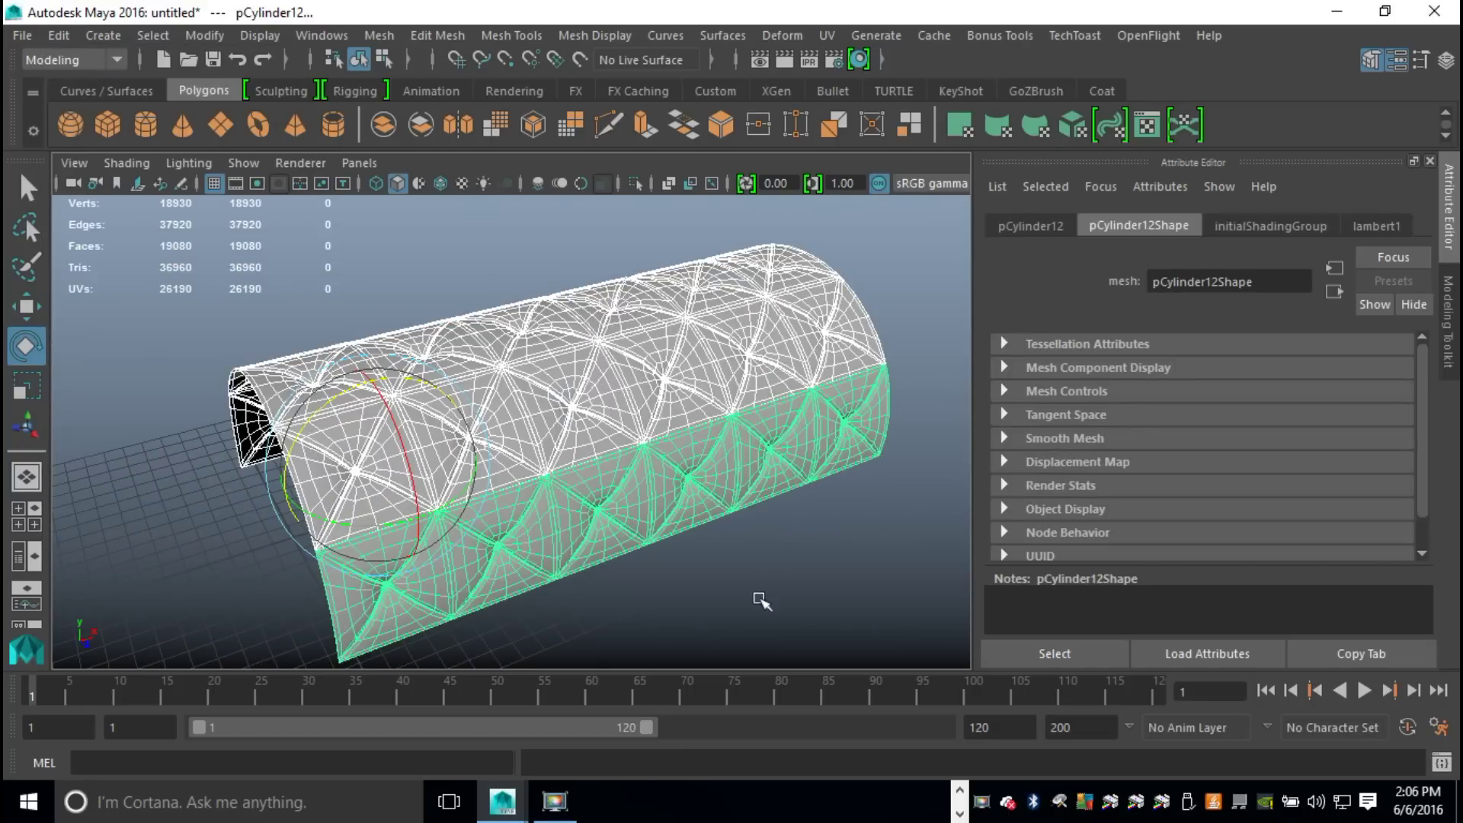
# Step: Combine the arch and the pCylinder11 strip into a single mesh
pyautogui.click(727, 599)
pyautogui.click(639, 404)
pyautogui.scroll(-3, 644, 422)
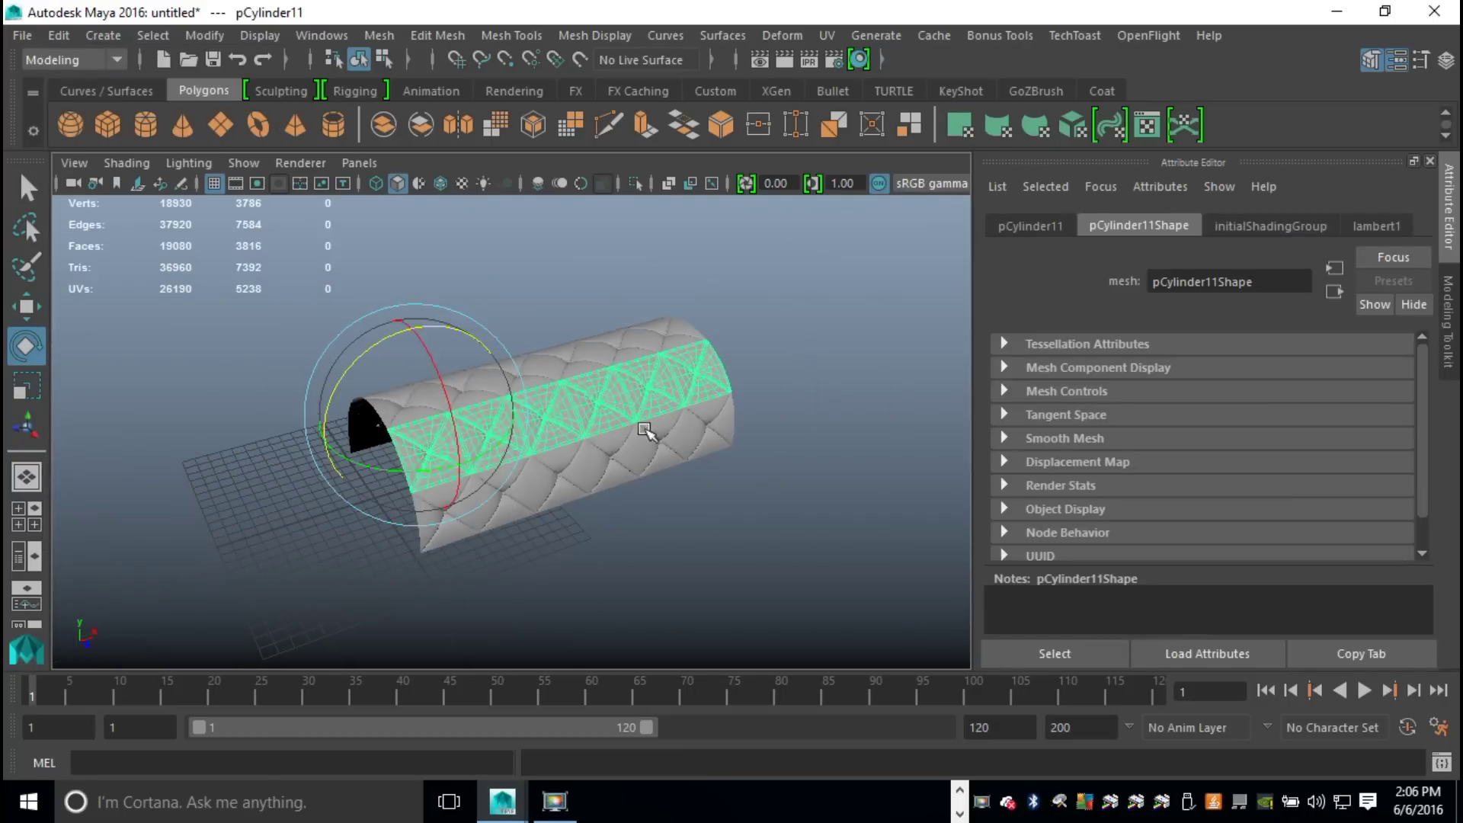
pyautogui.moveTo(330, 294); pyautogui.dragTo(793, 617)
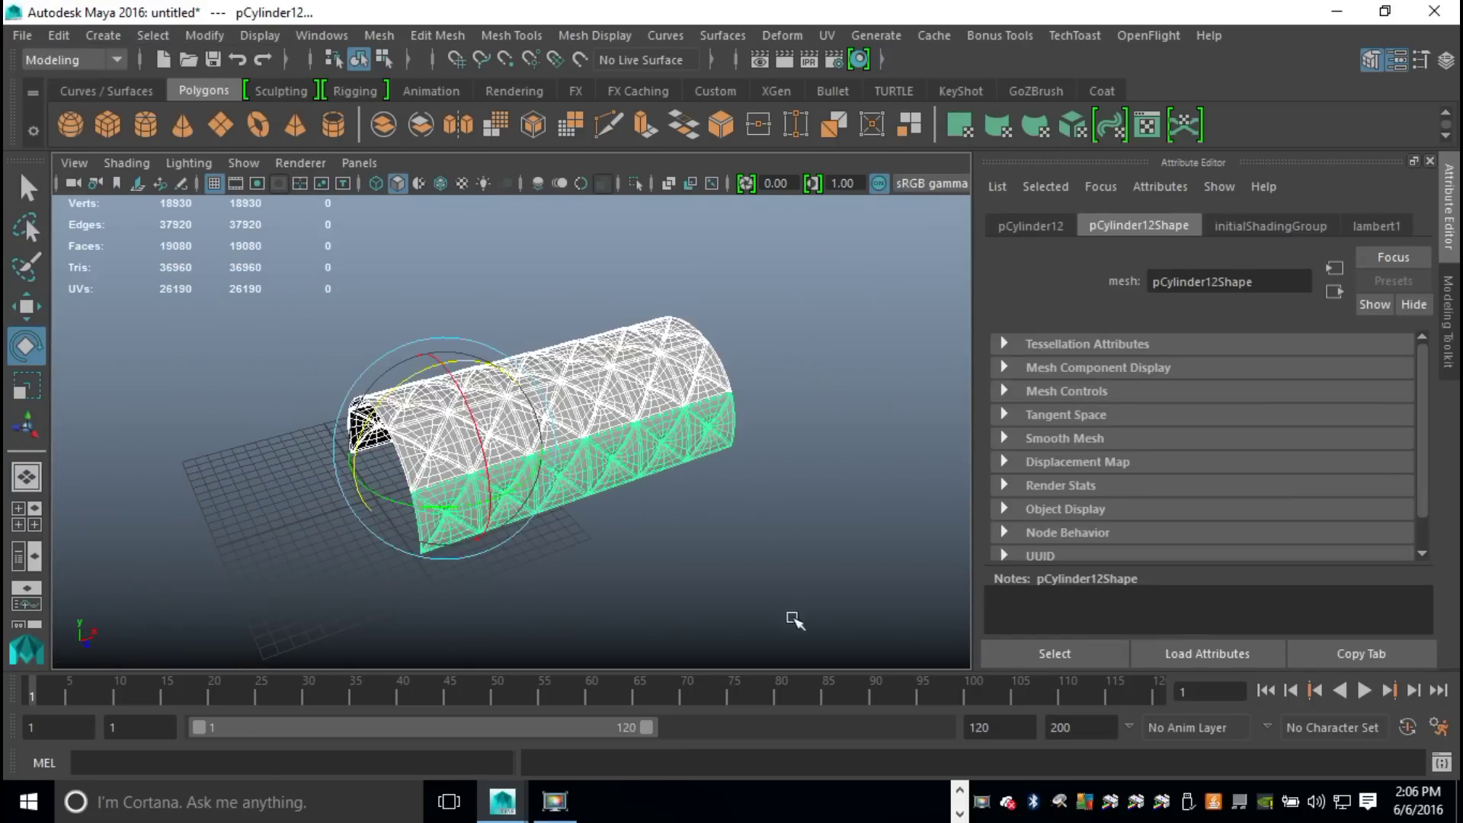
pyautogui.click(379, 35)
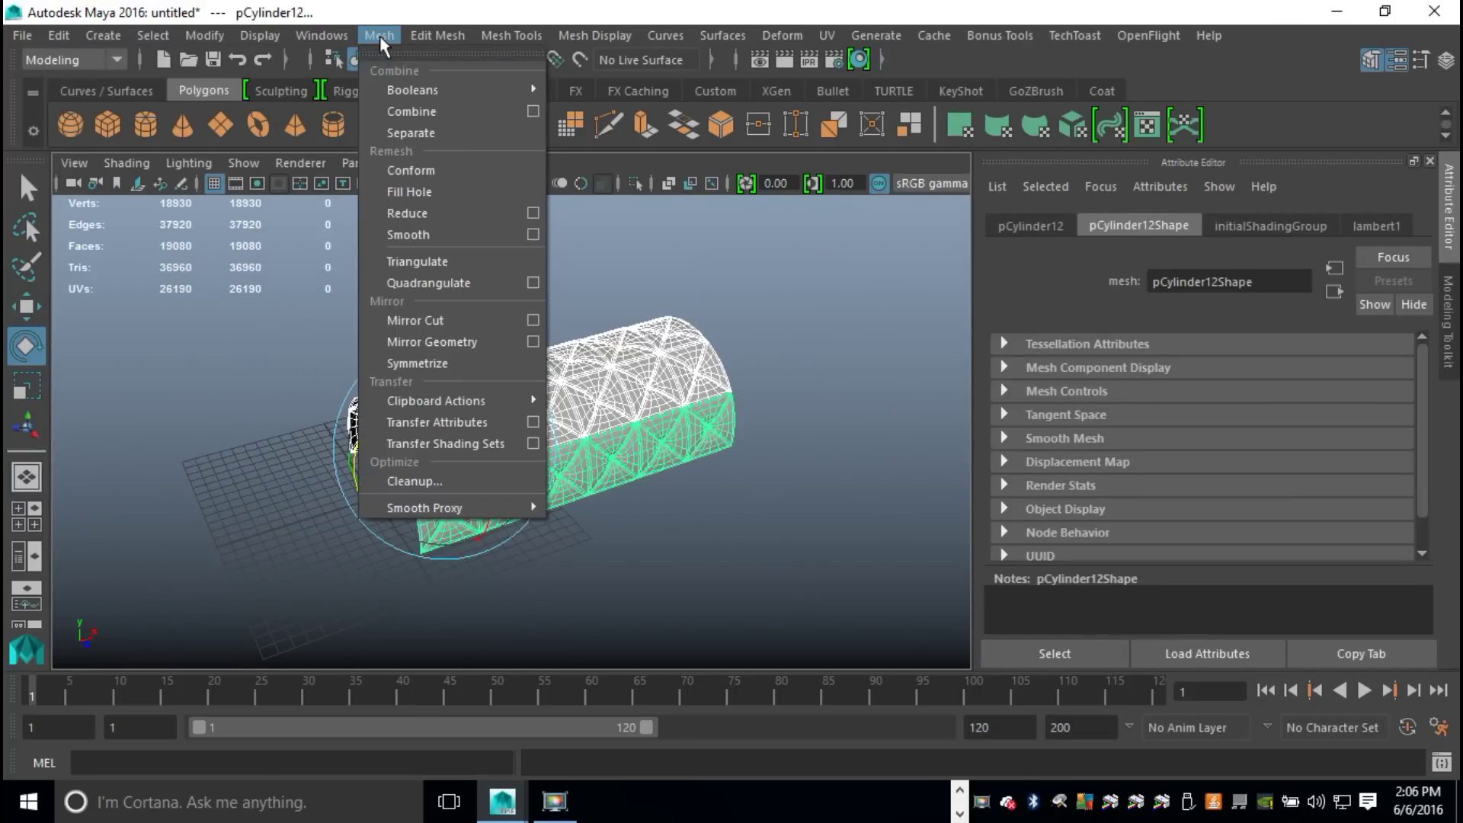
pyautogui.click(439, 121)
# Step: Centre the pivot and freeze transformations on the combined pCylinder13 mesh
pyautogui.click(204, 36)
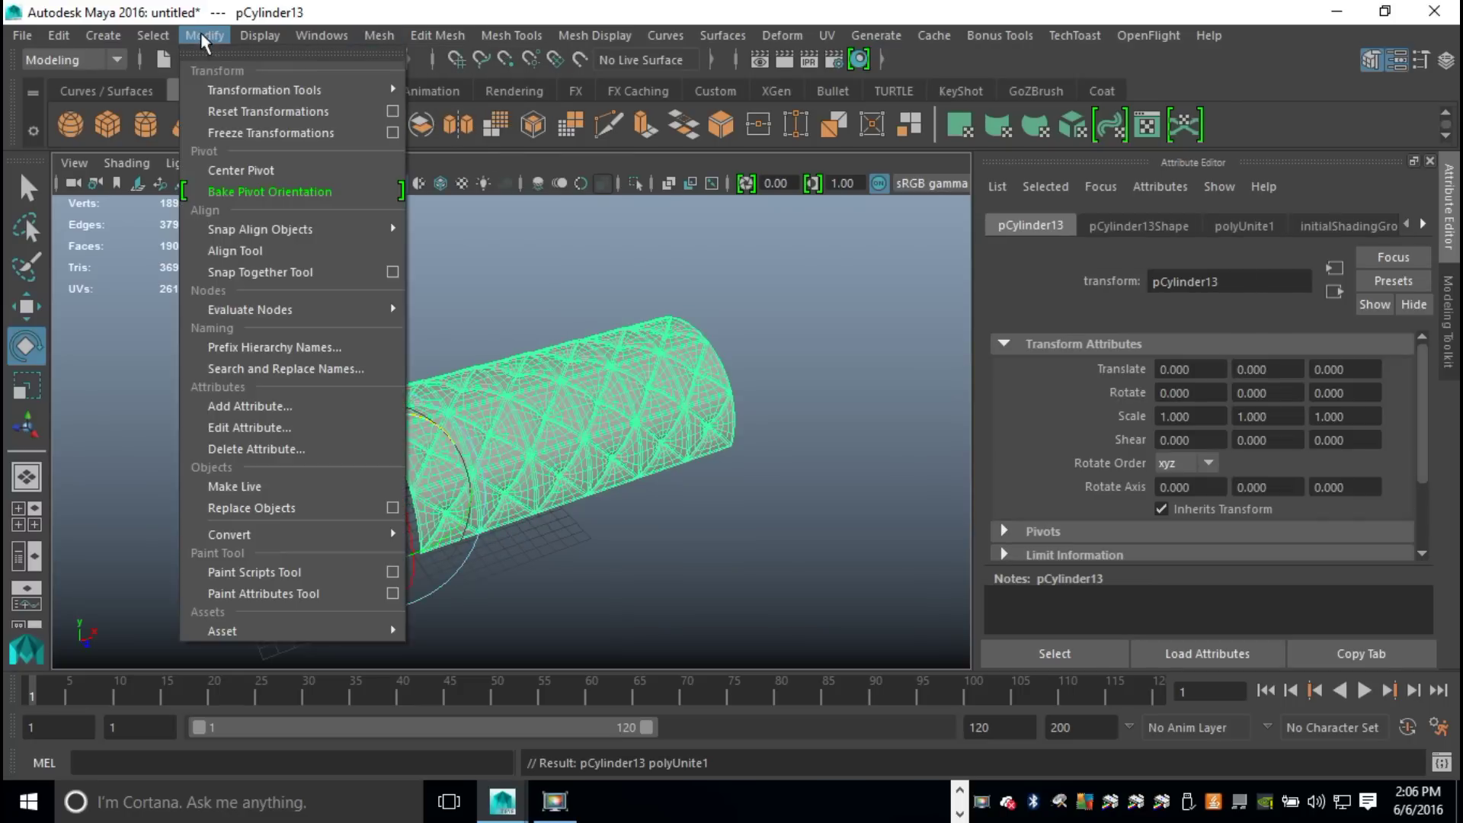
pyautogui.click(264, 173)
pyautogui.click(215, 36)
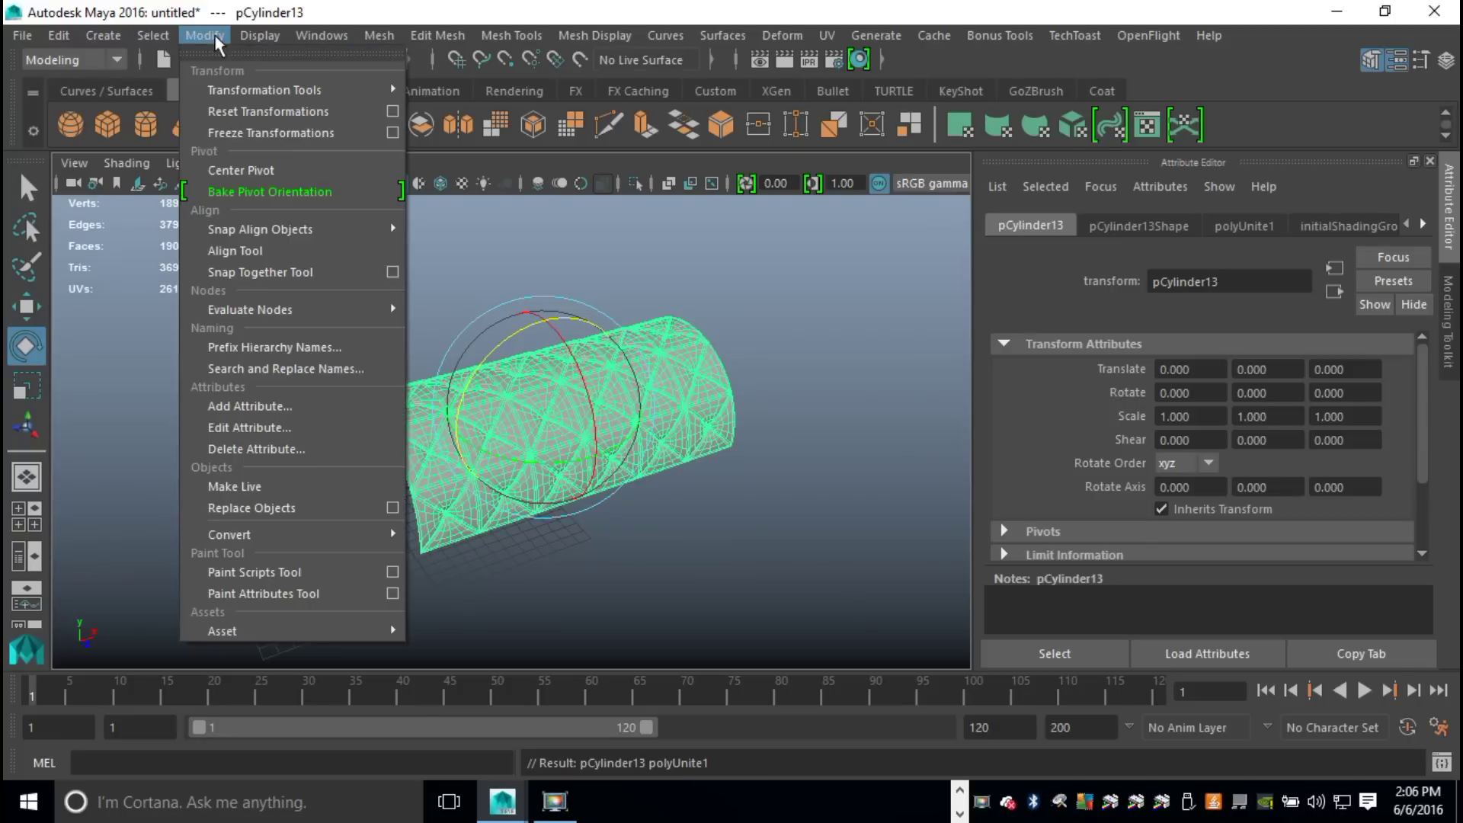
pyautogui.click(303, 135)
pyautogui.click(796, 526)
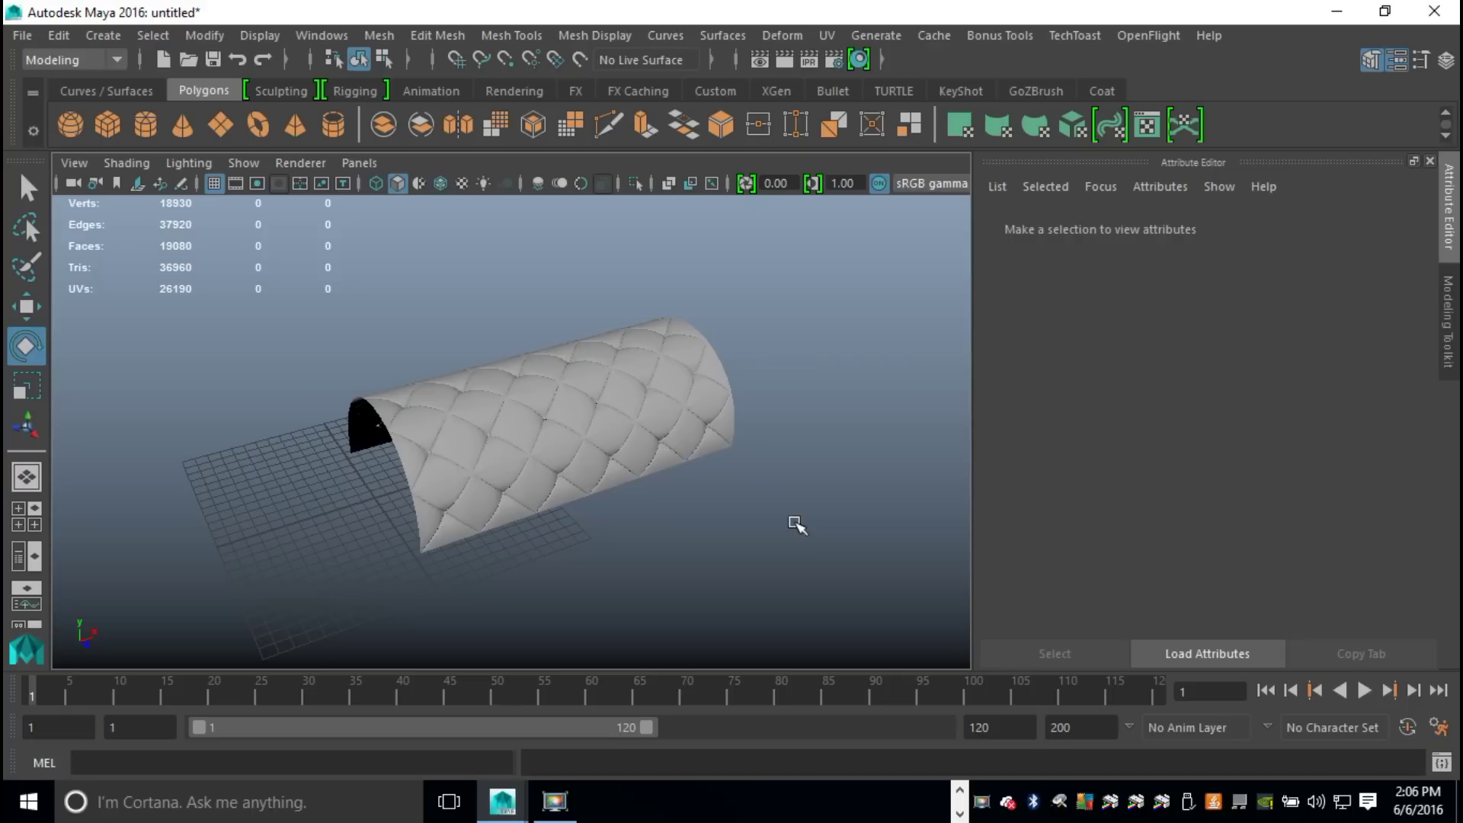
pyautogui.click(572, 390)
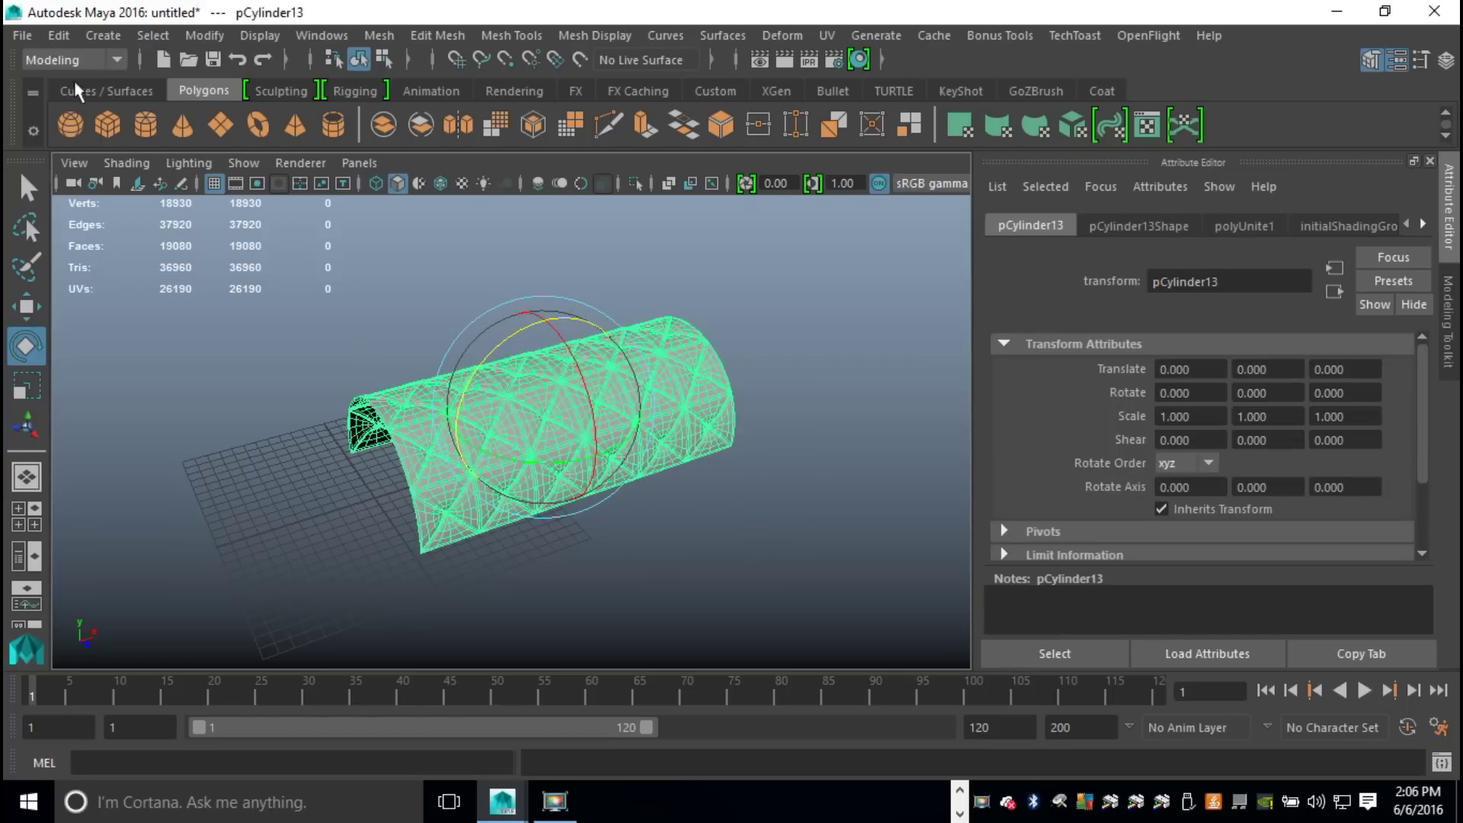
pyautogui.click(22, 35)
# Step: Export the selected pCylinder13 as ChesterfieldFBX.fbx to the Desktop
pyautogui.moveTo(163, 322)
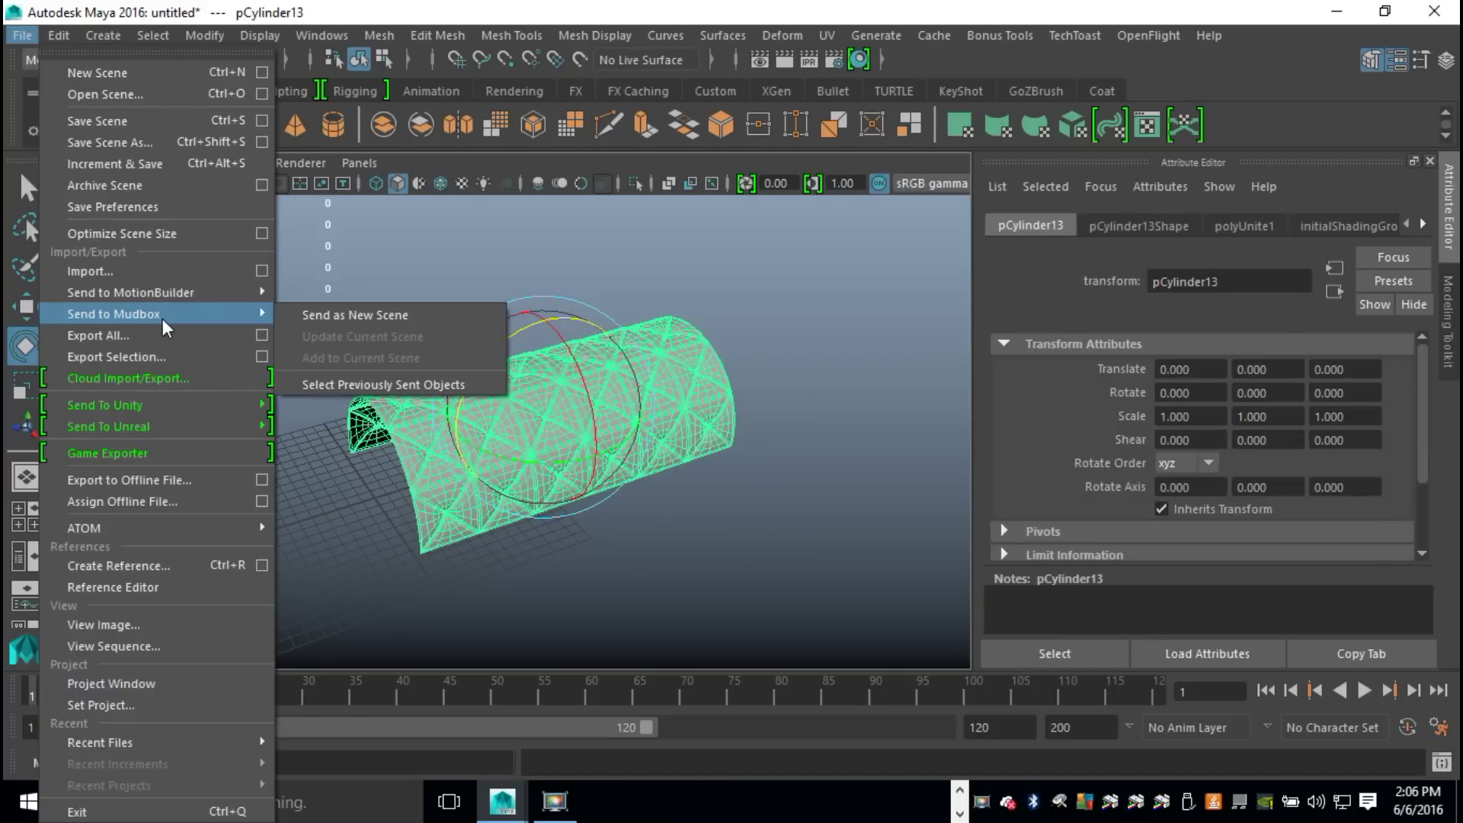
pyautogui.click(175, 364)
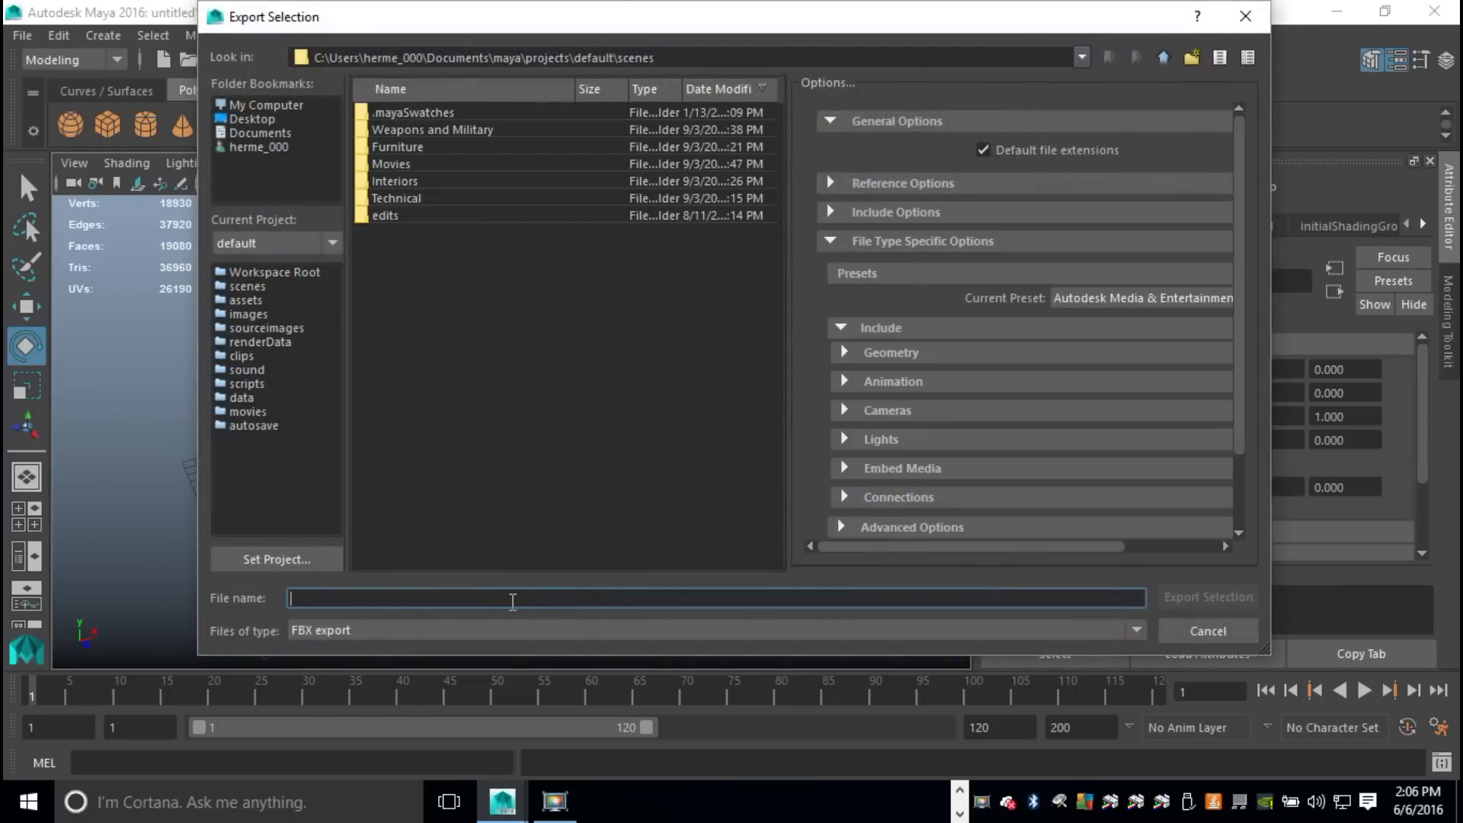
pyautogui.write('c')
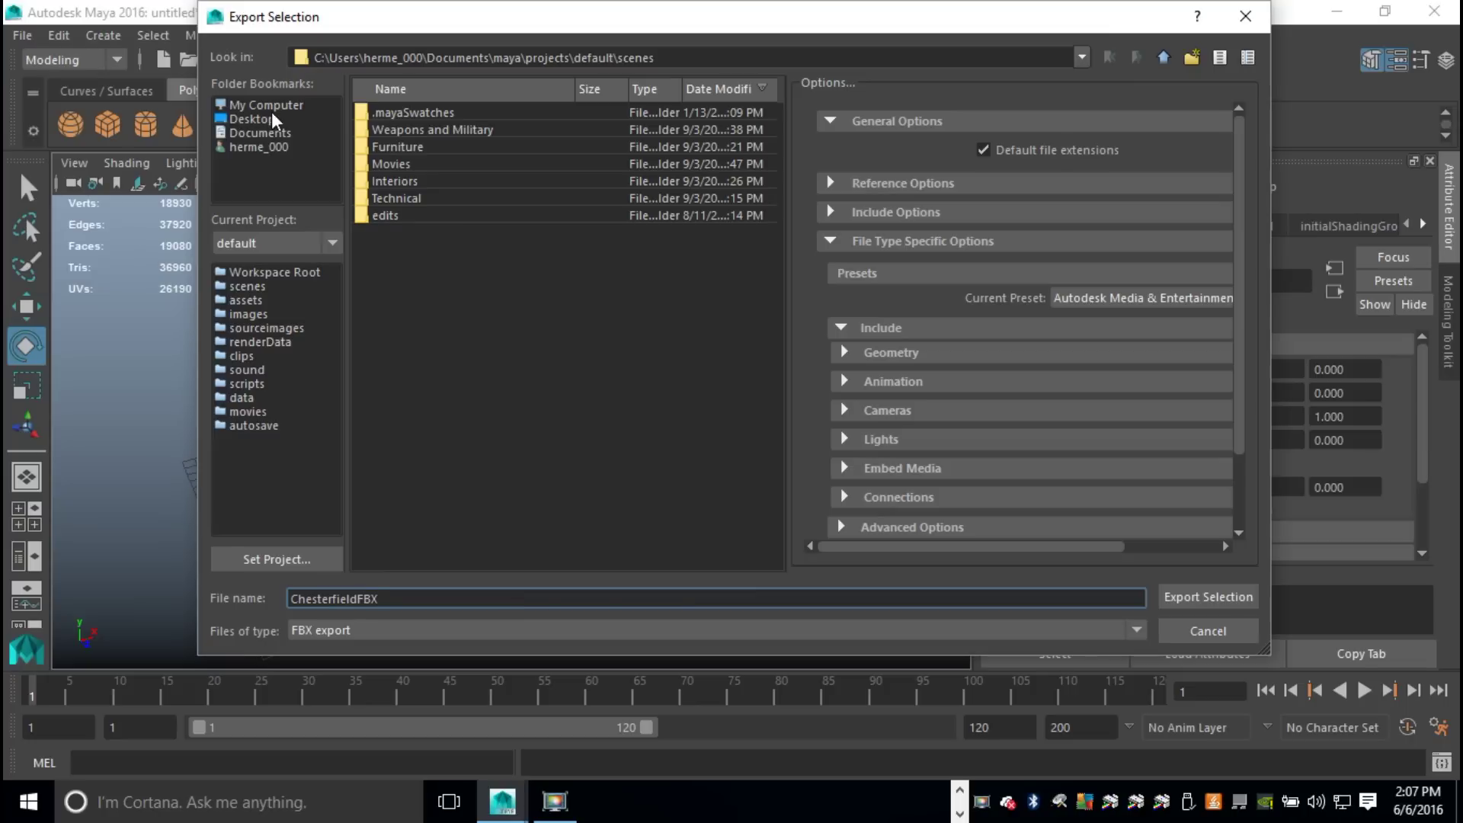
pyautogui.click(251, 119)
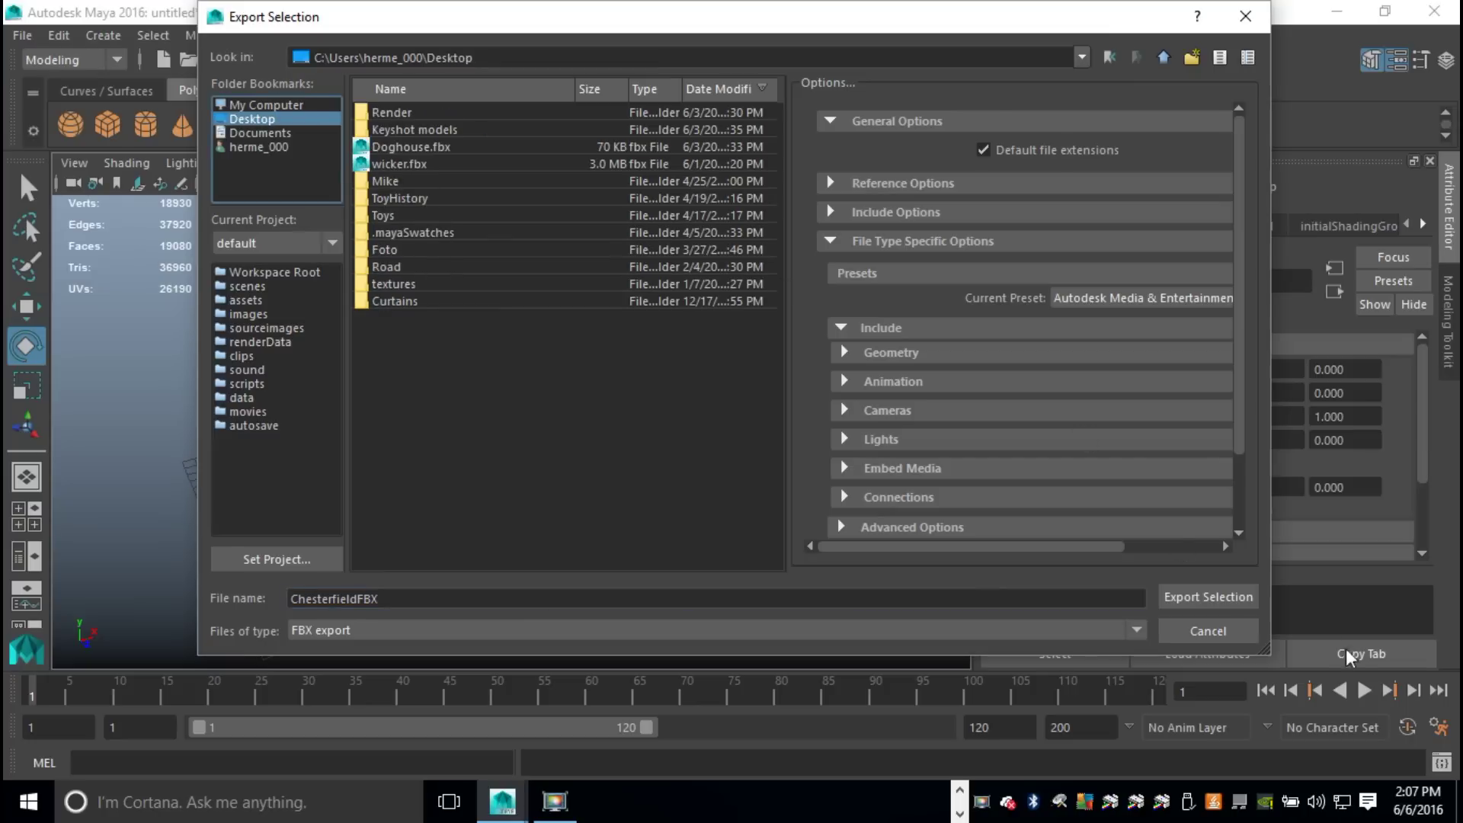
pyautogui.click(1203, 599)
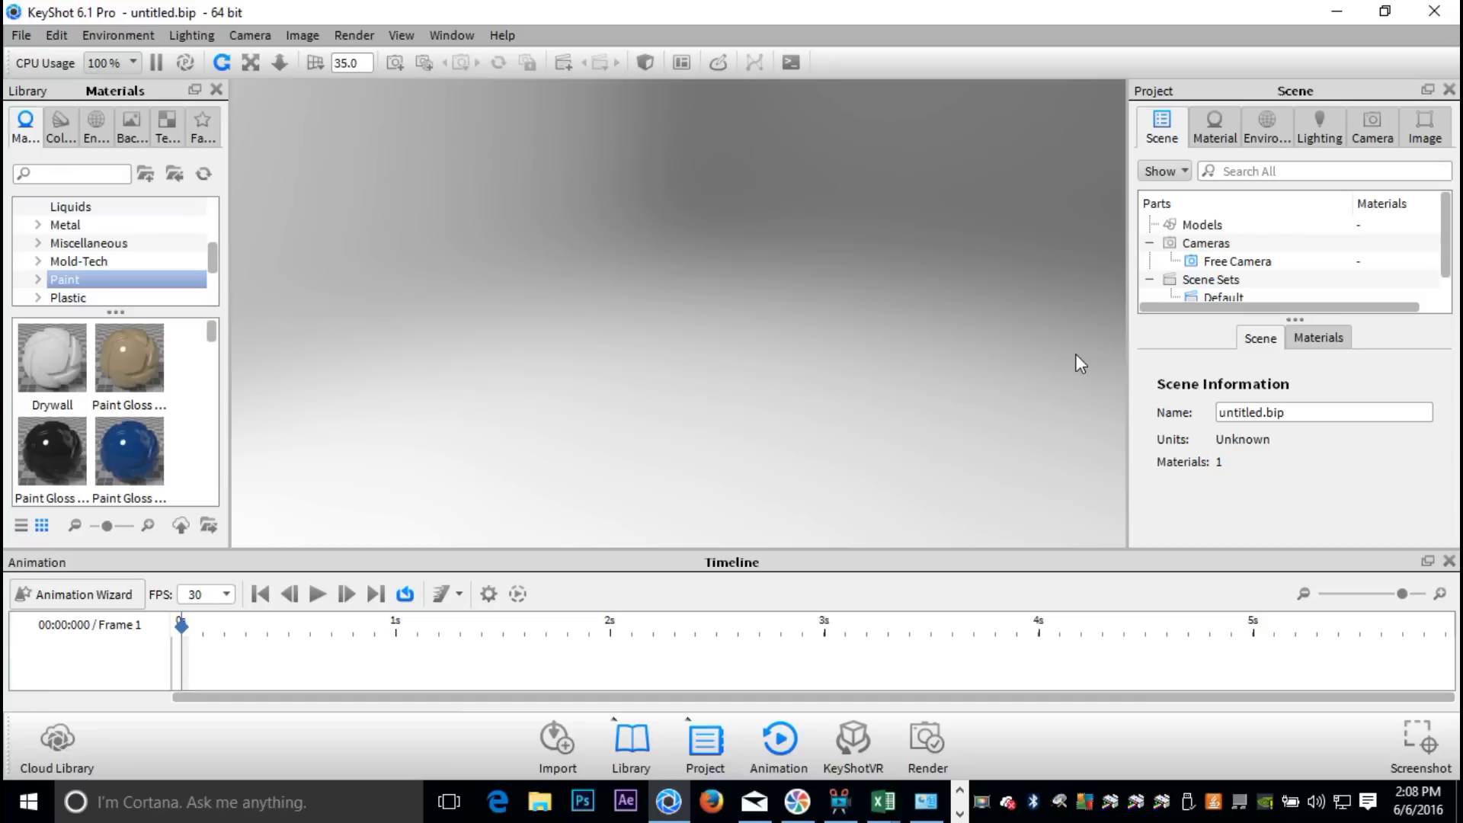
# Step: Import ChesterfieldFBX.fbx from the Desktop with default options and zoom in on the arch
pyautogui.press('F9')
pyautogui.click(20, 36)
pyautogui.click(81, 83)
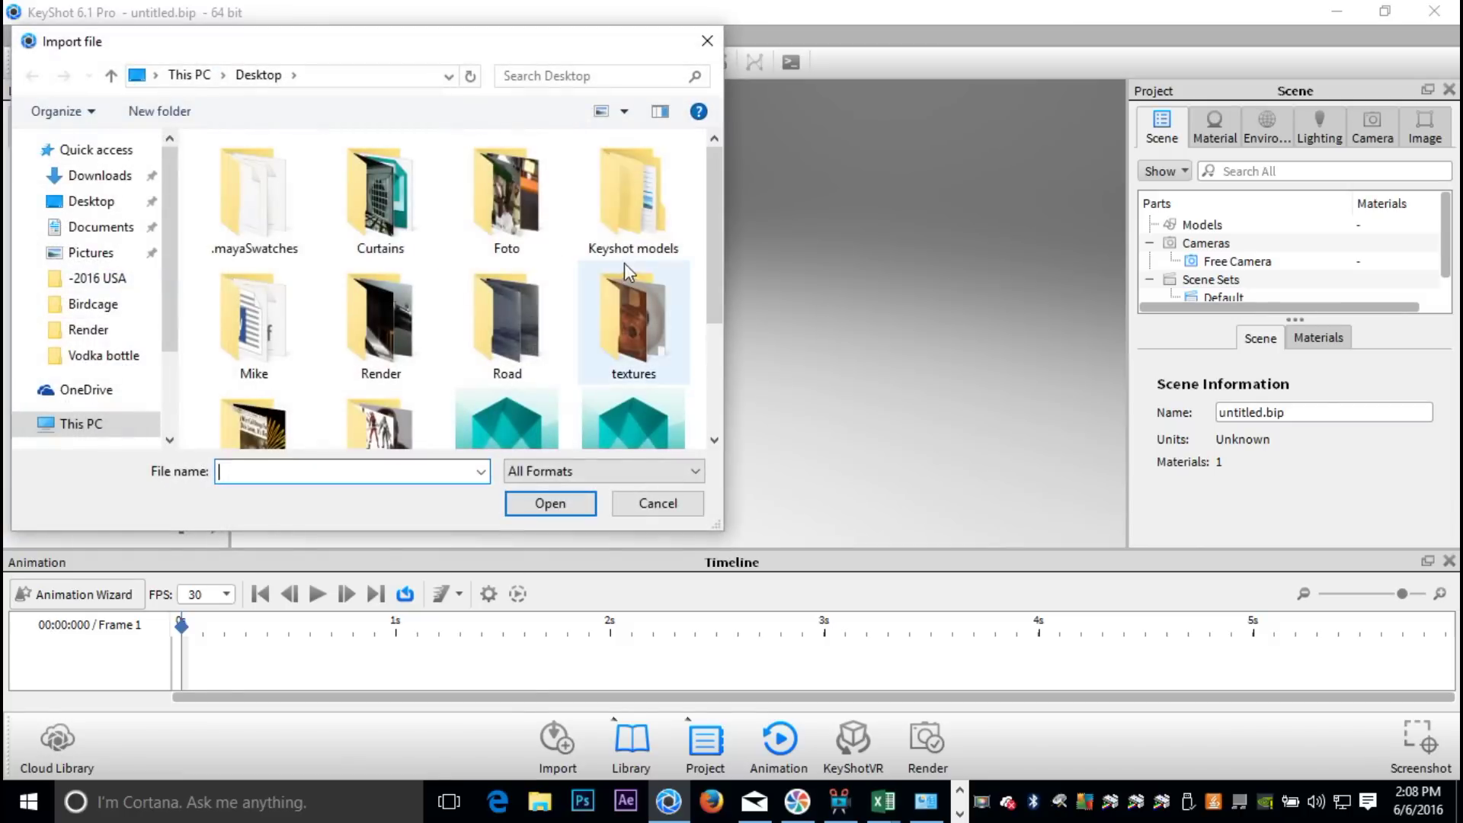
pyautogui.moveTo(711, 236); pyautogui.dragTo(717, 341)
pyautogui.click(509, 267)
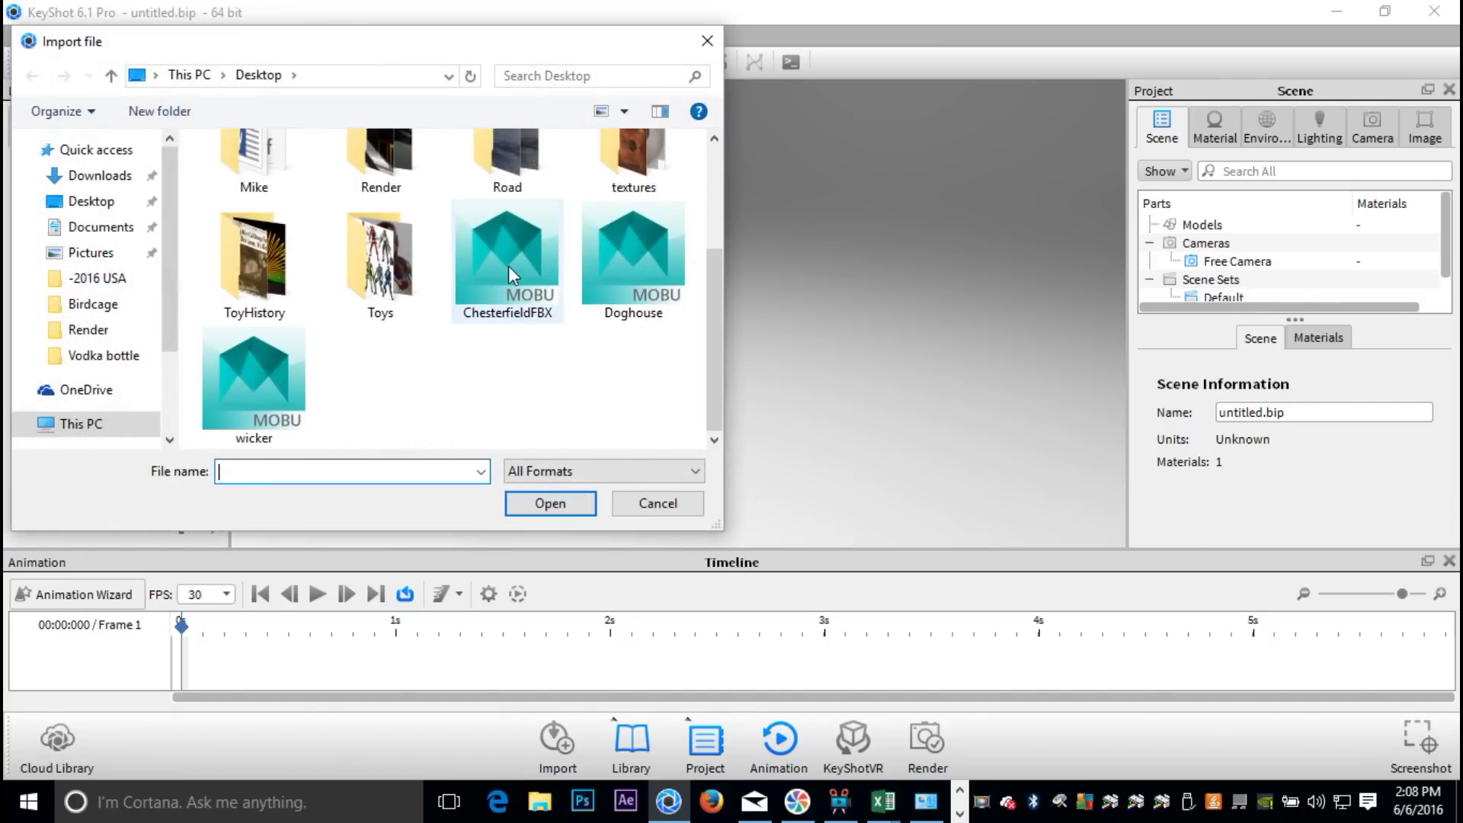
pyautogui.click(552, 503)
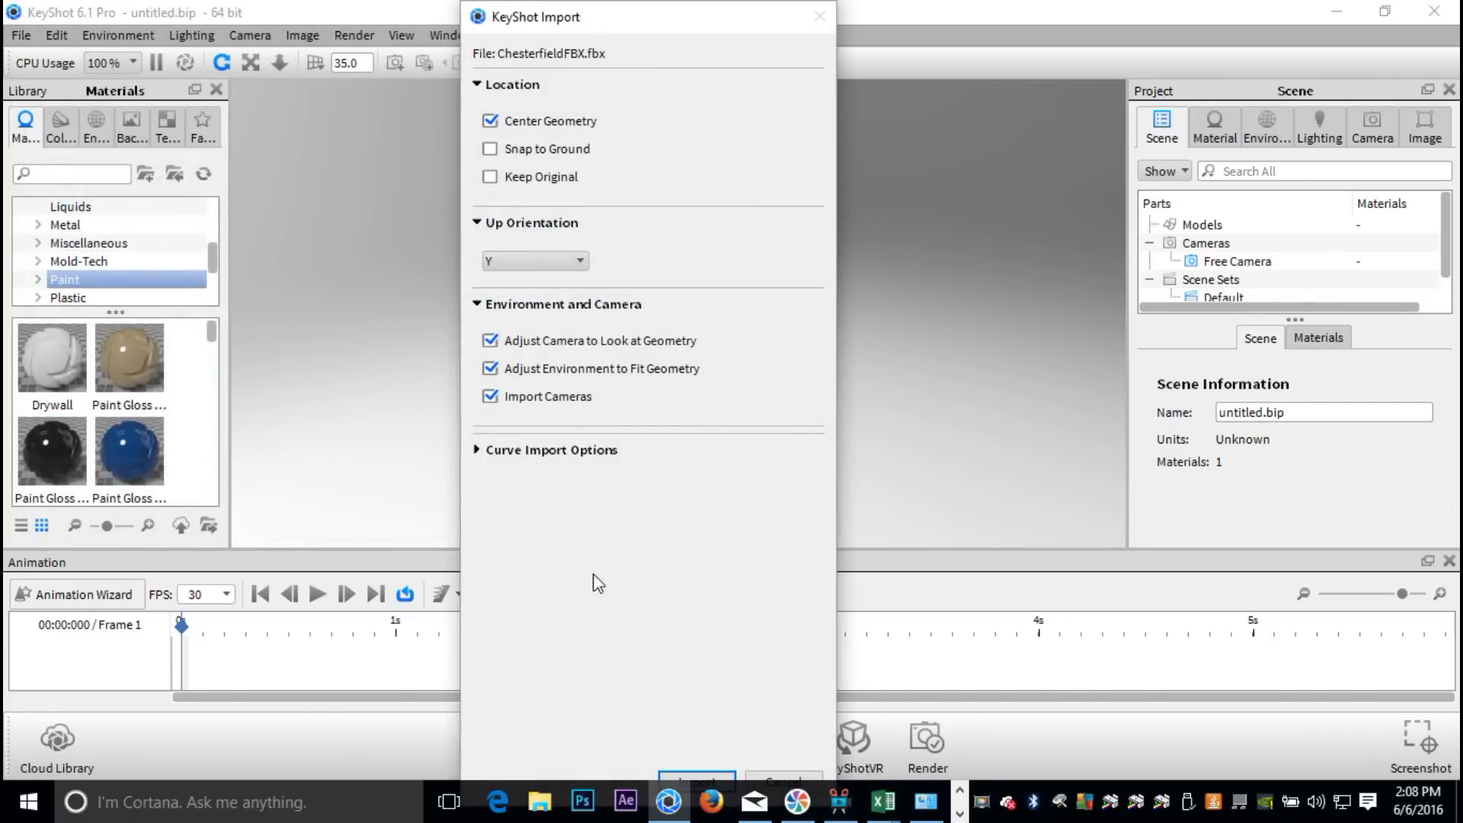
pyautogui.click(692, 775)
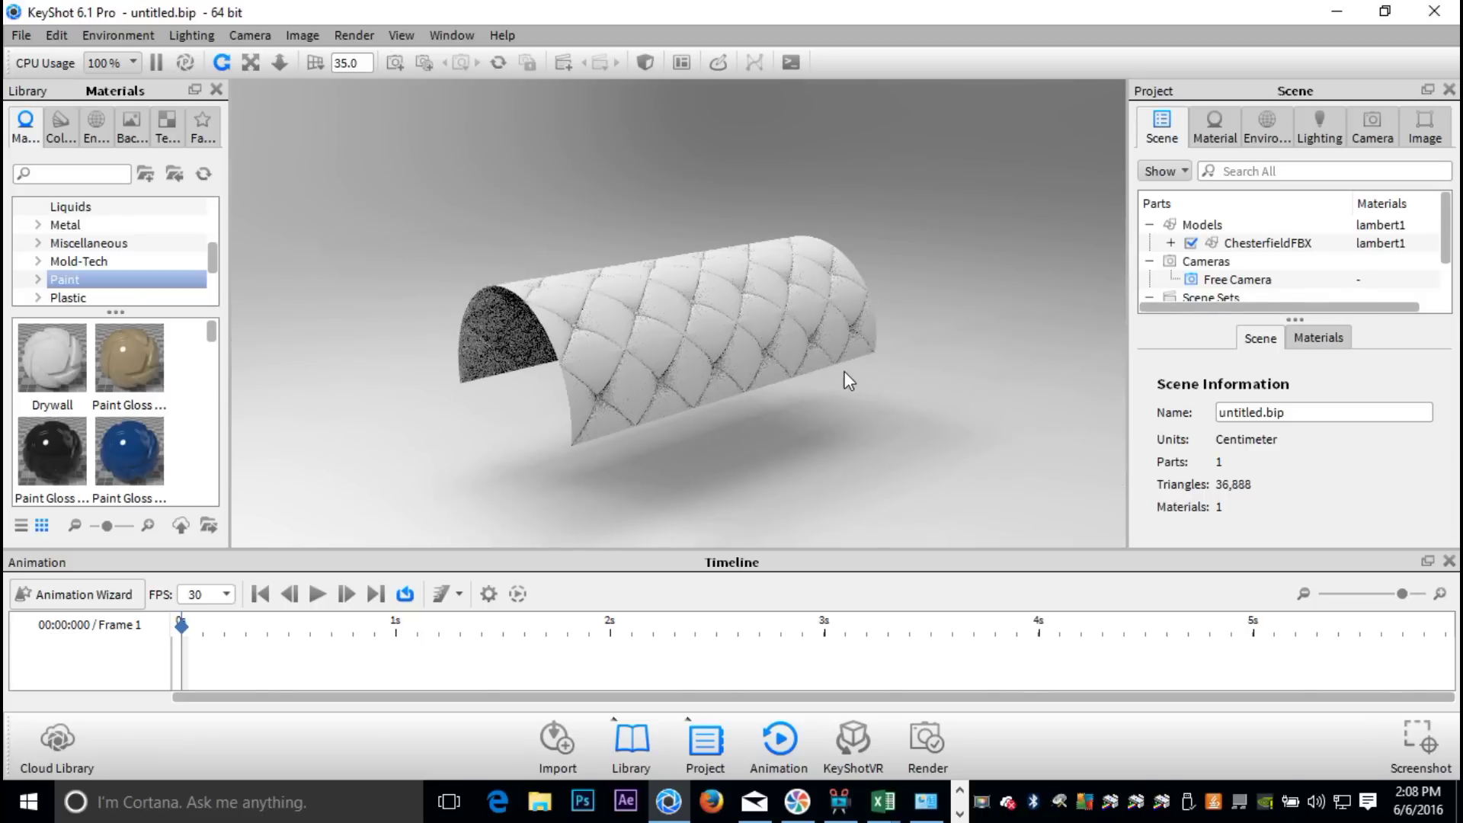
pyautogui.scroll(5, 822, 367)
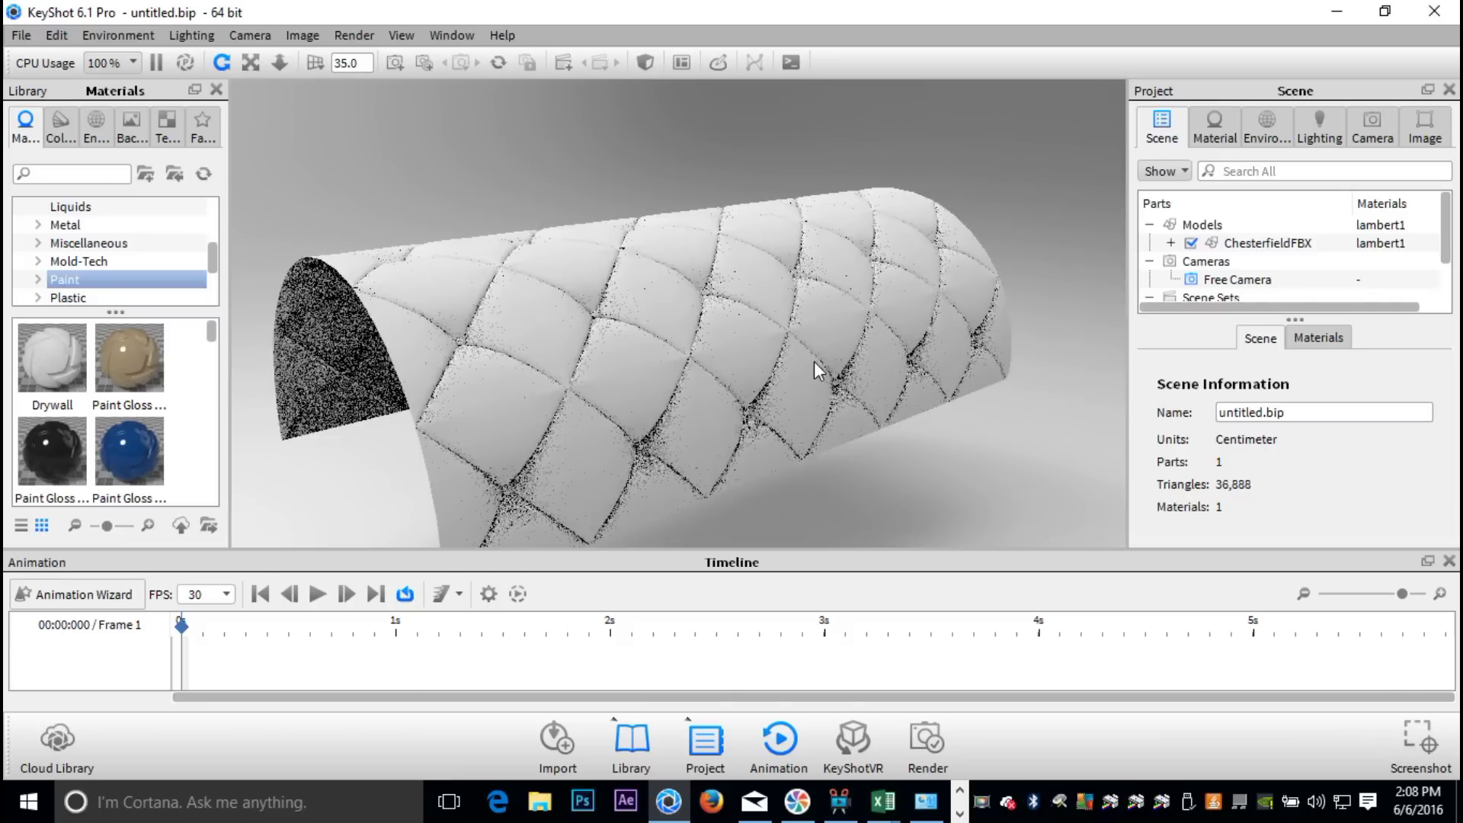
pyautogui.scroll(3, 814, 362)
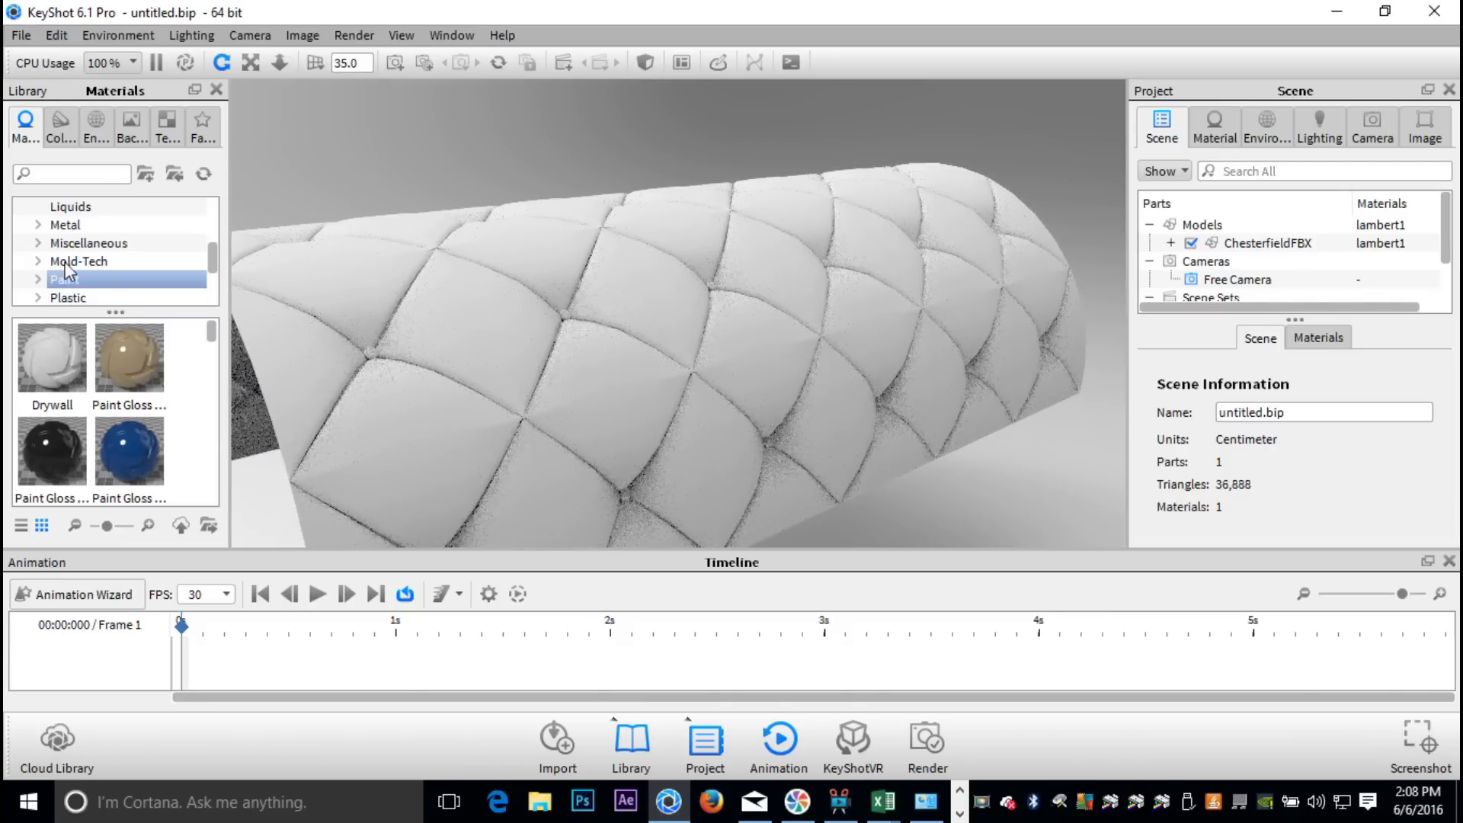
pyautogui.scroll(3, 80, 256)
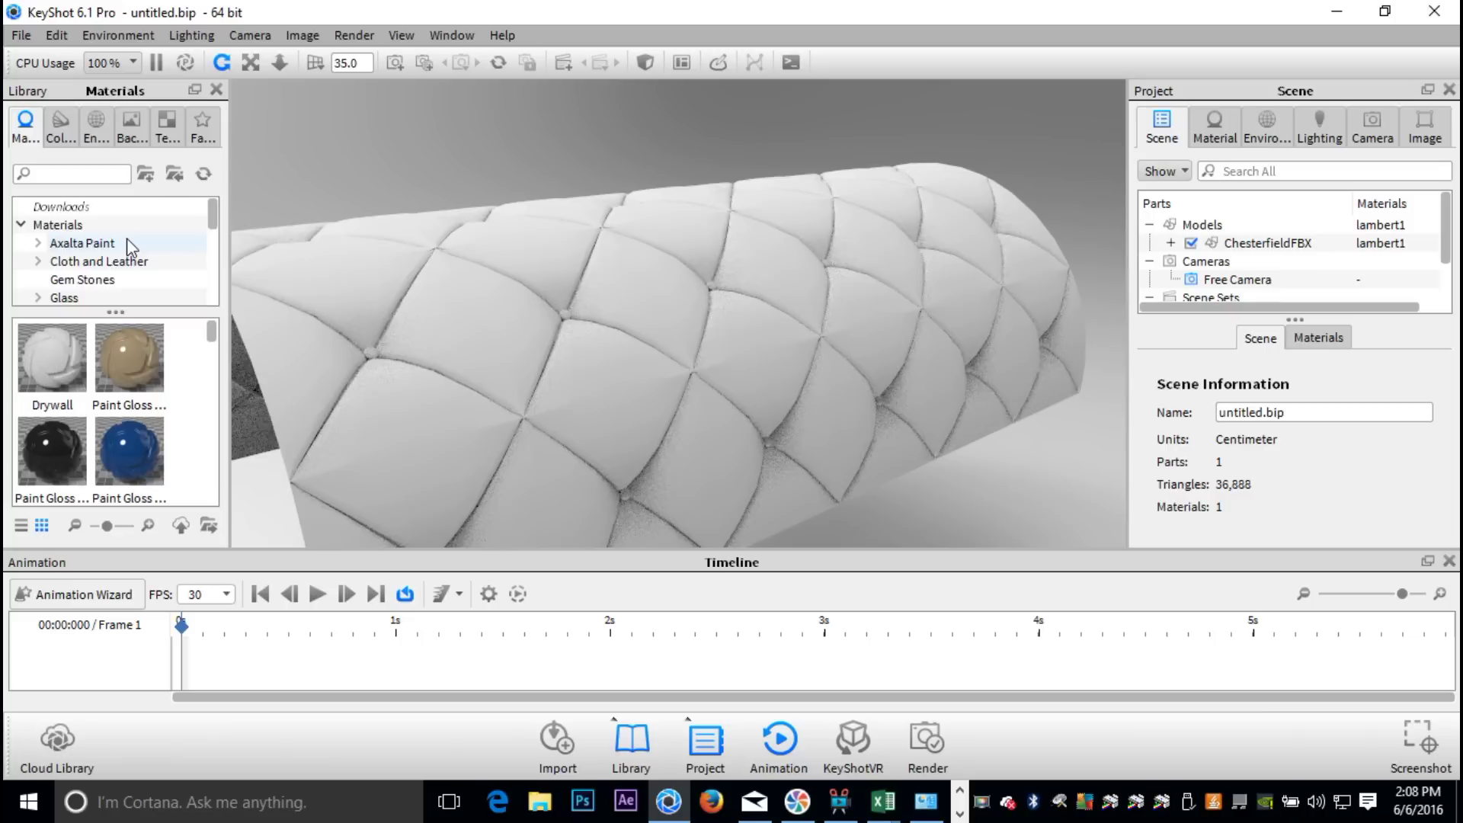
# Step: Drag Leather Brown from Cloth and Leather > Leather > Basic onto the arch
pyautogui.scroll(-6, 126, 238)
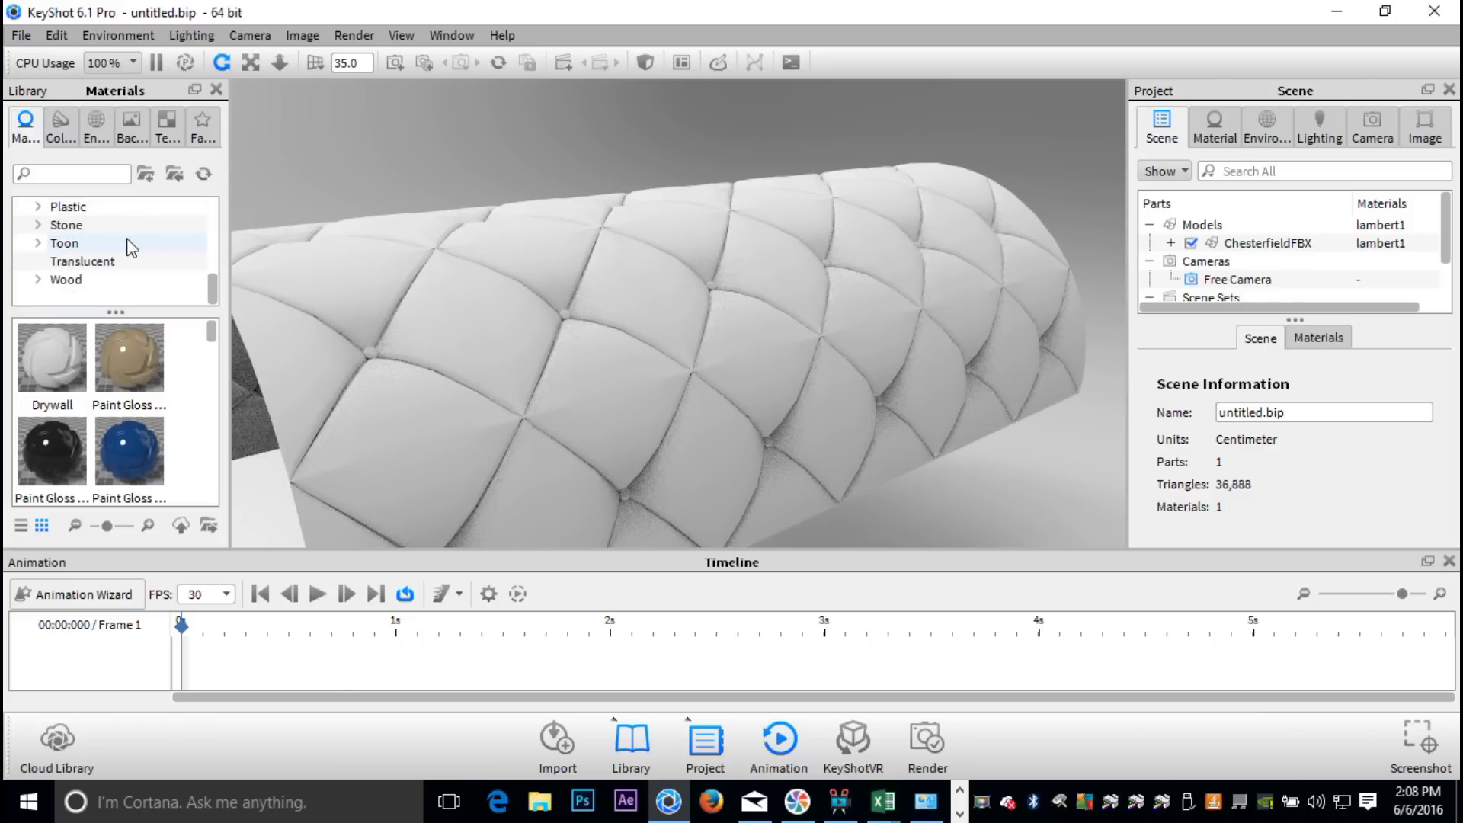
pyautogui.scroll(2, 127, 240)
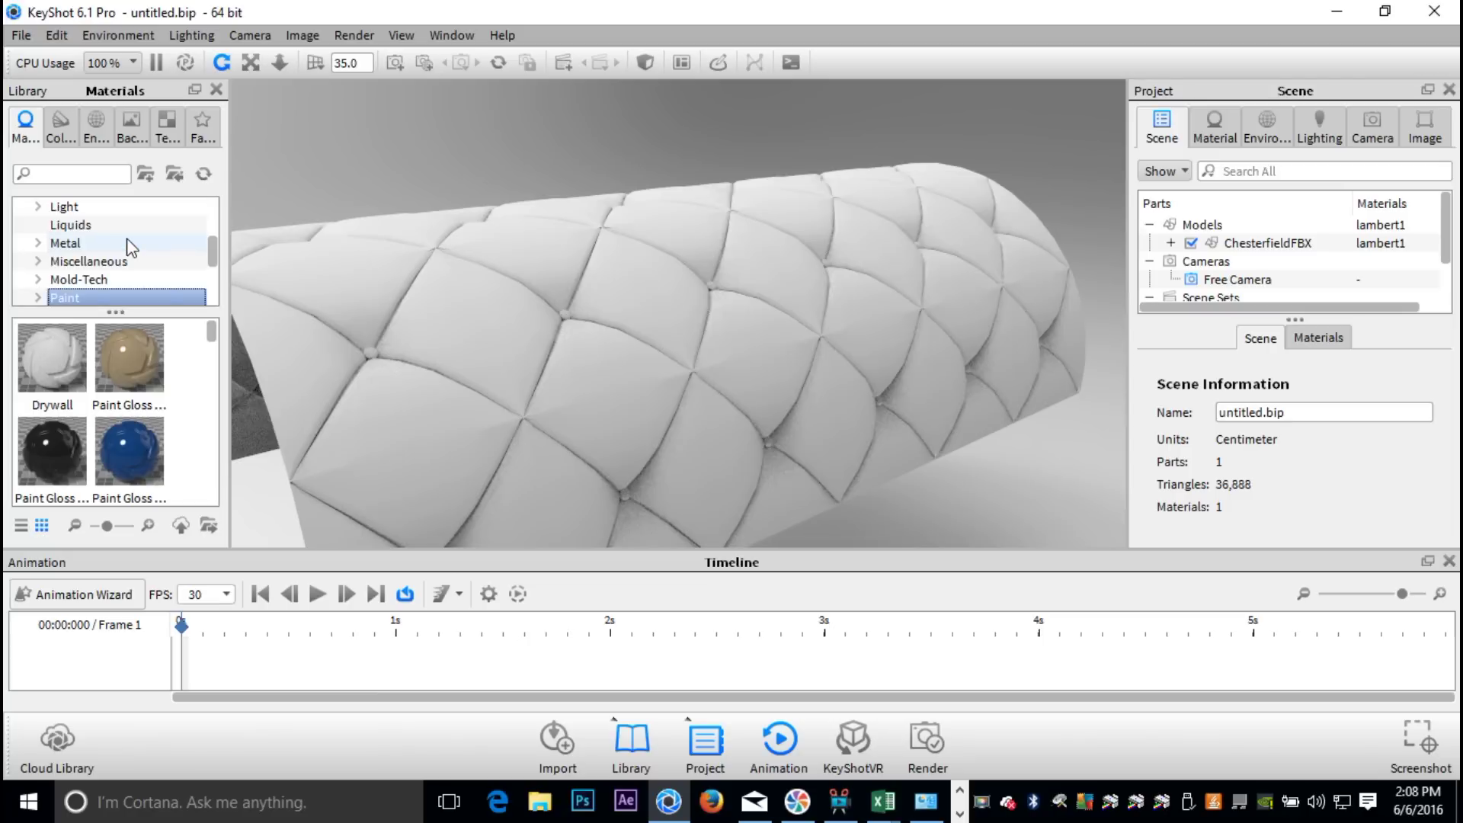
pyautogui.scroll(2, 130, 243)
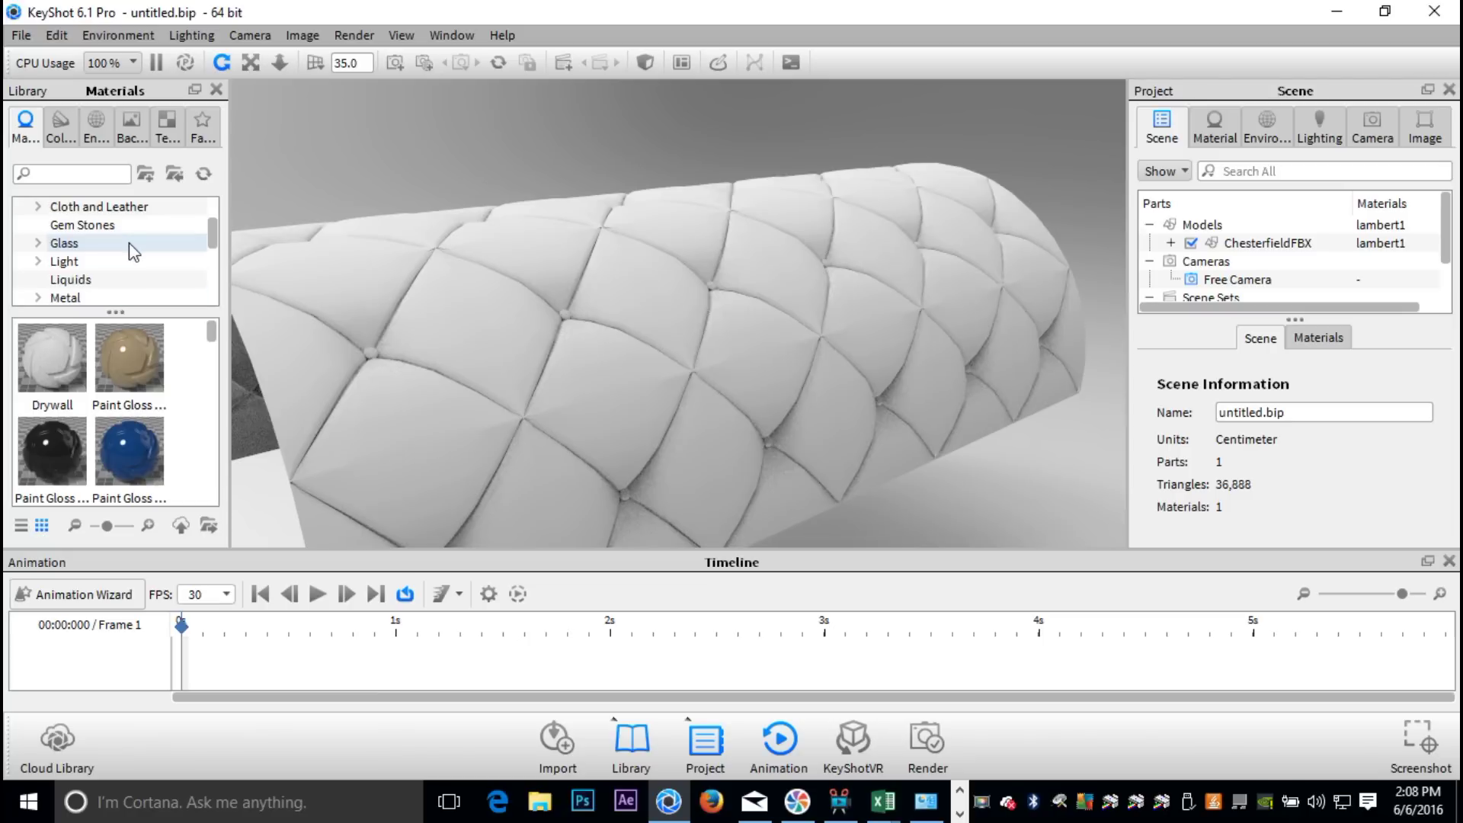
pyautogui.click(37, 261)
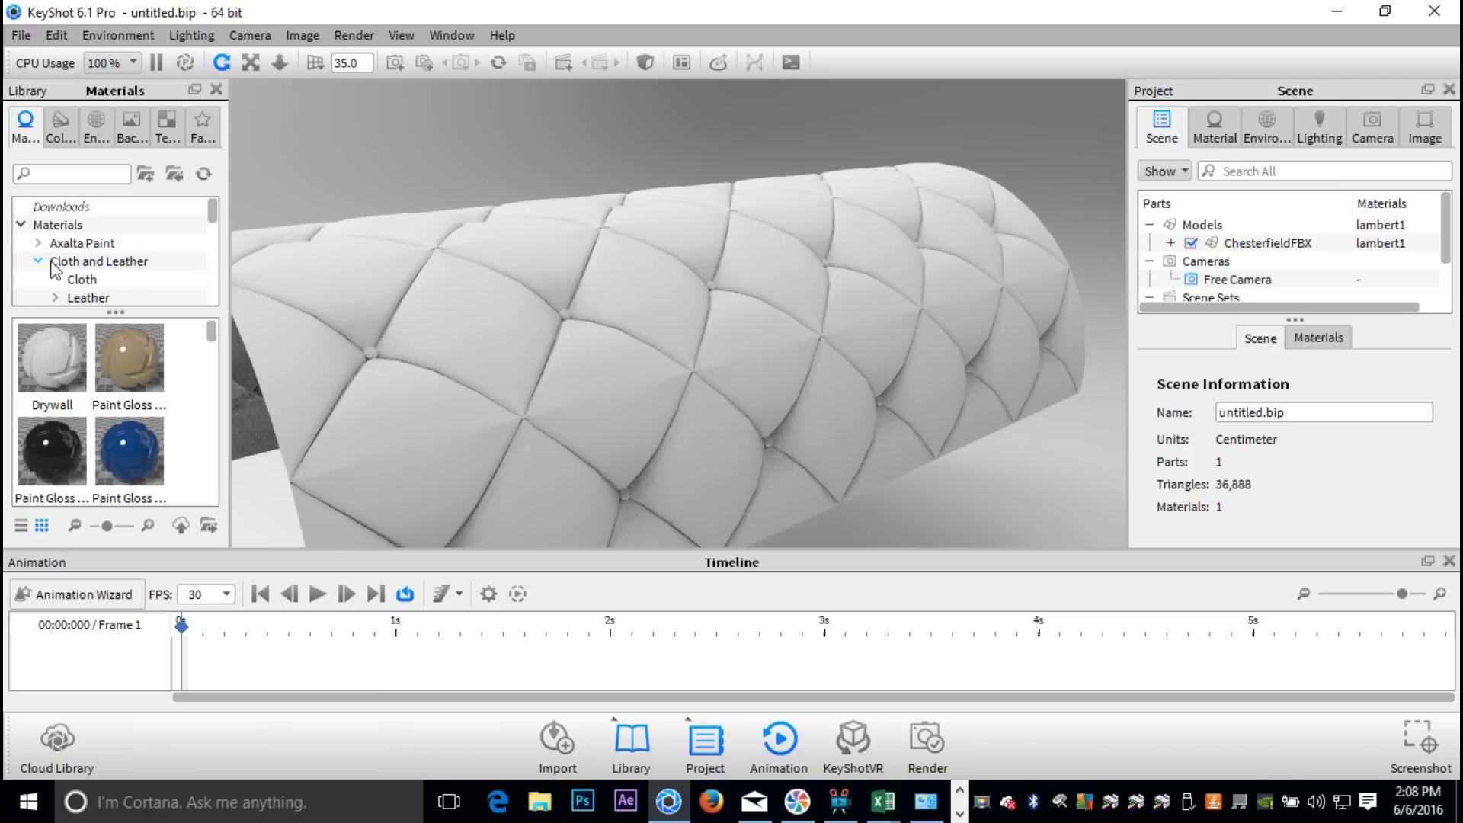
pyautogui.scroll(-1, 126, 263)
pyautogui.click(54, 243)
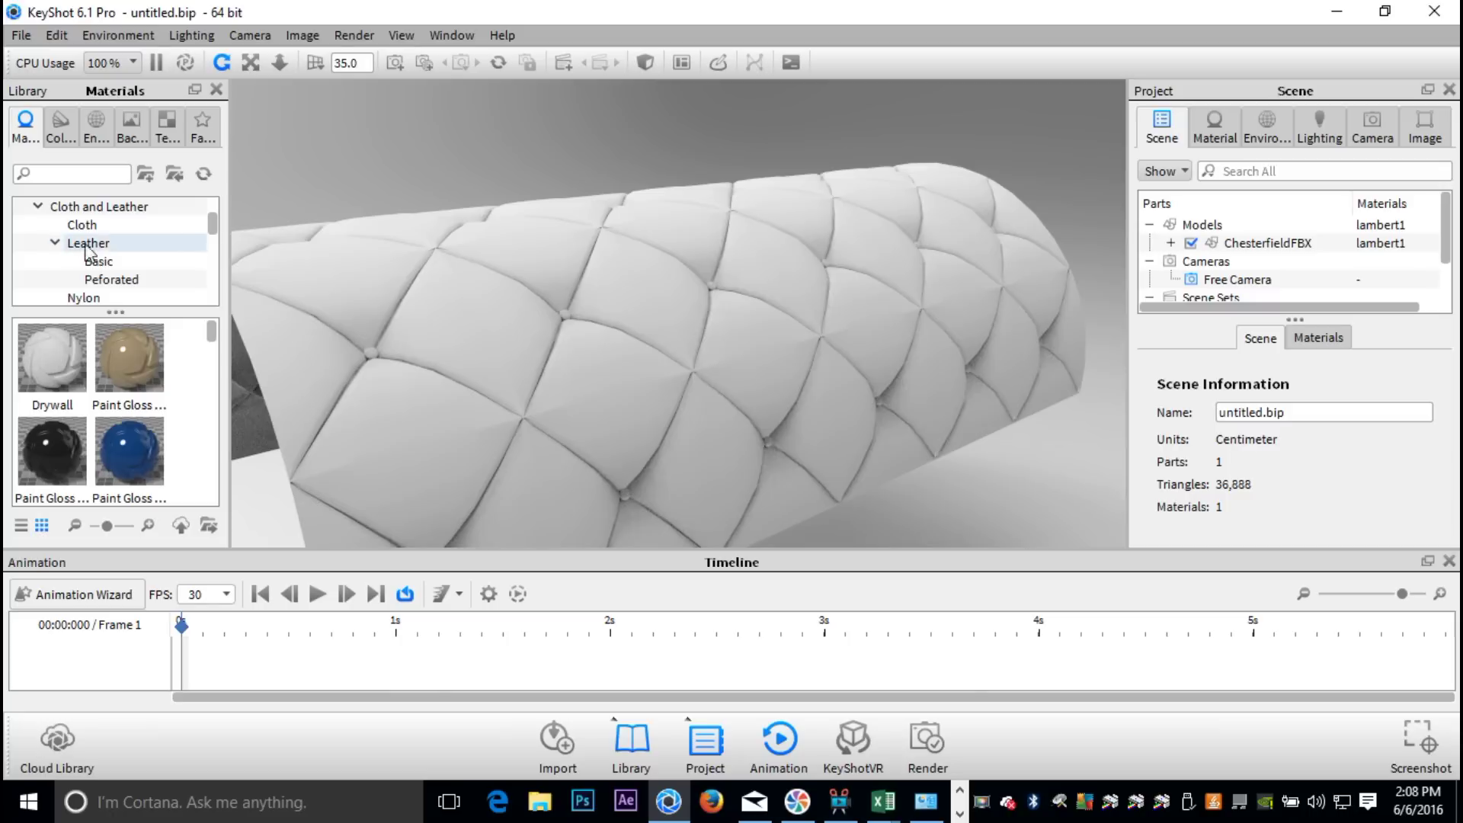
pyautogui.click(113, 261)
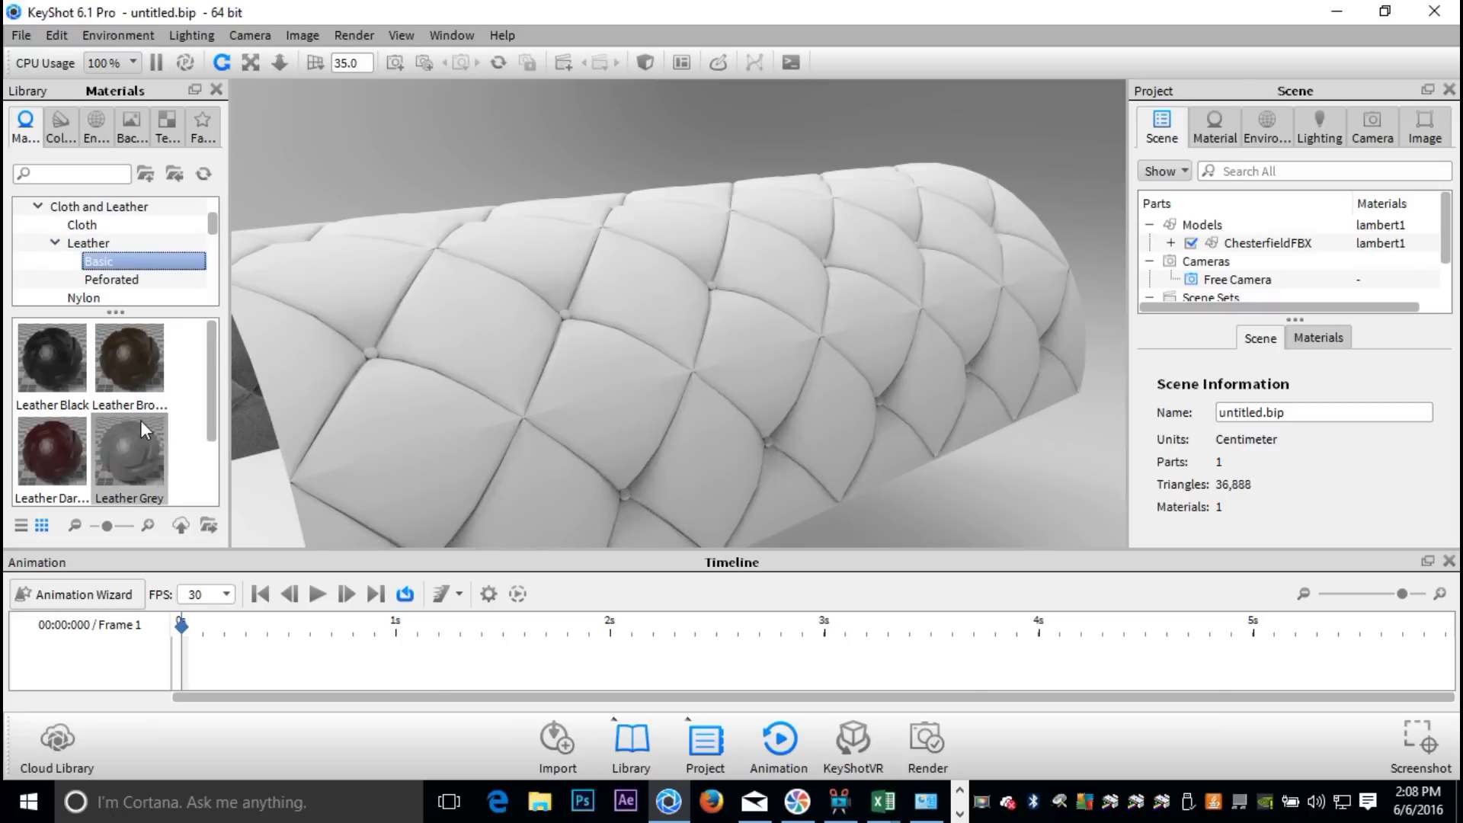
pyautogui.scroll(-1, 135, 432)
pyautogui.scroll(1, 138, 427)
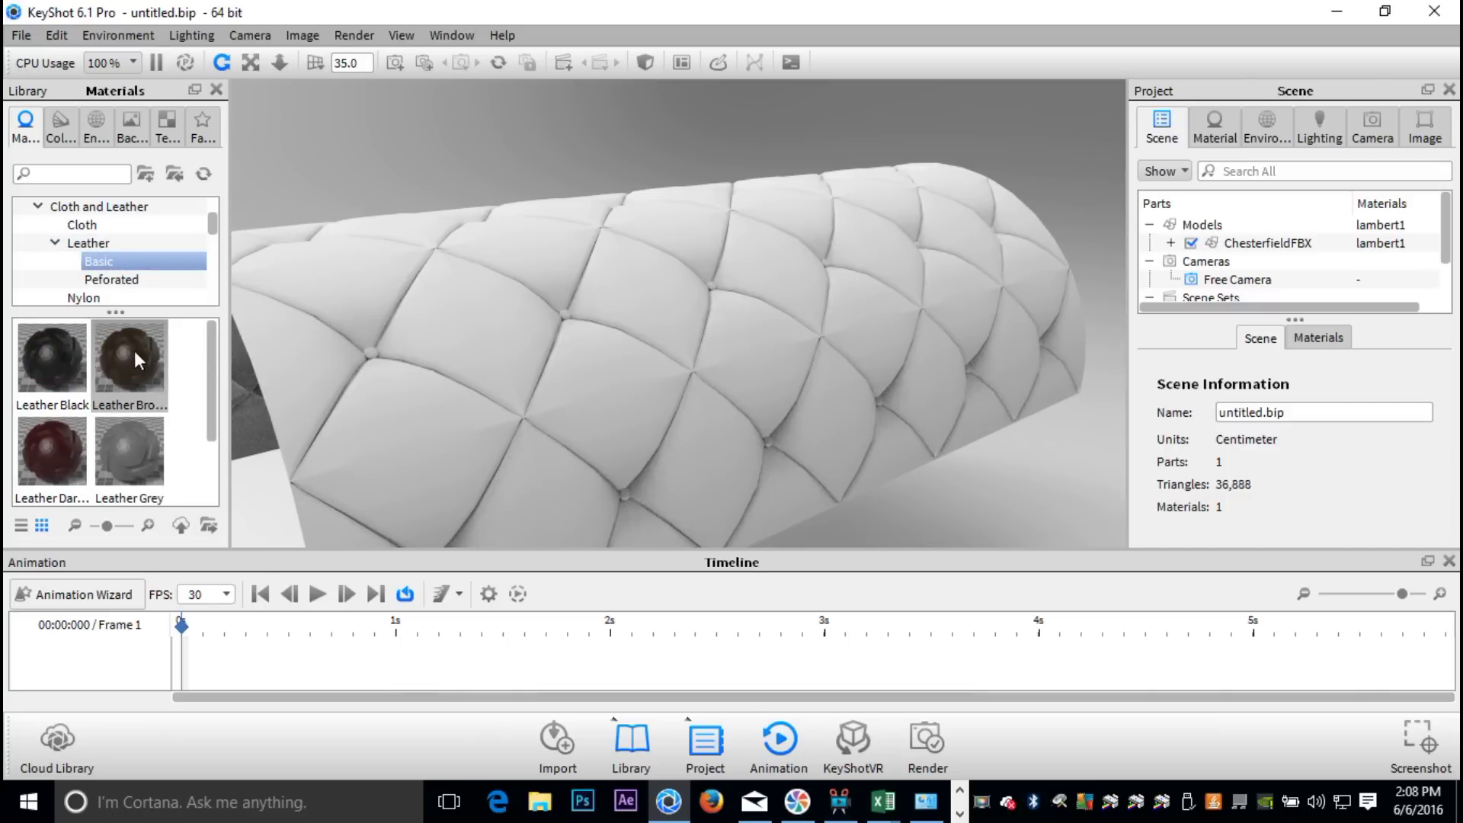
pyautogui.moveTo(135, 350); pyautogui.dragTo(416, 410)
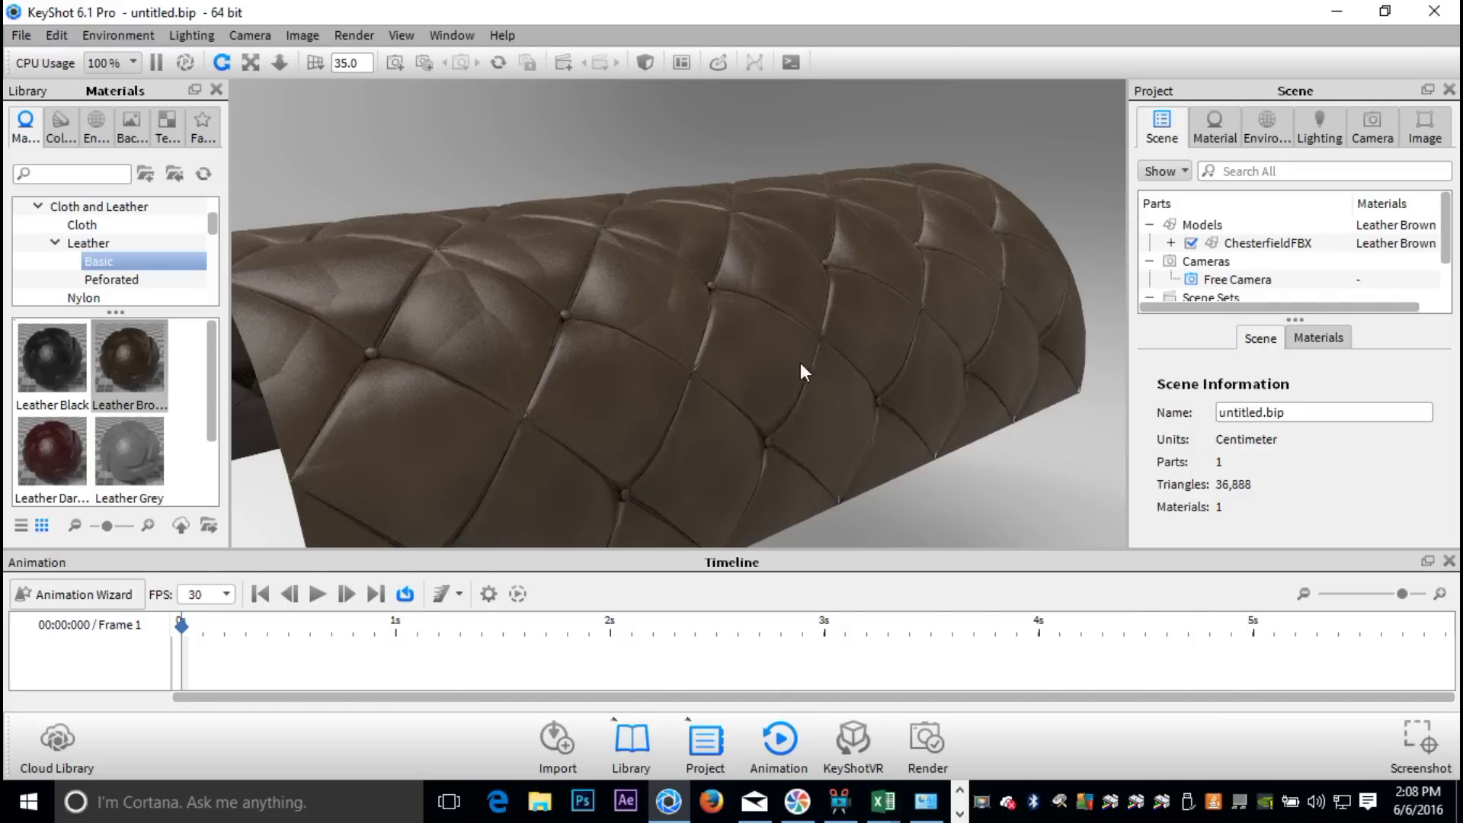
# Step: Scale the Leather Brown texture mapping up to 1000, keeping its rotation and position fixed
pyautogui.doubleClick(758, 350)
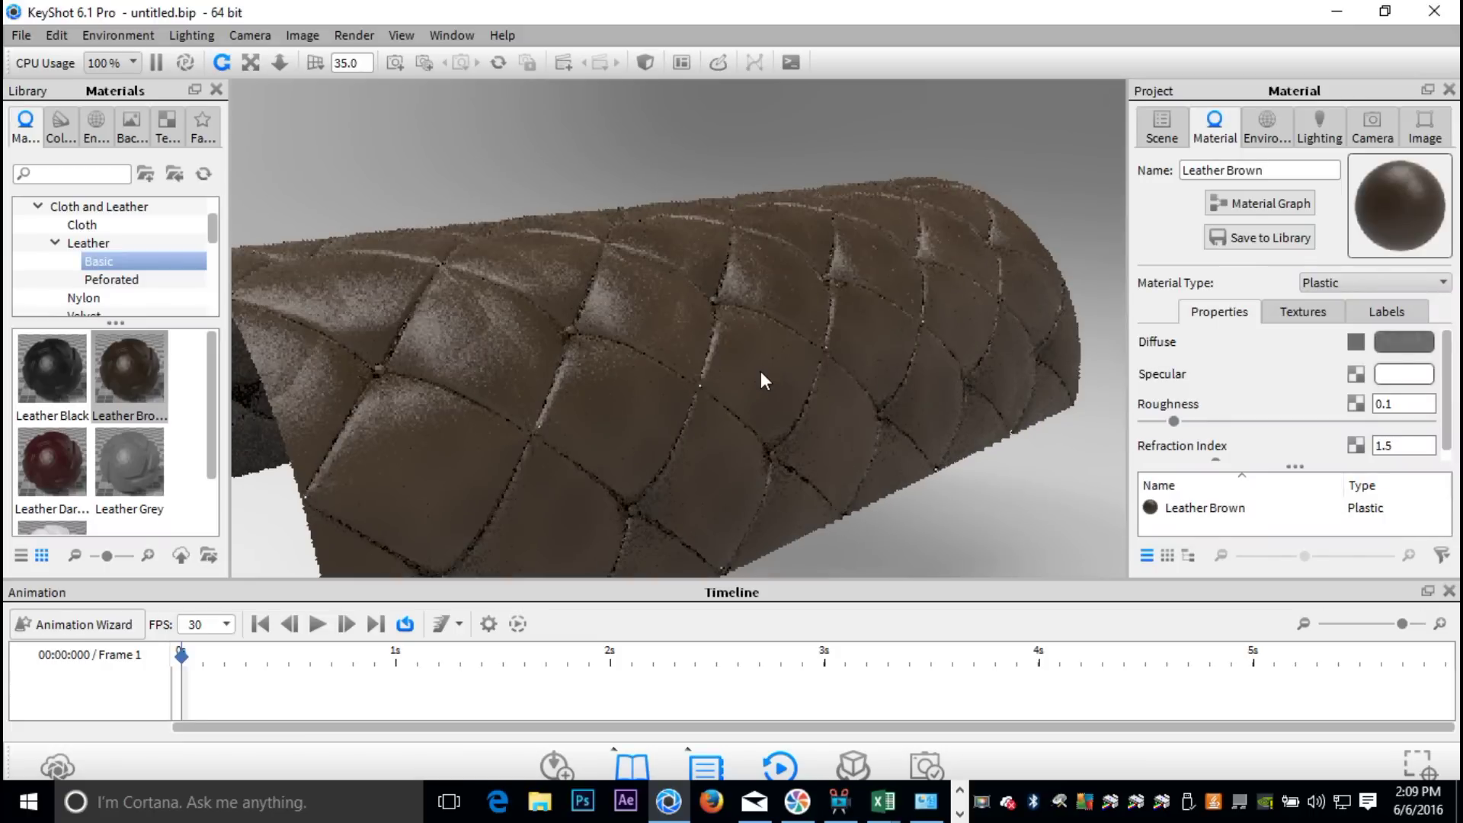
pyautogui.click(1303, 308)
pyautogui.scroll(-2, 1346, 425)
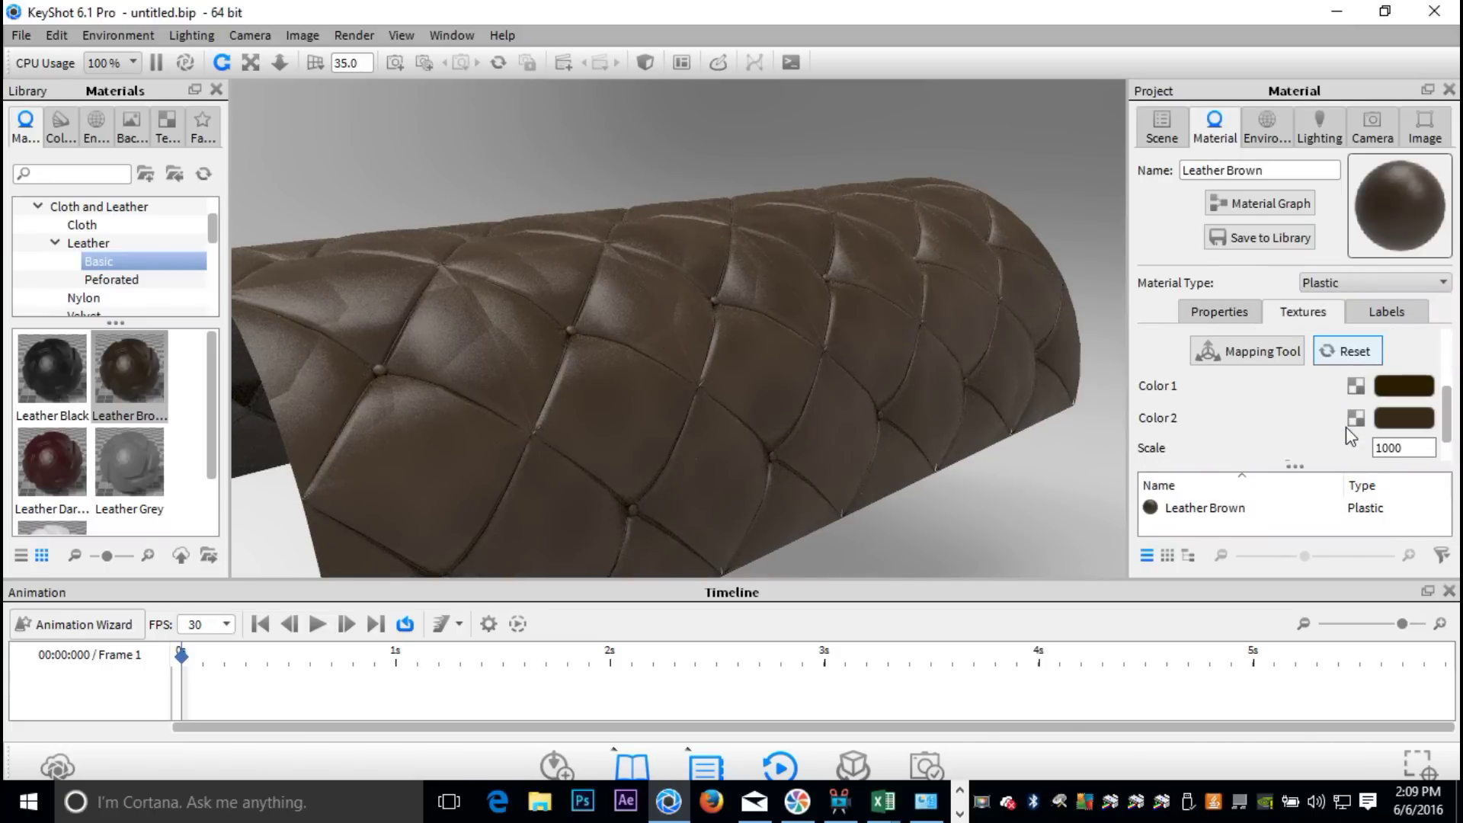
pyautogui.click(1242, 355)
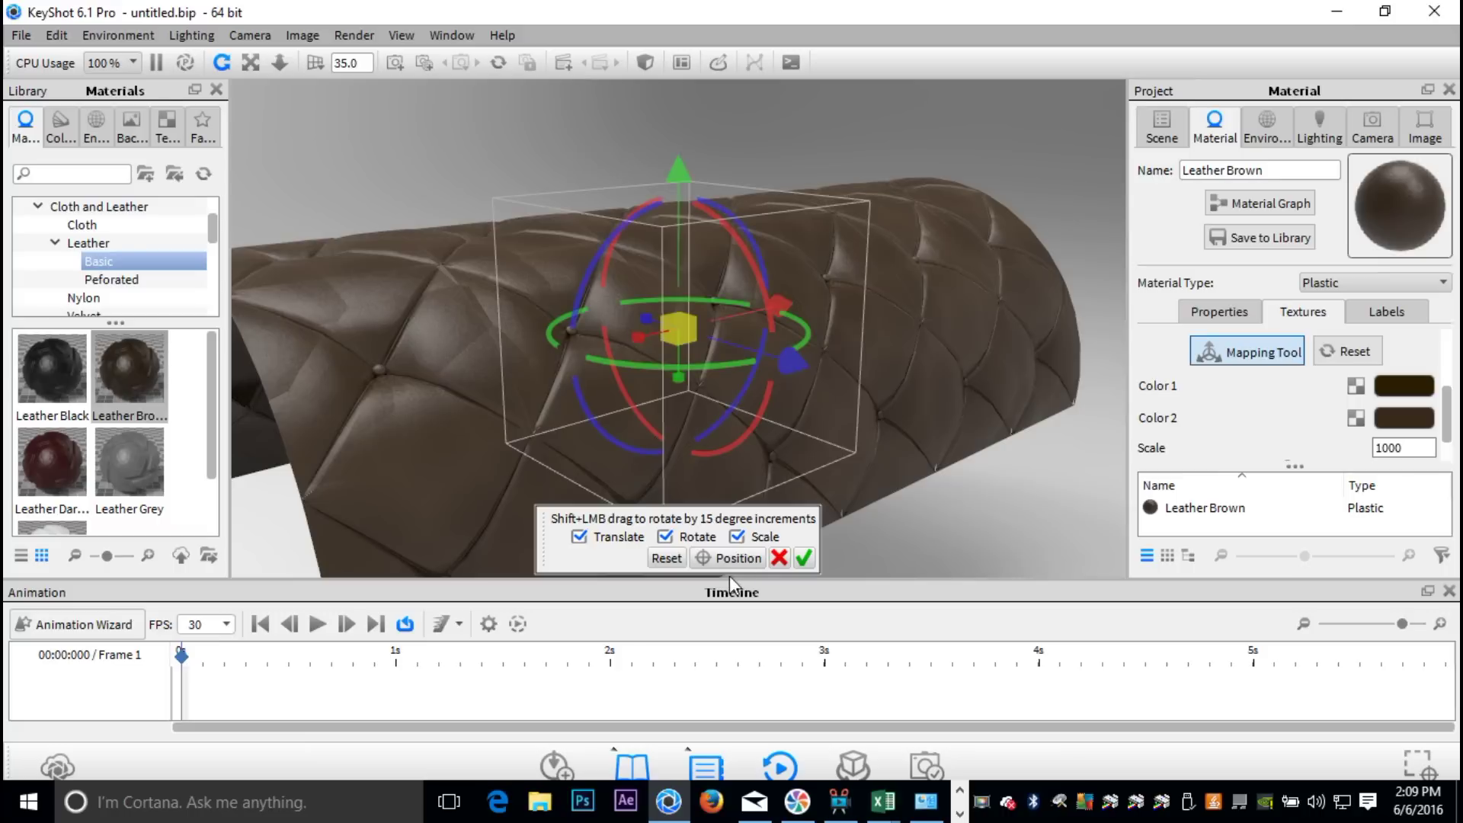
pyautogui.click(664, 537)
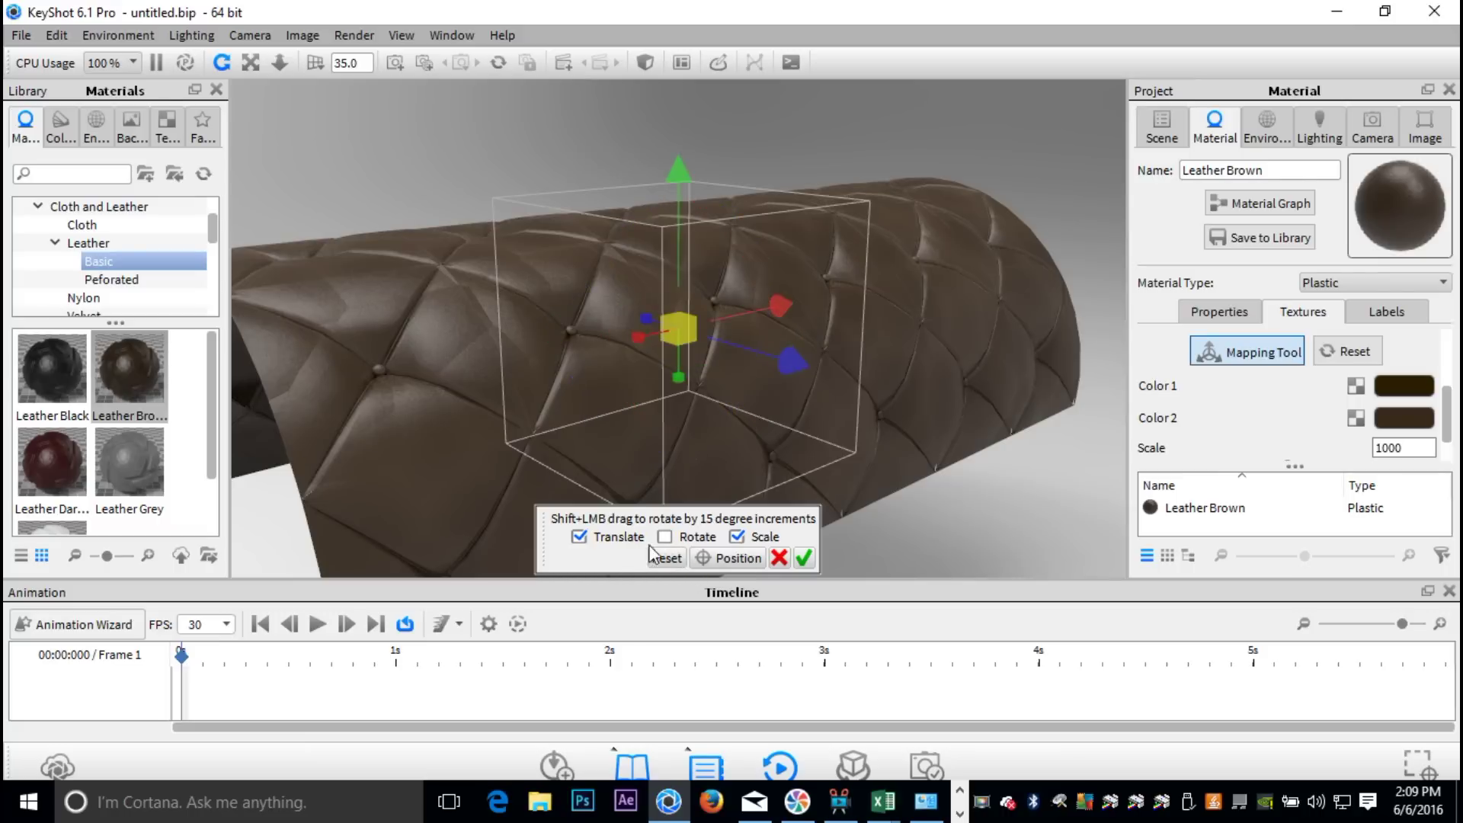
pyautogui.click(579, 538)
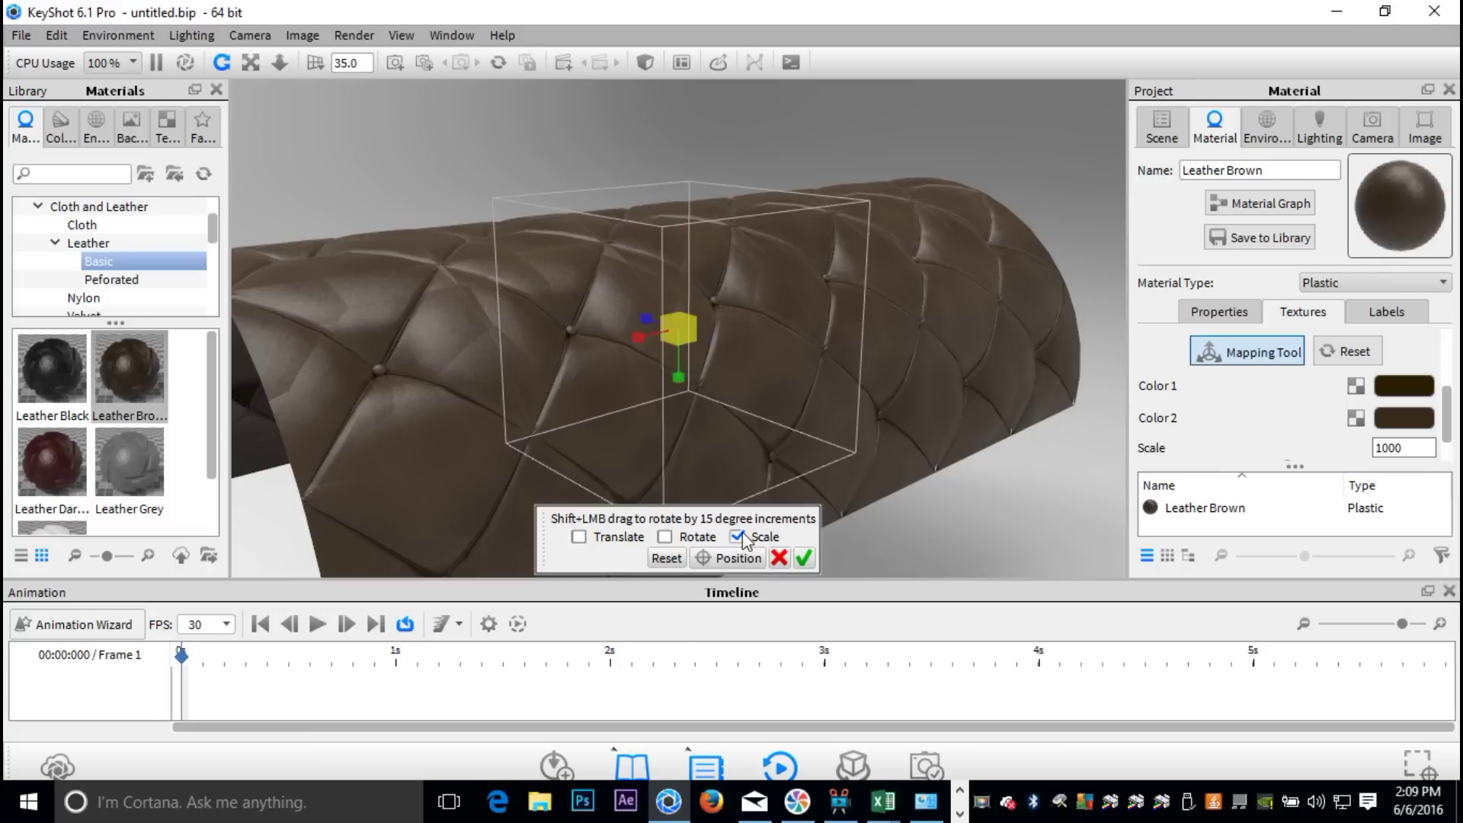
pyautogui.moveTo(684, 328); pyautogui.dragTo(538, 341)
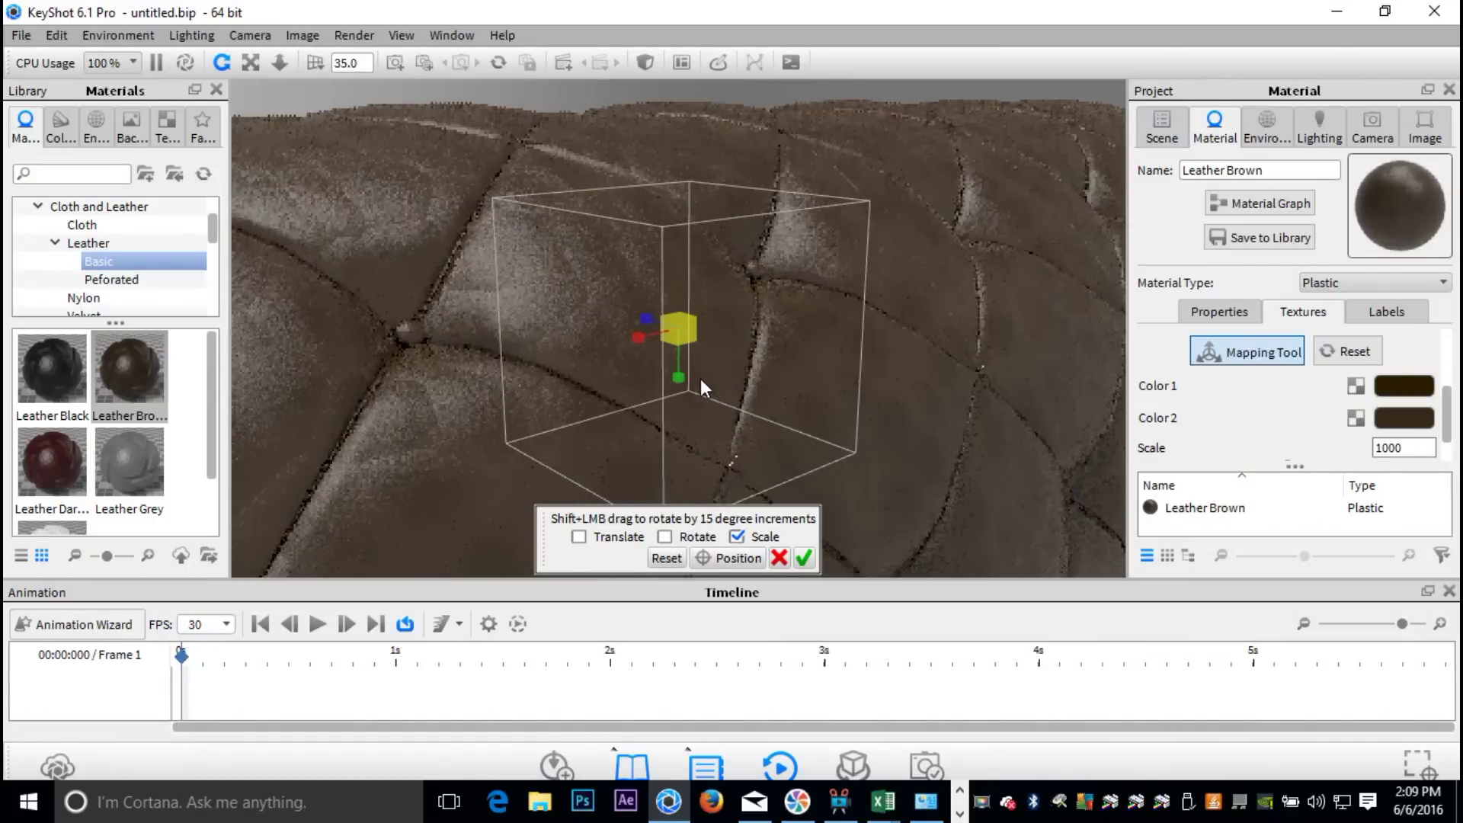
pyautogui.moveTo(683, 337); pyautogui.dragTo(573, 363)
pyautogui.moveTo(682, 329); pyautogui.dragTo(398, 348)
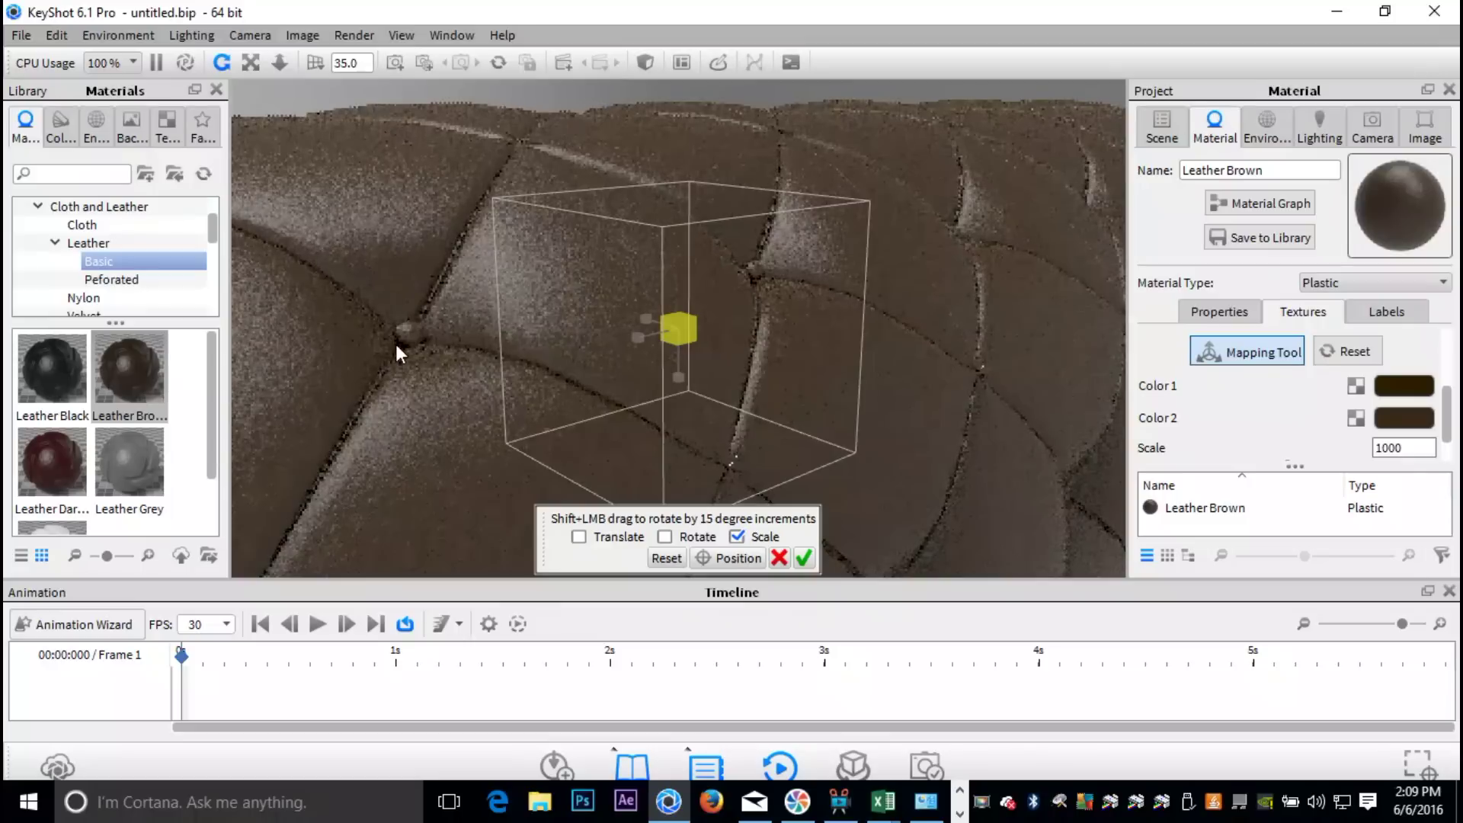
pyautogui.moveTo(397, 341); pyautogui.dragTo(416, 343)
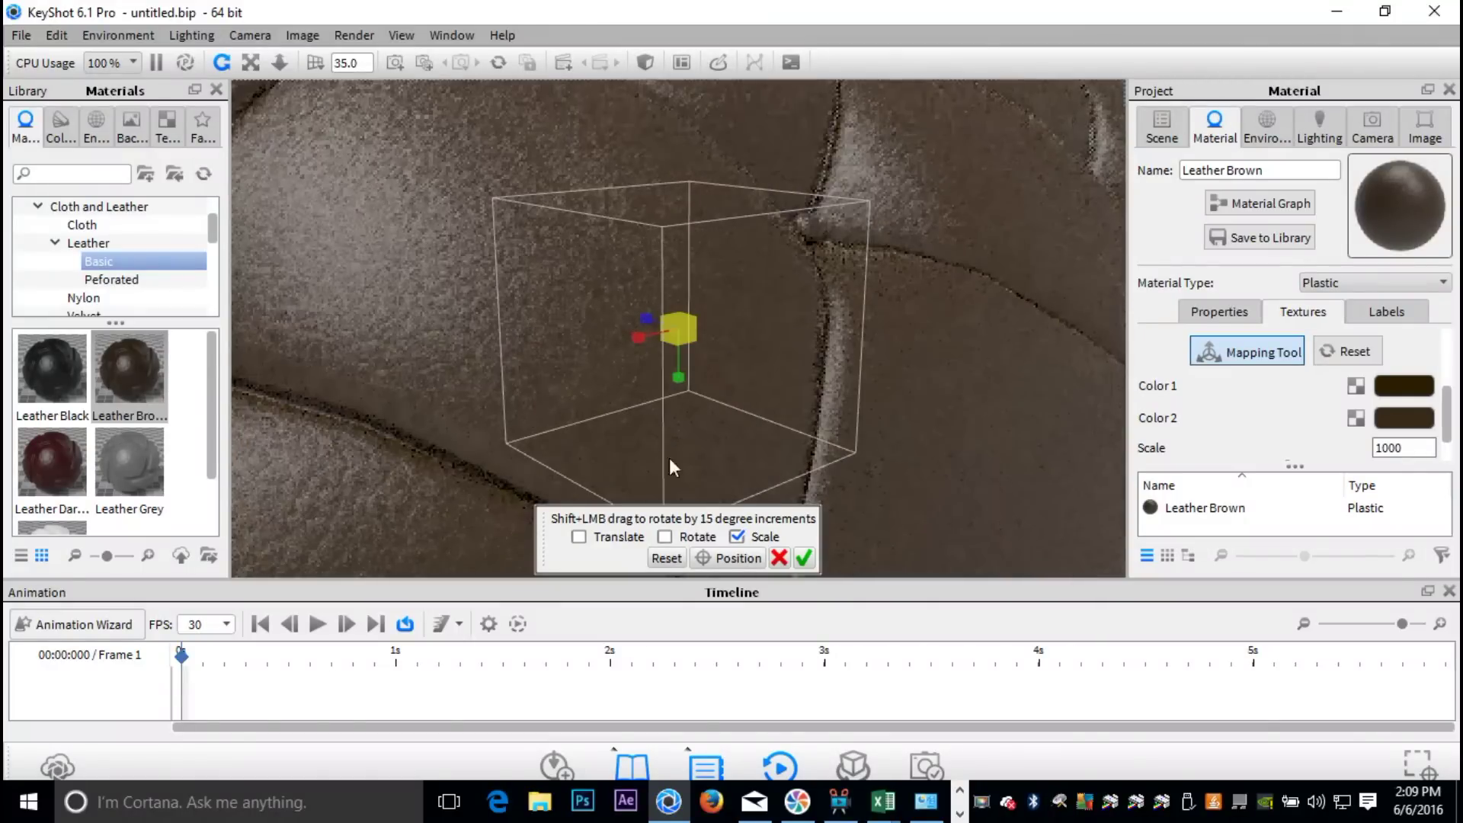
pyautogui.click(803, 558)
pyautogui.scroll(-5, 480, 402)
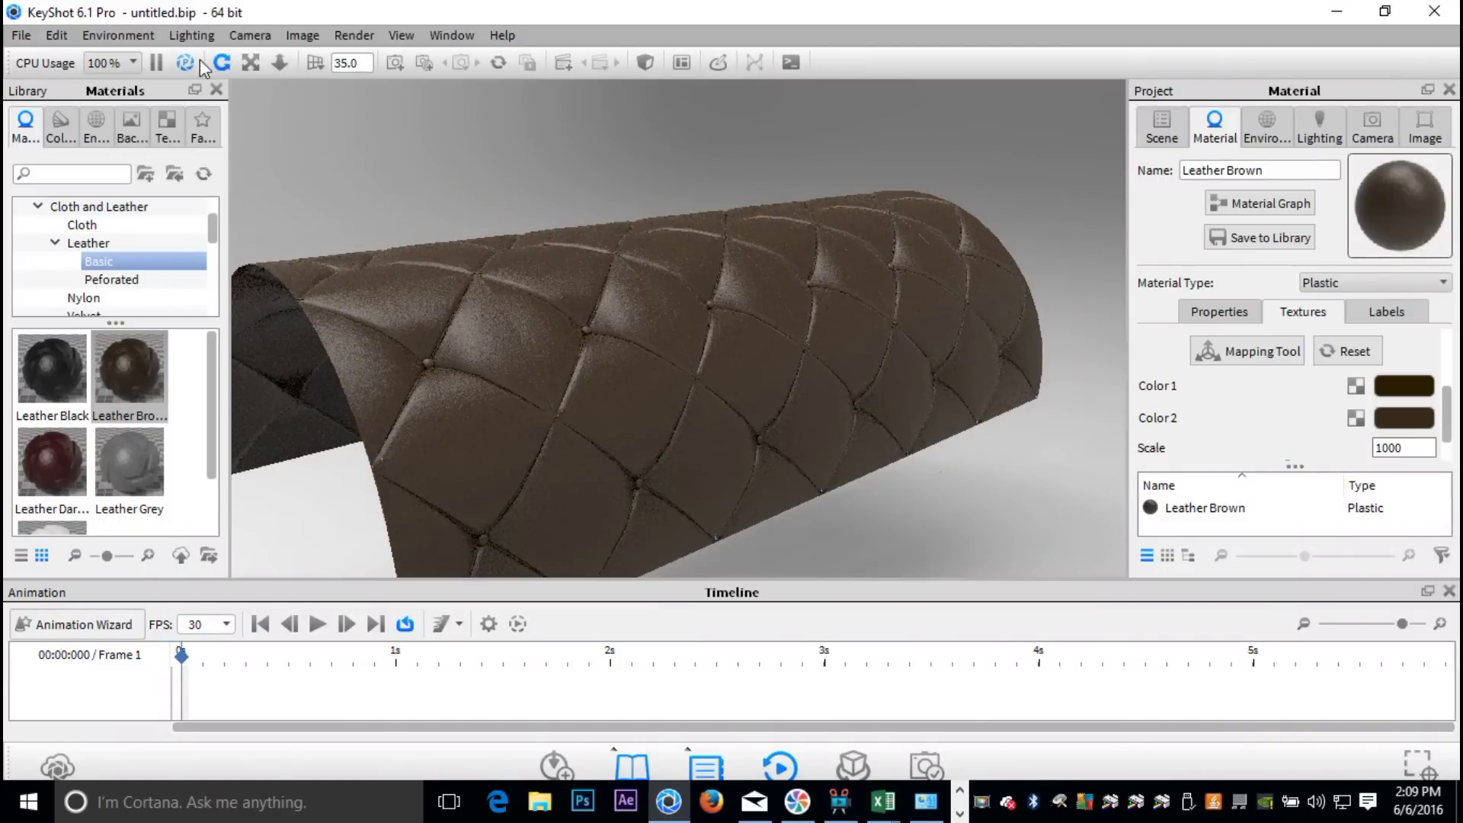
# Step: Add the White Solid Vignette backplate and try Conference, Dosch-Apartment and another interior environment
pyautogui.click(131, 125)
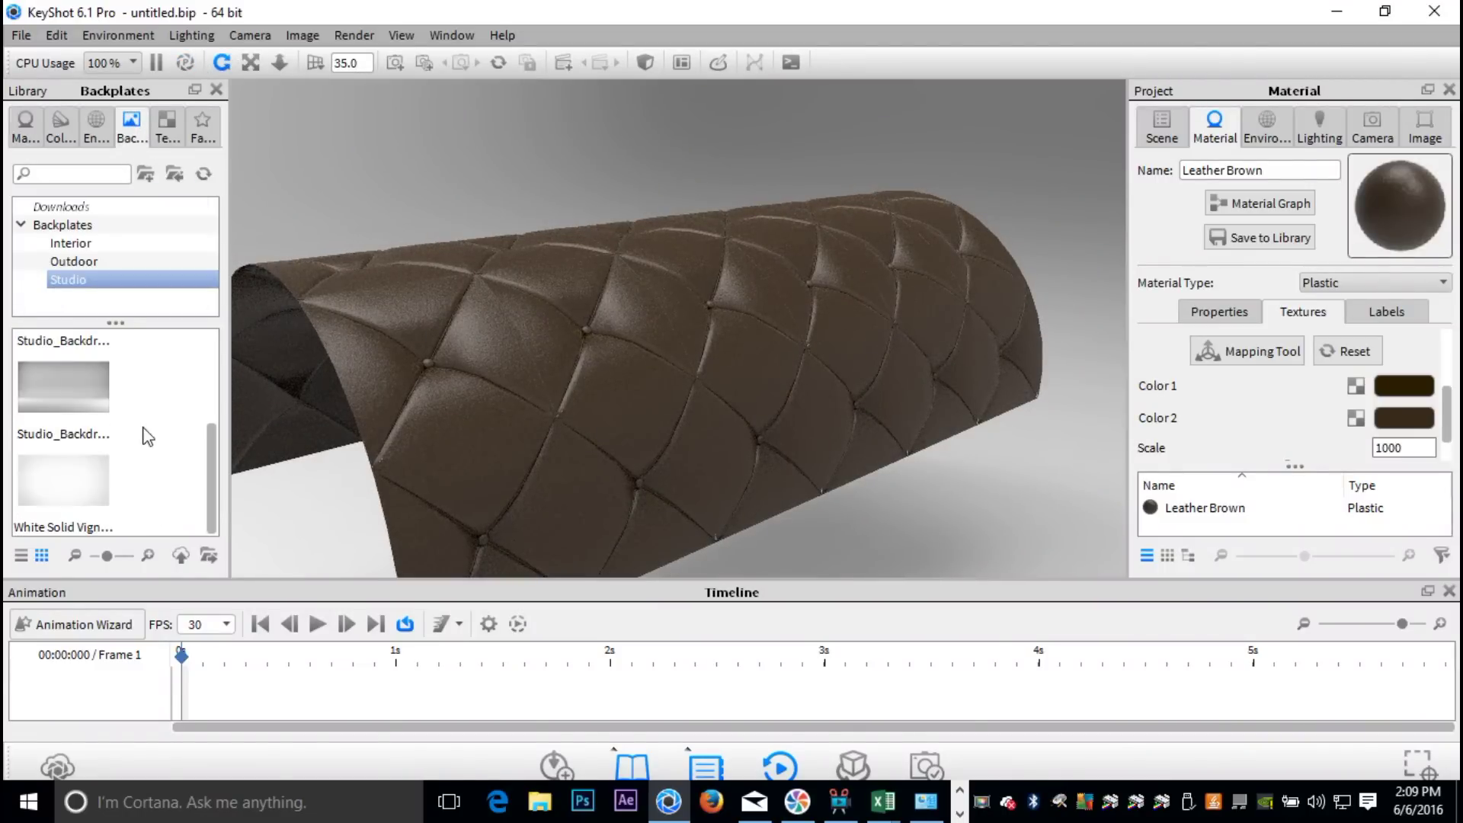
pyautogui.moveTo(64, 480); pyautogui.dragTo(434, 176)
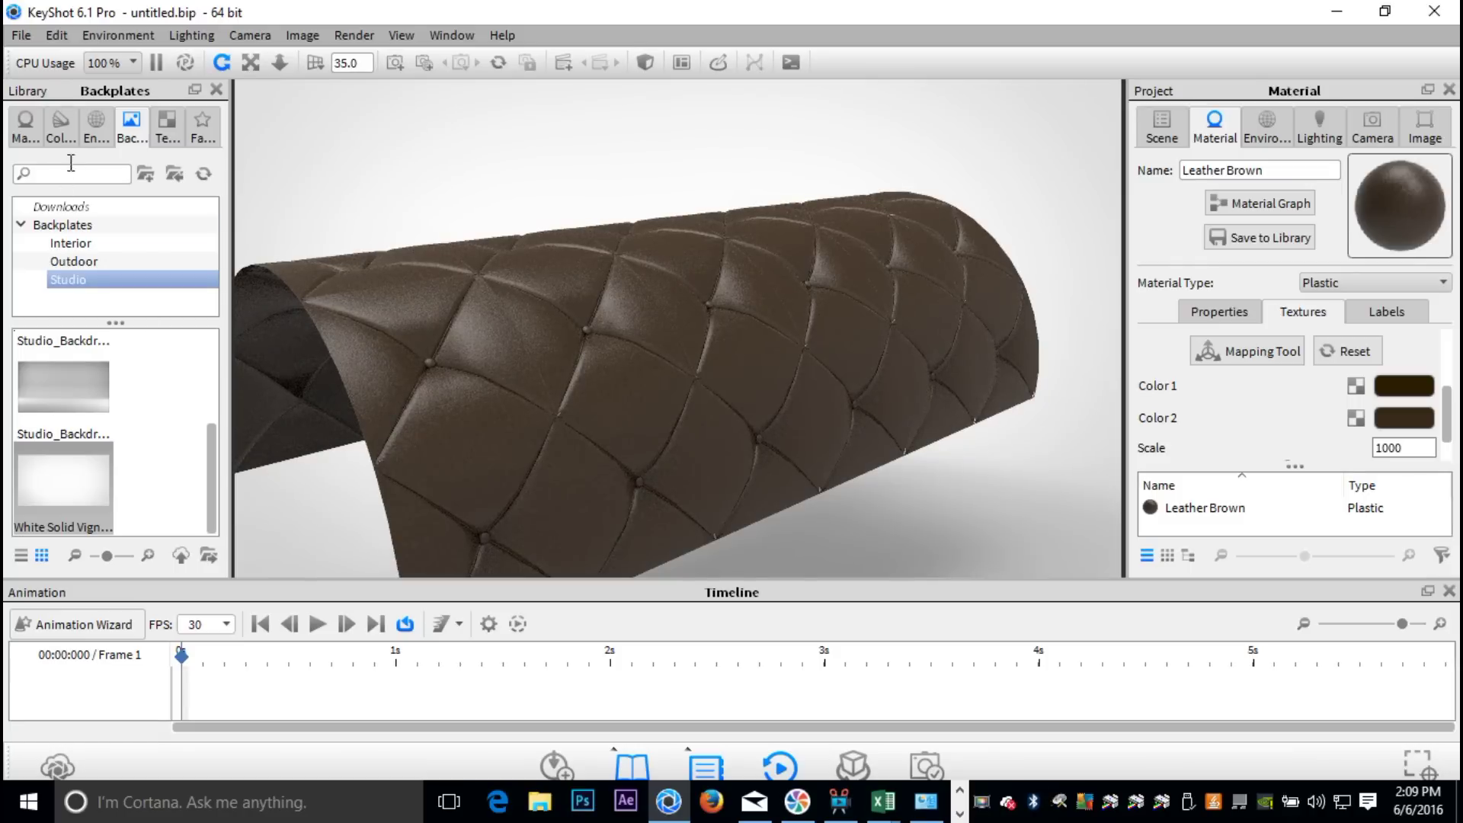
pyautogui.click(90, 126)
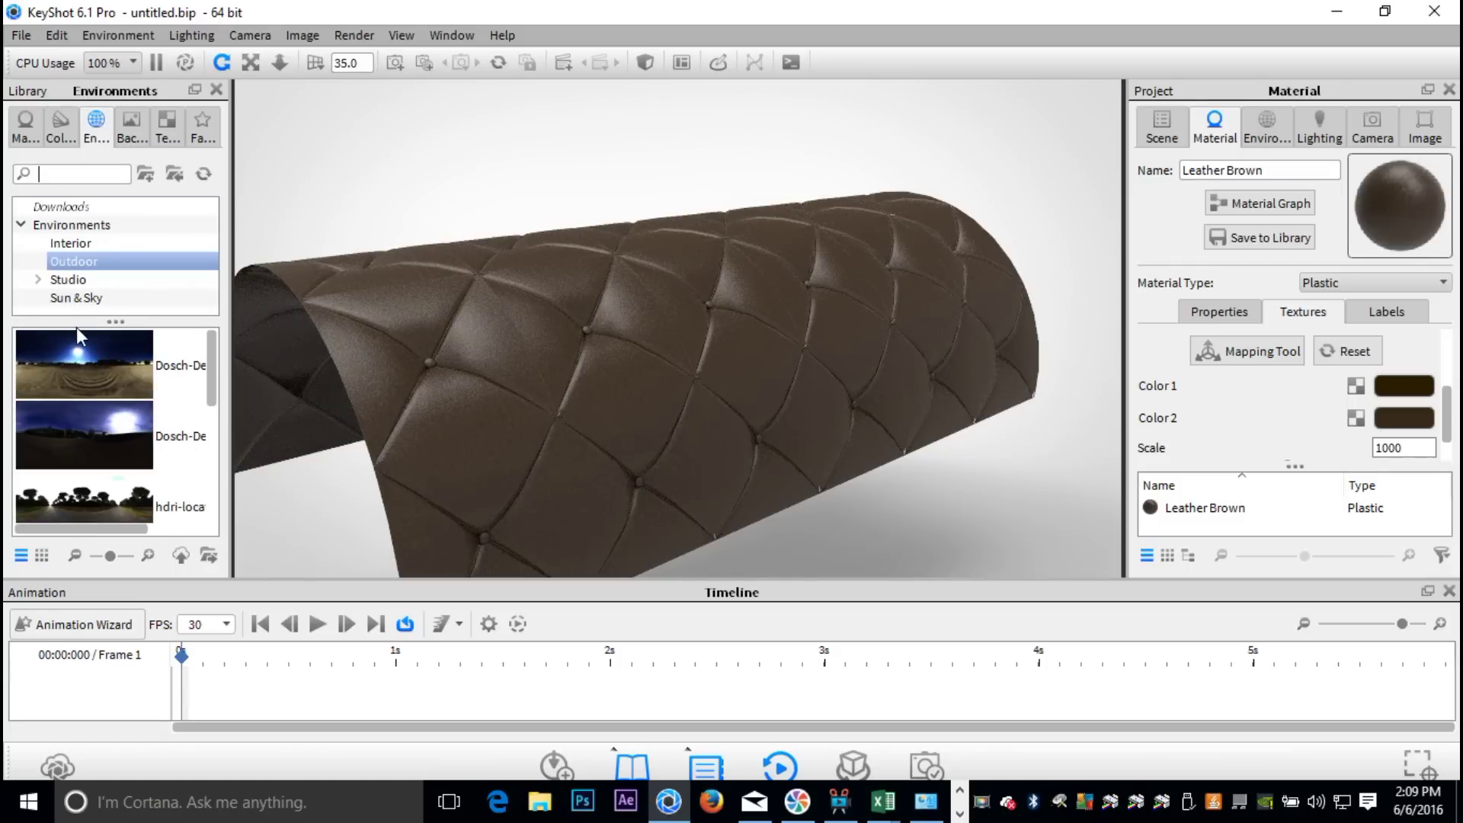
pyautogui.click(70, 243)
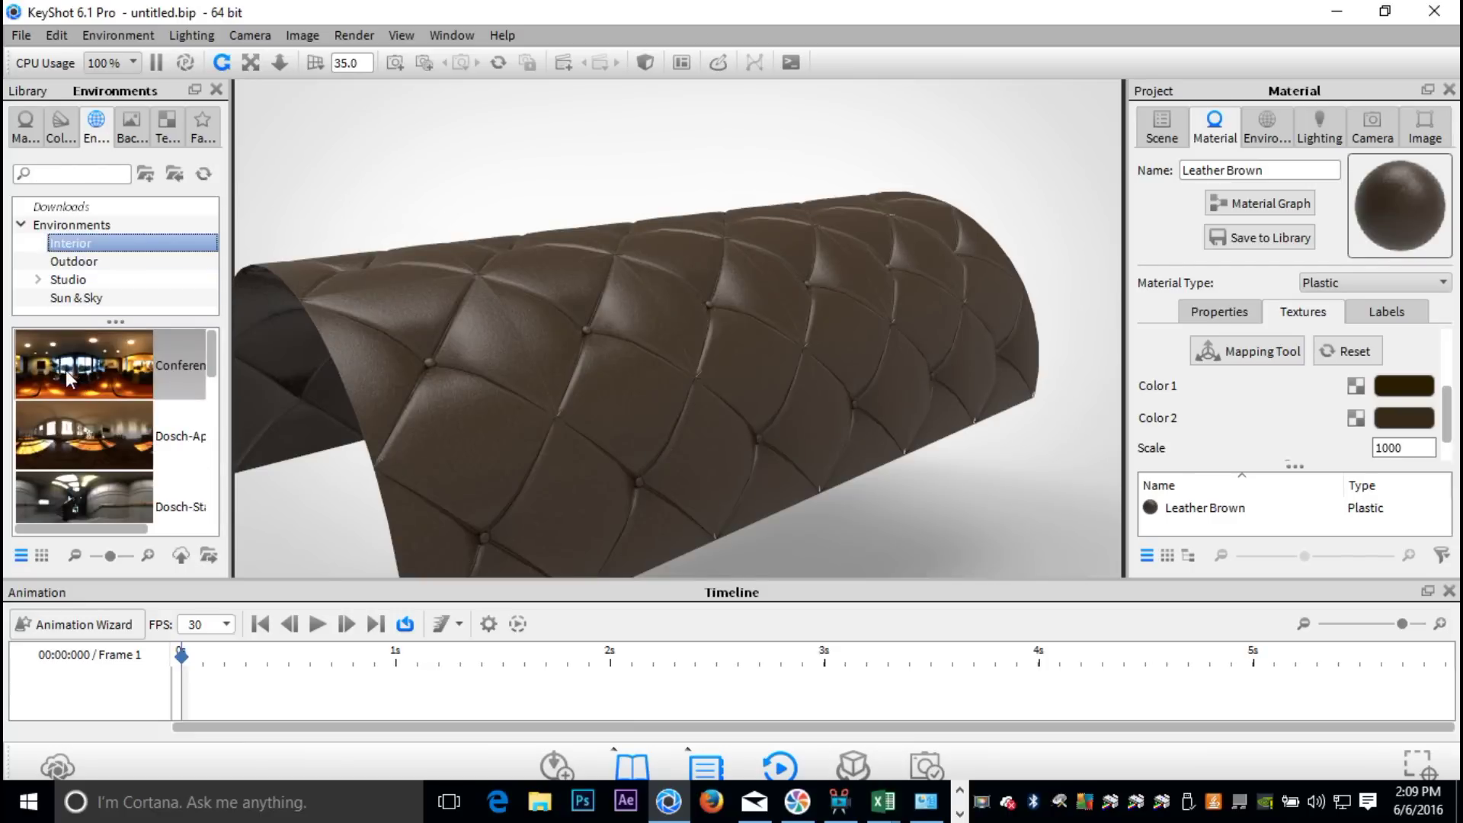
pyautogui.moveTo(61, 372); pyautogui.dragTo(384, 154)
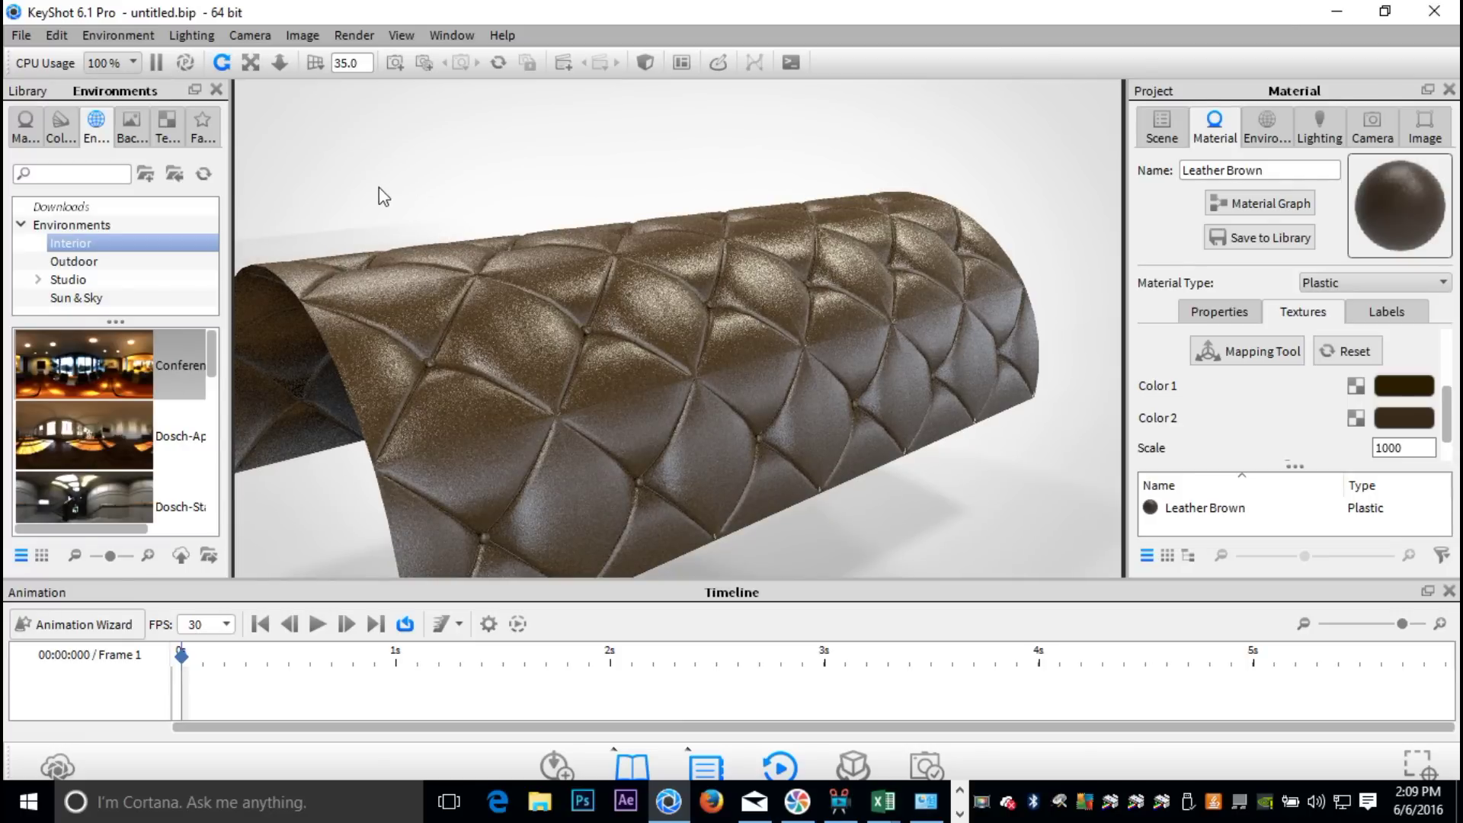
pyautogui.moveTo(73, 445); pyautogui.dragTo(446, 181)
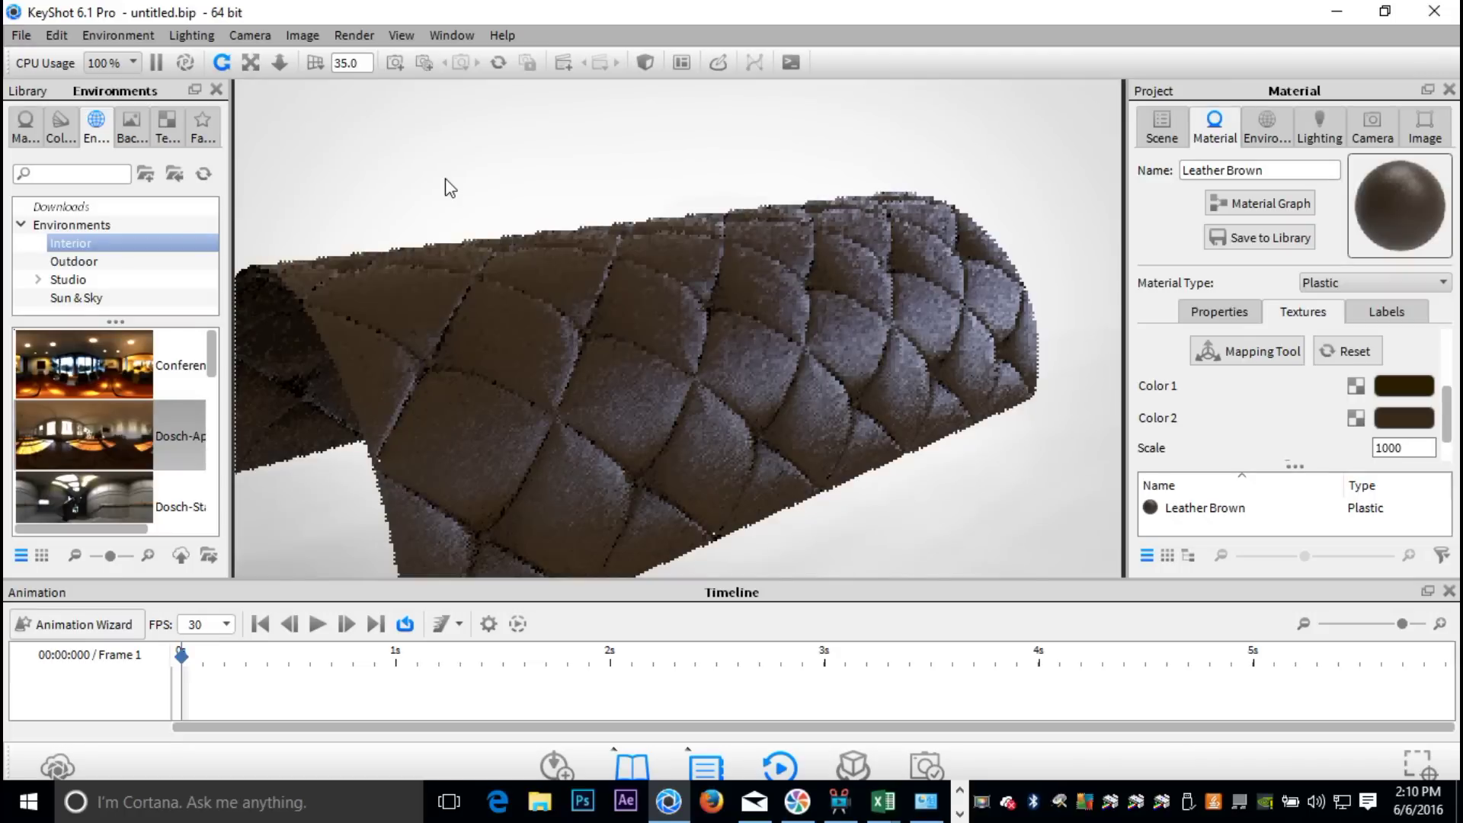
pyautogui.moveTo(58, 504); pyautogui.dragTo(438, 197)
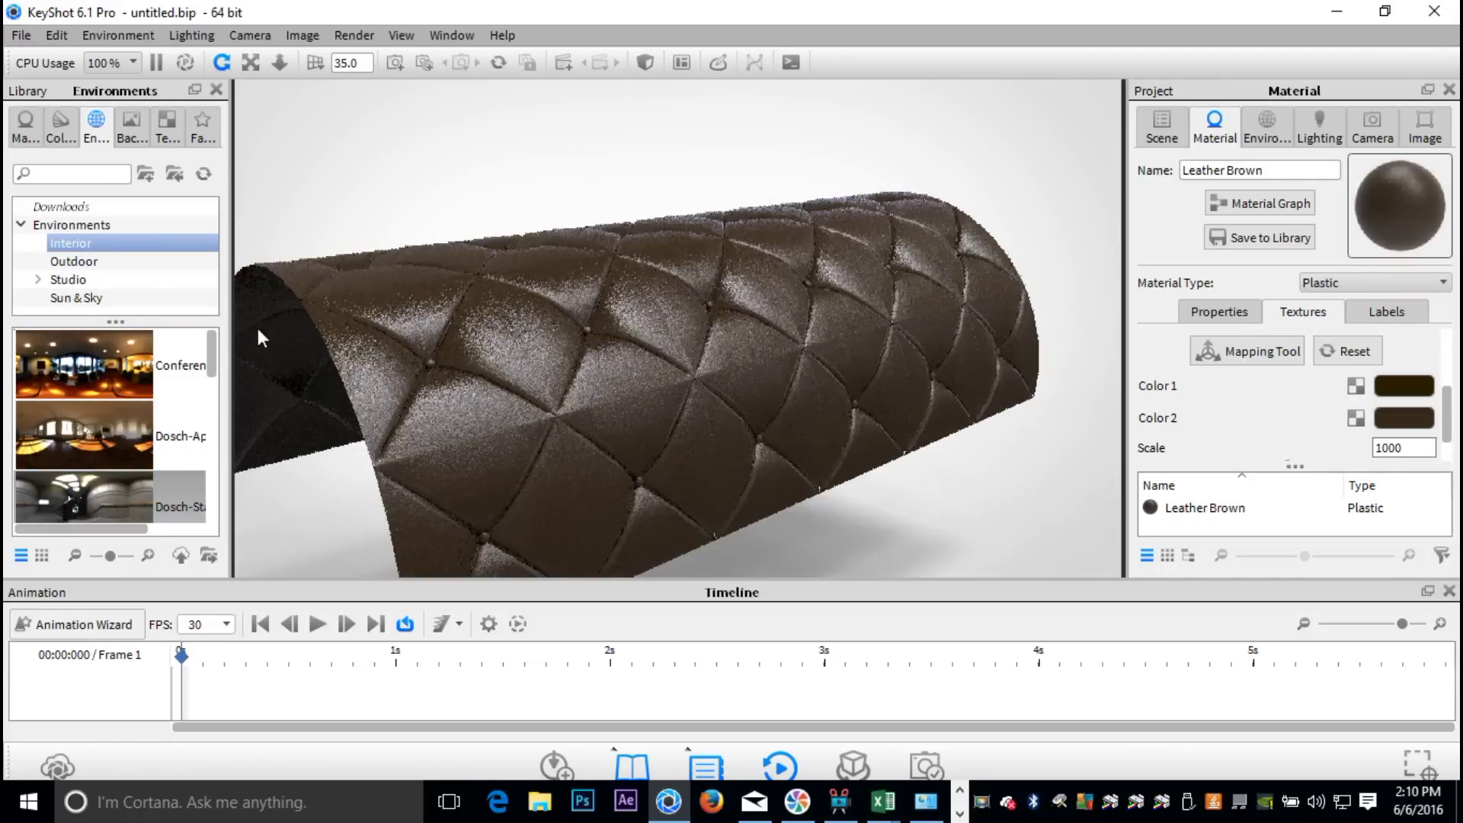
# Step: Light the arch with the first Studio > Panels > Overhead environment
pyautogui.moveTo(103, 451)
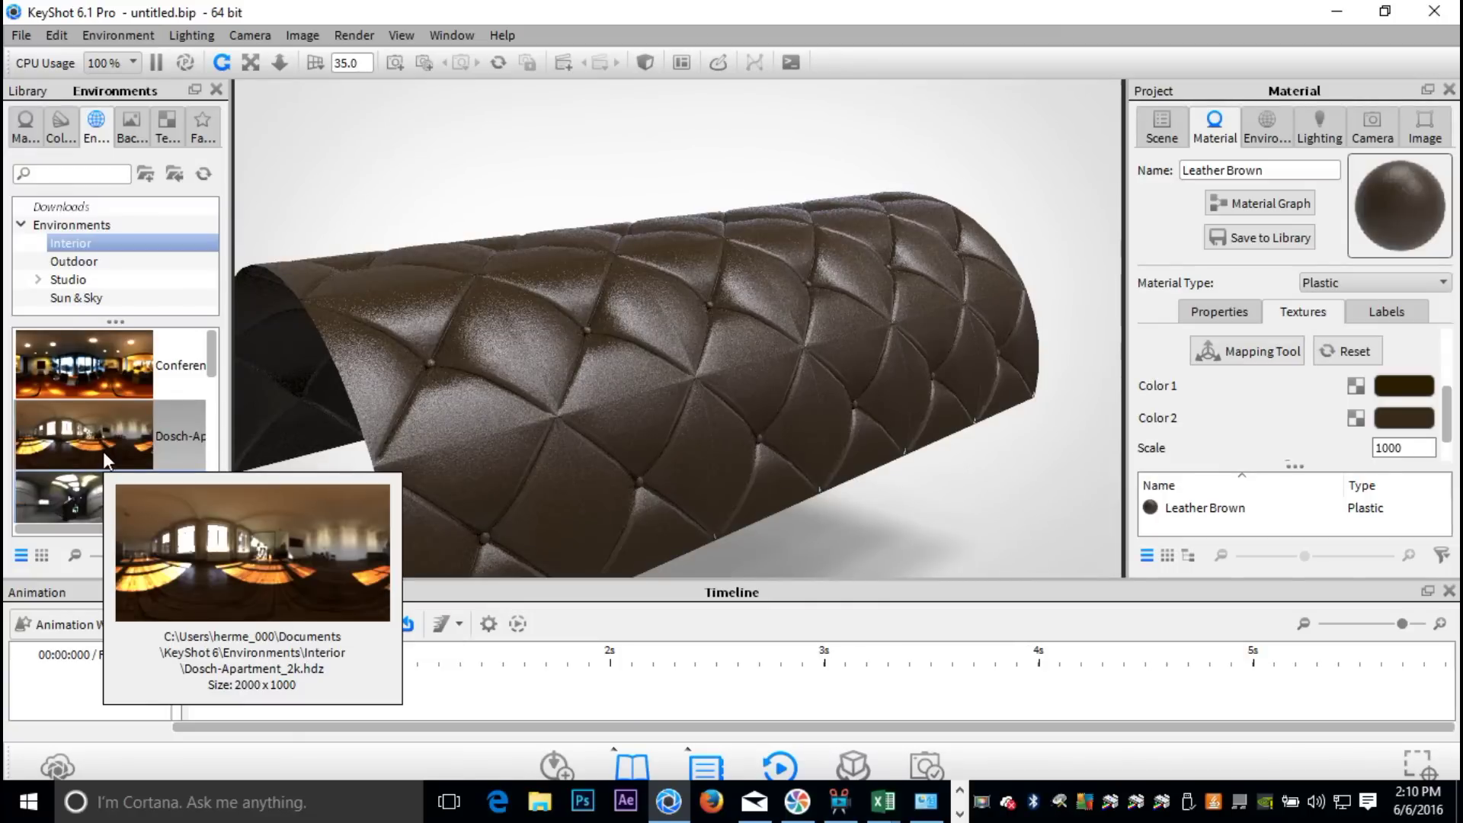
pyautogui.scroll(-3, 119, 424)
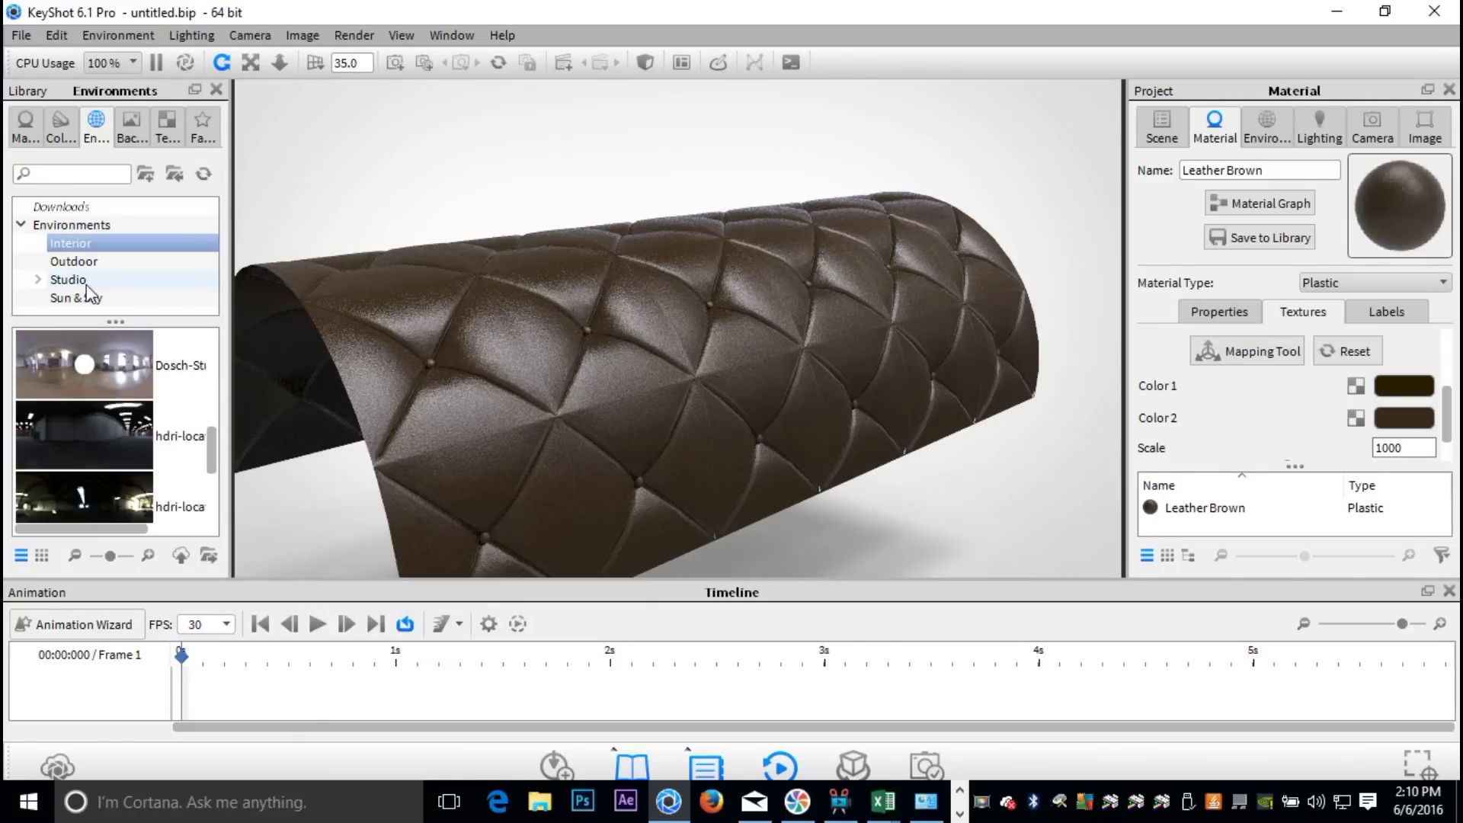
pyautogui.click(37, 279)
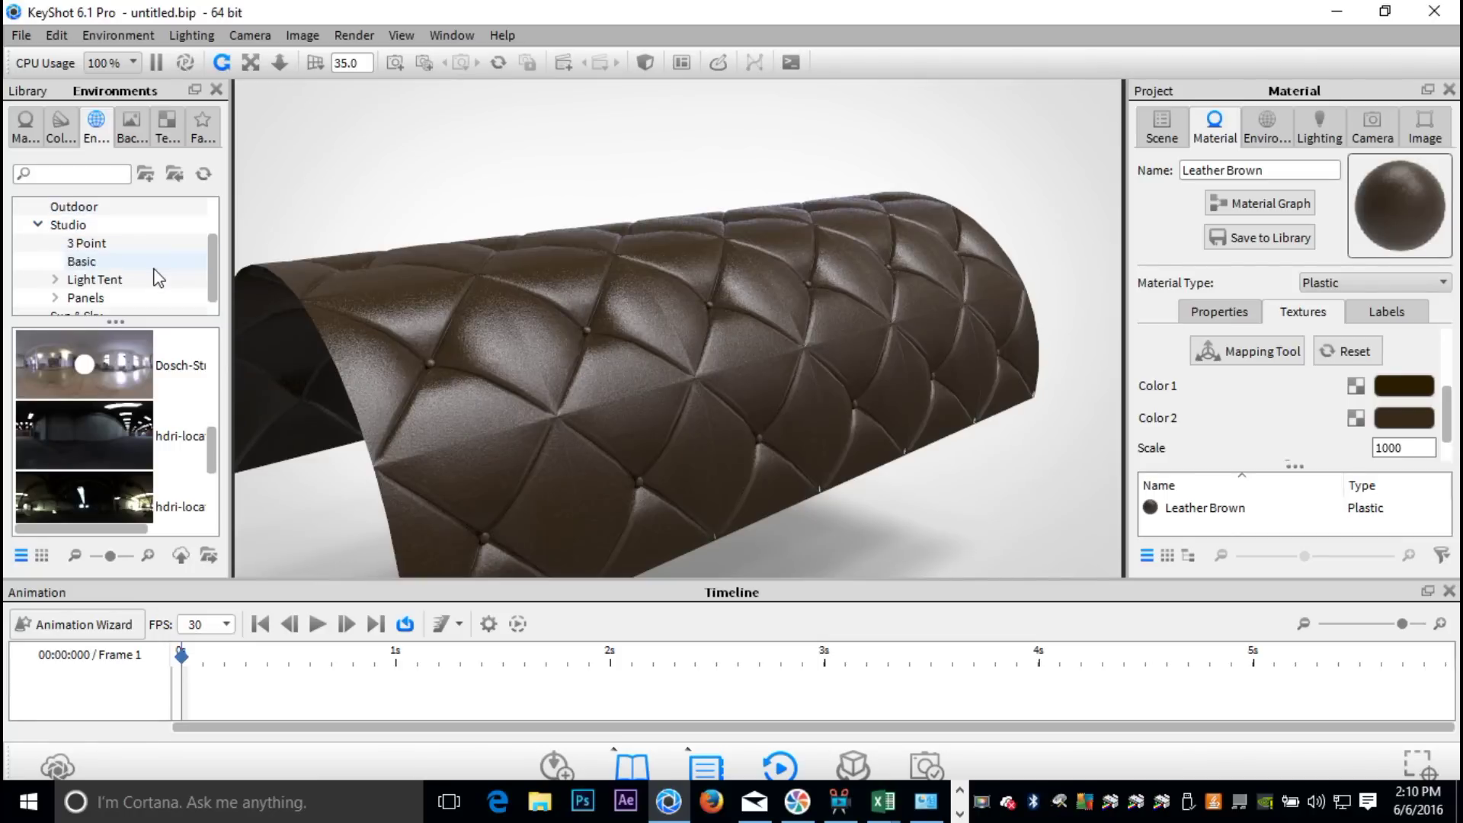
pyautogui.click(118, 279)
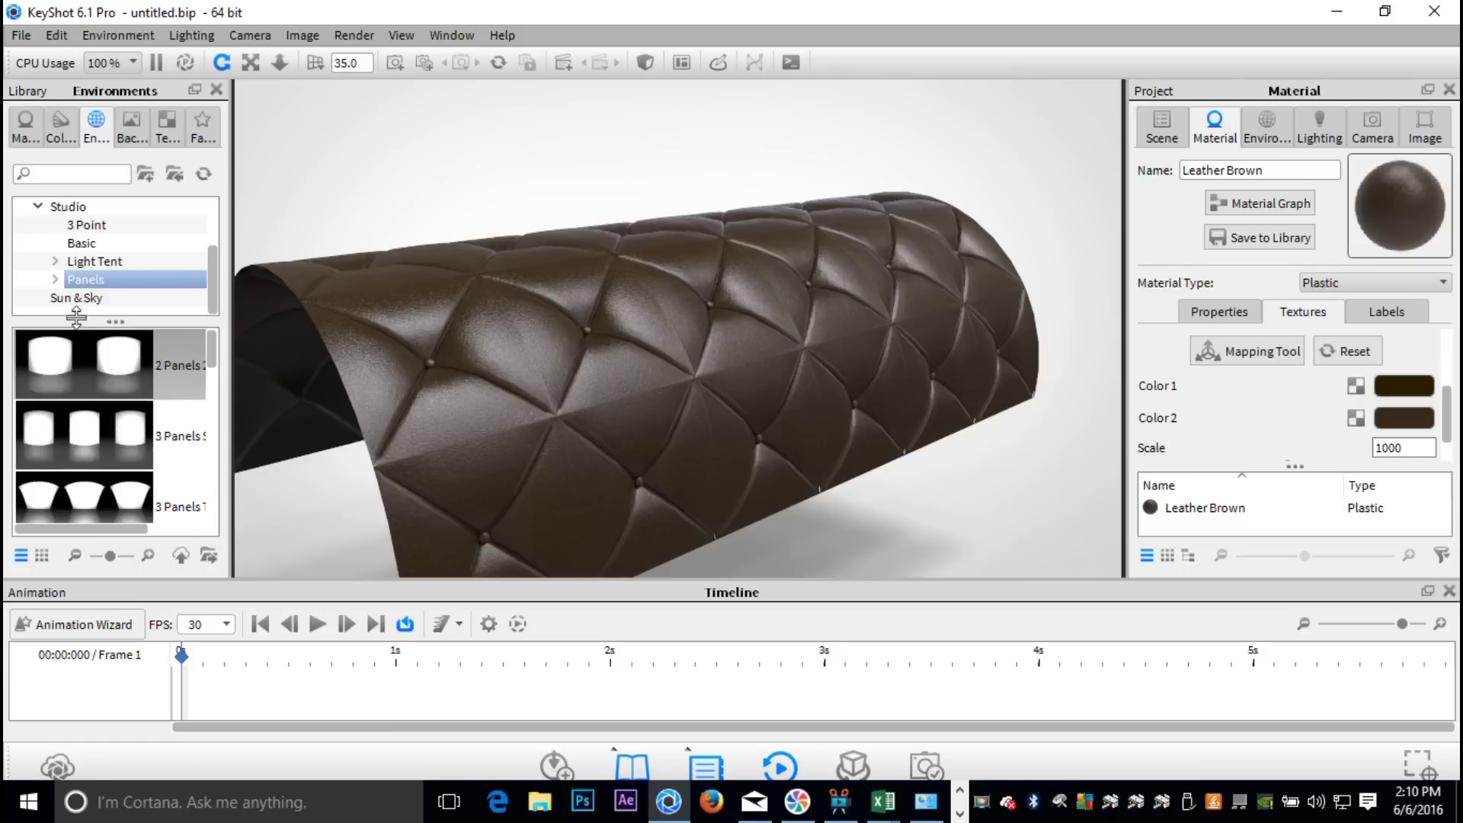
pyautogui.click(55, 279)
pyautogui.click(90, 299)
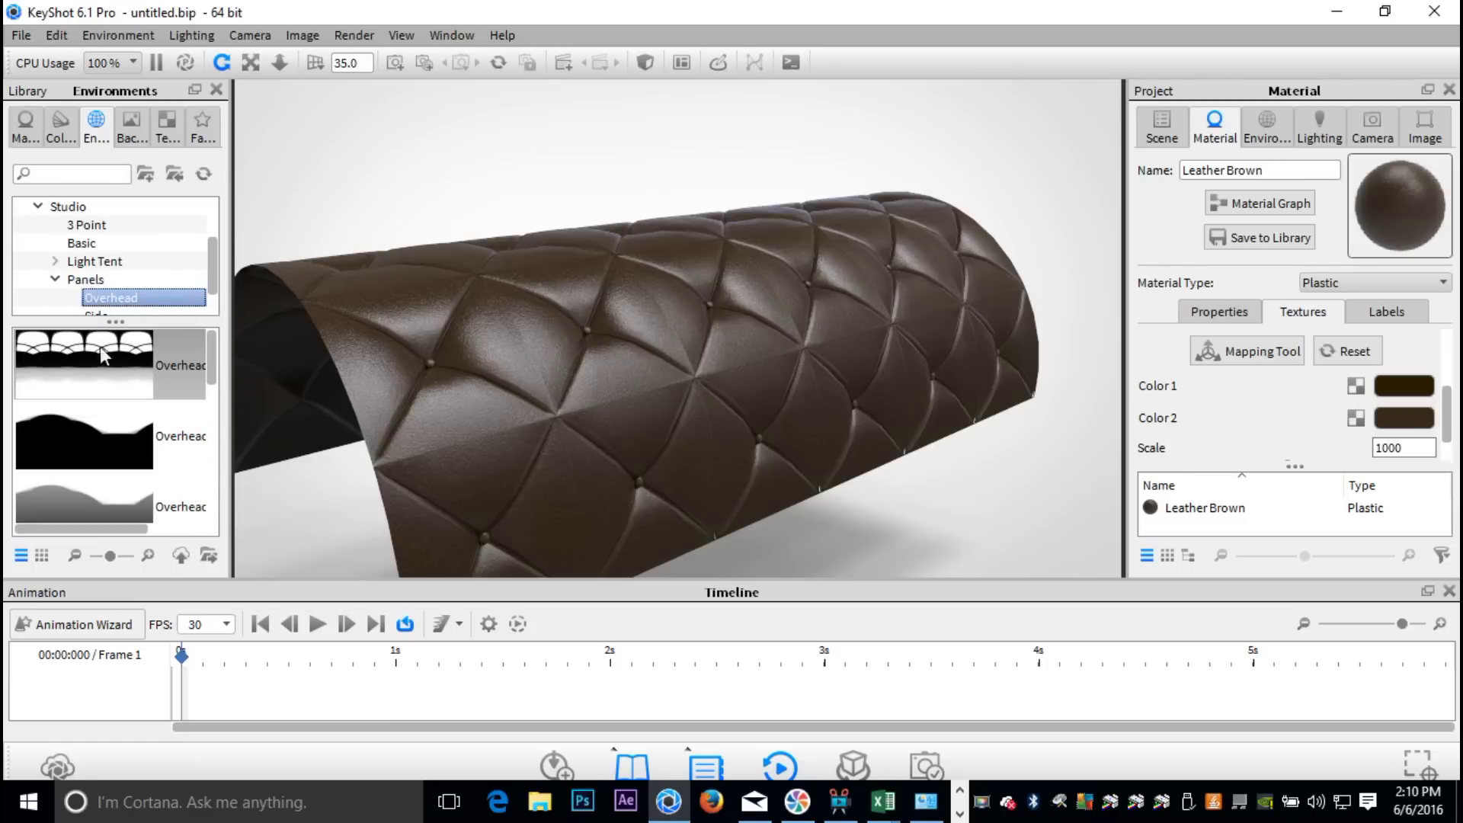
pyautogui.moveTo(99, 346); pyautogui.dragTo(431, 169)
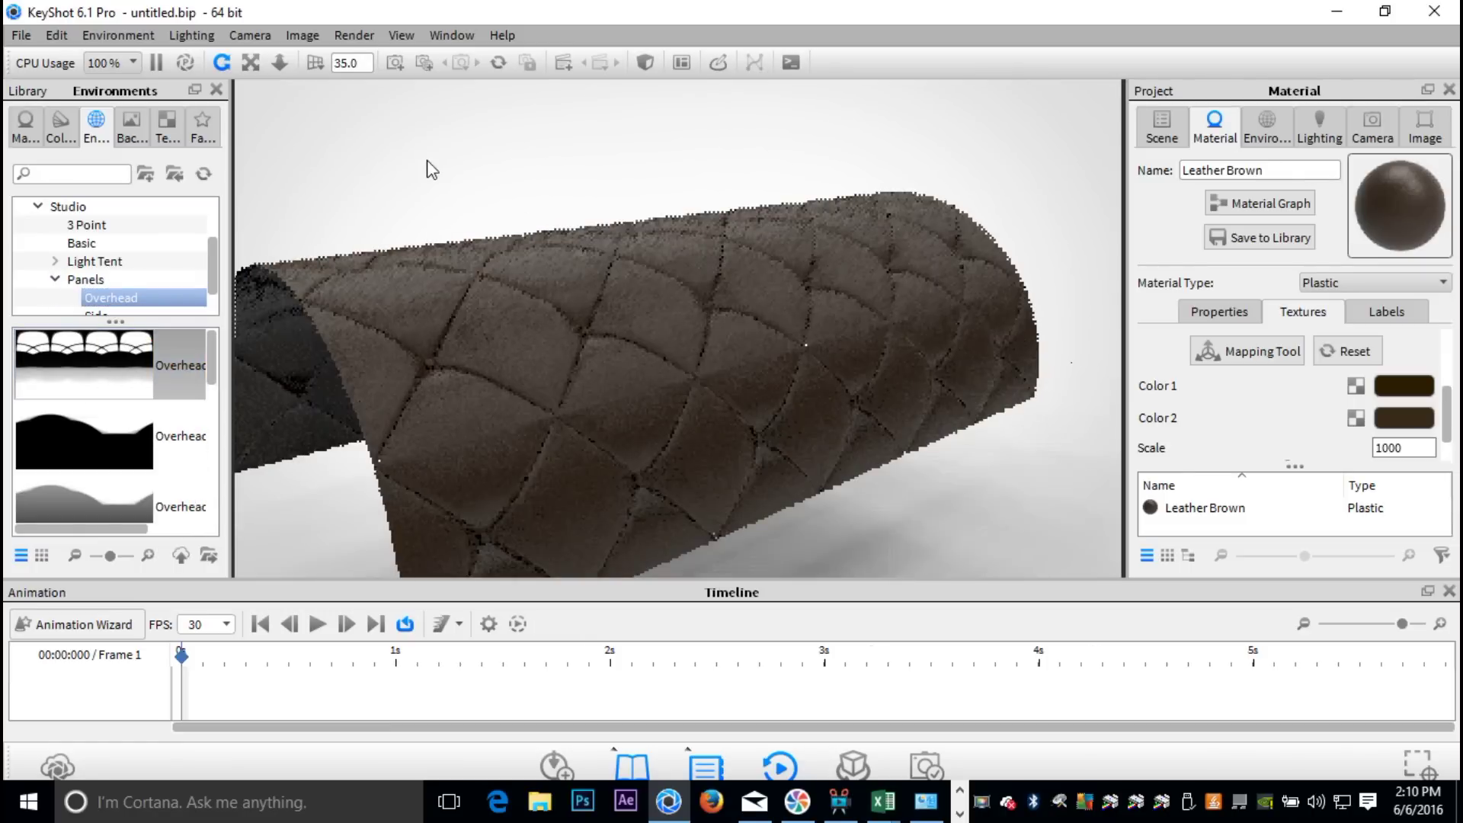
pyautogui.scroll(2, 137, 270)
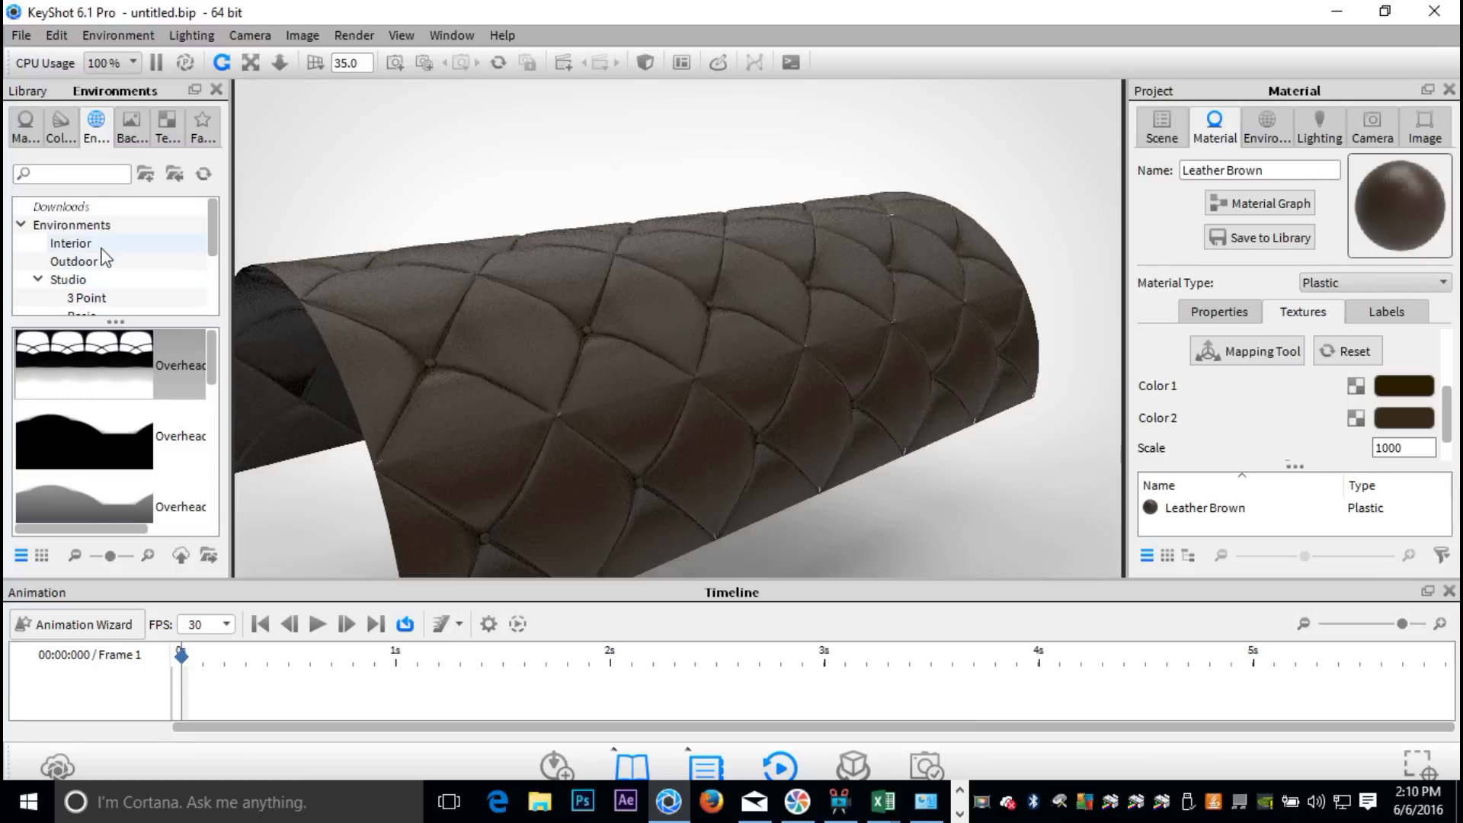
pyautogui.click(99, 243)
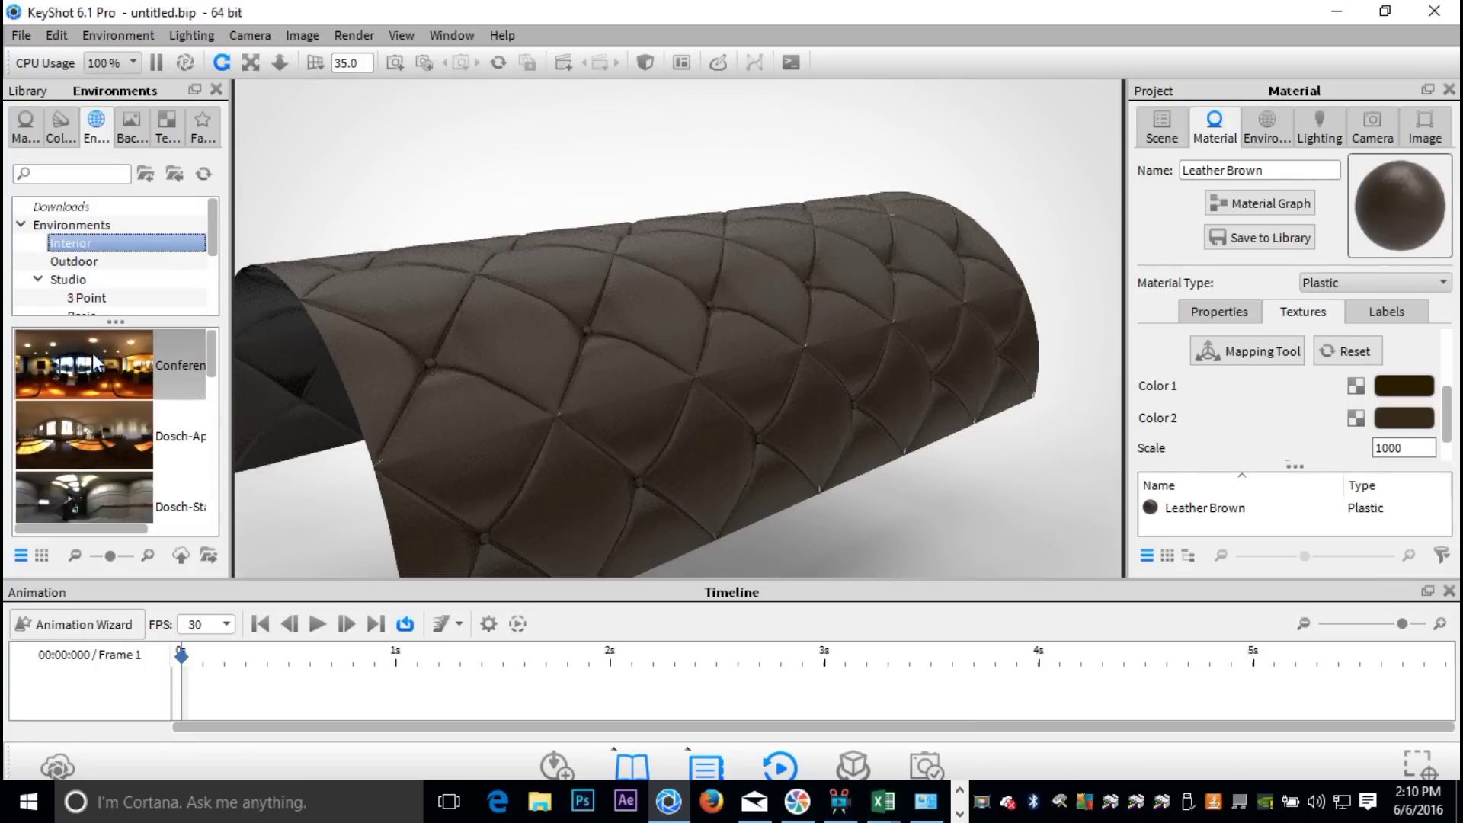
# Step: Relight with the Conference interior environment and zoom in on the tufted leather grain
pyautogui.moveTo(95, 363); pyautogui.dragTo(702, 431)
pyautogui.scroll(5, 676, 374)
pyautogui.scroll(3, 732, 370)
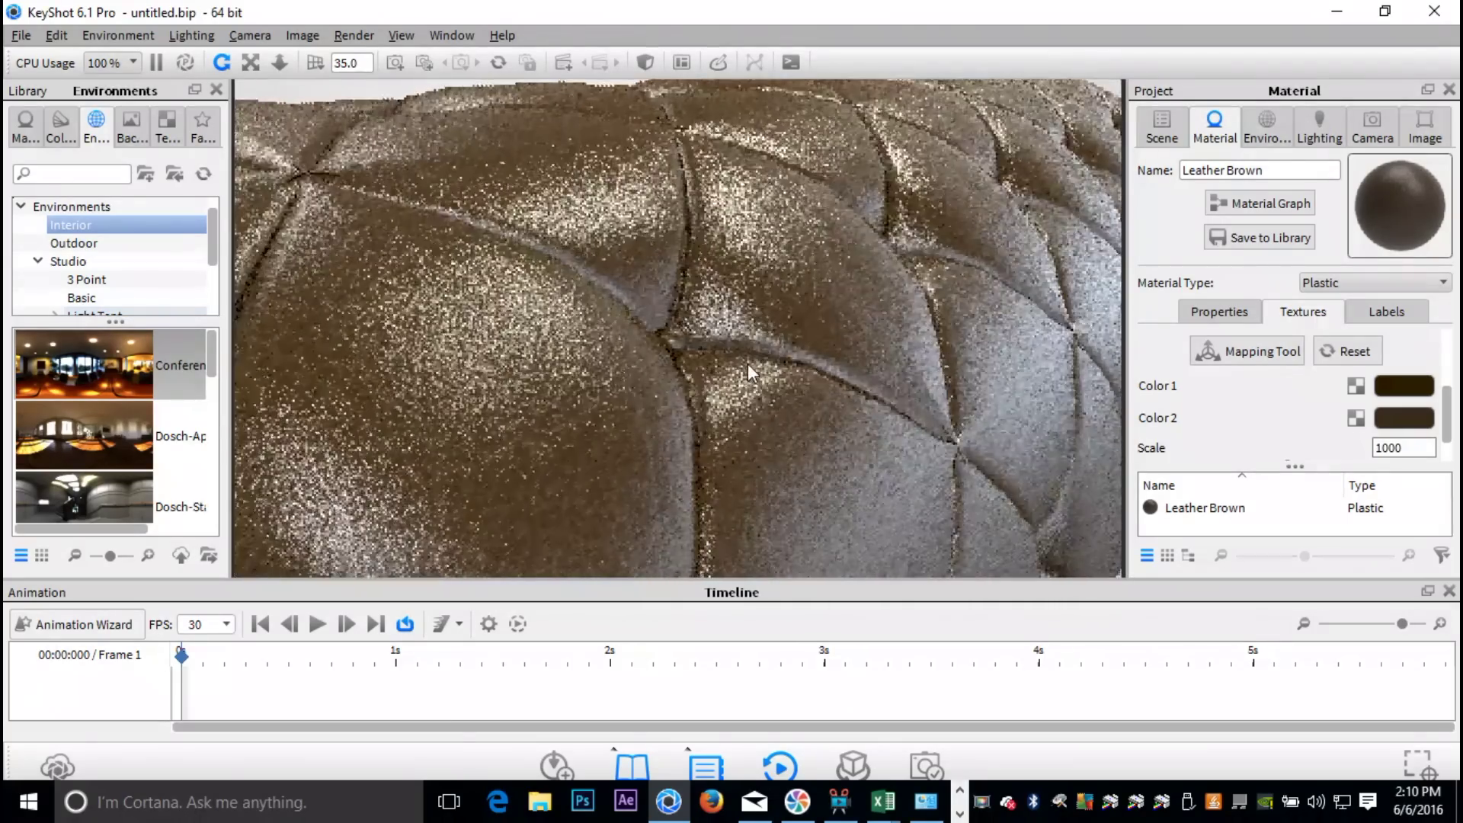
pyautogui.moveTo(747, 363); pyautogui.dragTo(753, 385)
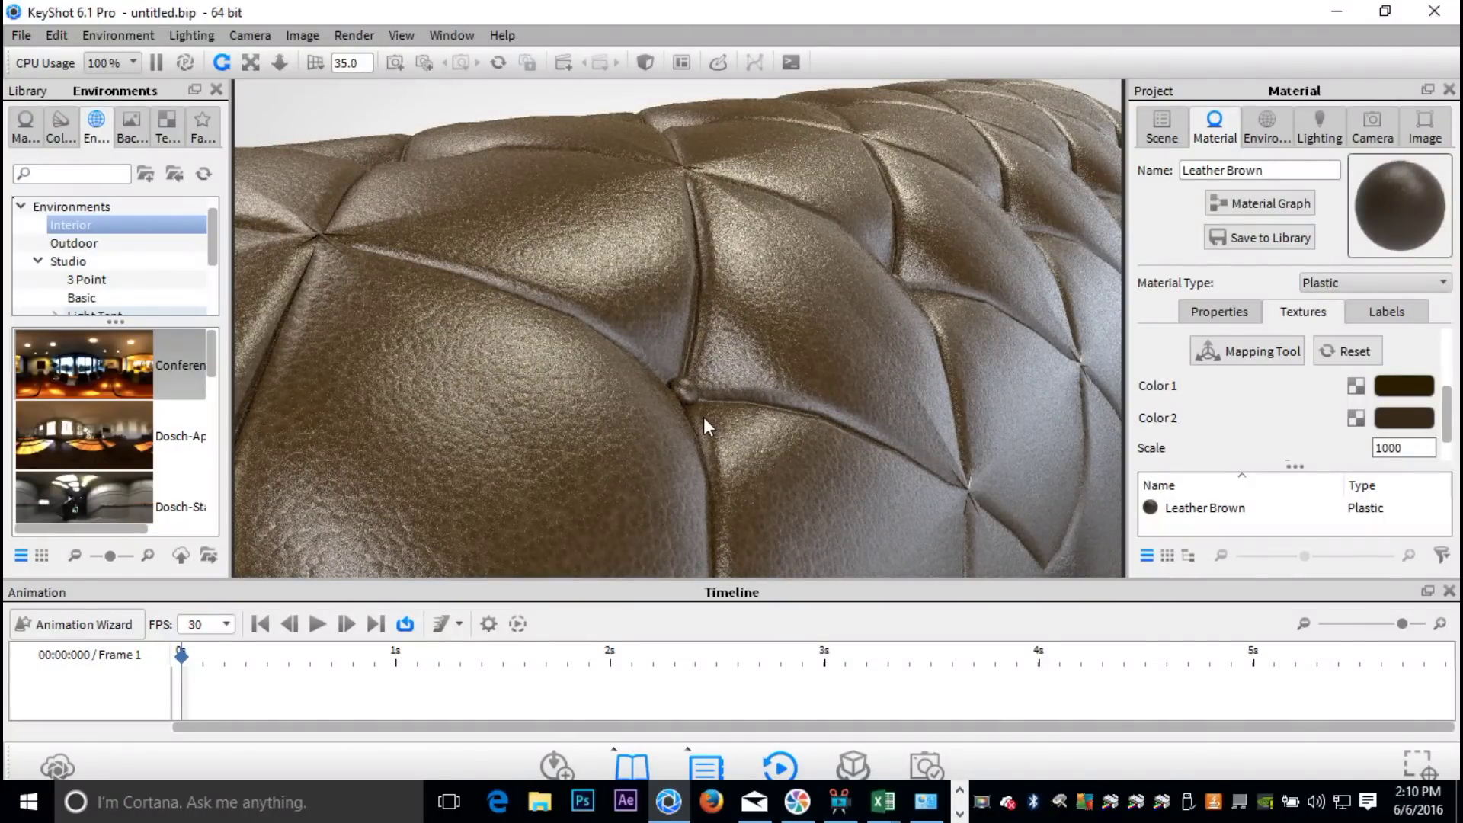
pyautogui.moveTo(708, 437); pyautogui.dragTo(733, 425)
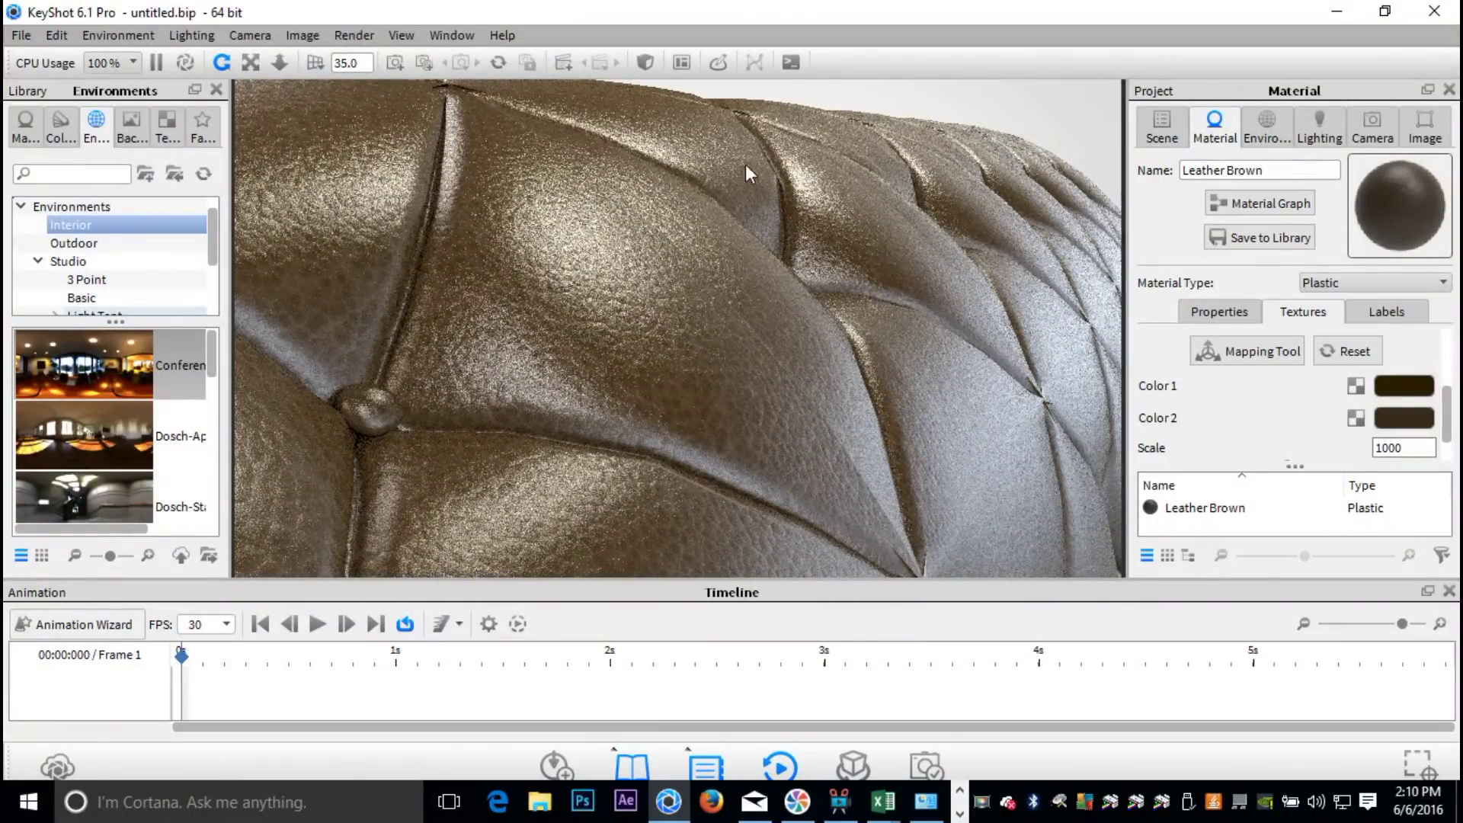
pyautogui.click(354, 35)
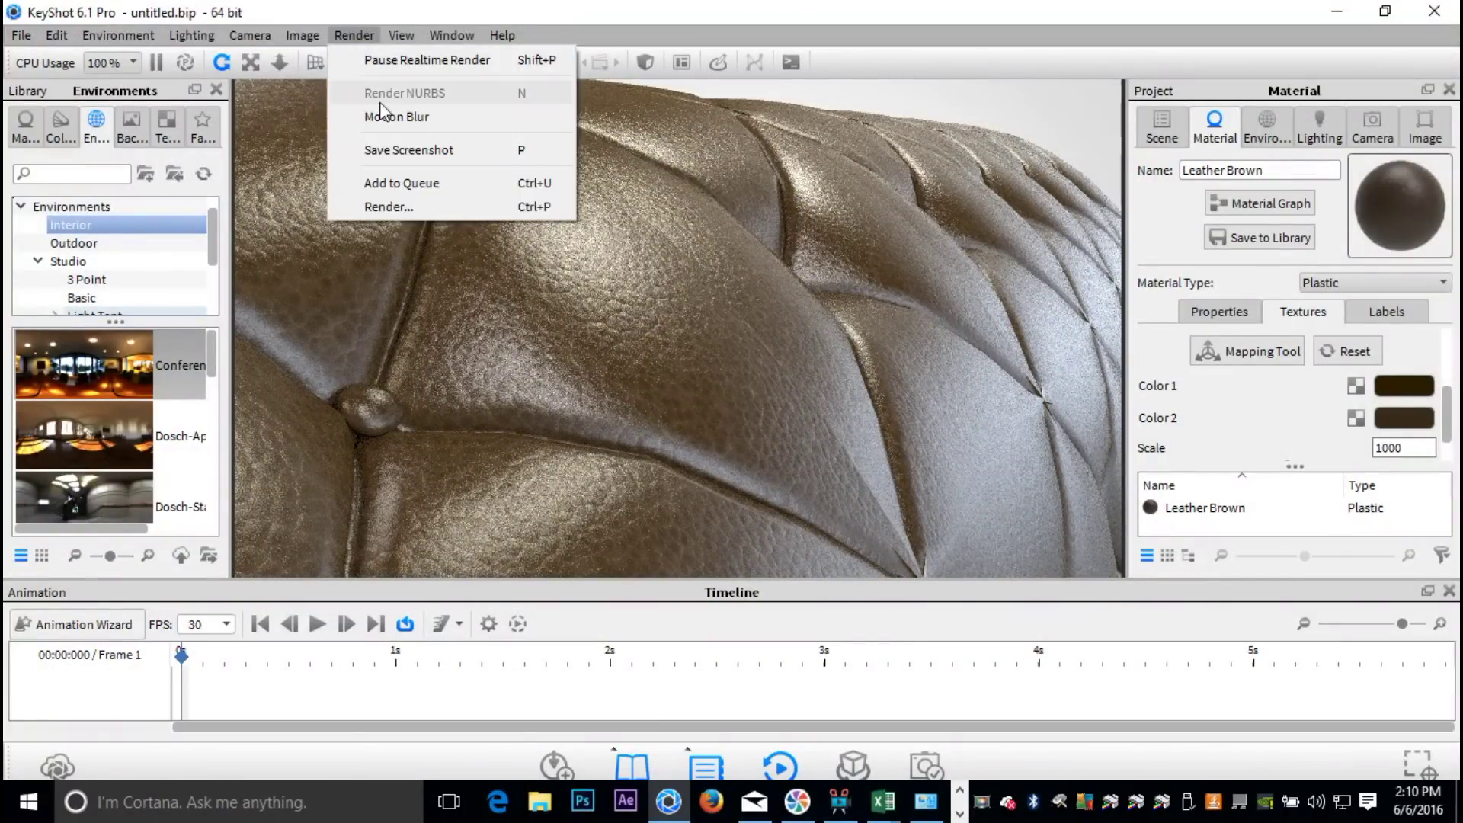
# Step: Name the still render Chesterfield and set its resolution to 1280x720
pyautogui.click(405, 204)
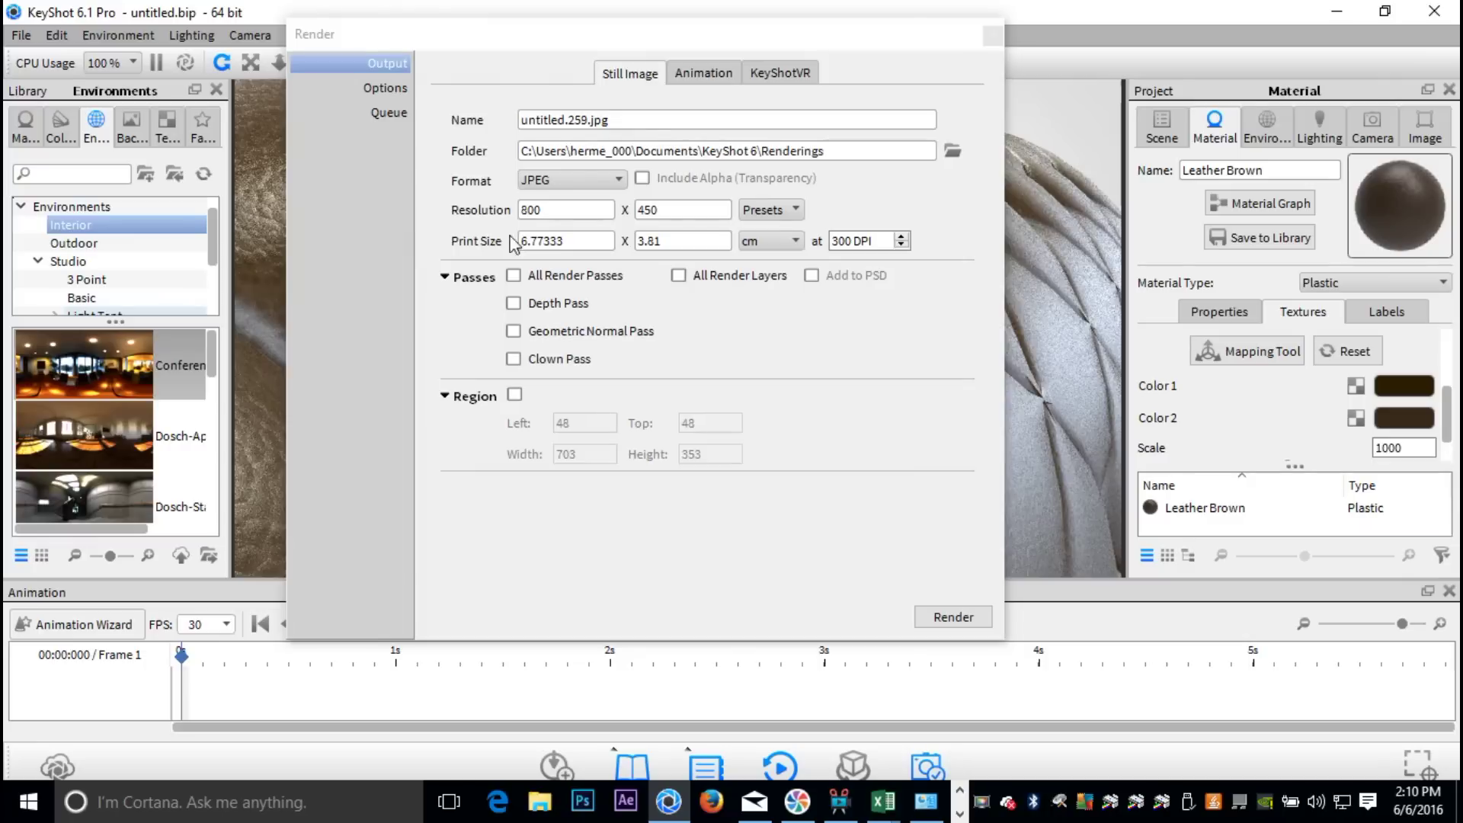
pyautogui.moveTo(659, 120); pyautogui.dragTo(182, 161)
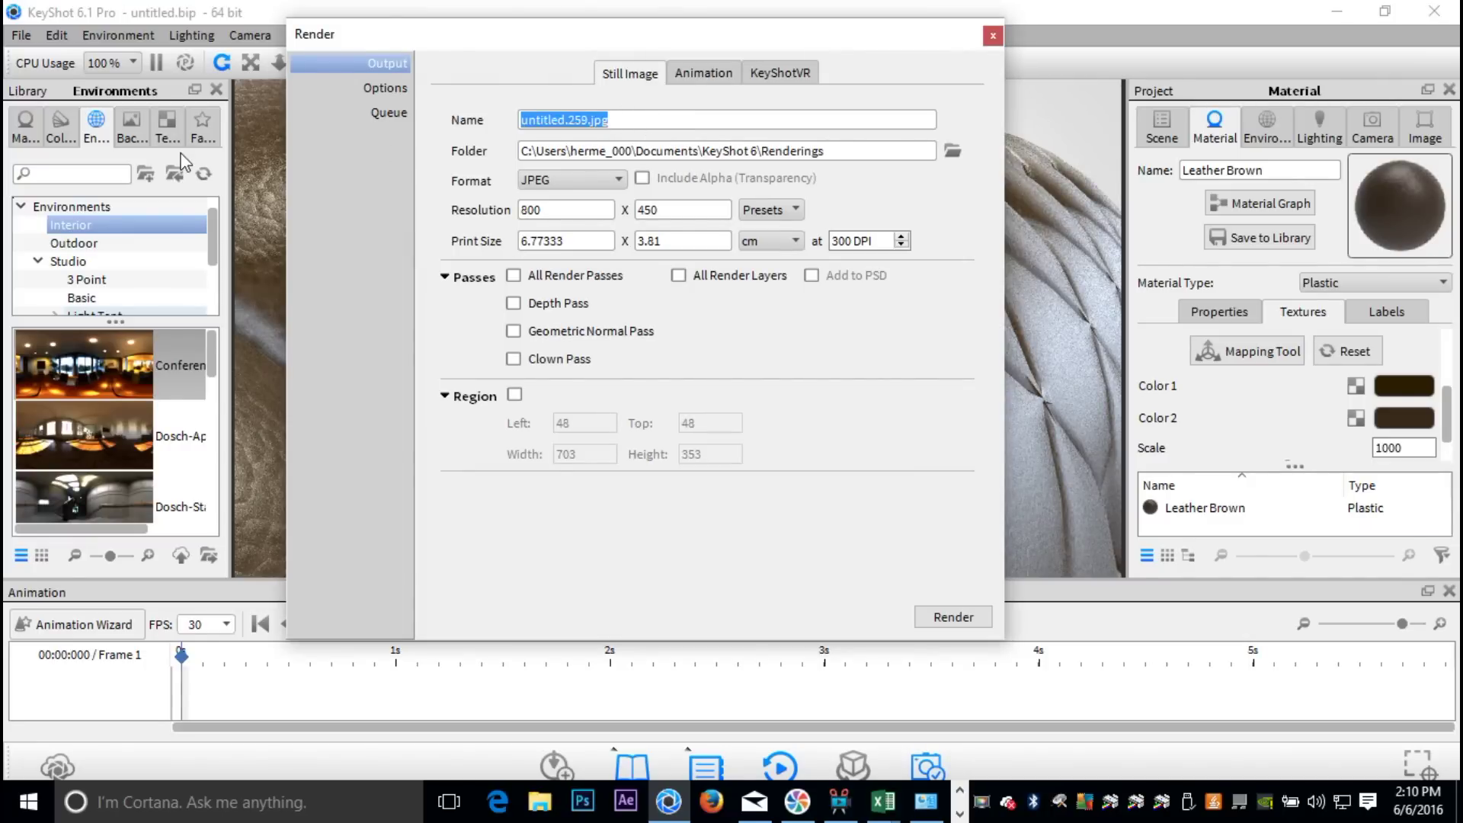
pyautogui.write('Chesterf')
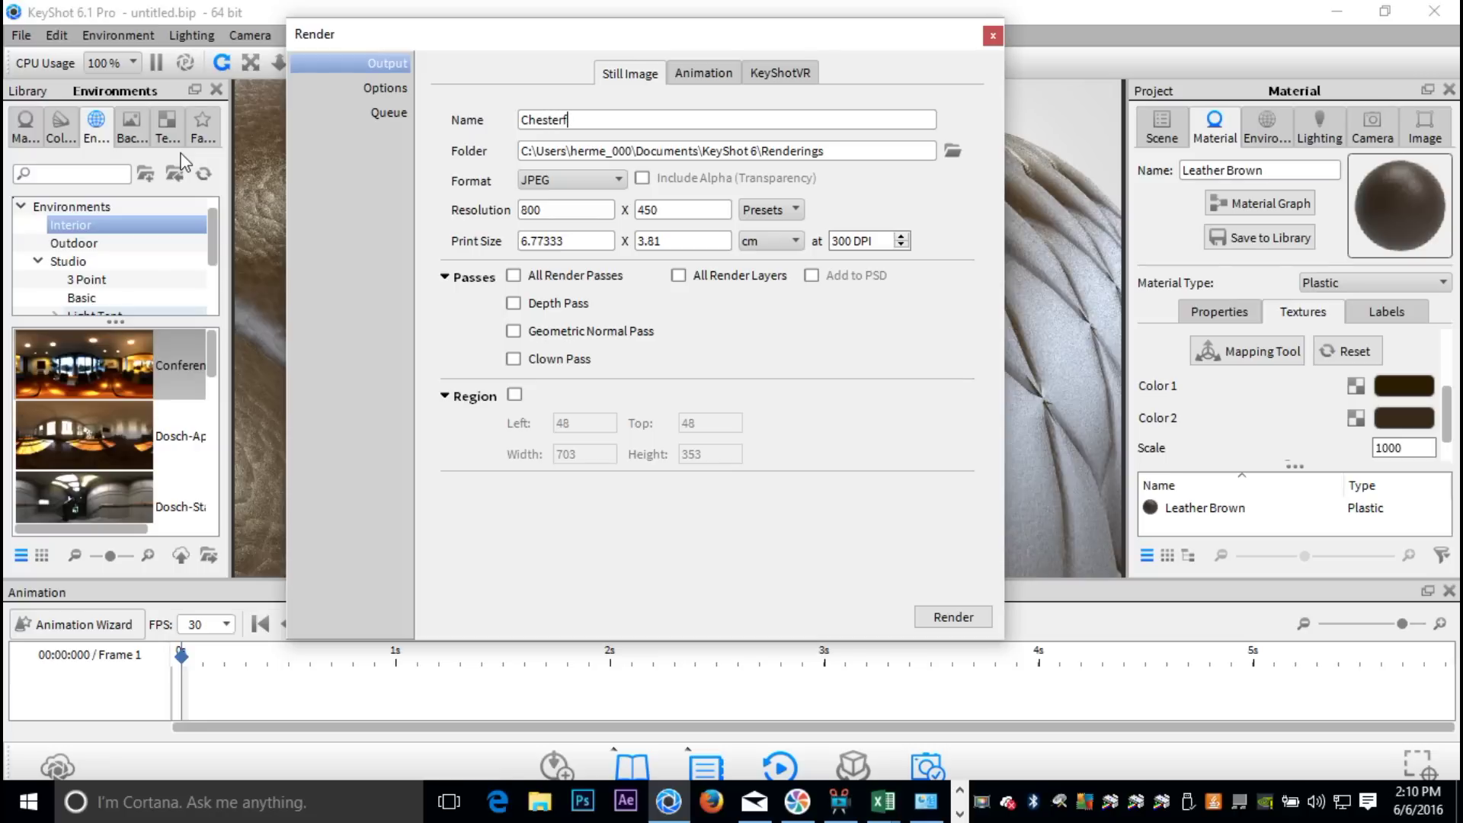
pyautogui.write('ield')
pyautogui.click(776, 210)
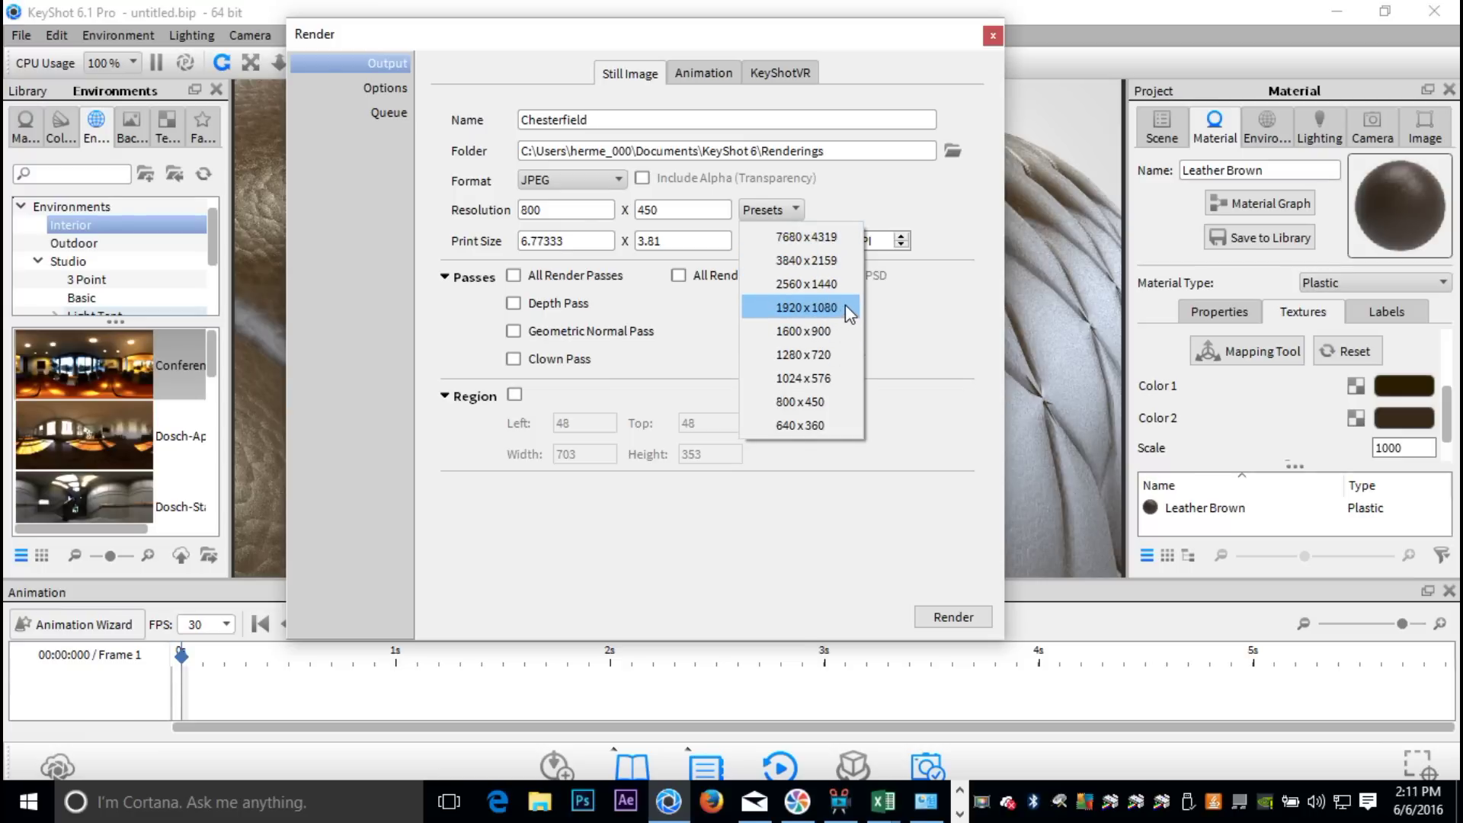
pyautogui.click(825, 354)
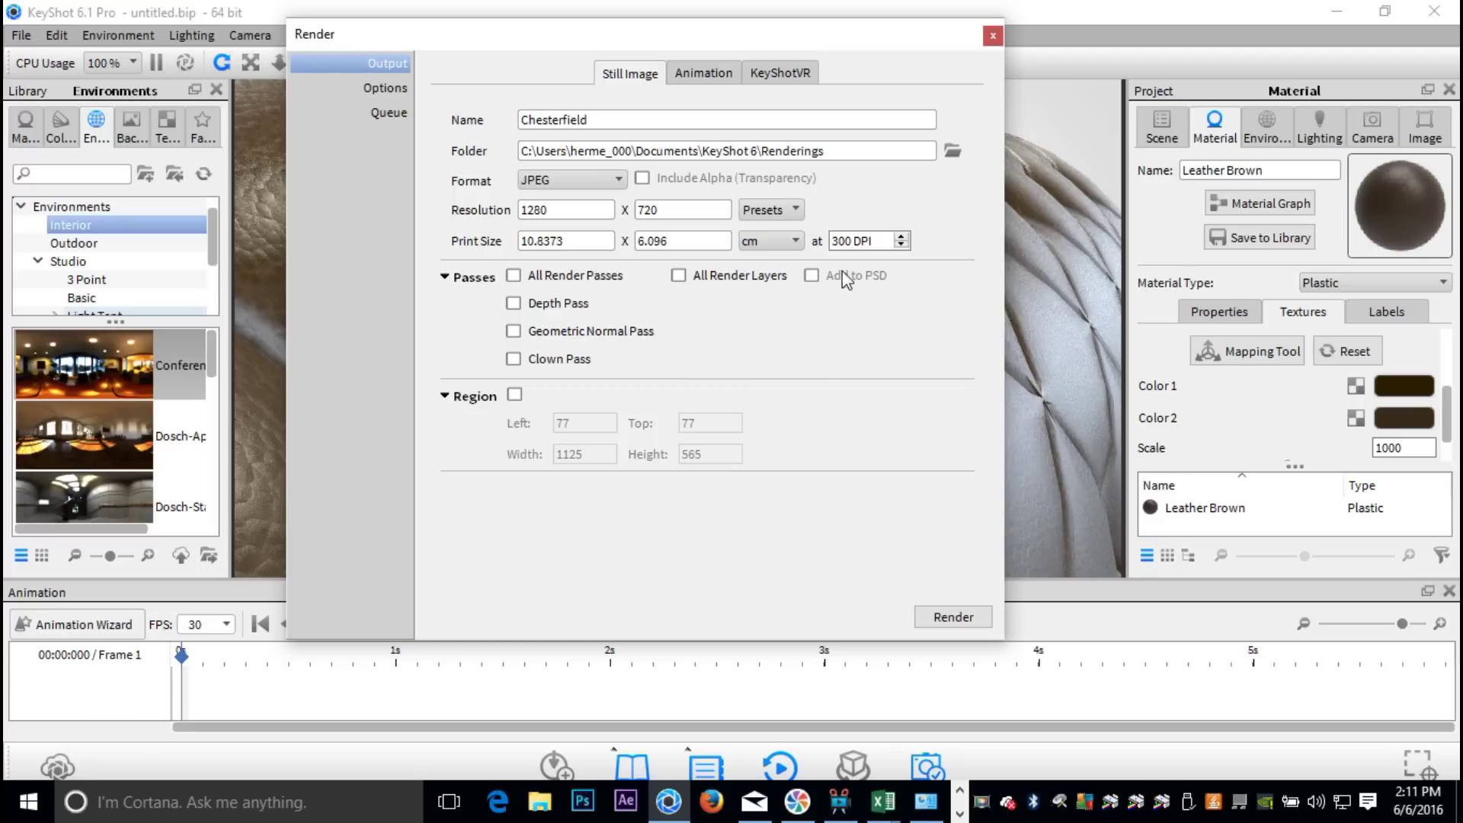